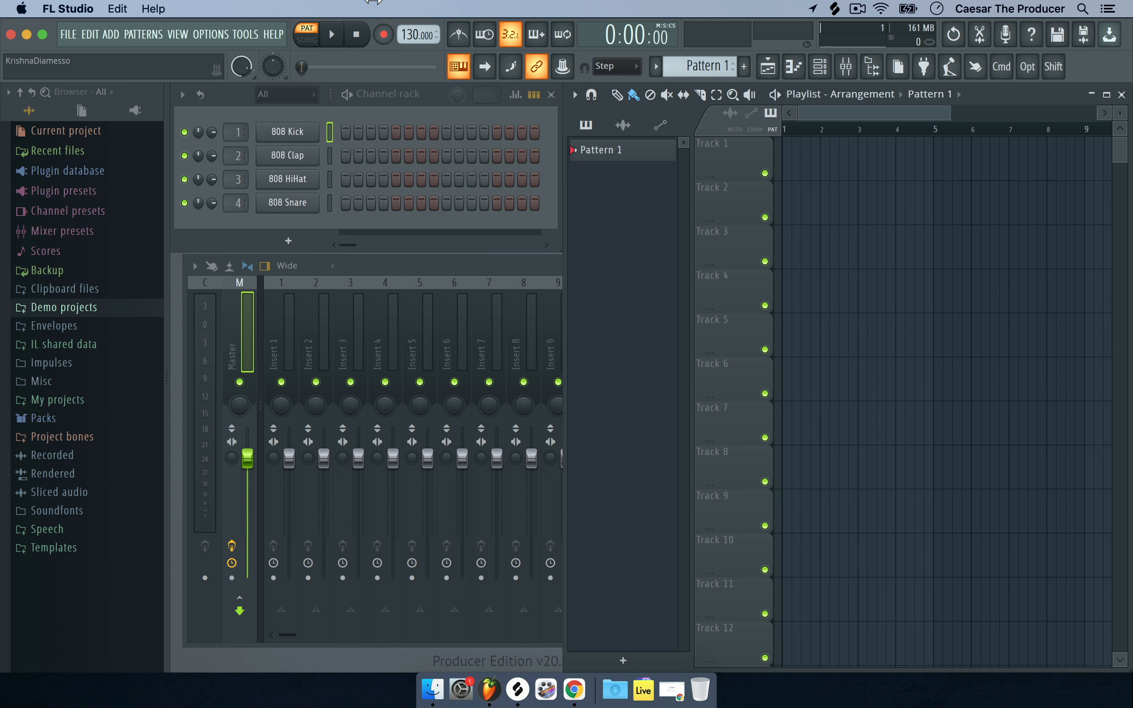
# Step: Switch to Chrome, open the Sounds page on splice.com, and bring up the sample library in the Splice desktop app
pyautogui.moveTo(1131, 706)
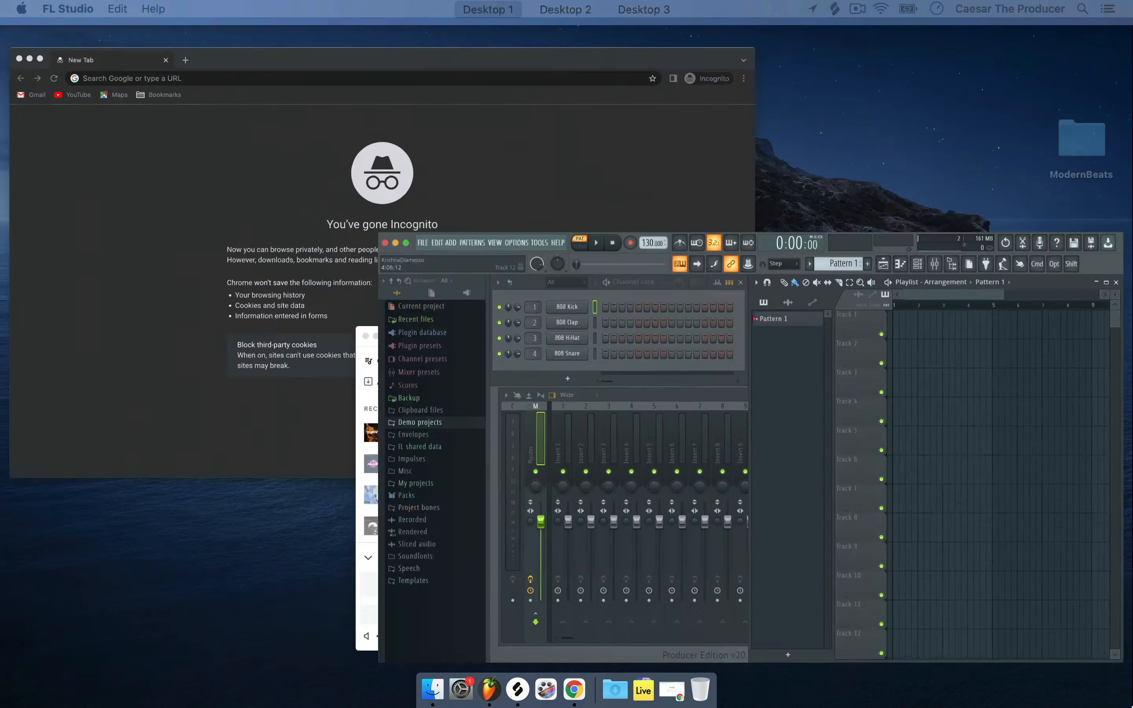
pyautogui.click(480, 248)
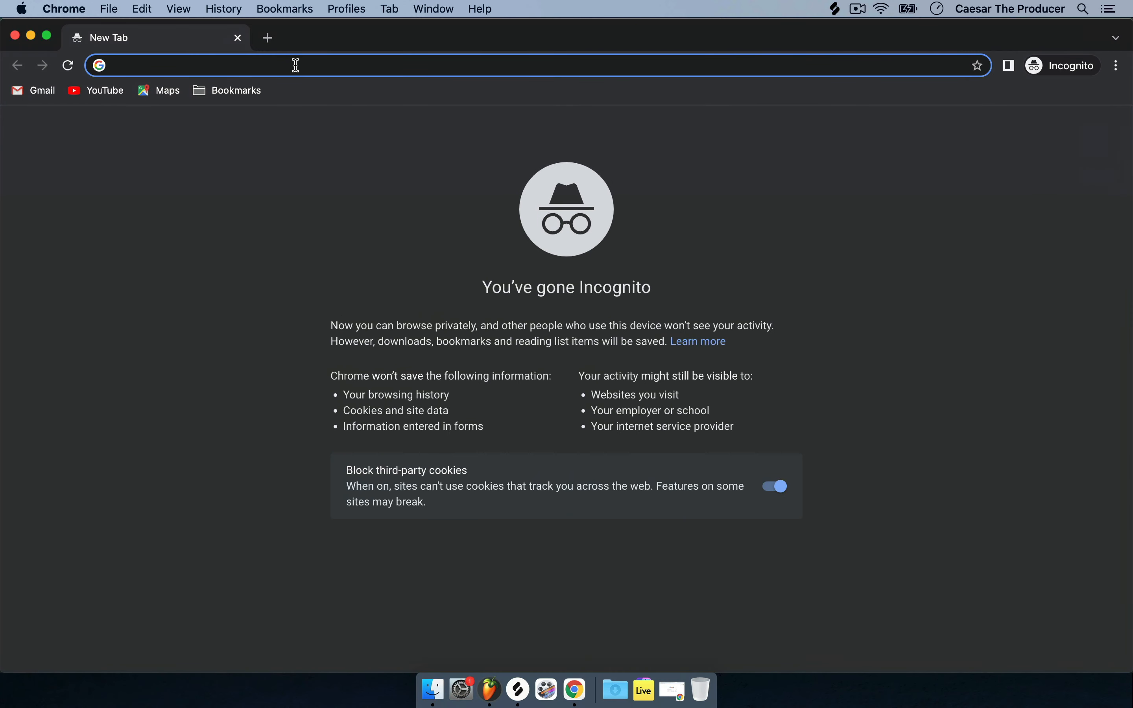
pyautogui.write('splice.')
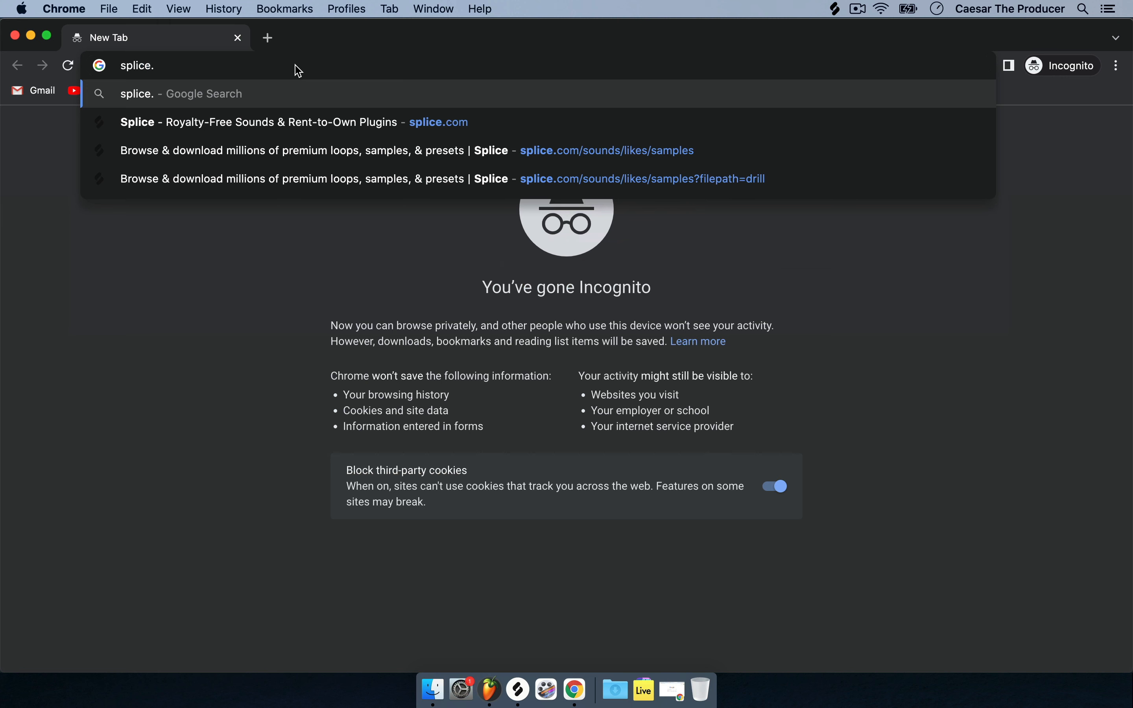
pyautogui.click(277, 123)
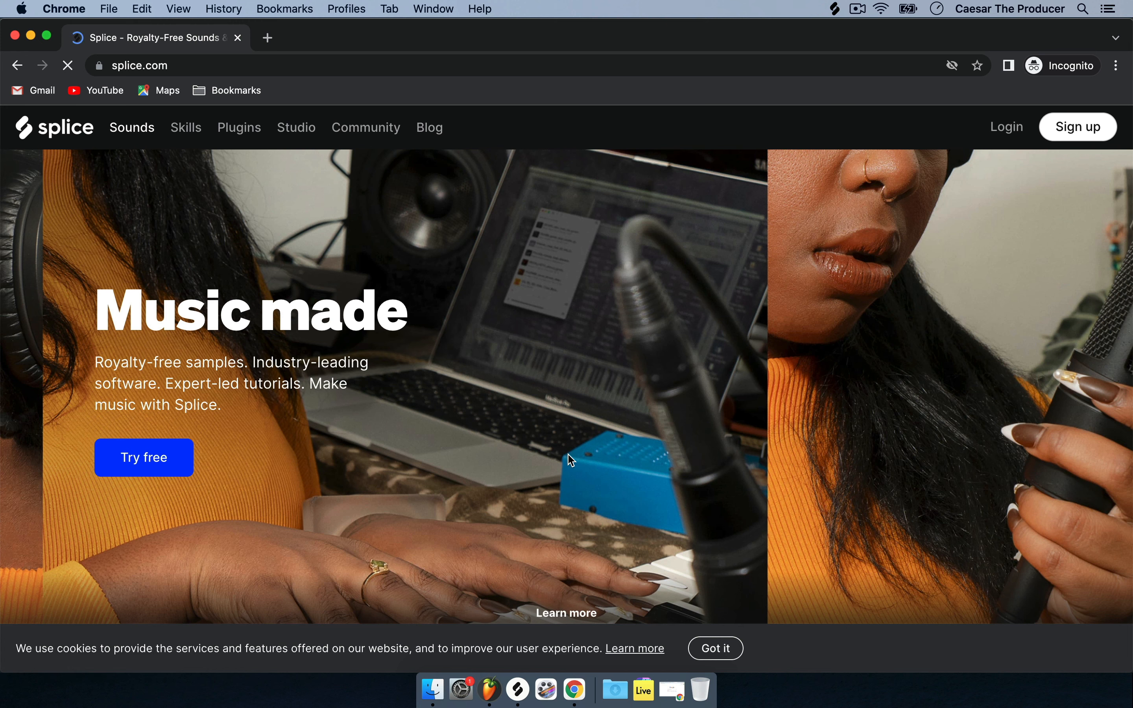
pyautogui.scroll(-2, 567, 454)
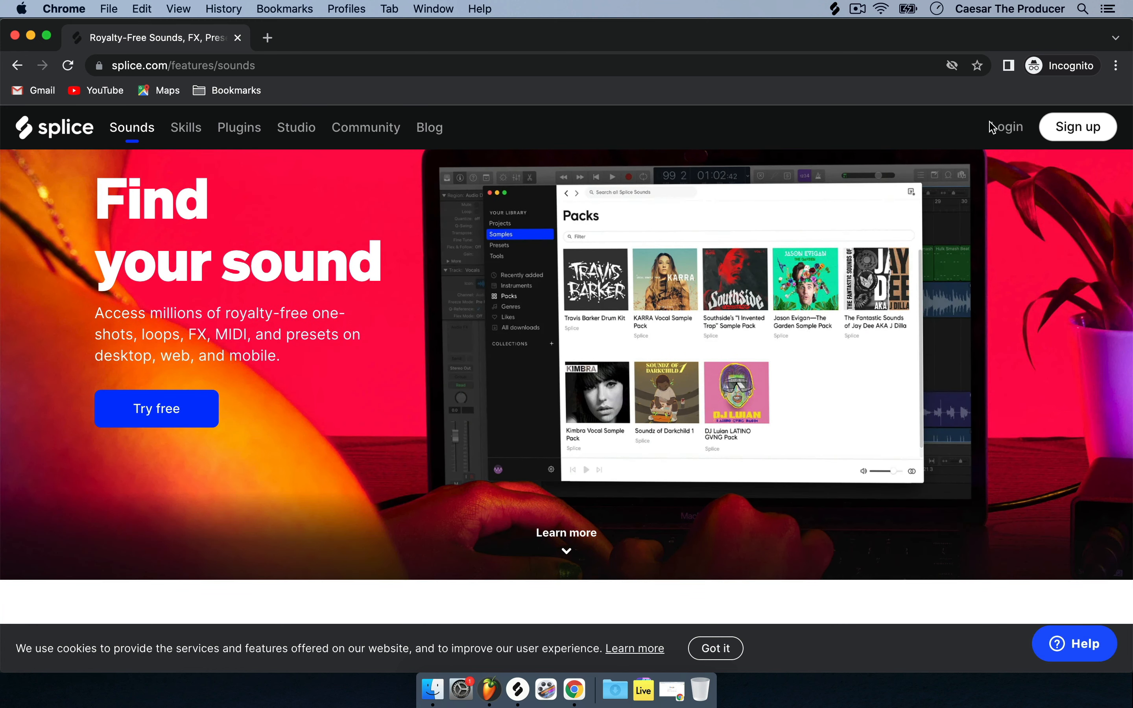
pyautogui.click(518, 689)
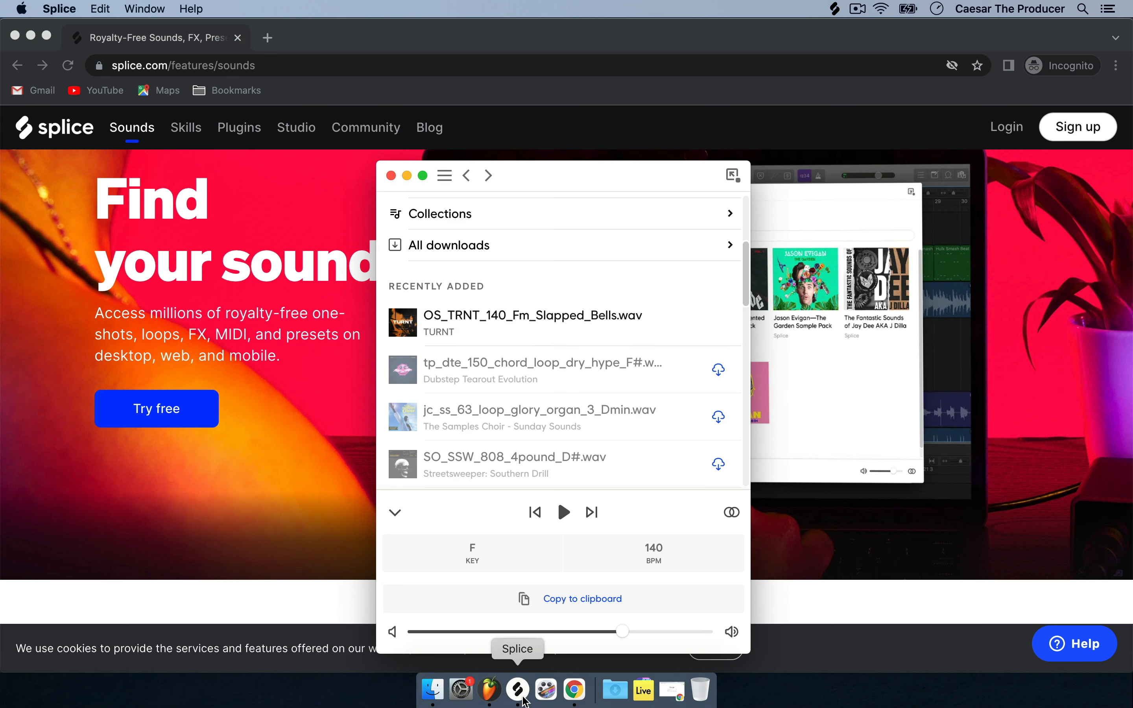
pyautogui.scroll(3, 555, 393)
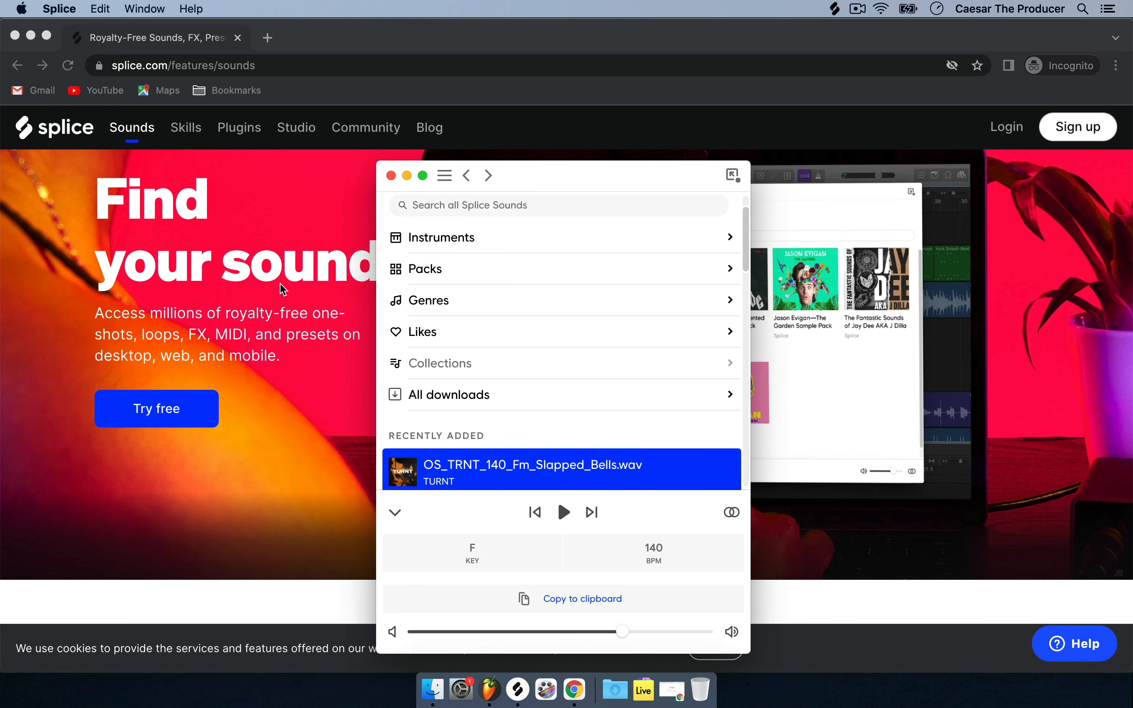
# Step: Open the Splice website's sign-in page to view its username and password fields, and close the browser tab
pyautogui.click(1003, 131)
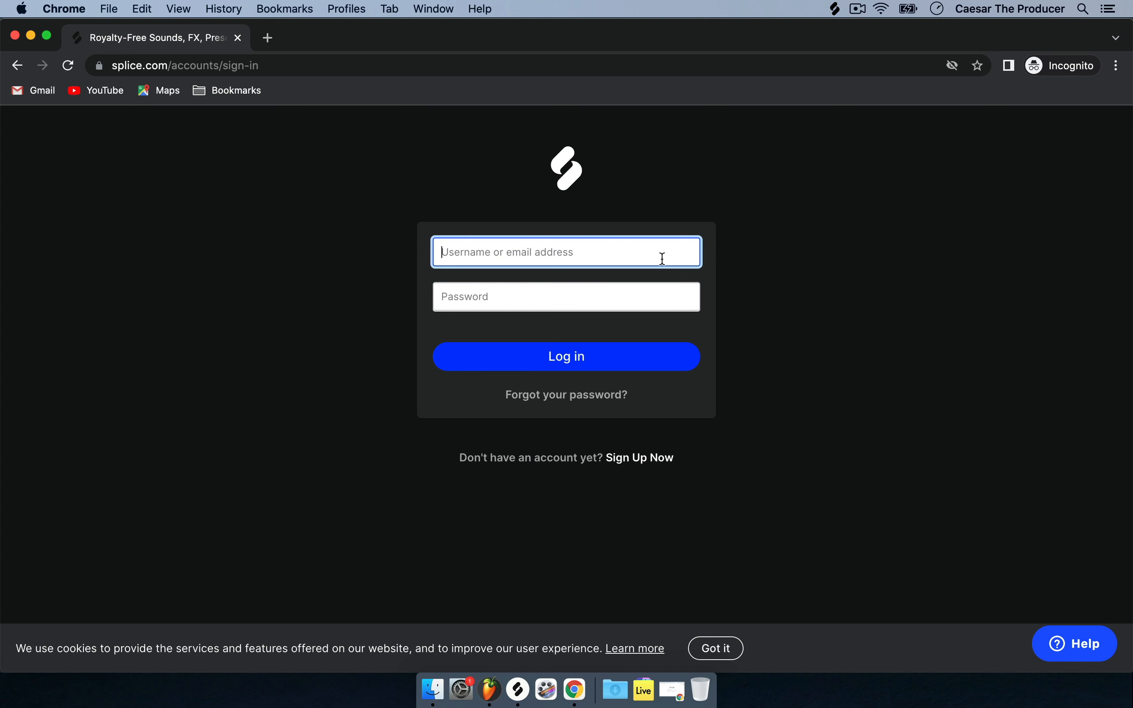
pyautogui.click(764, 247)
pyautogui.click(652, 261)
pyautogui.click(667, 300)
pyautogui.click(662, 251)
pyautogui.click(239, 39)
# Step: Browse the sample packs in the Splice library and enlarge the Splice window to fill the screen
pyautogui.scroll(-3, 514, 394)
pyautogui.scroll(3, 514, 393)
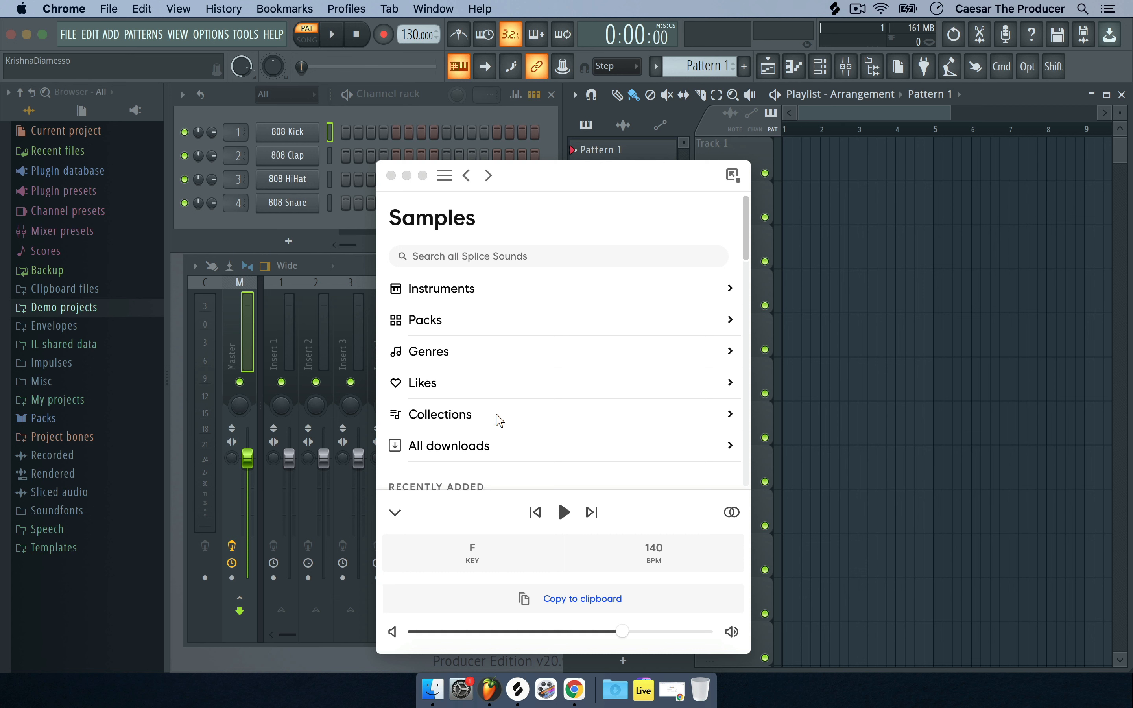
pyautogui.click(428, 320)
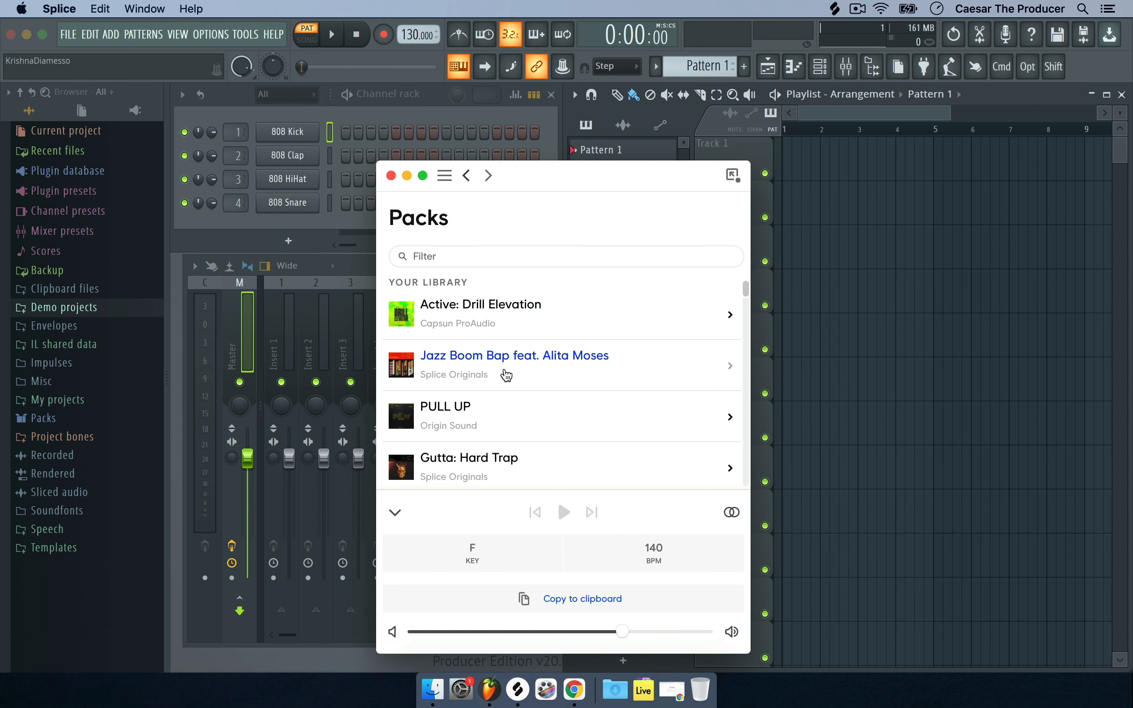
pyautogui.scroll(-5, 505, 375)
pyautogui.scroll(-10, 506, 375)
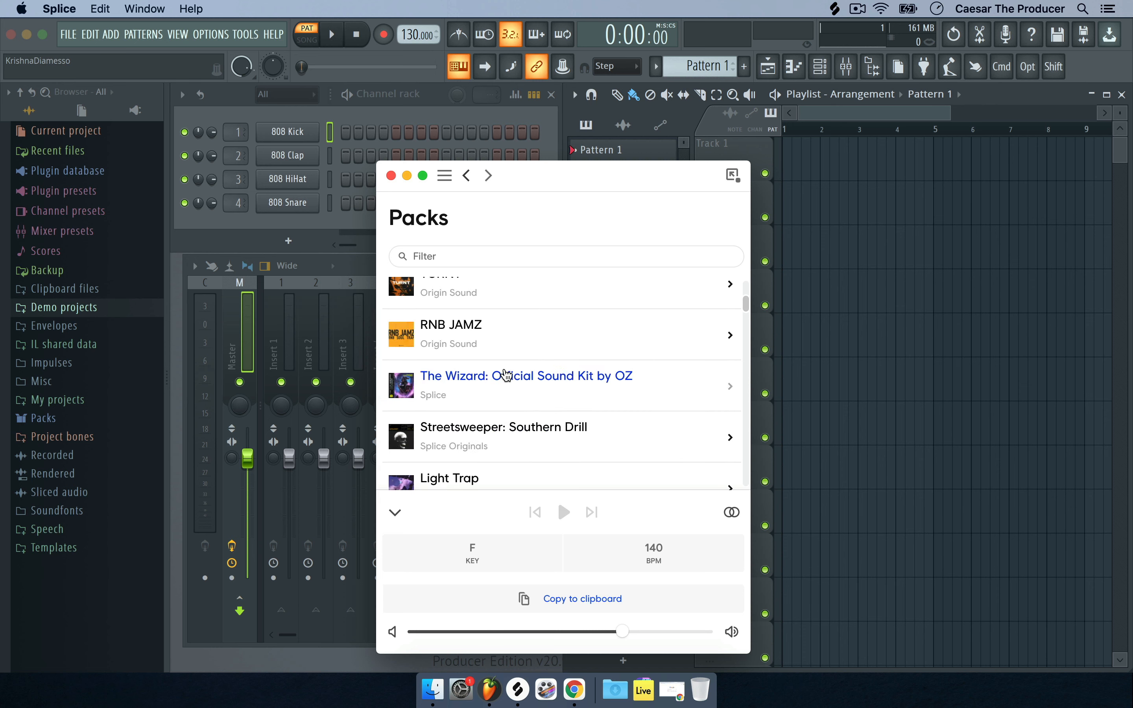
pyautogui.scroll(-2, 506, 375)
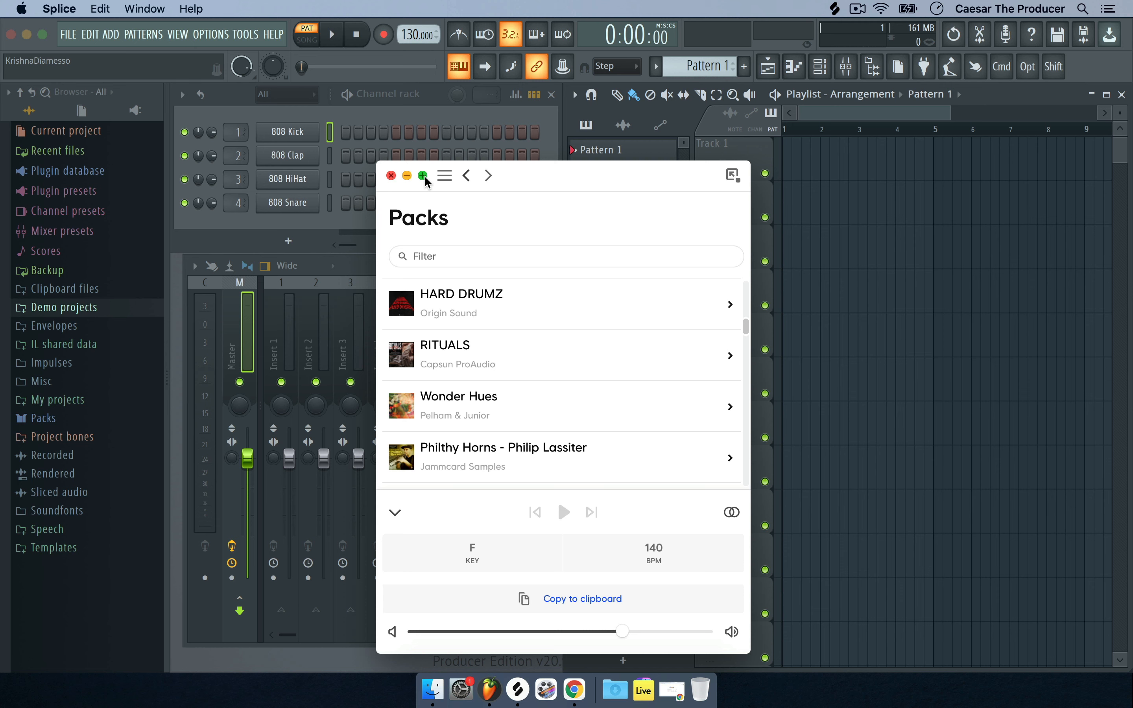
pyautogui.moveTo(425, 178)
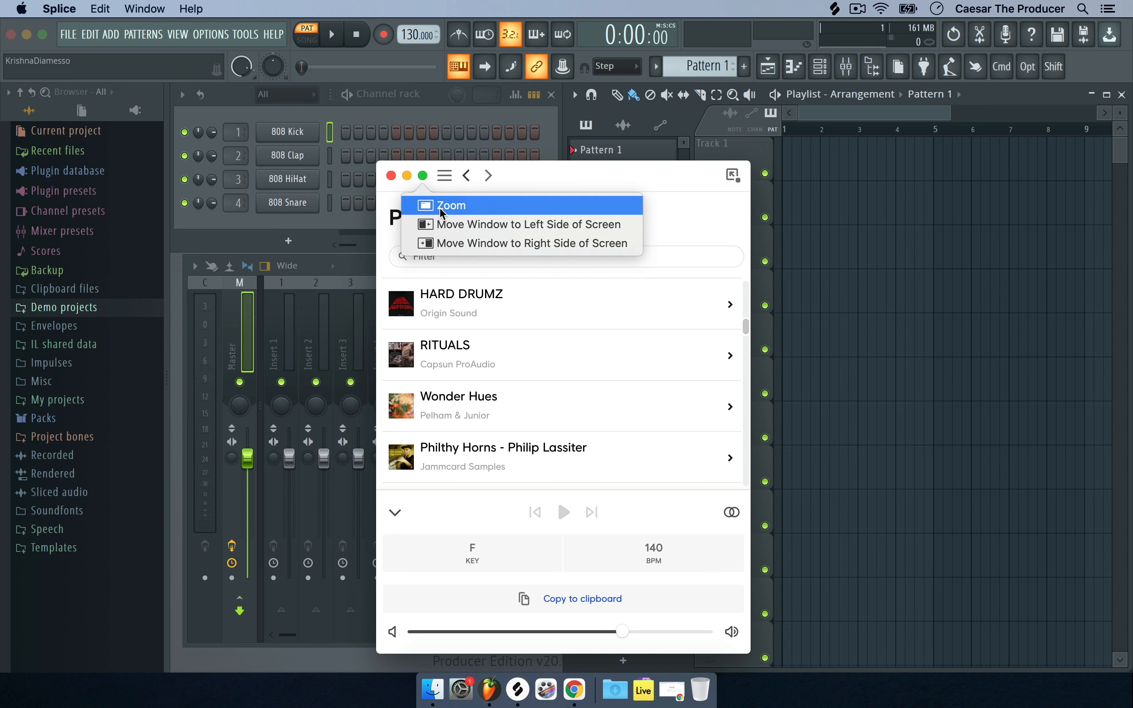
pyautogui.click(449, 205)
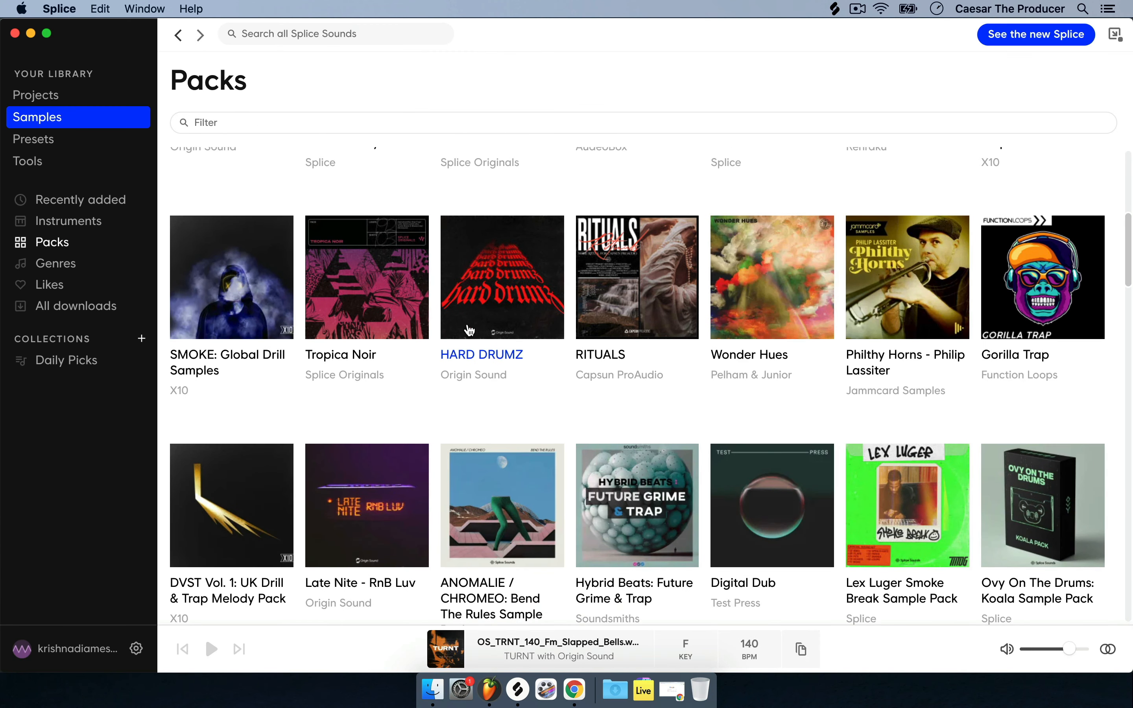
# Step: Open the pack The Wizard: Official Sound Kit by OZ, preview OZ_83_melody_loop_patient_01_D#min.wav, and look through its samples
pyautogui.scroll(3, 471, 328)
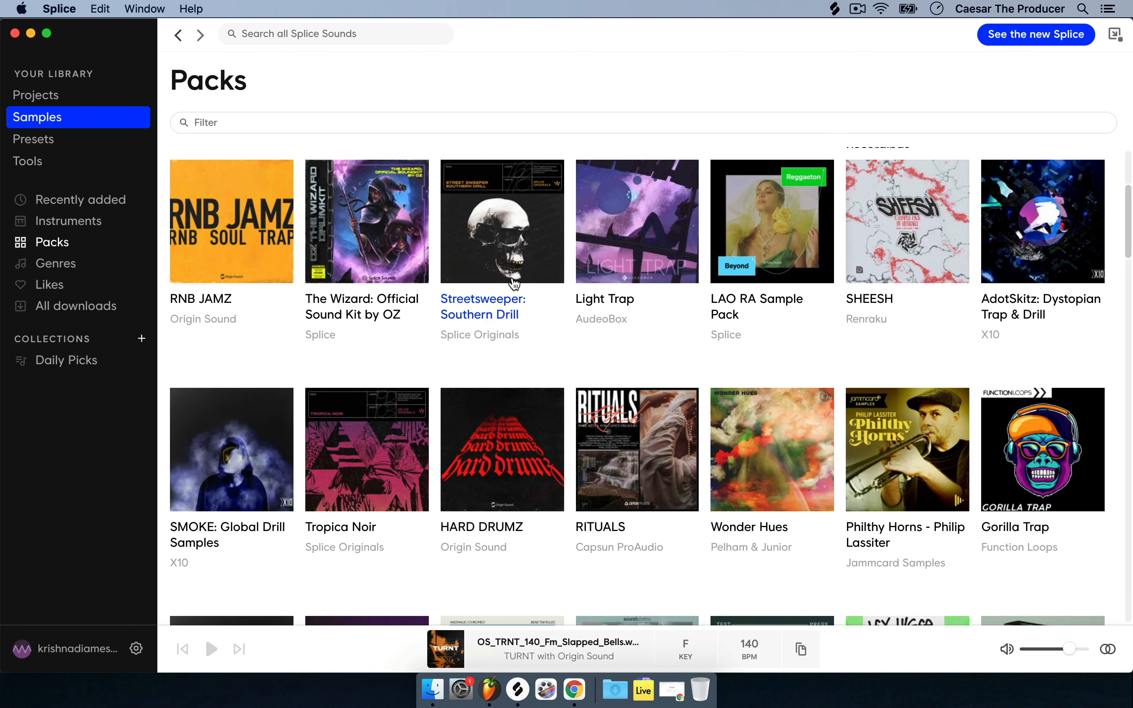
pyautogui.click(386, 213)
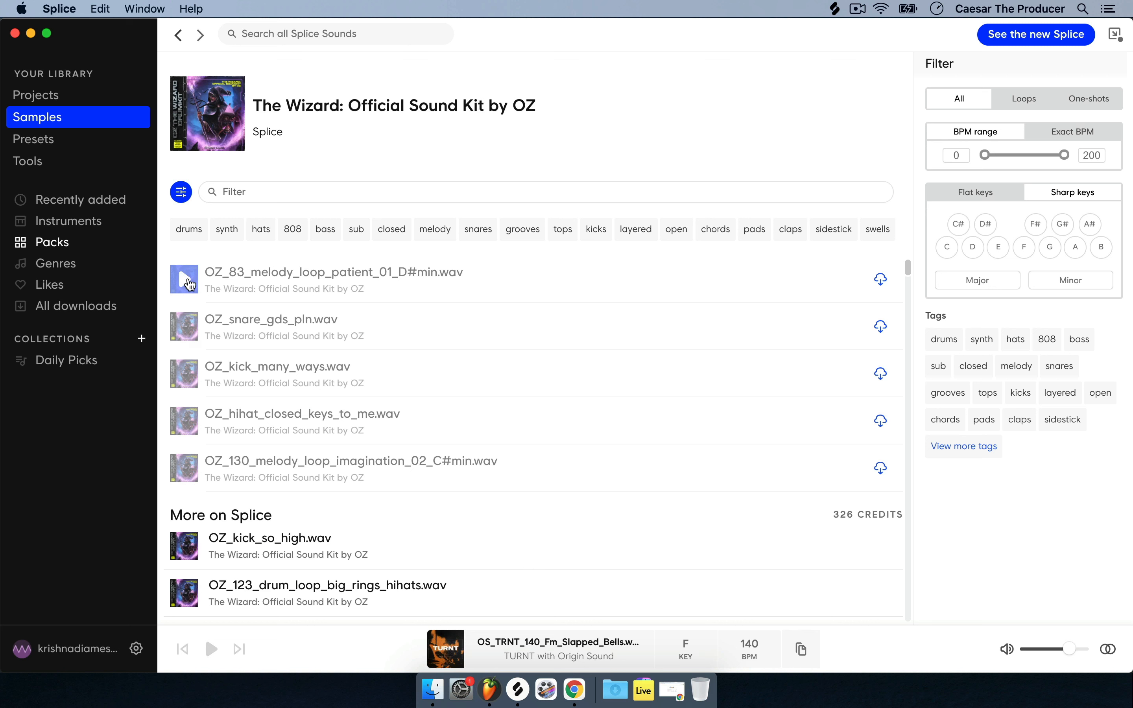
pyautogui.click(190, 284)
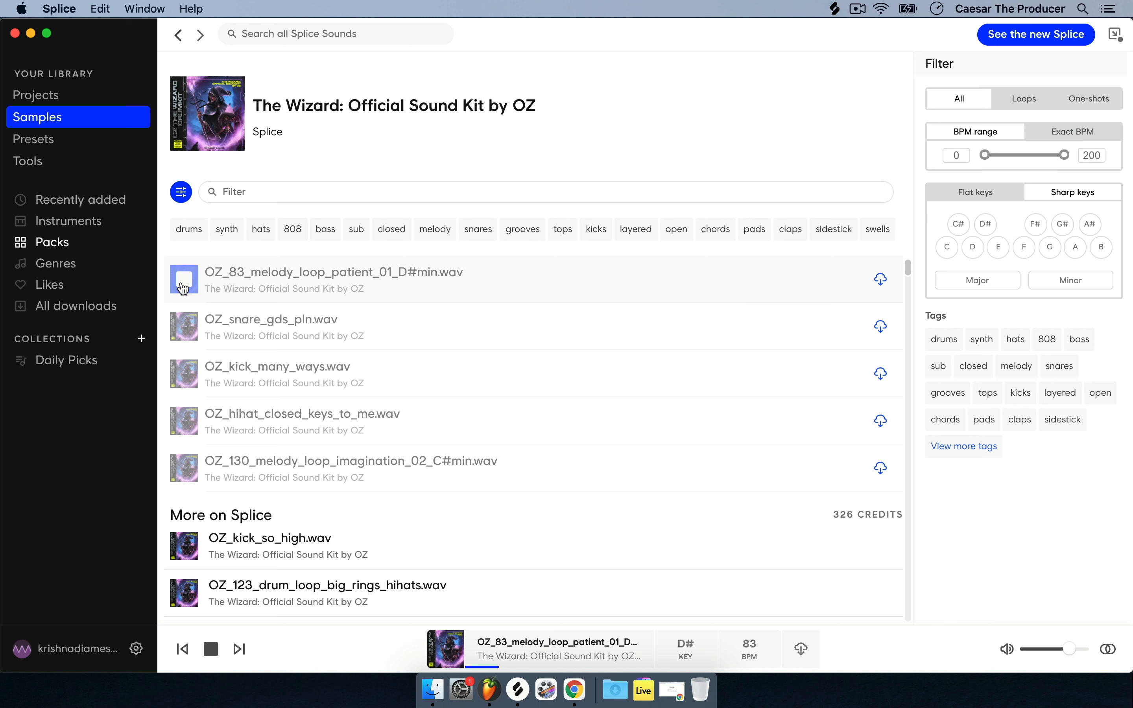
pyautogui.click(184, 289)
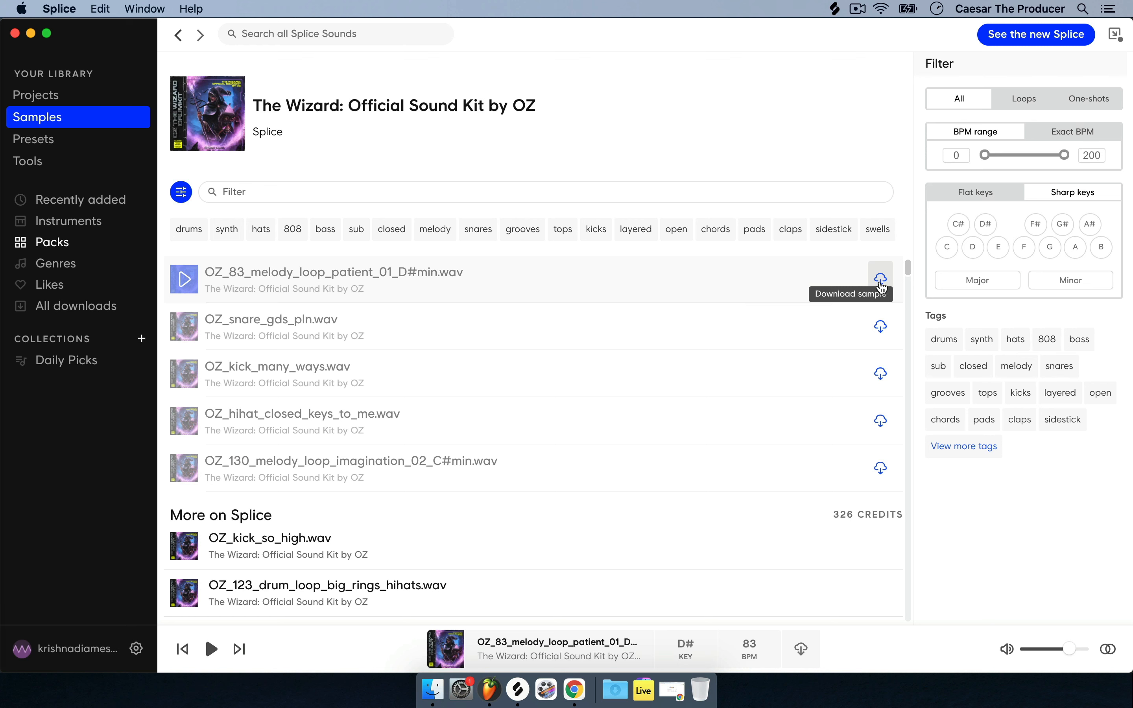
pyautogui.scroll(-10, 615, 304)
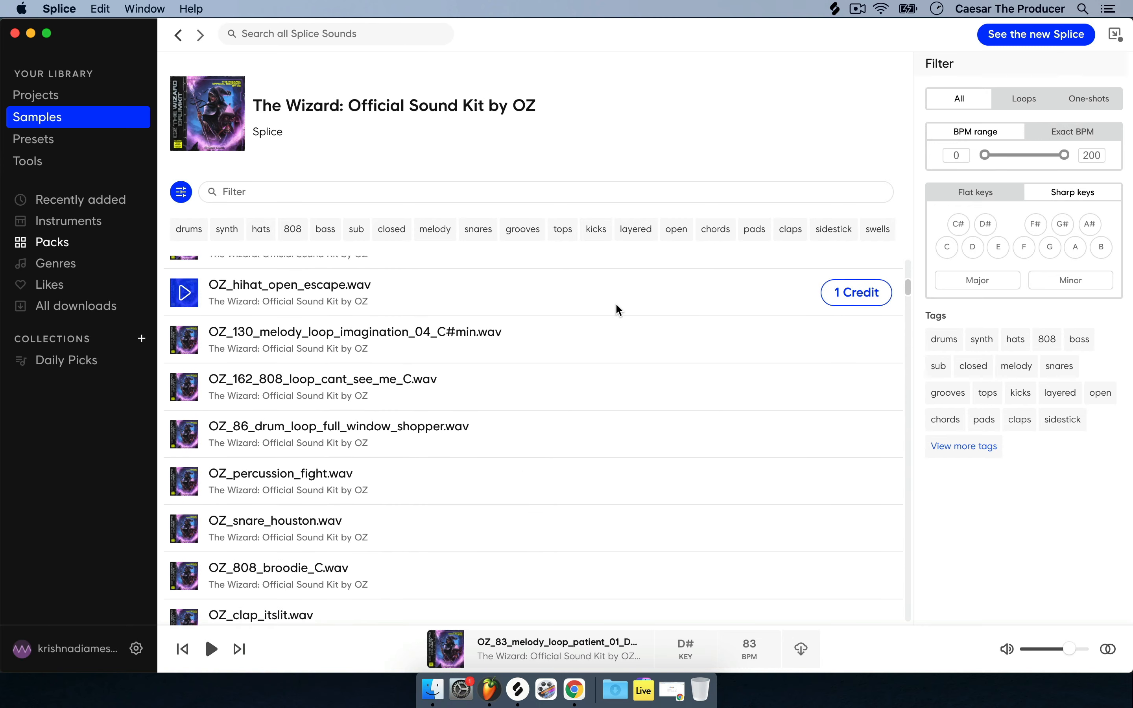
pyautogui.scroll(10, 618, 306)
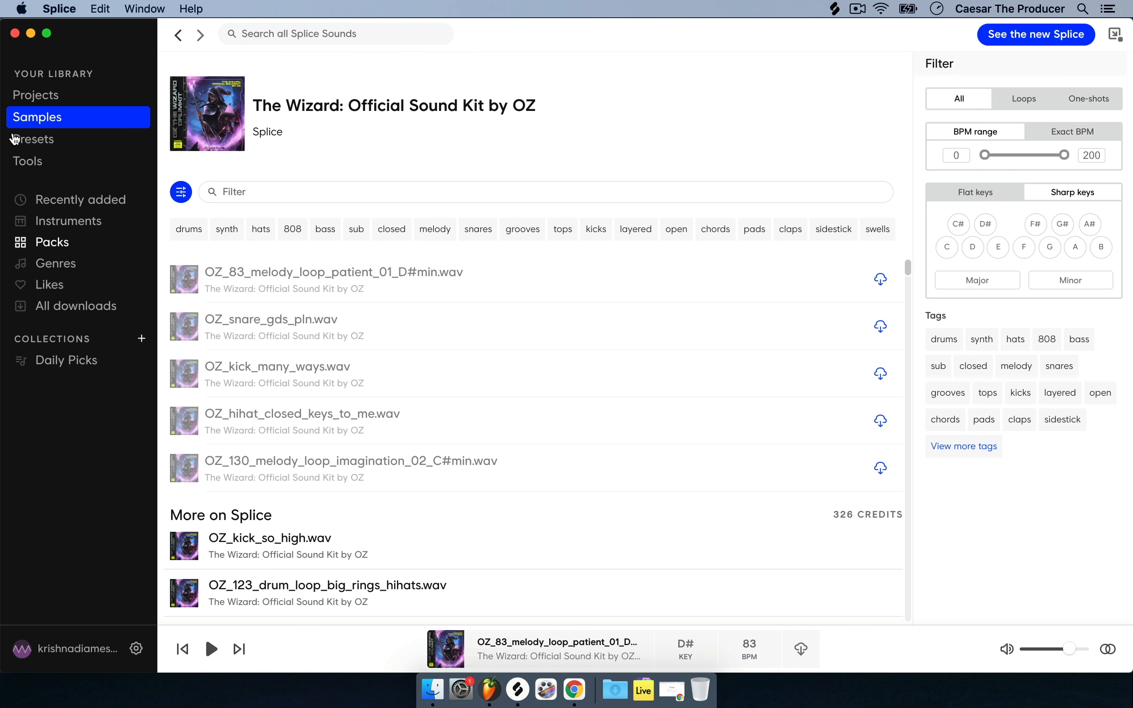
# Step: Show the recently added samples and preview OS_TRNT_140_Fm_Slapped_Bells.wav
pyautogui.click(41, 120)
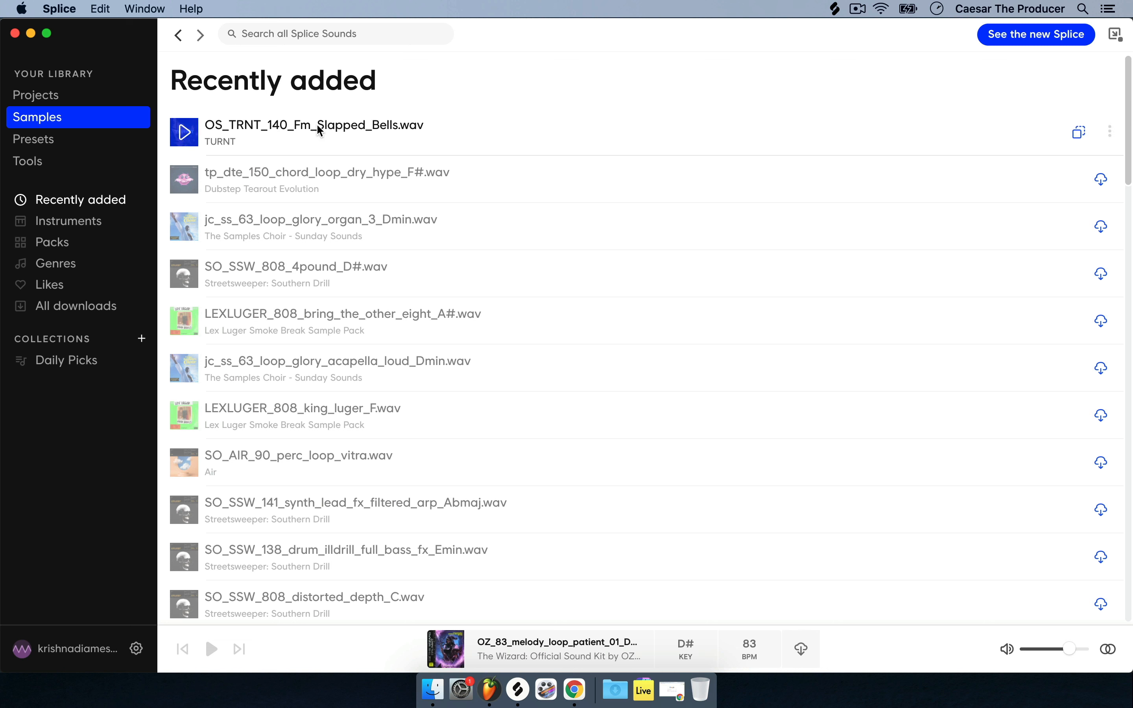
pyautogui.click(187, 134)
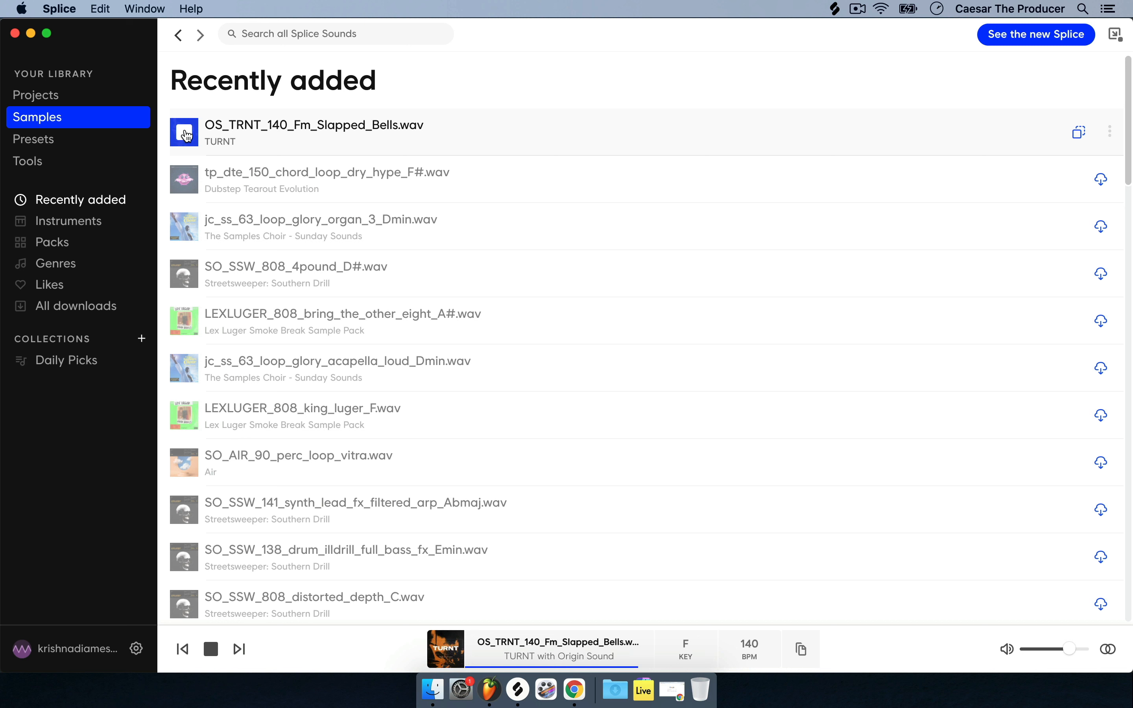
pyautogui.click(187, 136)
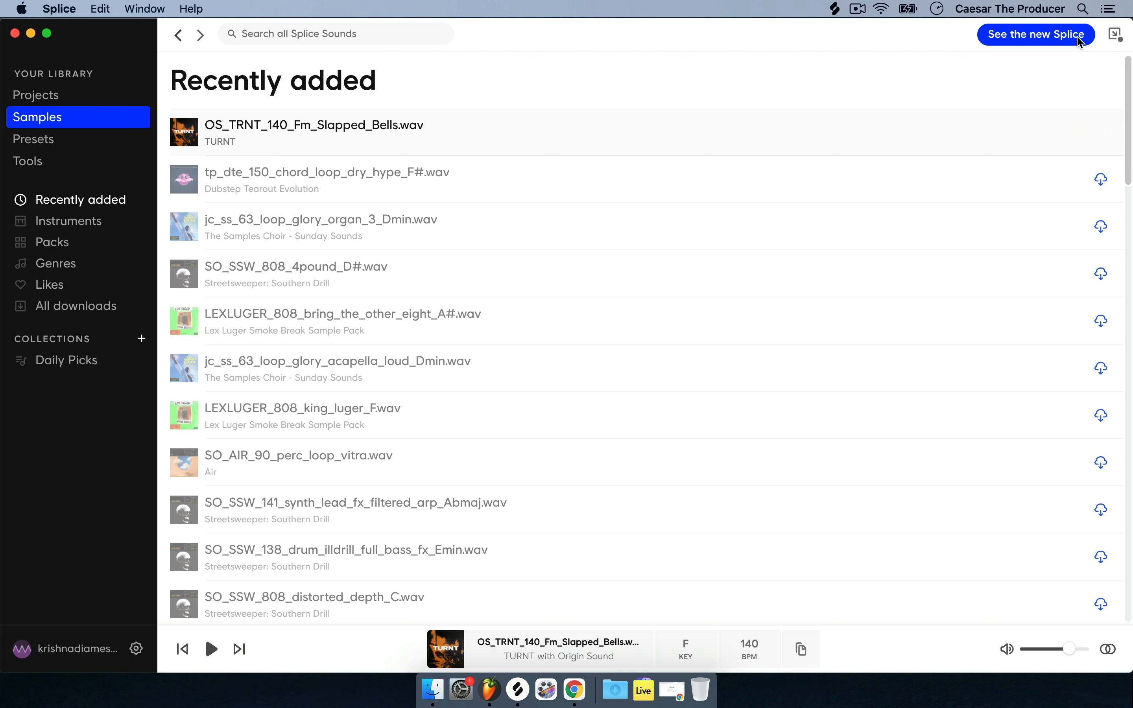
# Step: Shrink Splice to its compact window and add OS_TRNT_140_Fm_Slapped_Bells.wav to the FL Studio channel rack as a new channel
pyautogui.click(1116, 35)
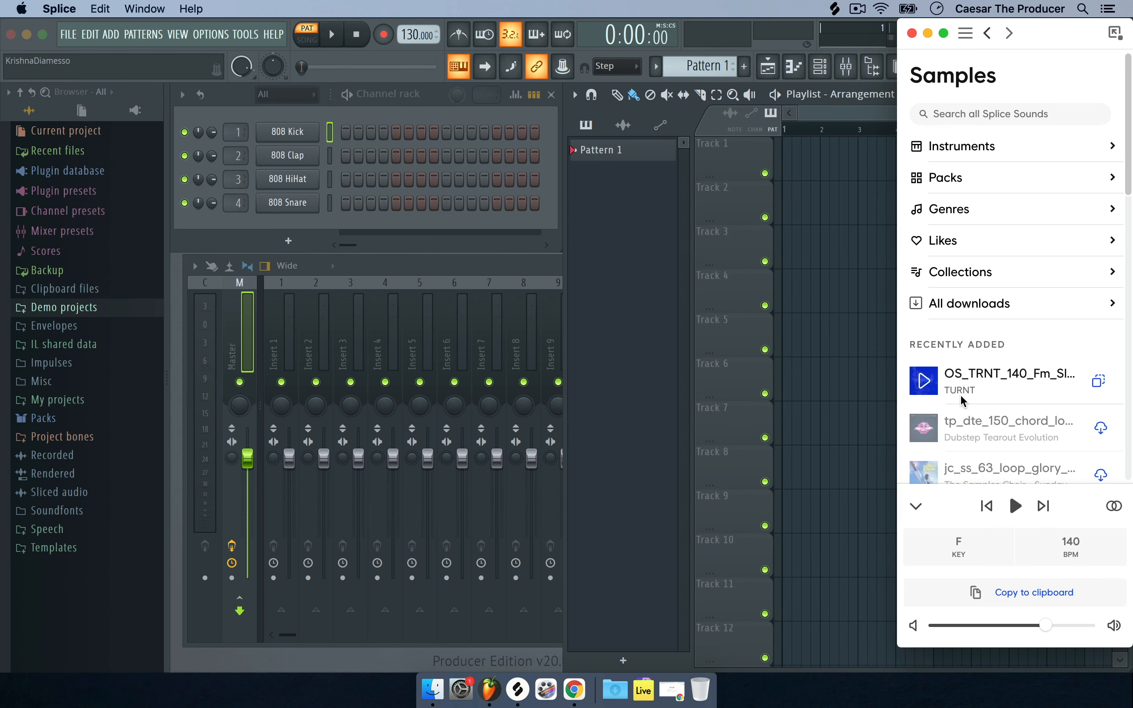
pyautogui.moveTo(929, 385)
pyautogui.moveTo(931, 389); pyautogui.dragTo(493, 222)
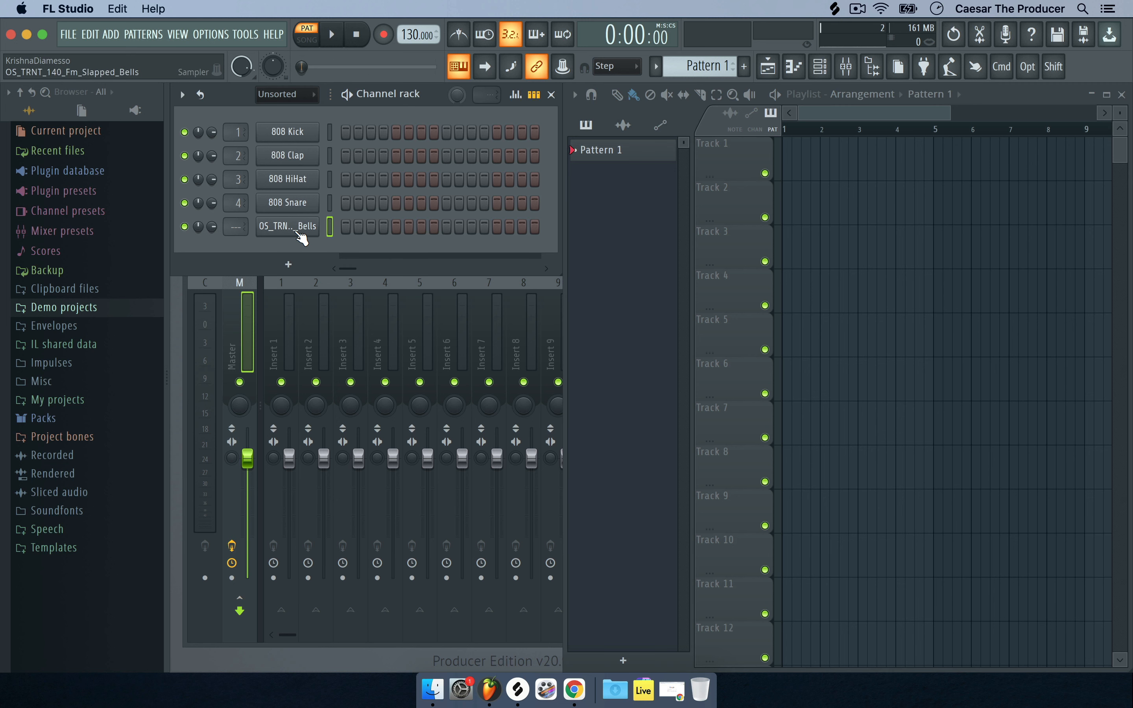
# Step: Open the OS_TRNT_140_Fm_Slapped_Bells channel's sampler settings, try to place its waveform on playlist Track 1, and close the settings
pyautogui.click(298, 232)
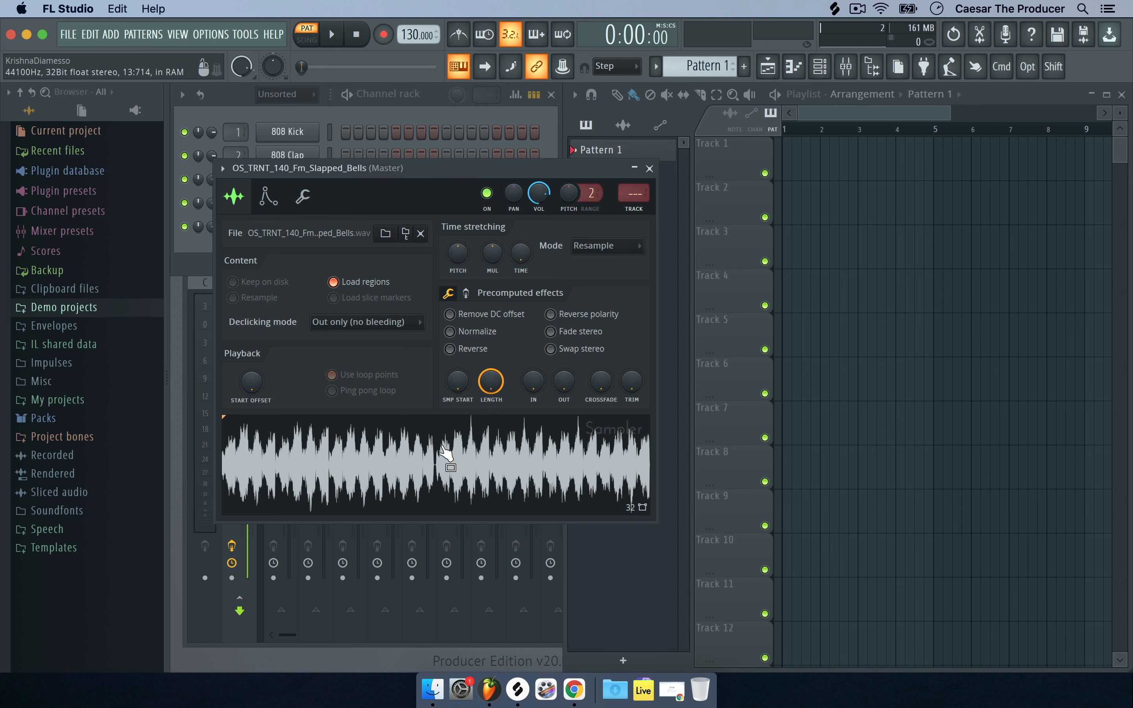
pyautogui.moveTo(445, 454); pyautogui.dragTo(807, 159)
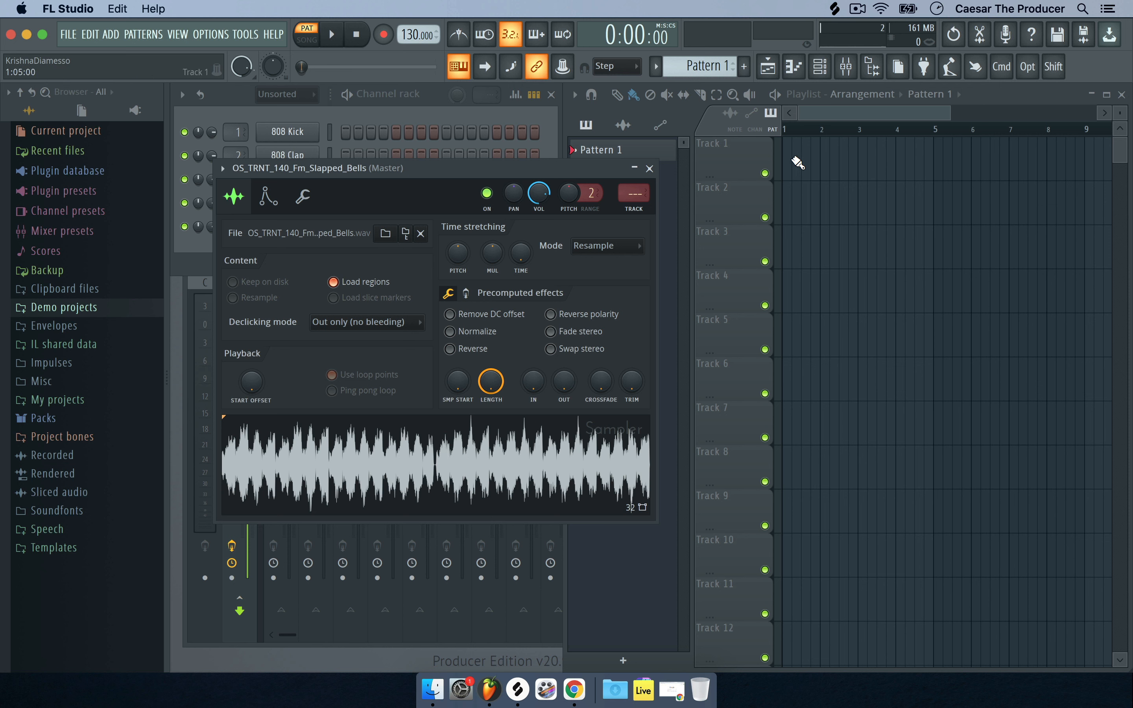
pyautogui.click(650, 169)
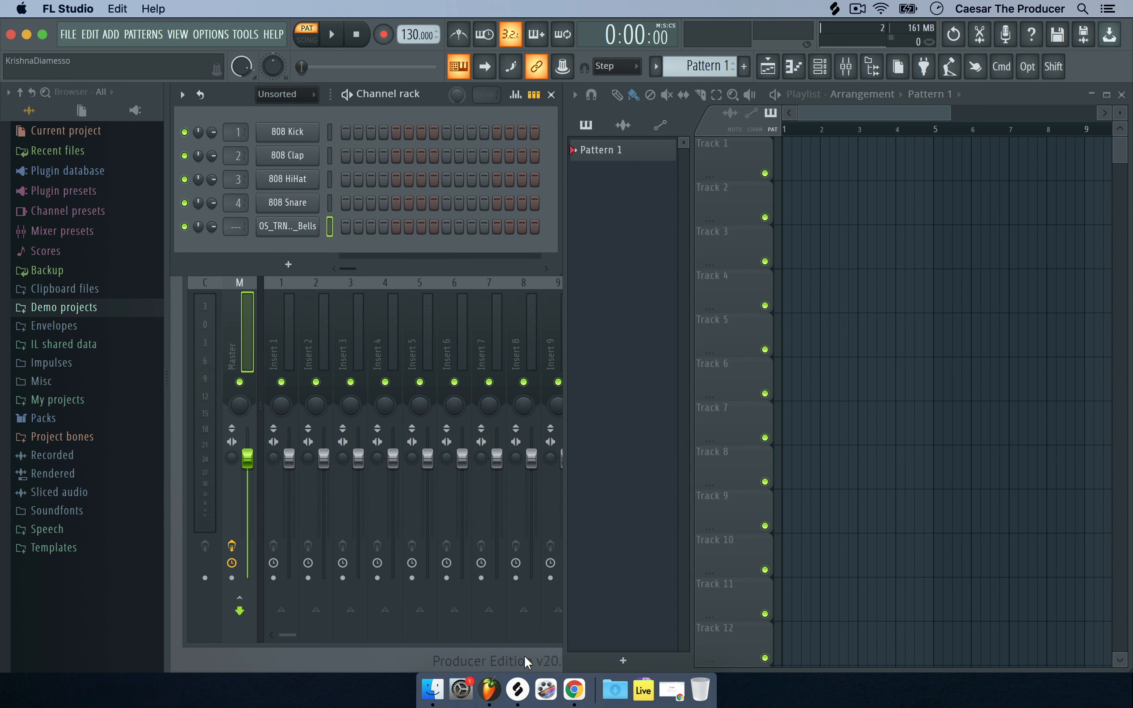
# Step: Place OS_TRNT_140_Fm_Slapped_Bells.wav from Splice near the start of Track 1 in the FL Studio playlist, and close the Splice window
pyautogui.click(518, 689)
pyautogui.moveTo(933, 402); pyautogui.dragTo(786, 155)
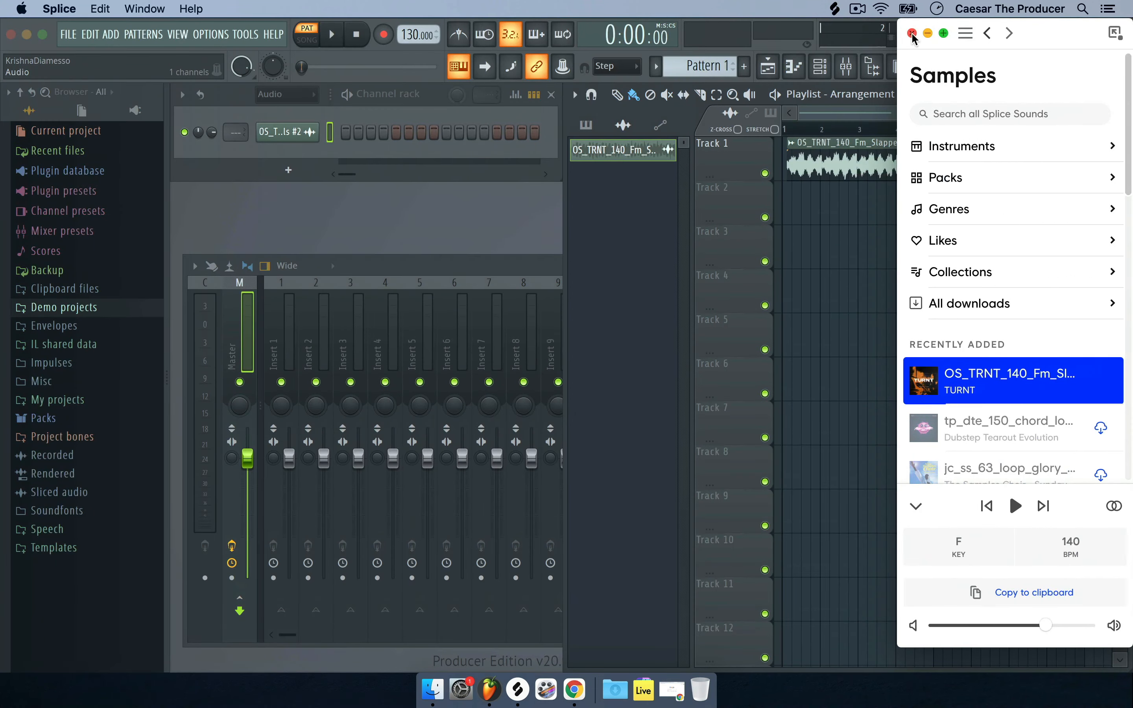
pyautogui.click(912, 32)
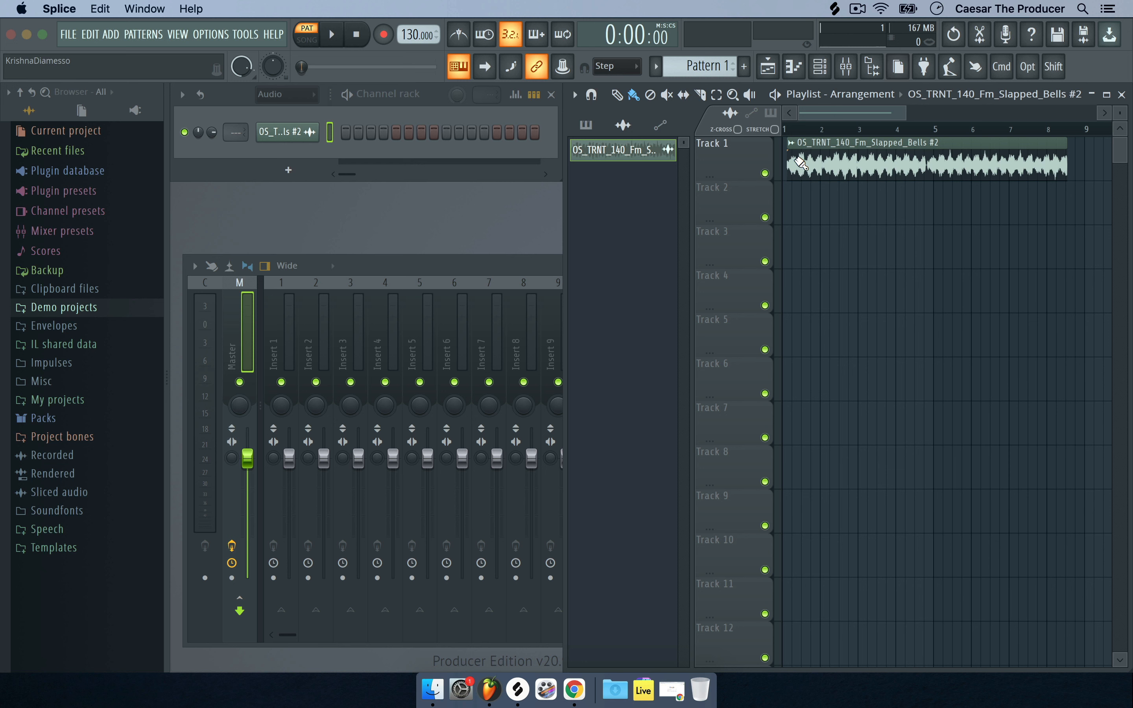
# Step: Set the playlist's snap to Beat and reposition the Slapped Bells clip on Track 1 so it starts partway into bar 1
pyautogui.click(837, 170)
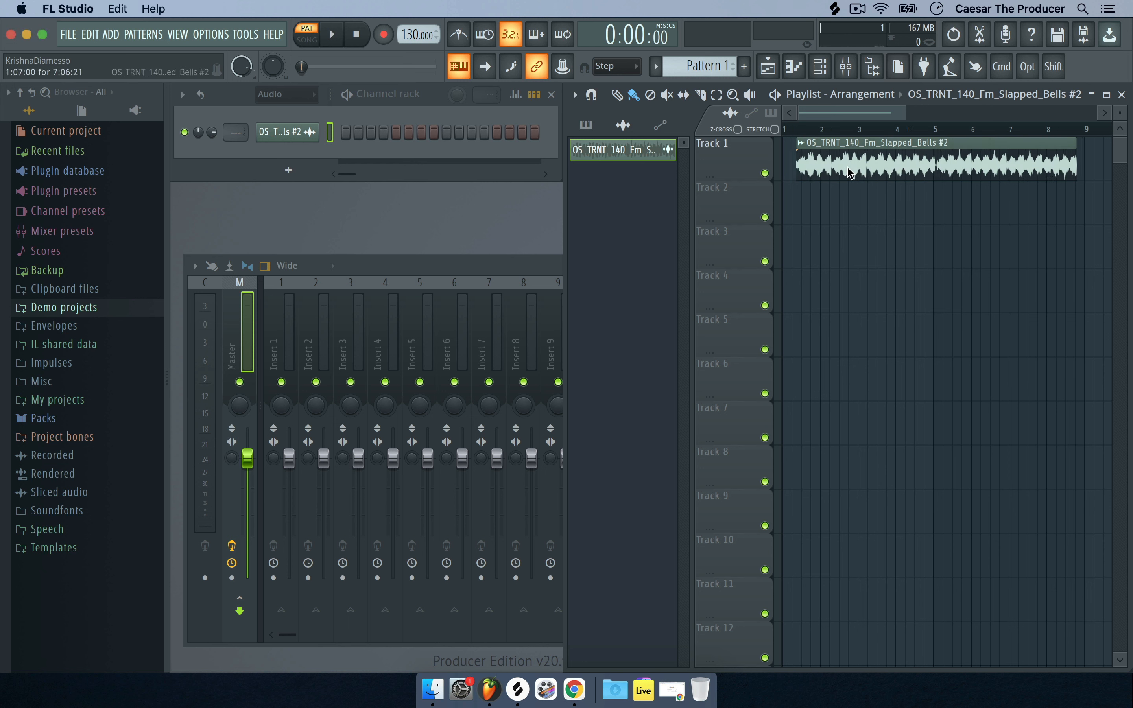
pyautogui.moveTo(837, 170); pyautogui.dragTo(853, 165)
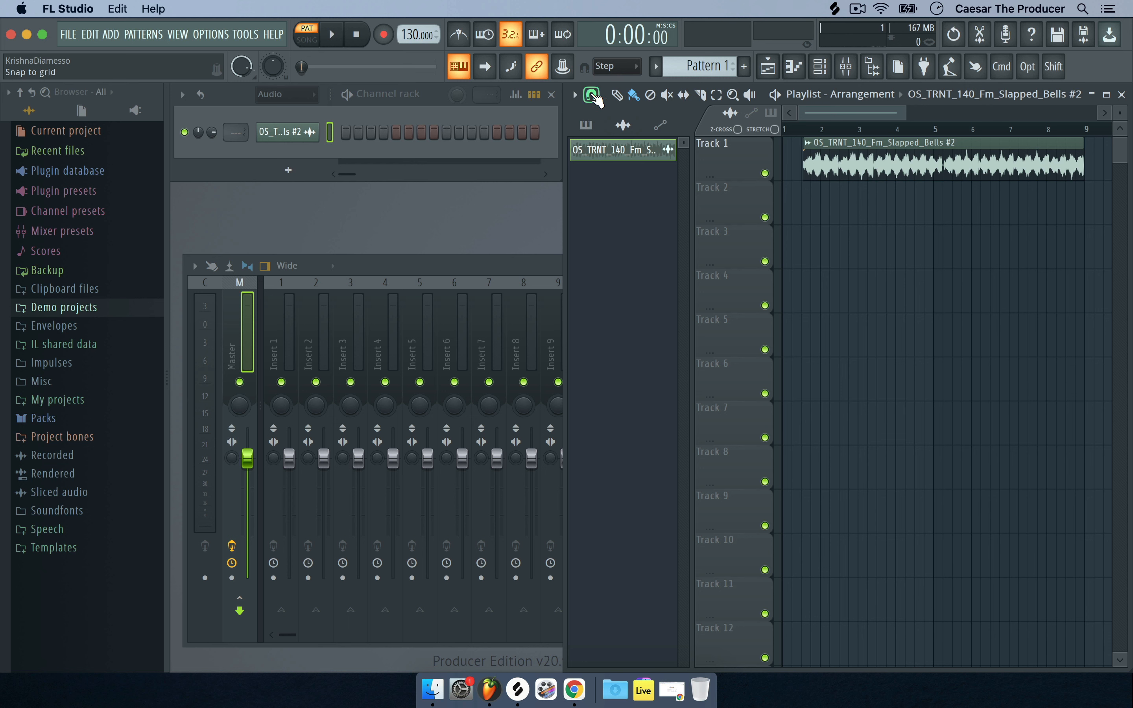
pyautogui.click(592, 95)
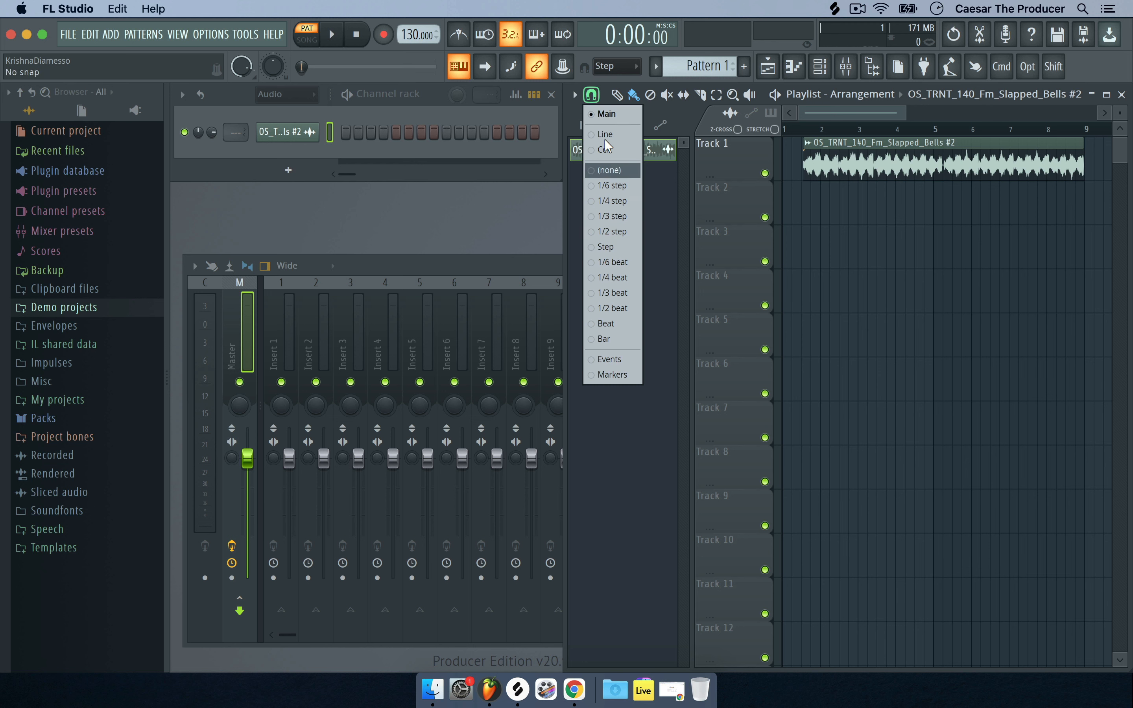
pyautogui.click(613, 324)
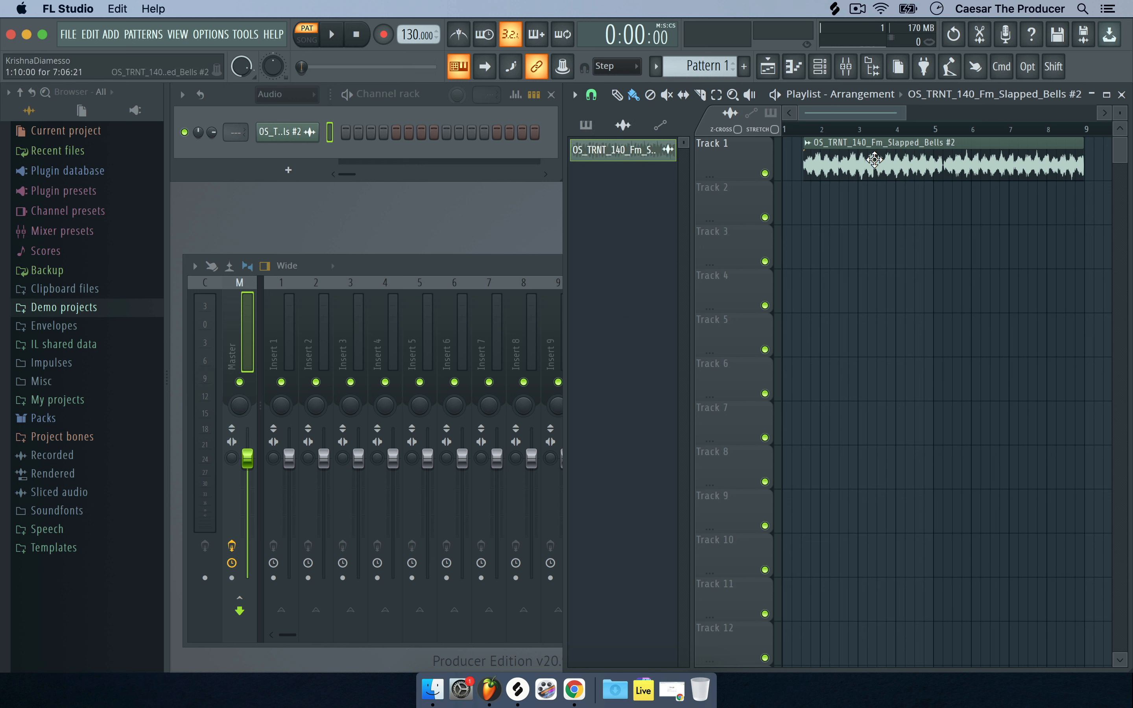
pyautogui.moveTo(851, 160)
pyautogui.mouseDown()
pyautogui.moveTo(861, 160)
pyautogui.moveTo(847, 159)
pyautogui.mouseUp()
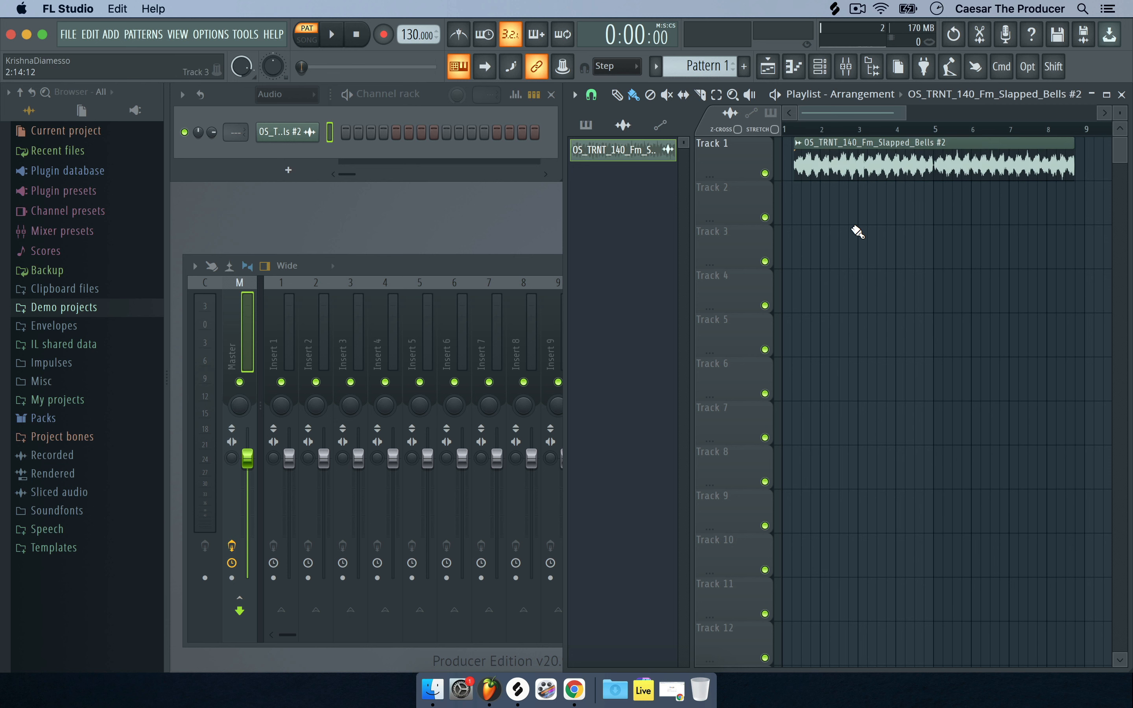
# Step: Delete the Slapped Bells clip from Track 1 and place a fresh one from the clip picker starting at bar 1
pyautogui.rightClick(846, 165)
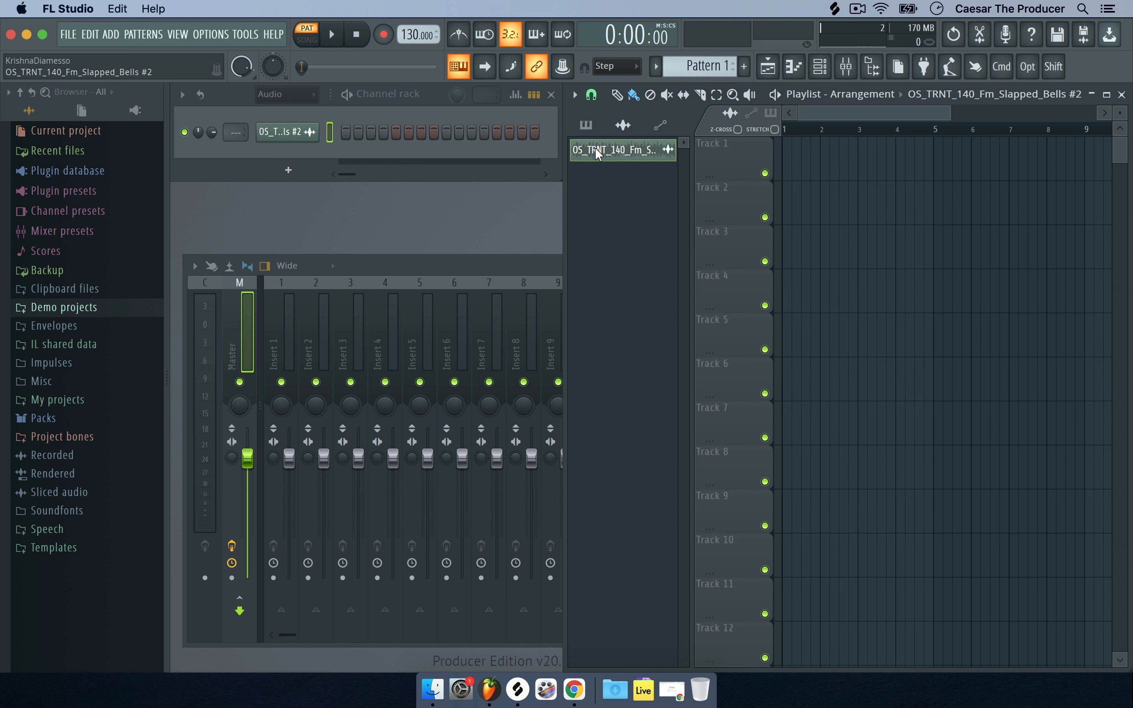
pyautogui.moveTo(599, 155); pyautogui.dragTo(823, 162)
pyautogui.moveTo(630, 270); pyautogui.dragTo(627, 273)
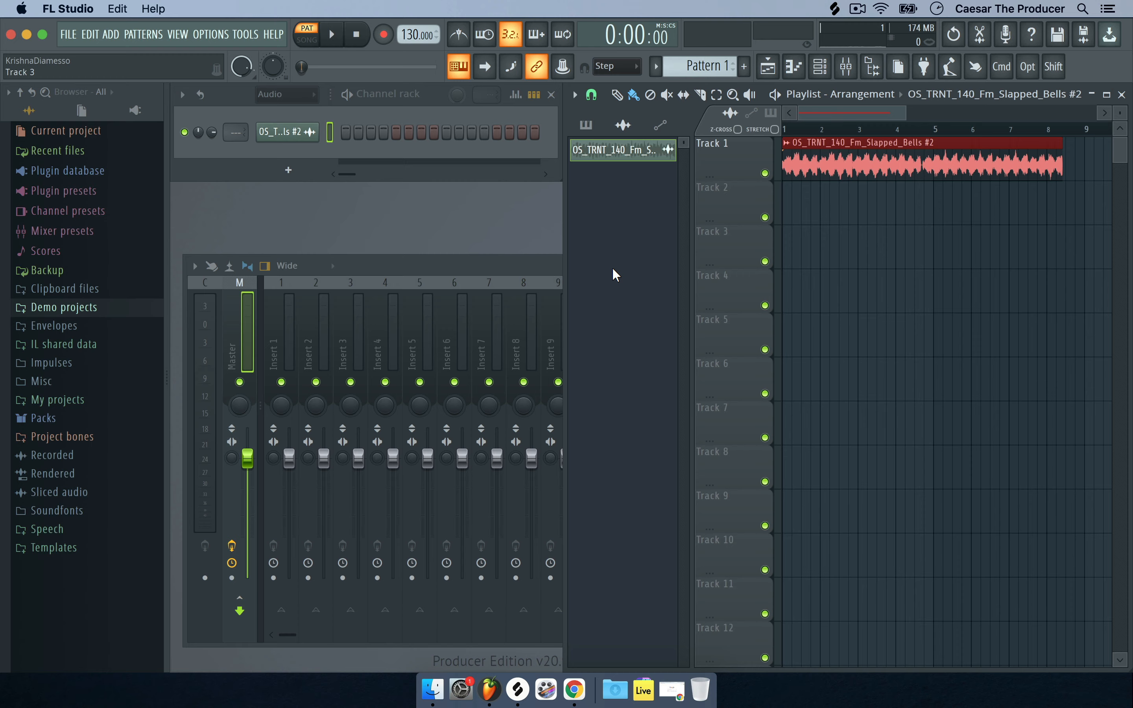
# Step: Enlarge the playlist and set the project tempo to 140 BPM to match the Slapped Bells sample
pyautogui.press('Return')
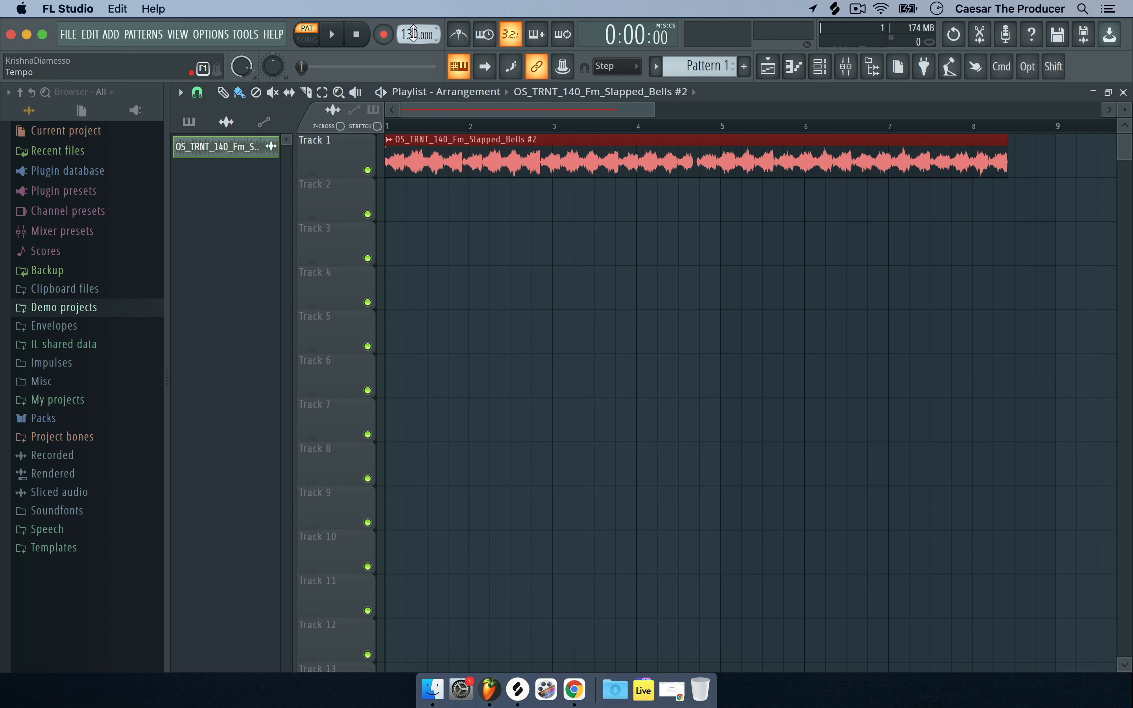
pyautogui.moveTo(414, 34); pyautogui.dragTo(414, 30)
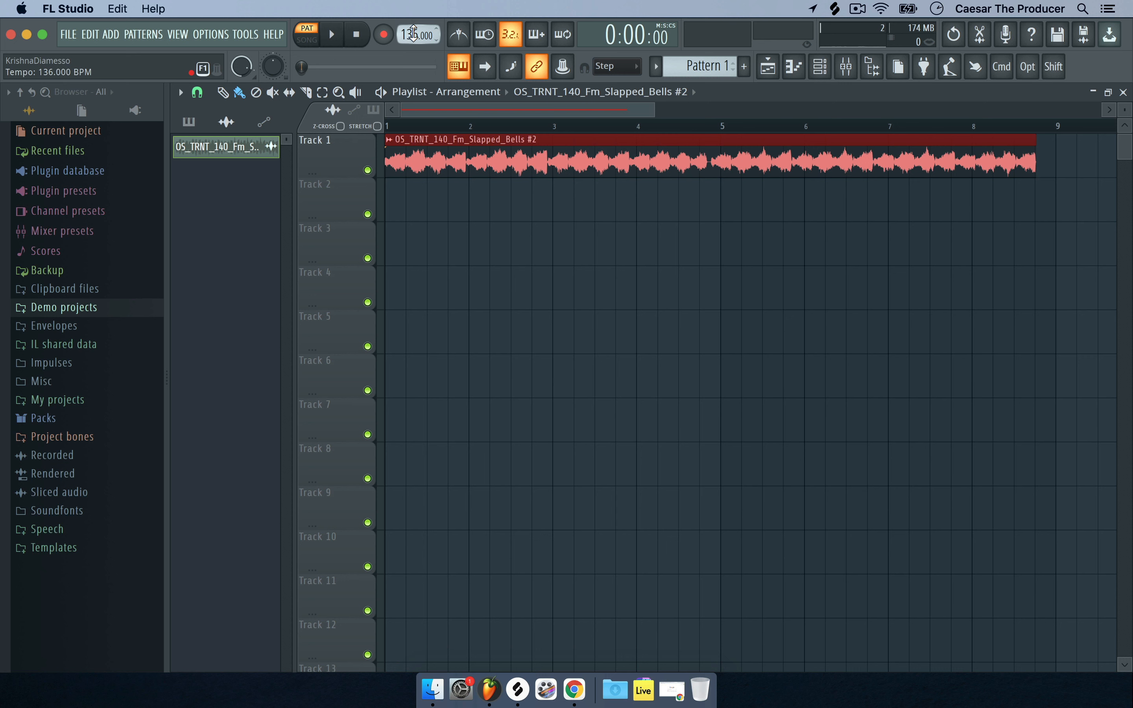
pyautogui.moveTo(414, 34); pyautogui.dragTo(415, 37)
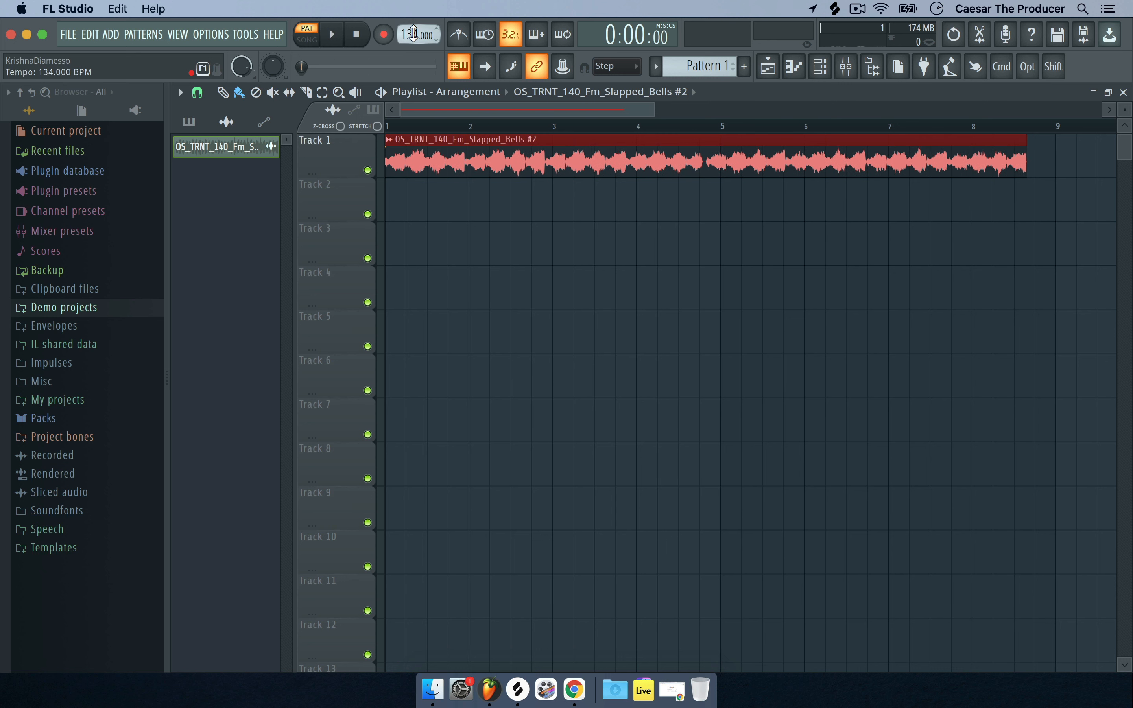
pyautogui.rightClick(416, 38)
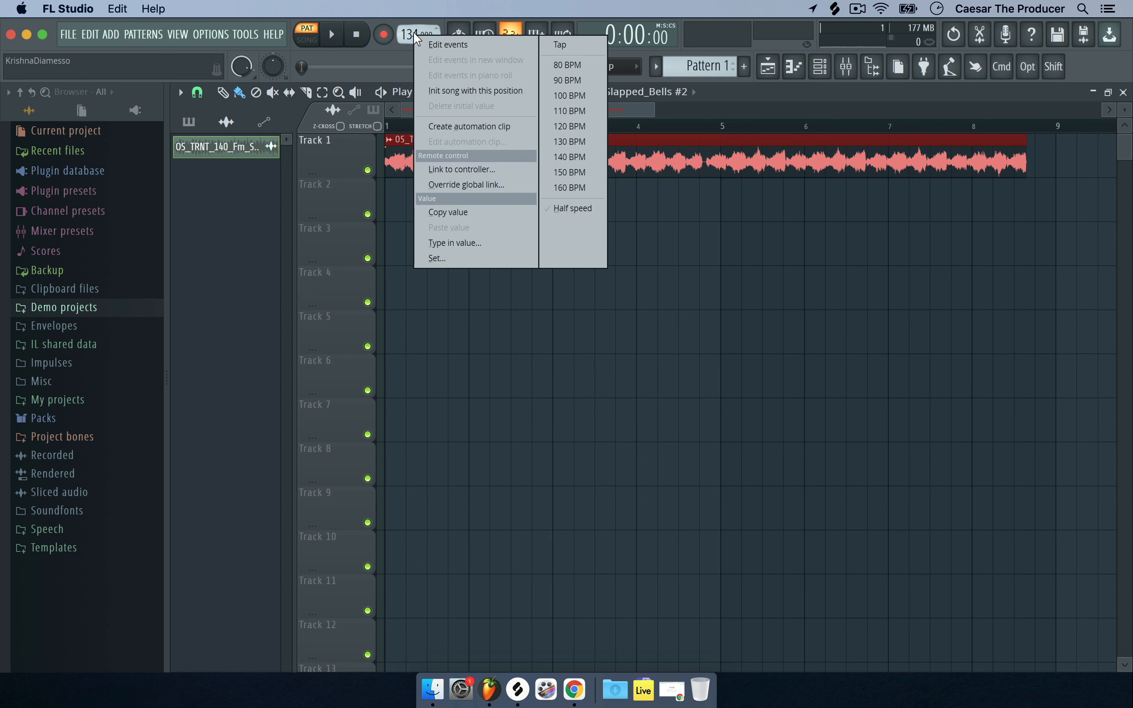
pyautogui.click(569, 157)
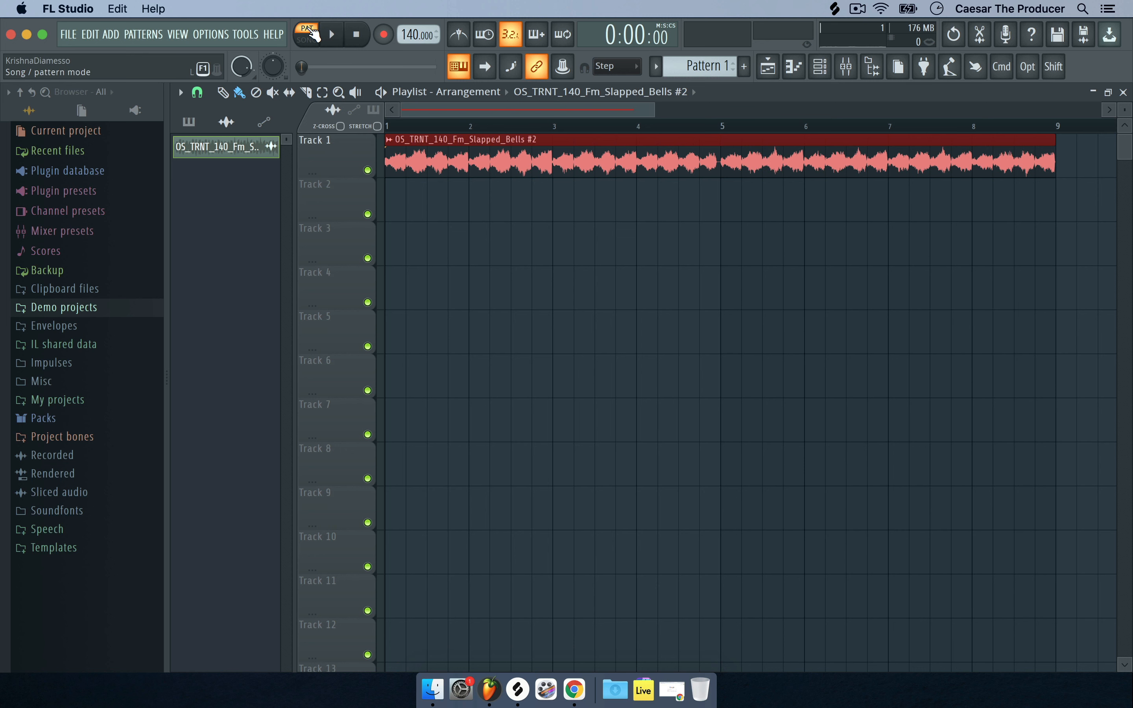
# Step: Restore the playlist to its smaller size and show all channels in the channel rack
pyautogui.press('Return')
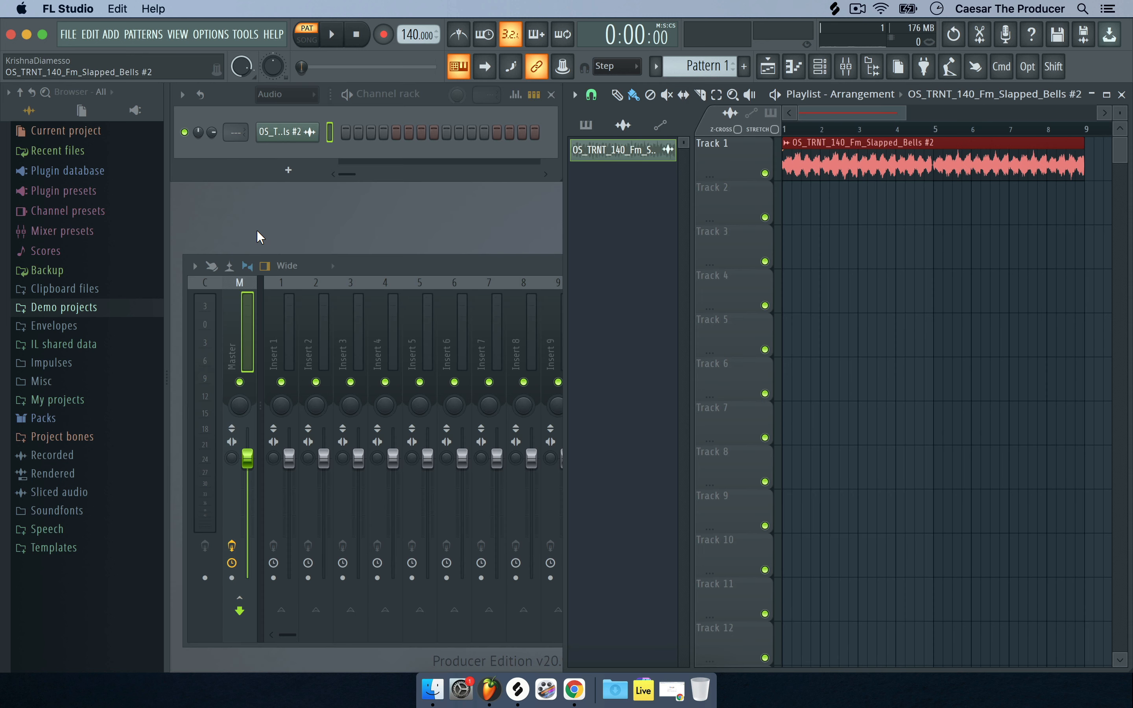
pyautogui.click(284, 96)
pyautogui.click(284, 114)
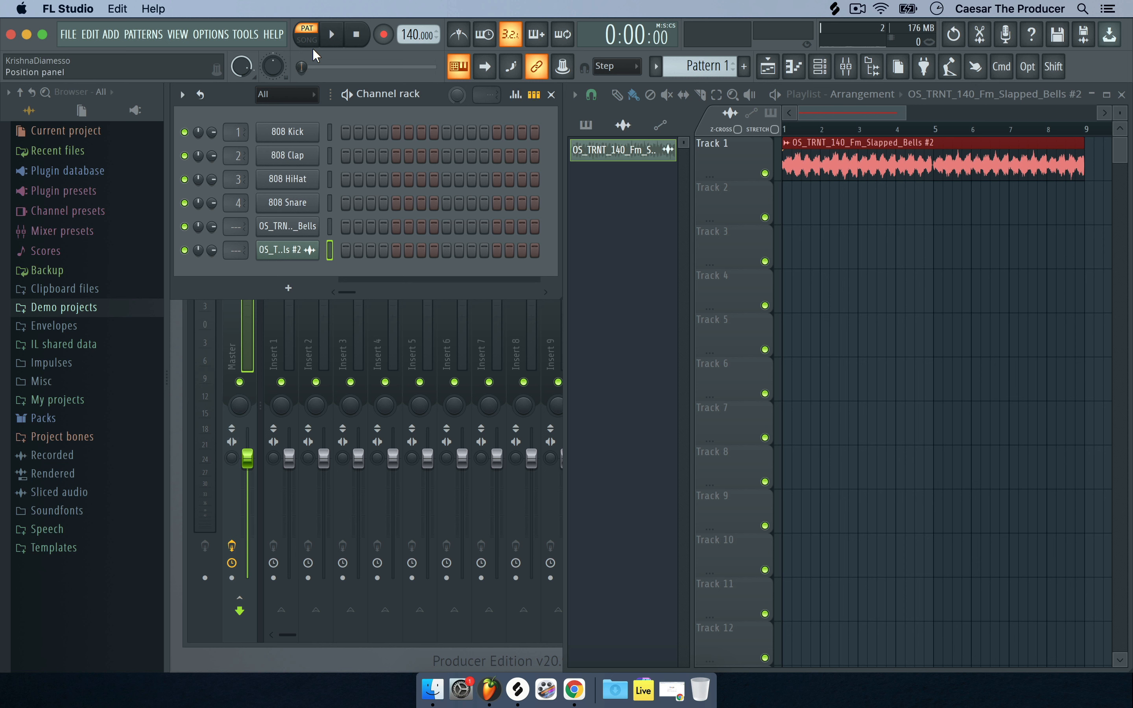
# Step: Switch playback from pattern to song mode, play the Slapped Bells clip from the start, and pause it
pyautogui.click(332, 34)
pyautogui.click(356, 34)
pyautogui.click(318, 40)
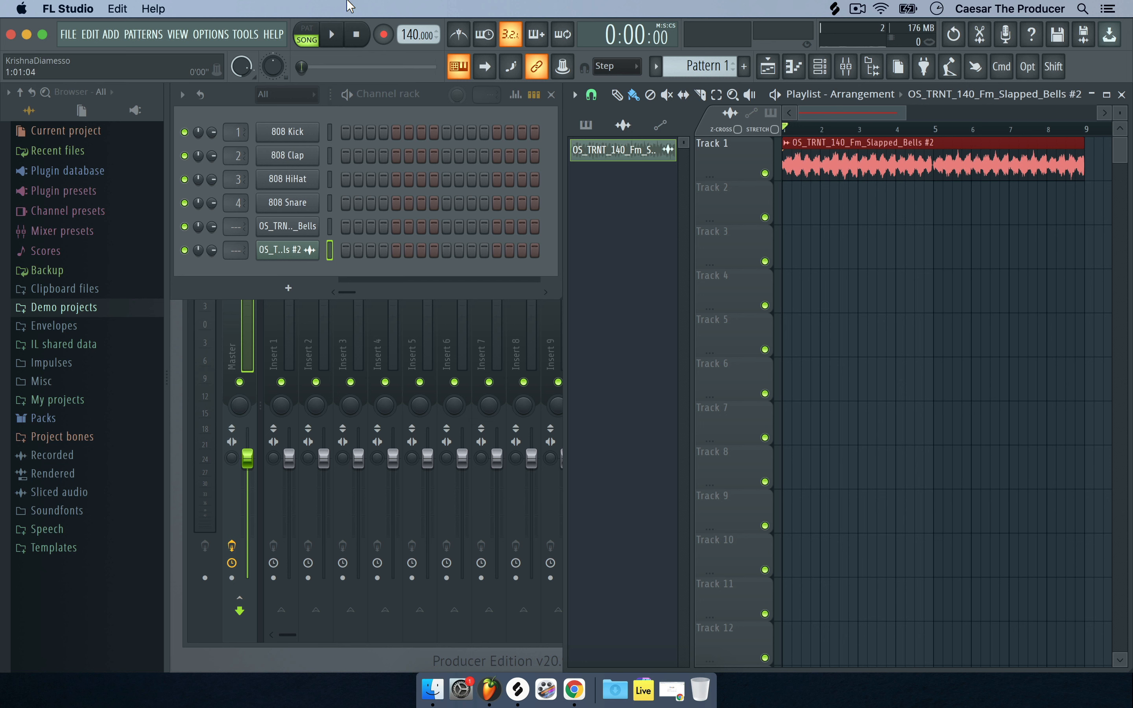
pyautogui.click(308, 29)
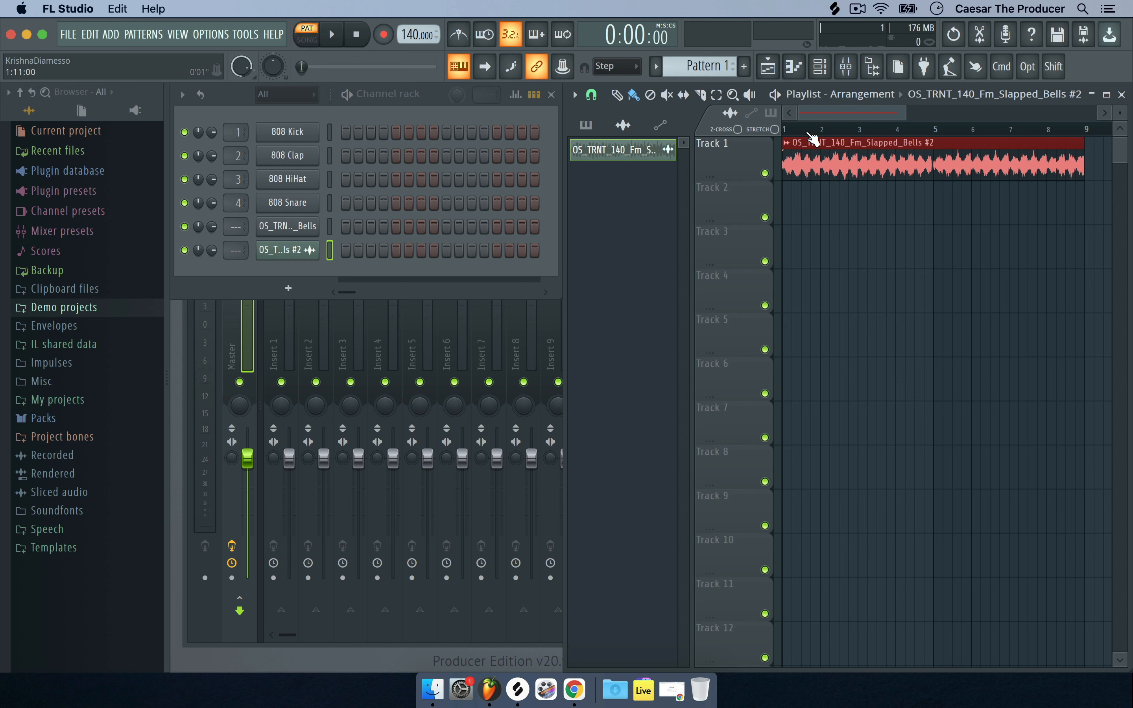
pyautogui.click(307, 34)
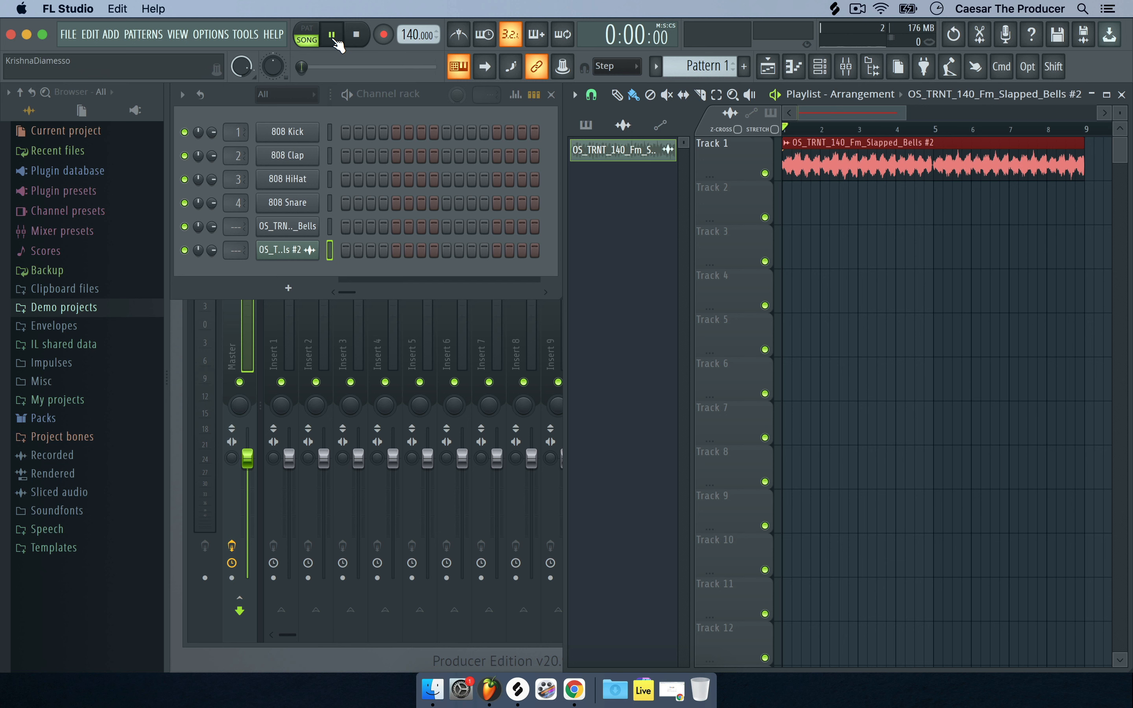
pyautogui.click(333, 36)
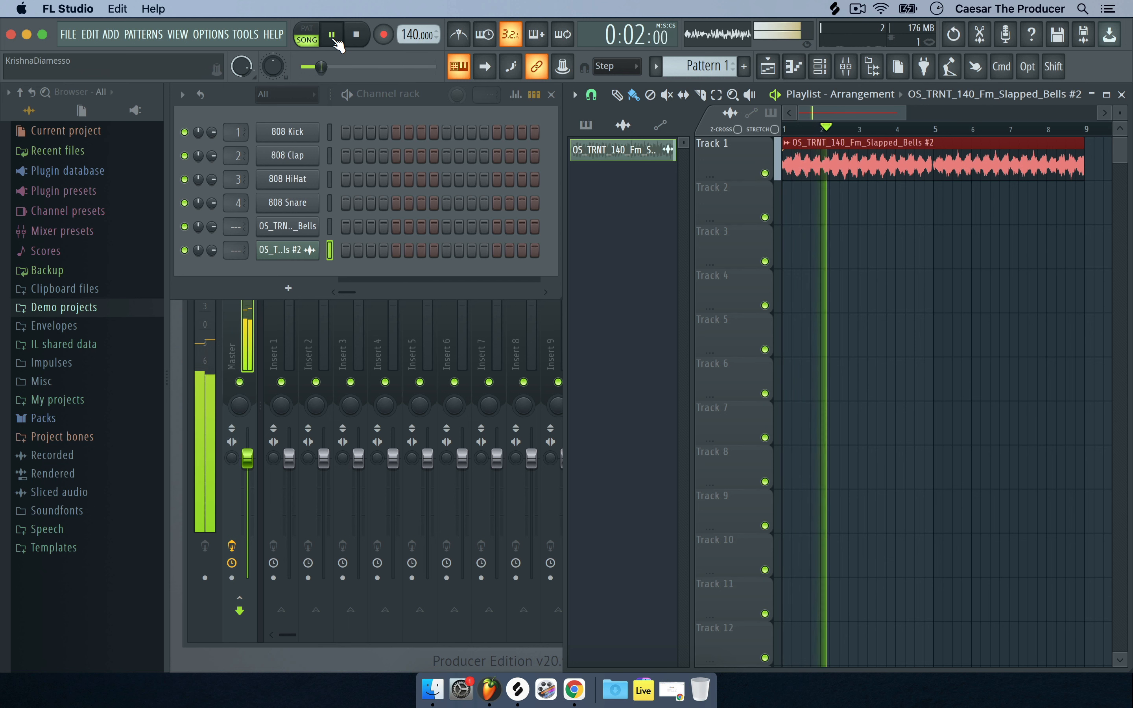
pyautogui.click(333, 37)
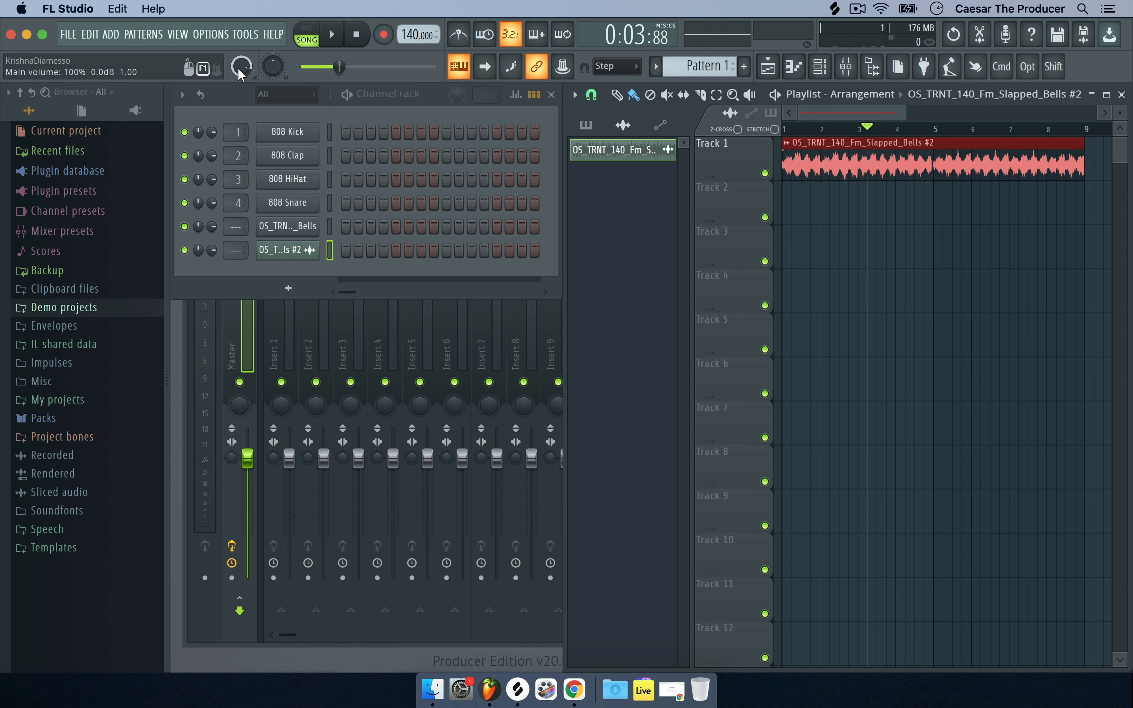
# Step: Adjust the main volume and resume playback of the arrangement
pyautogui.moveTo(238, 67); pyautogui.dragTo(237, 75)
pyautogui.moveTo(238, 68); pyautogui.dragTo(237, 66)
pyautogui.click(332, 37)
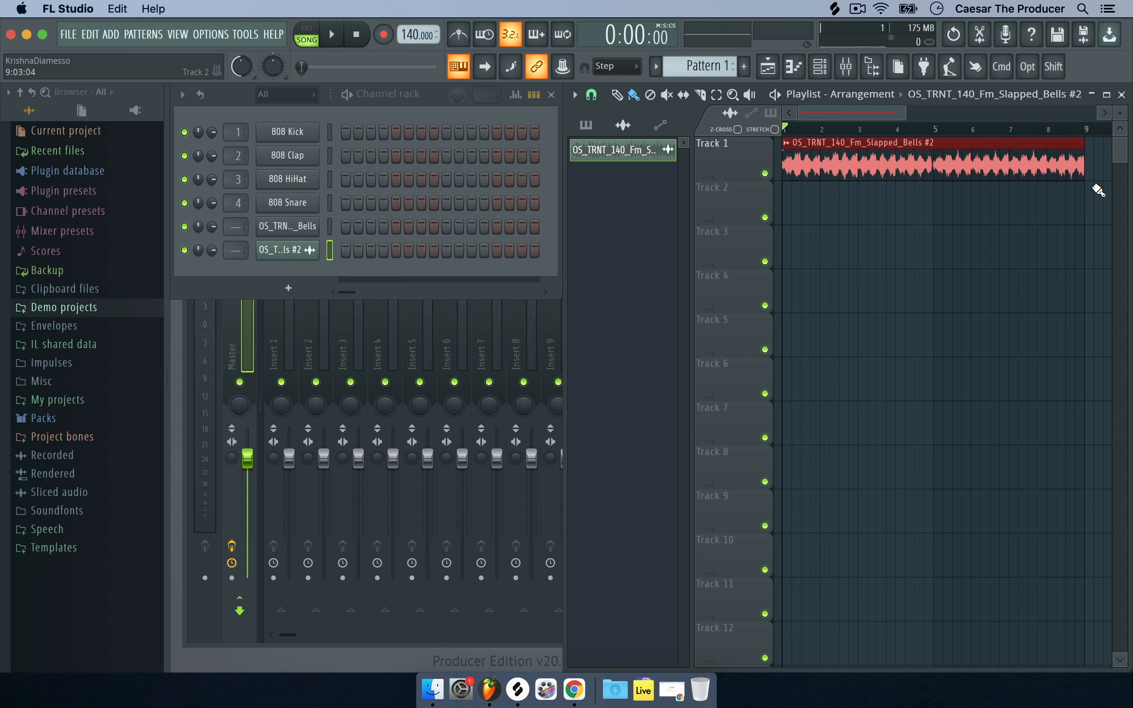
# Step: Slice the Slapped Bells clip on Track 1 at bar 5 and delete its second half
pyautogui.moveTo(1079, 168); pyautogui.dragTo(923, 174)
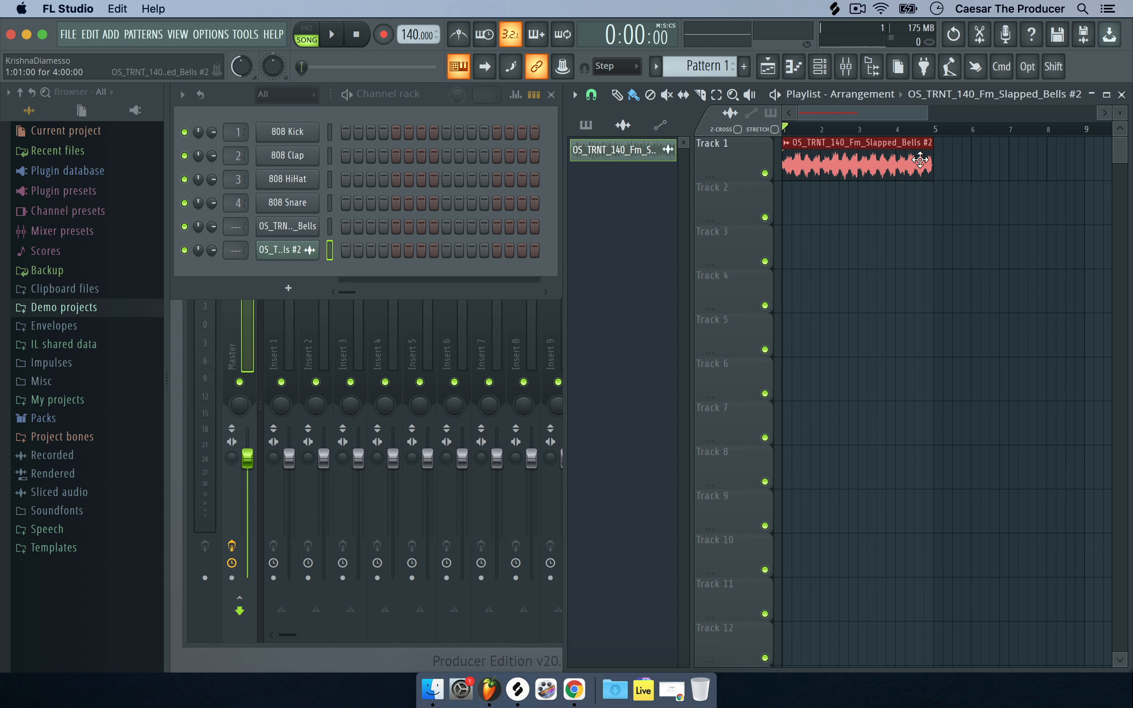
pyautogui.moveTo(933, 160); pyautogui.dragTo(1085, 158)
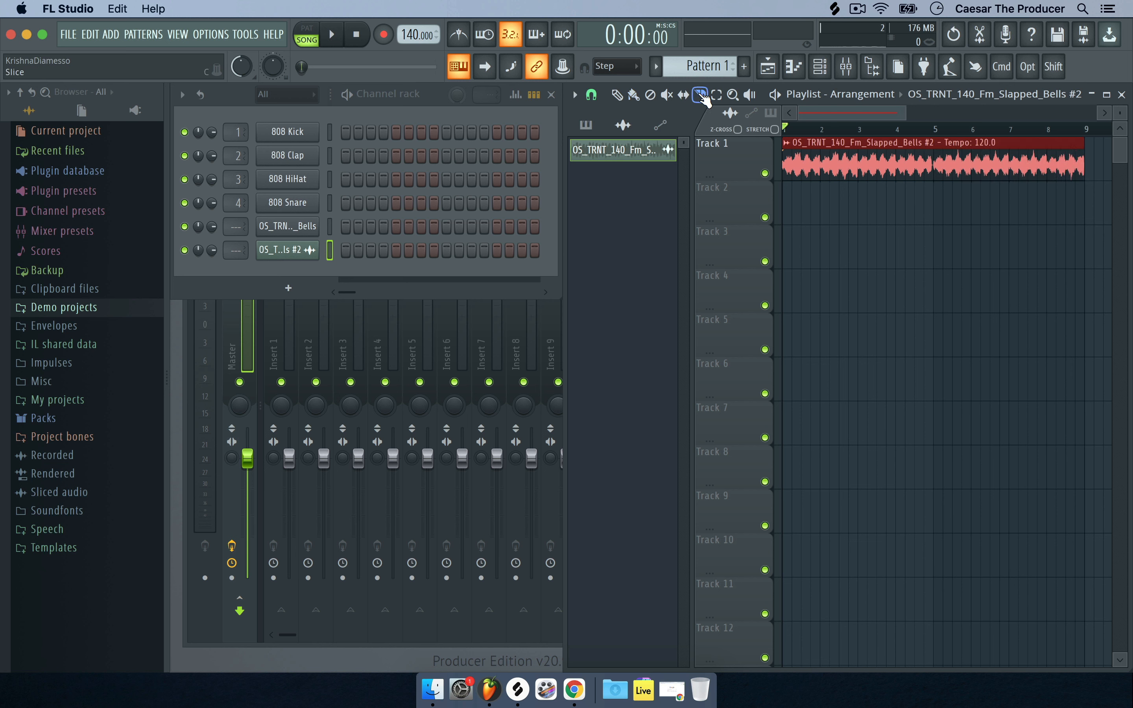
pyautogui.click(702, 96)
pyautogui.moveTo(940, 211); pyautogui.dragTo(944, 123)
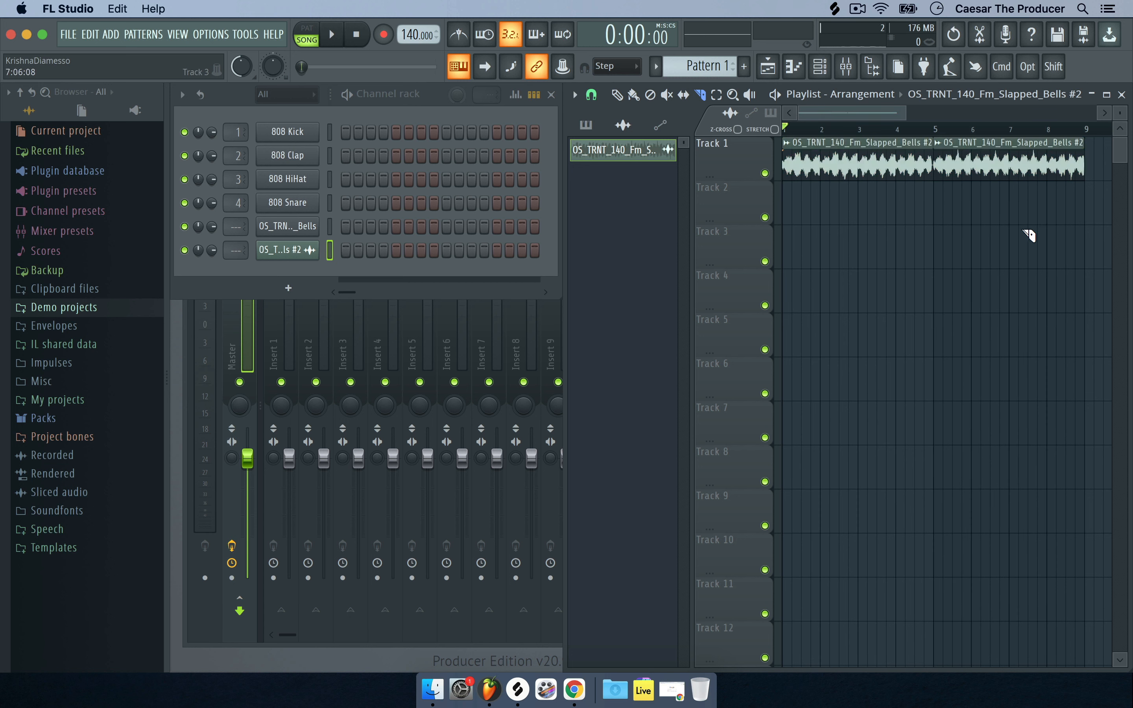
pyautogui.click(622, 96)
pyautogui.rightClick(1072, 166)
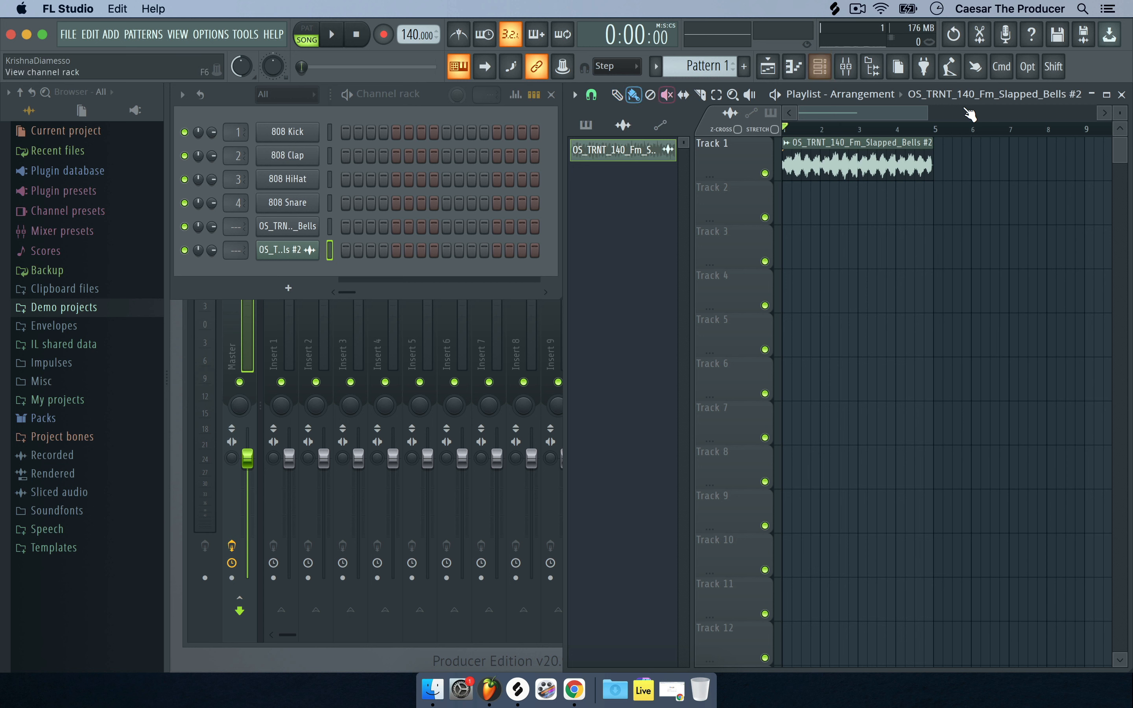
# Step: Place a copy of the trimmed Slapped Bells clip at bar 5, enlarge the playlist, and play both clips through
pyautogui.click(949, 158)
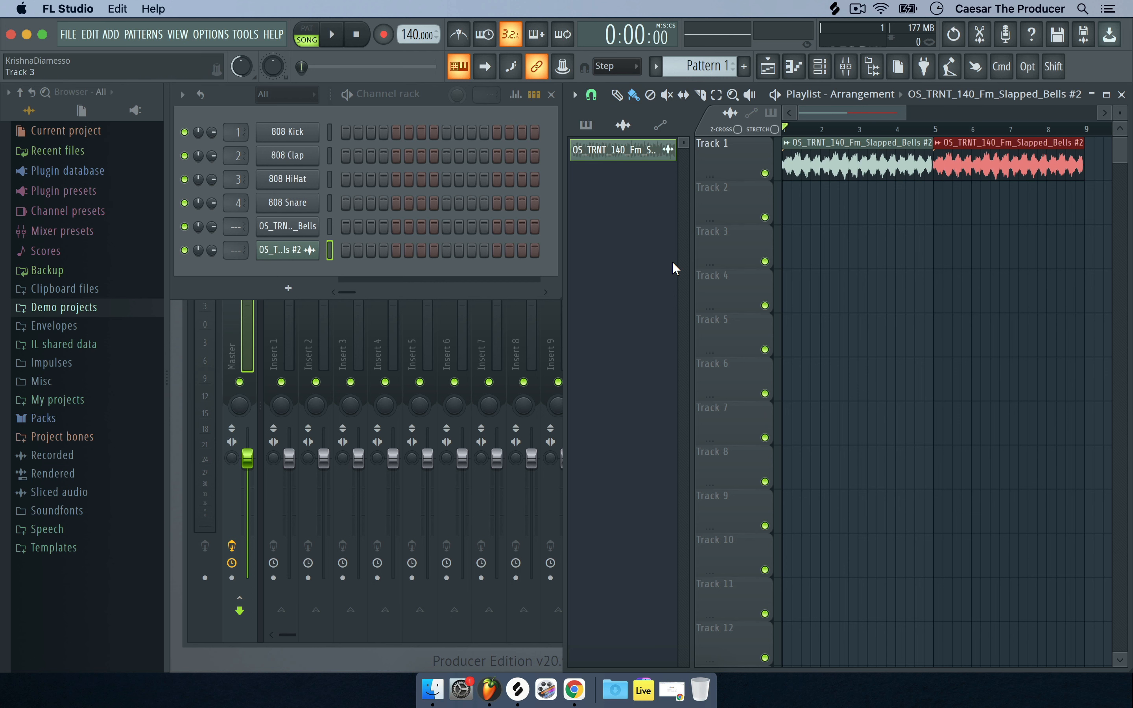
pyautogui.press('Return')
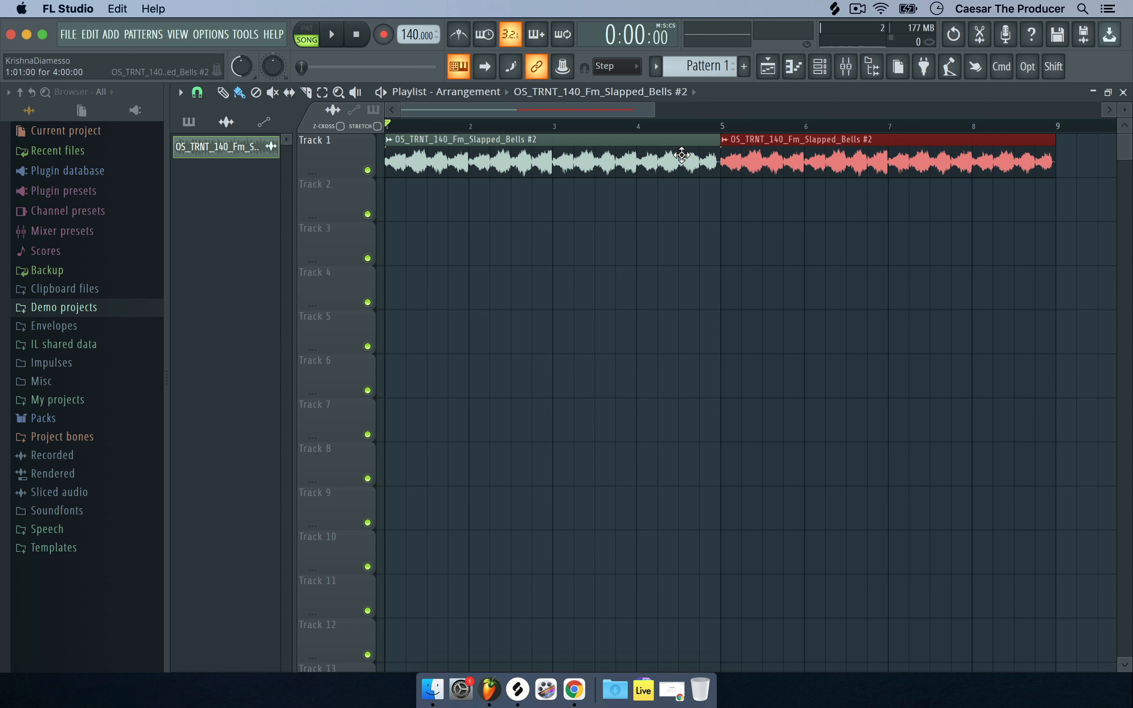
pyautogui.press('space')
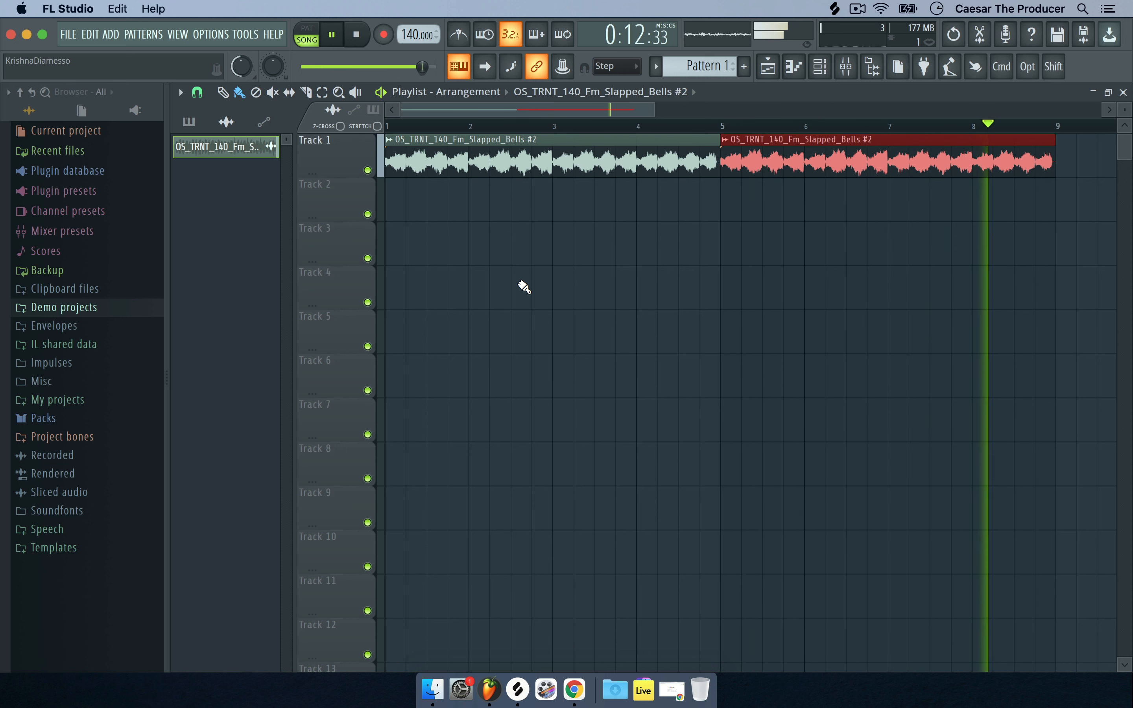
pyautogui.press('space')
# Step: Delete the copied Slapped Bells clip at bar 5 and restore the playlist to its smaller size
pyautogui.hscroll(2, 825, 271)
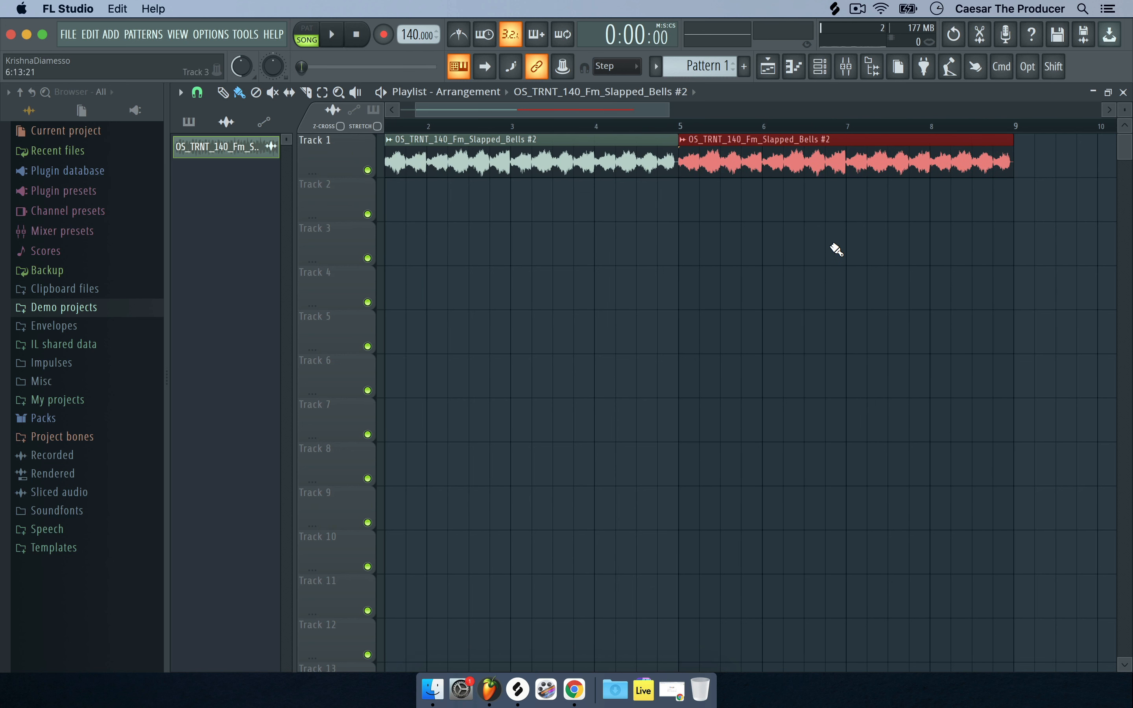
pyautogui.rightClick(832, 162)
pyautogui.doubleClick(742, 92)
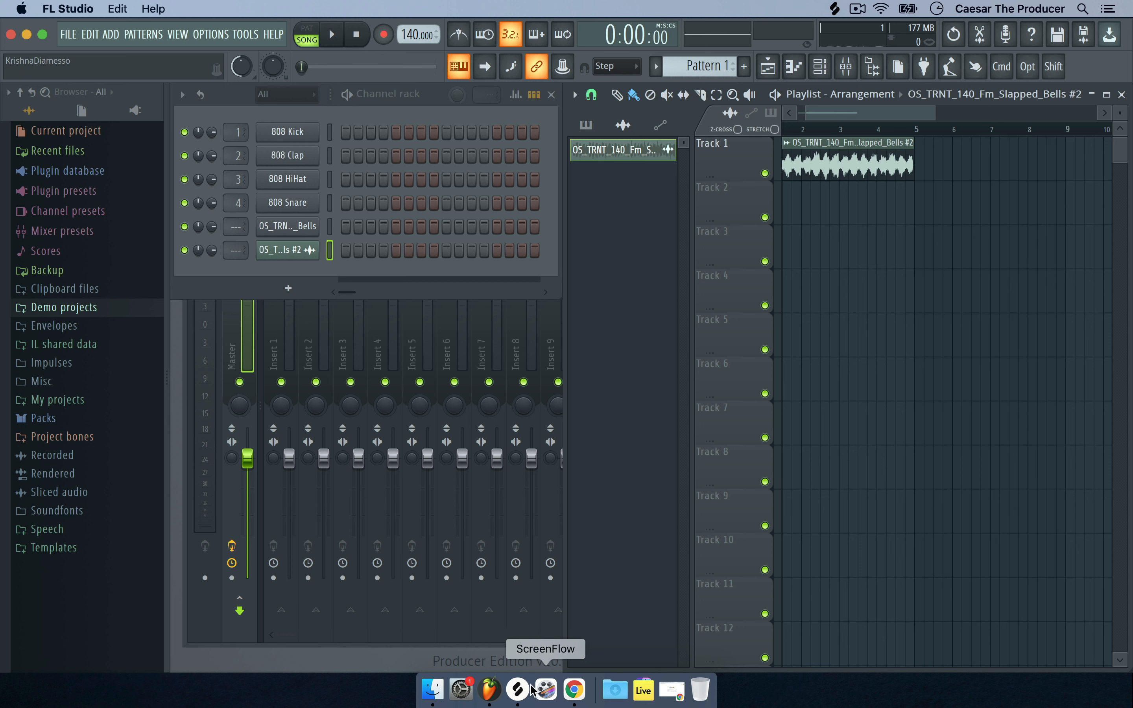
# Step: Switch to Splice, move its compact window over the FL Studio playlist, and keep it in front
pyautogui.click(518, 689)
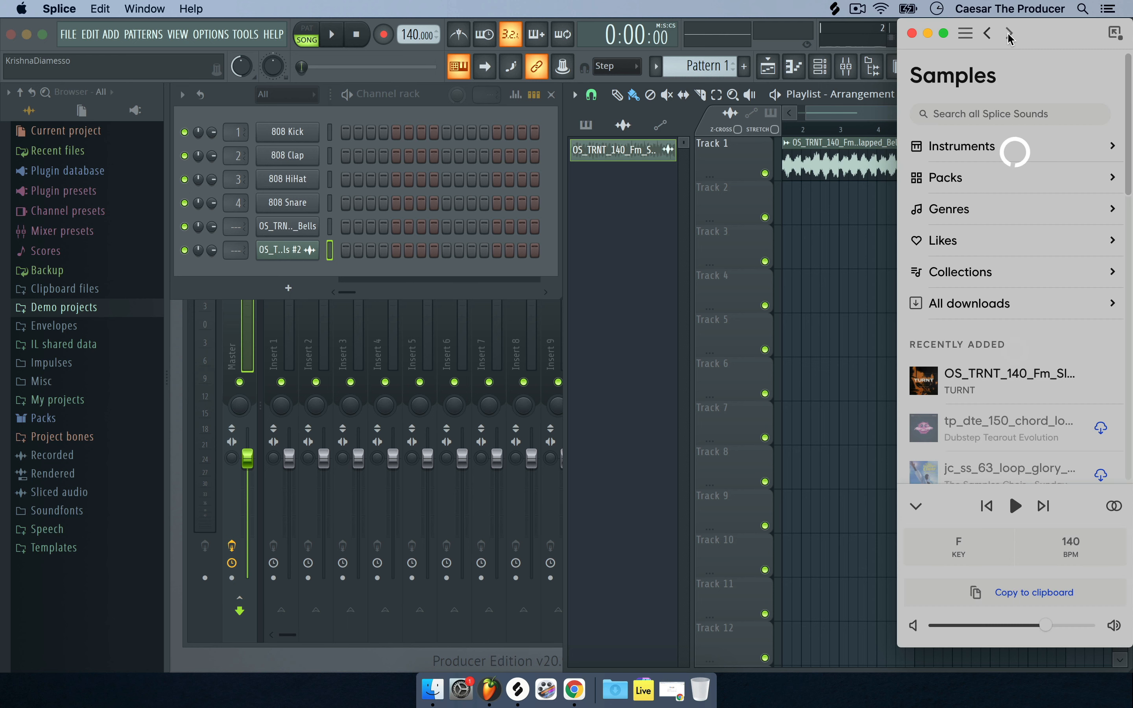
pyautogui.moveTo(1020, 32); pyautogui.dragTo(689, 32)
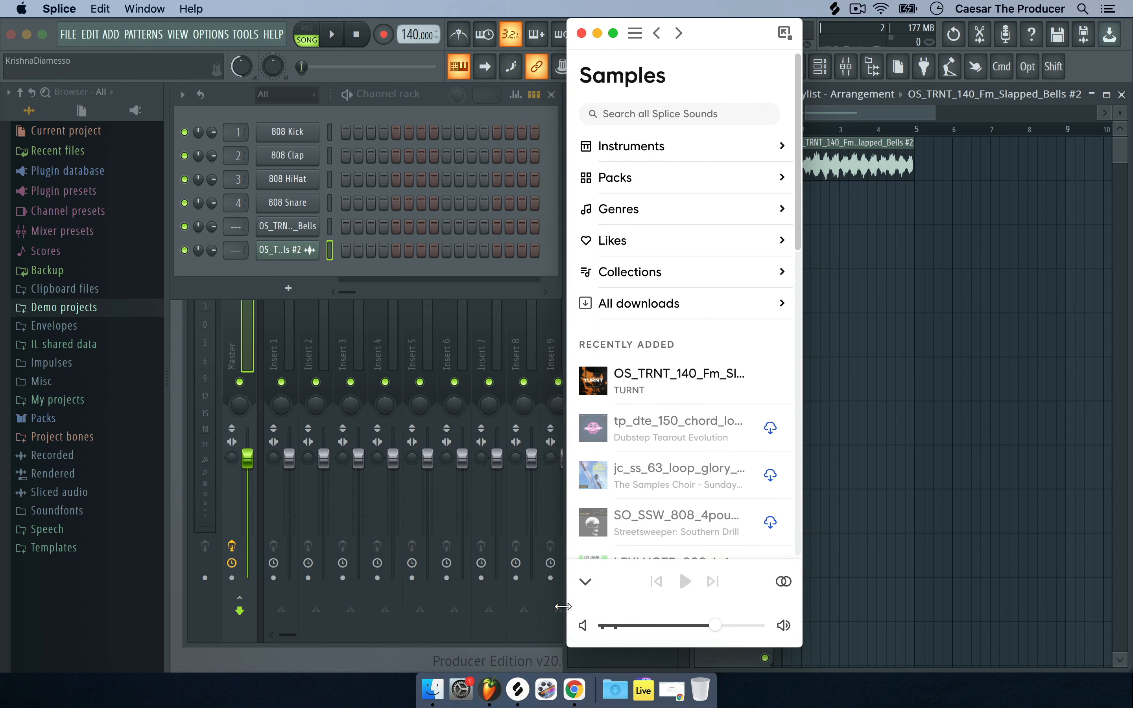
pyautogui.click(561, 604)
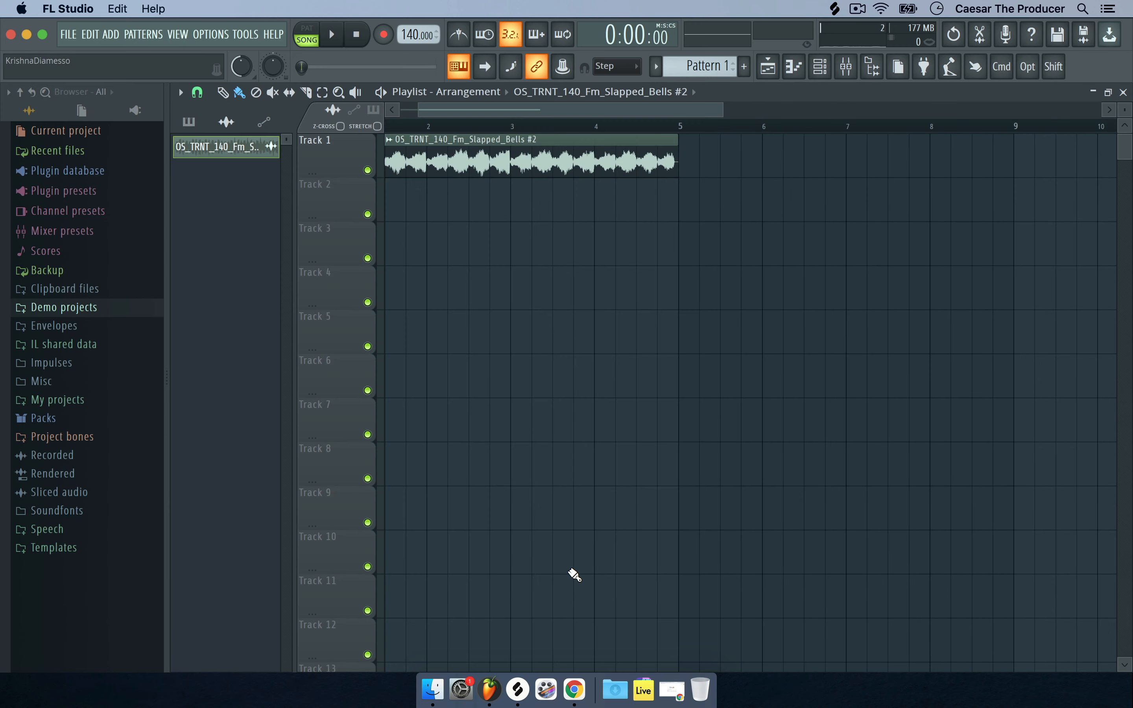
pyautogui.moveTo(521, 547); pyautogui.dragTo(562, 543)
pyautogui.click(518, 689)
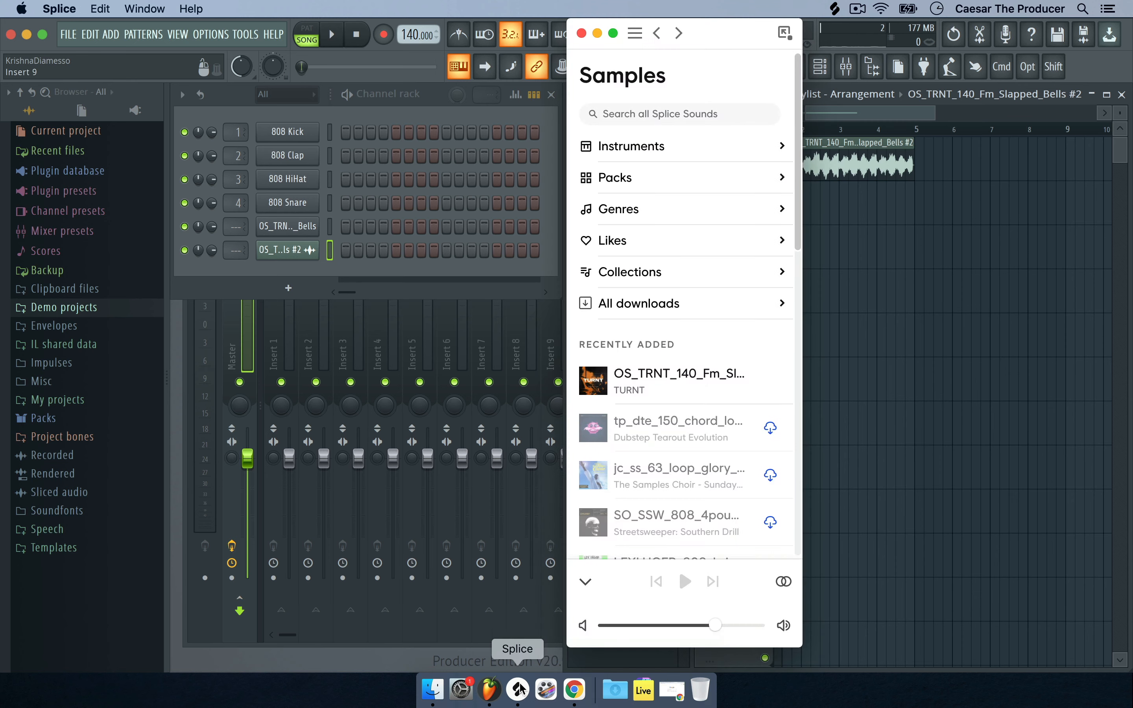
# Step: Search Splice for "kick" and preview the first OS_TRNT kick sample from the TURNT pack
pyautogui.scroll(-5, 607, 325)
pyautogui.scroll(-2, 607, 325)
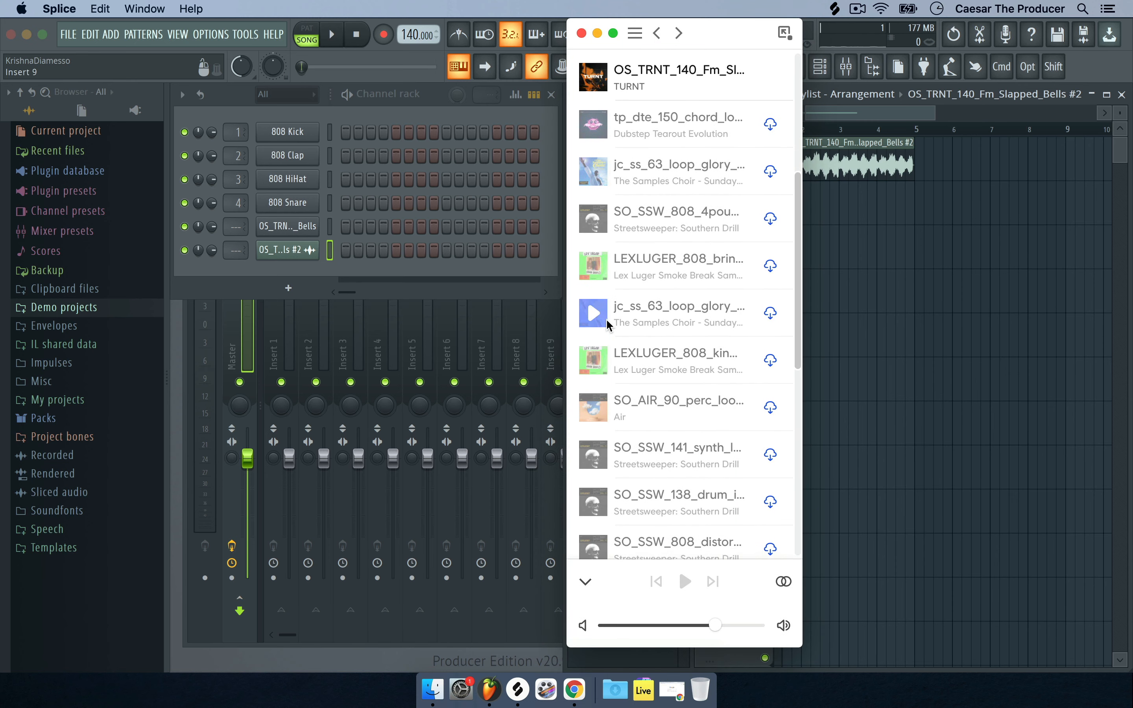
pyautogui.scroll(10, 608, 325)
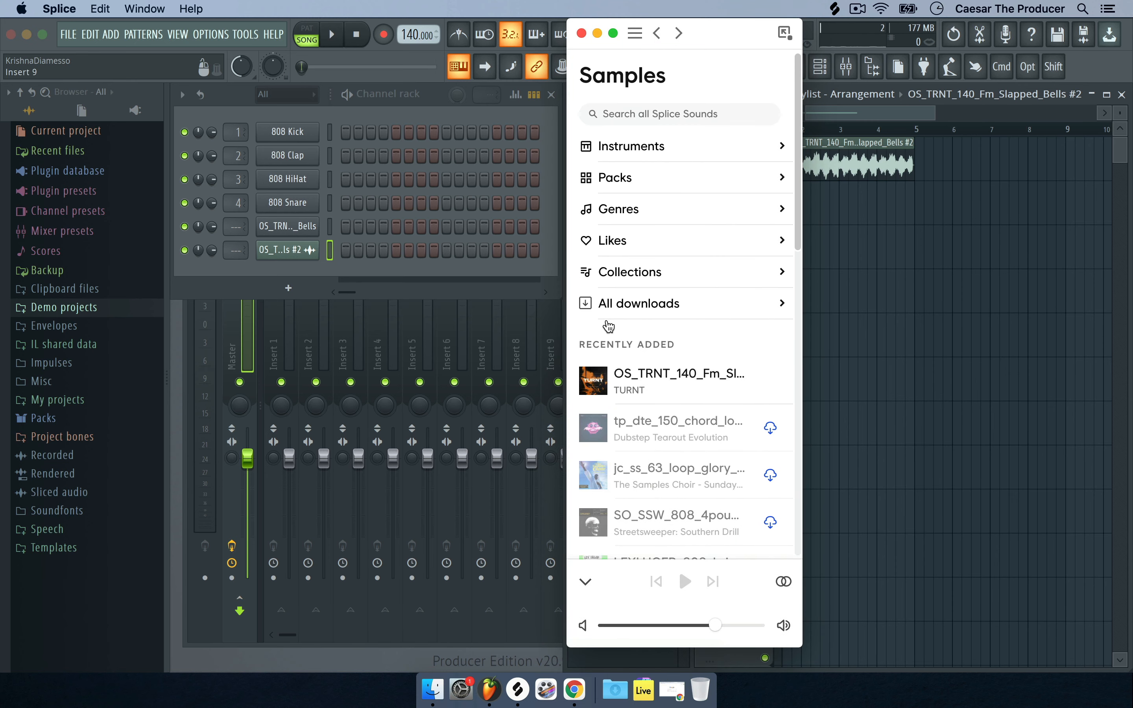
pyautogui.click(641, 105)
pyautogui.write('kick')
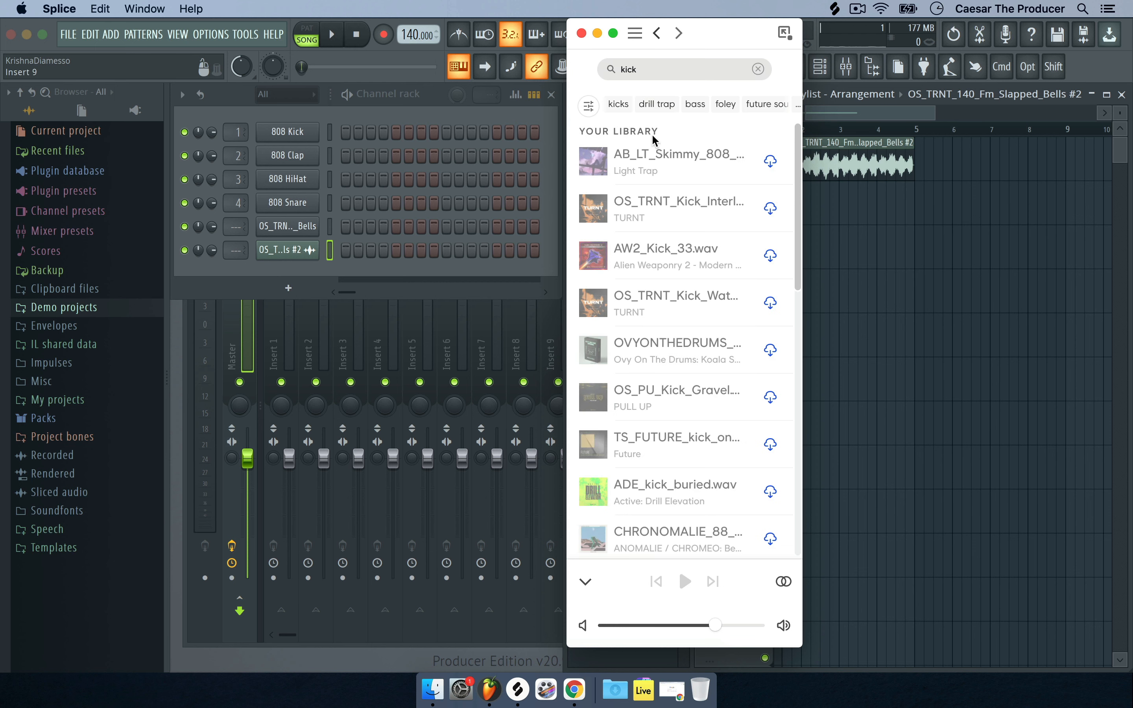
pyautogui.click(593, 211)
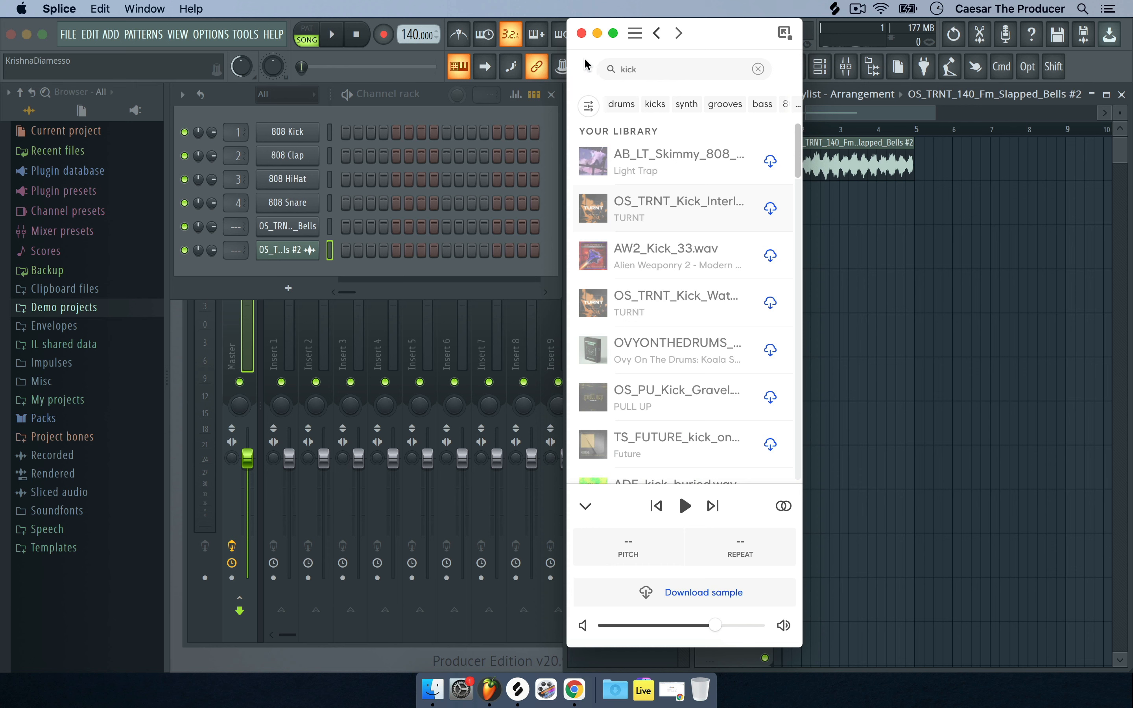
# Step: Close the Splice window and return to FL Studio through the overview of open windows
pyautogui.click(583, 36)
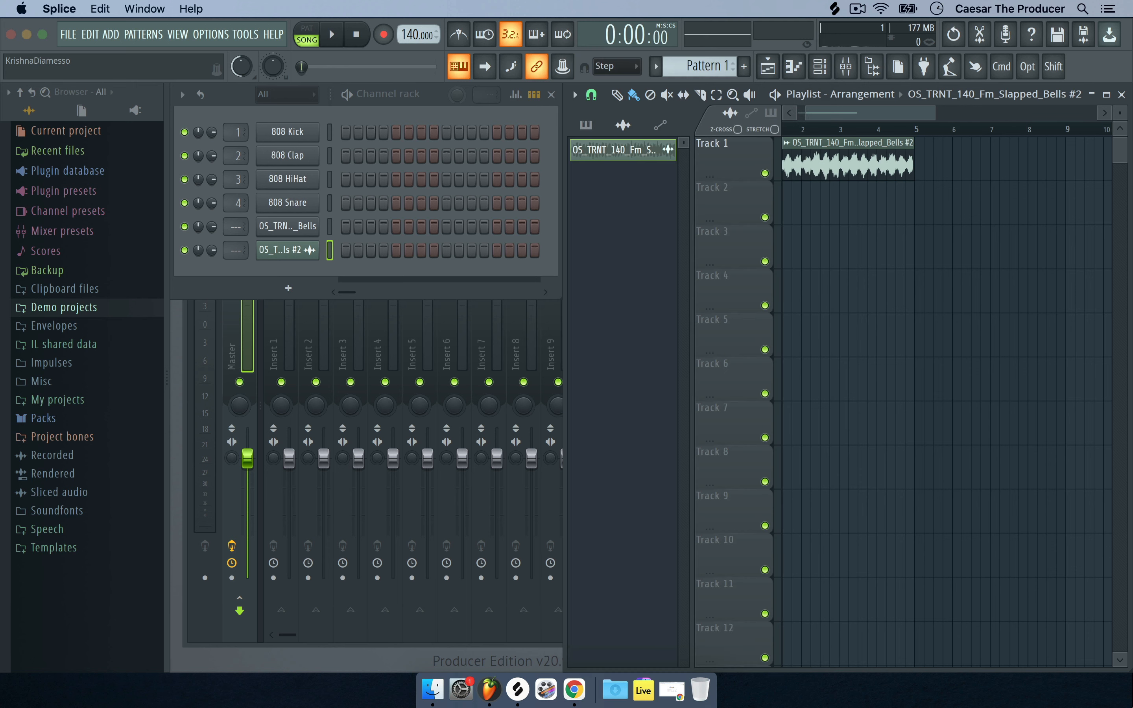
pyautogui.hotkey('ctrl', 'Up')
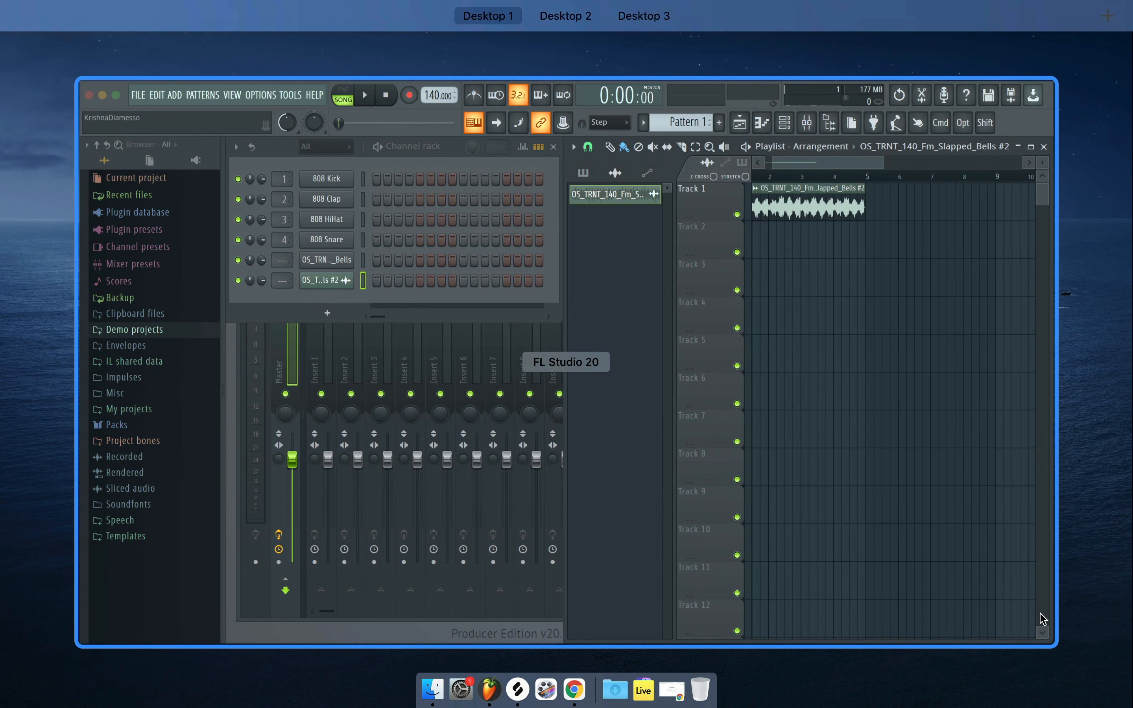
pyautogui.click(1016, 612)
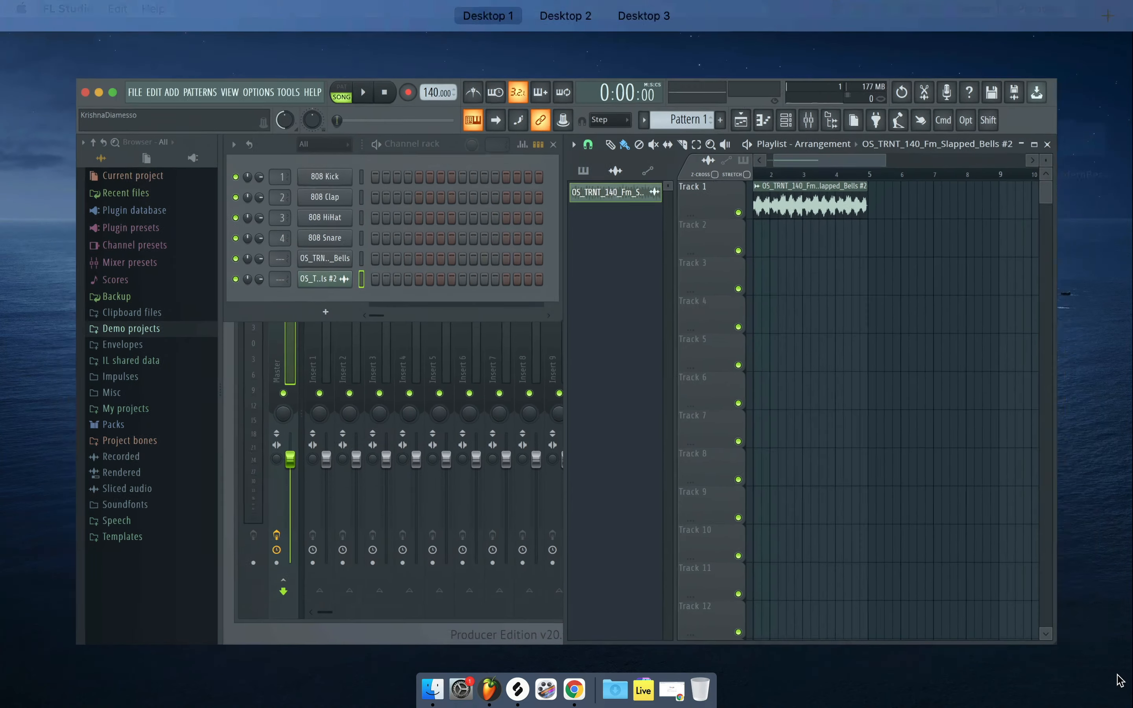
pyautogui.moveTo(1125, 674)
pyautogui.mouseDown()
pyautogui.moveTo(1007, 668)
pyautogui.moveTo(1128, 669)
pyautogui.mouseUp()
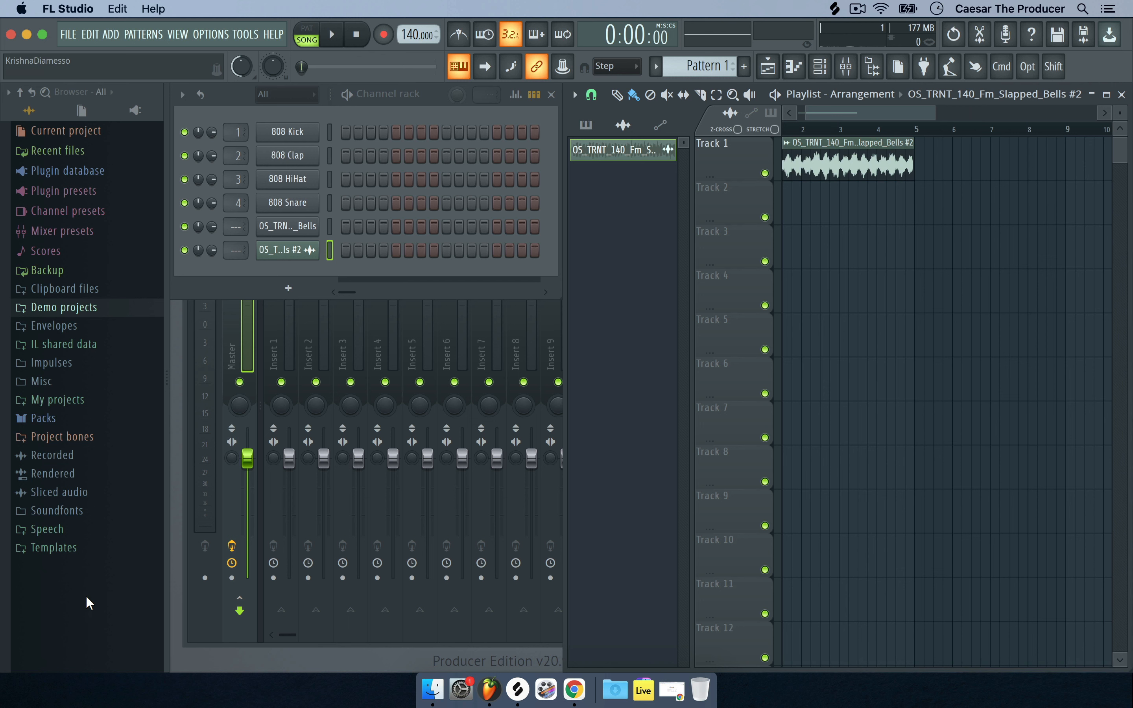
pyautogui.click(43, 36)
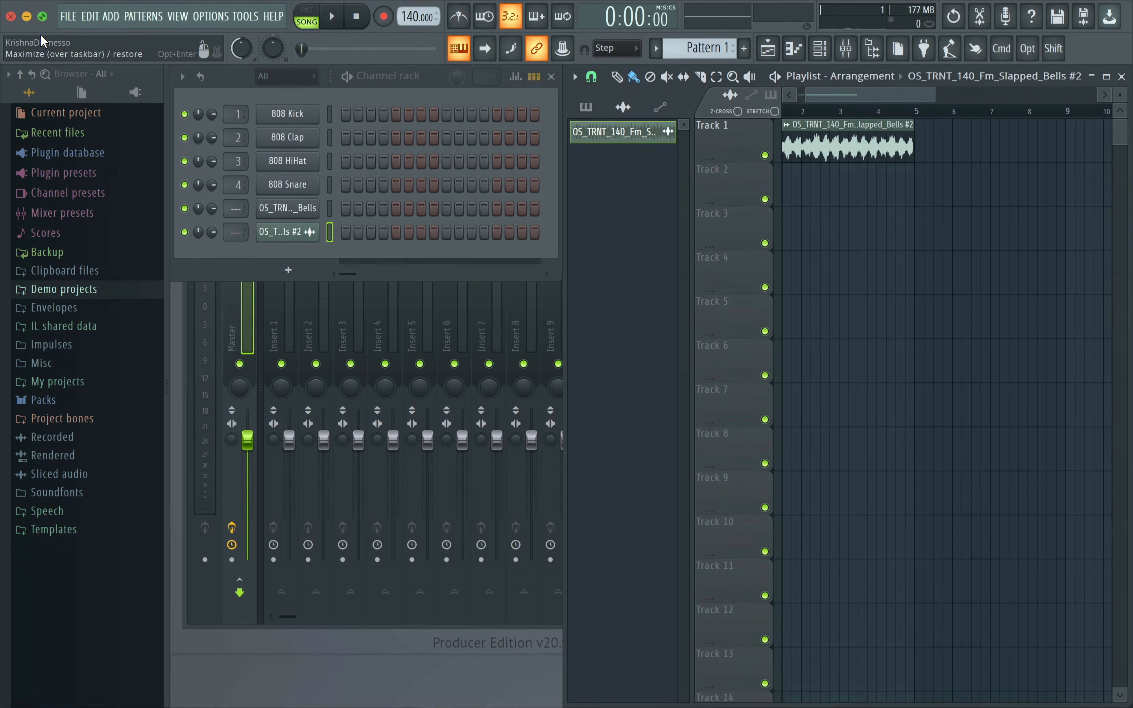
pyautogui.click(42, 16)
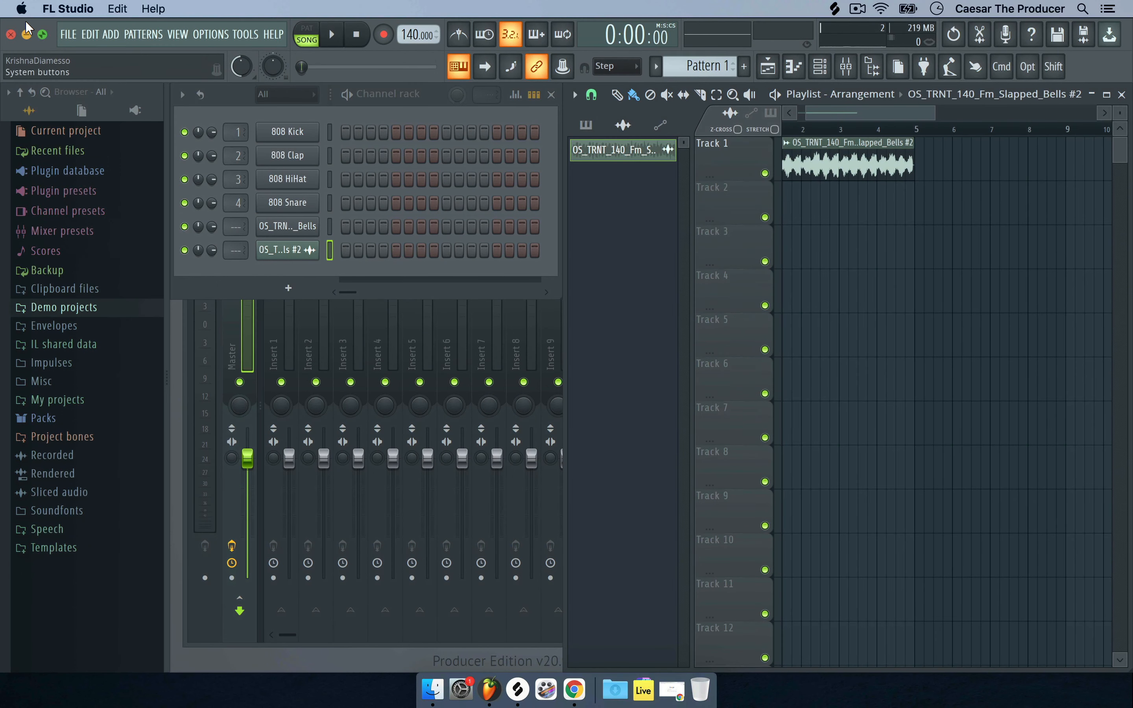
pyautogui.click(65, 31)
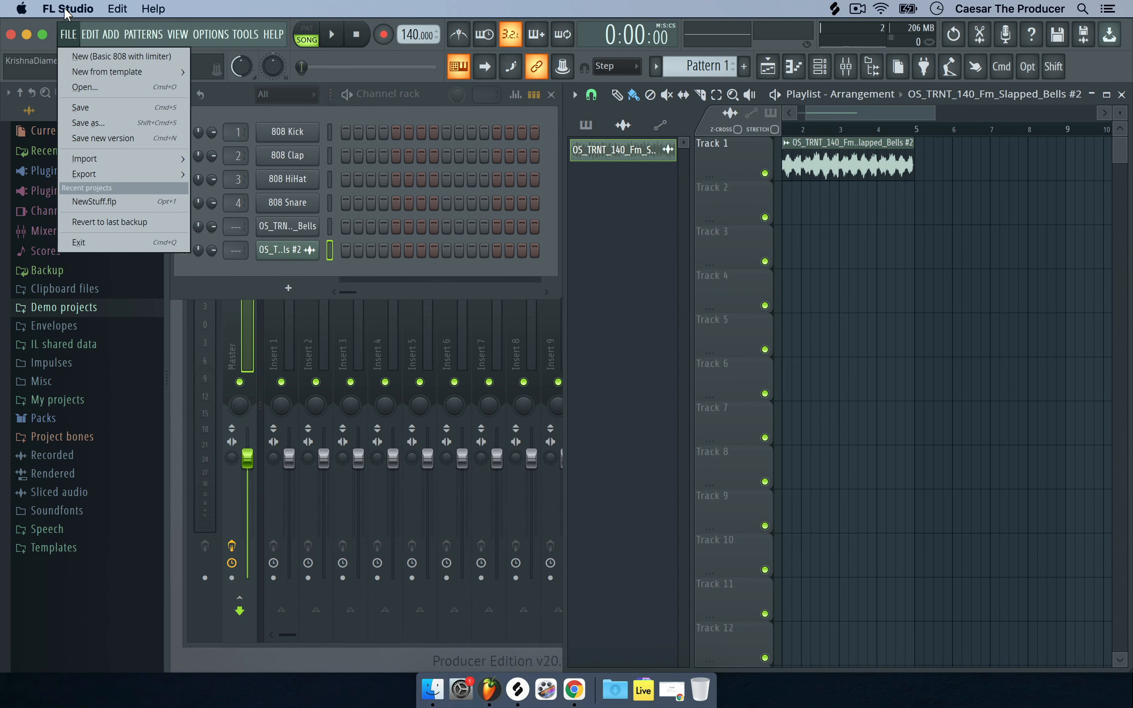
pyautogui.click(65, 5)
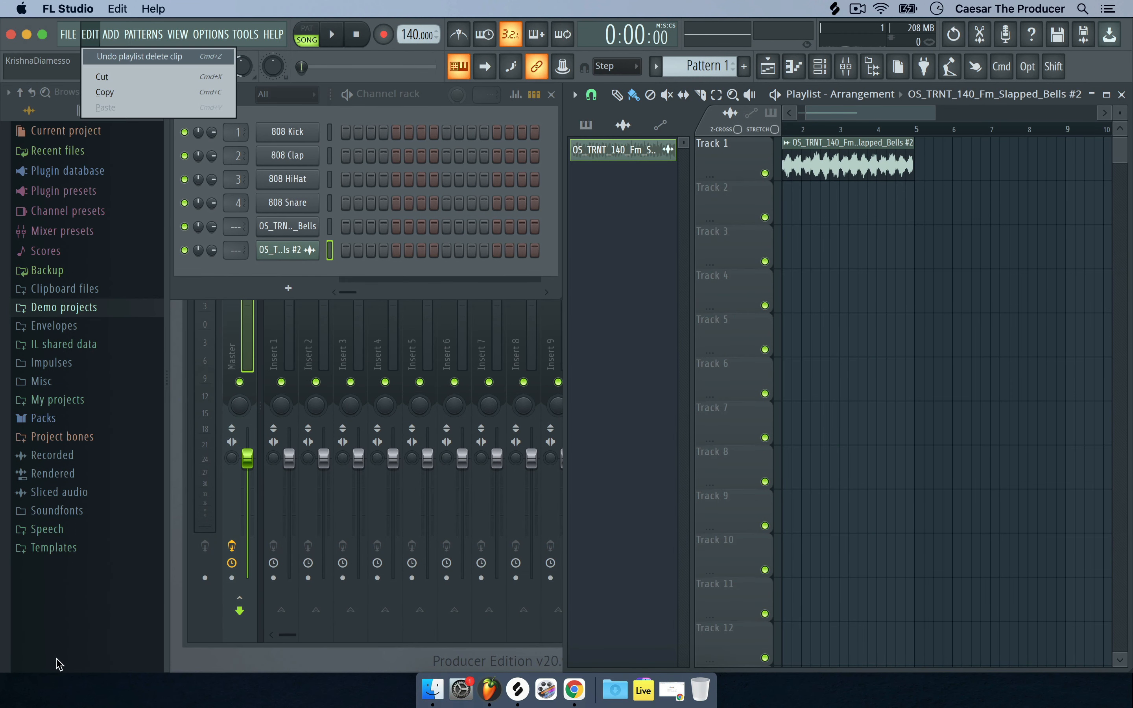
pyautogui.click(2, 675)
pyautogui.click(45, 657)
pyautogui.click(45, 678)
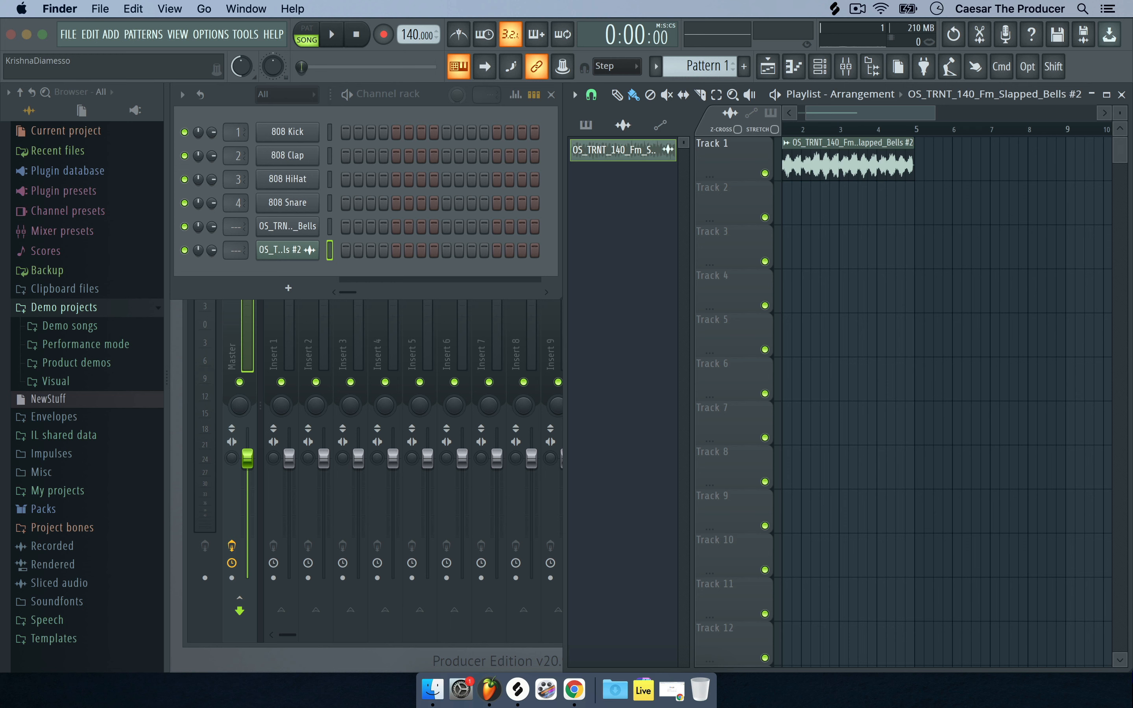
pyautogui.moveTo(1129, 669)
pyautogui.mouseDown()
pyautogui.moveTo(1103, 652)
pyautogui.moveTo(1127, 658)
pyautogui.moveTo(1132, 673)
pyautogui.mouseUp()
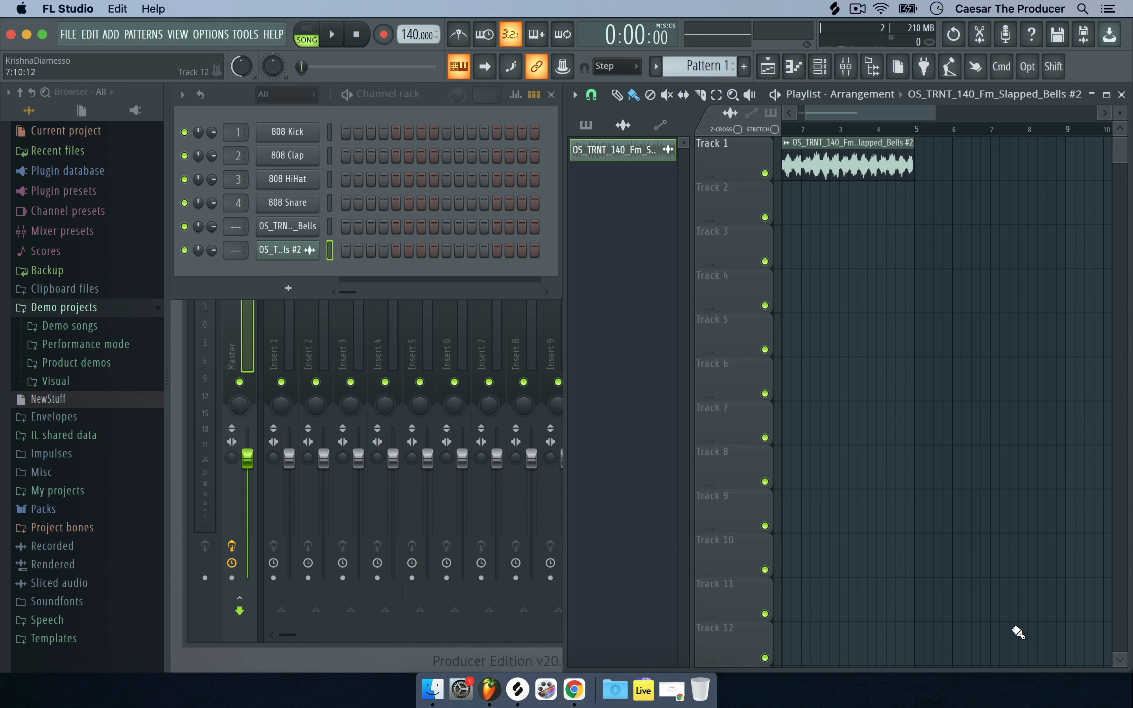
# Step: Switch to the second desktop, open the ModernBeats folder and look through its list of sample files
pyautogui.hotkey('ctrl', 'Up')
pyautogui.moveTo(564, 4)
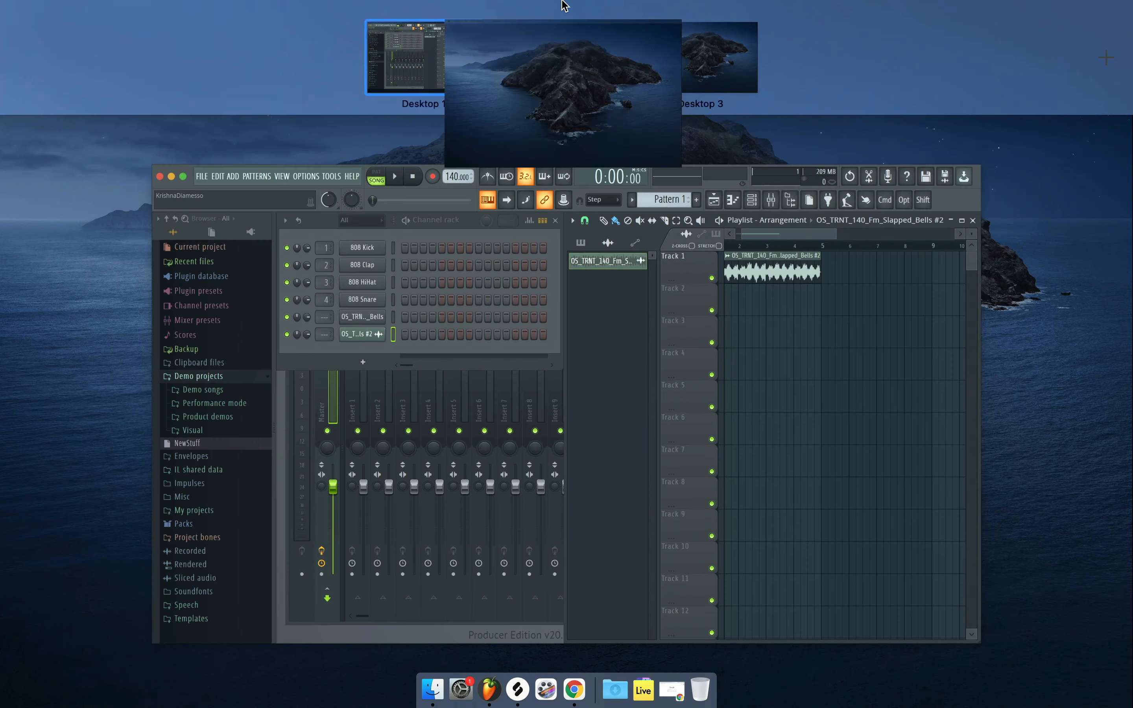
pyautogui.click(1077, 151)
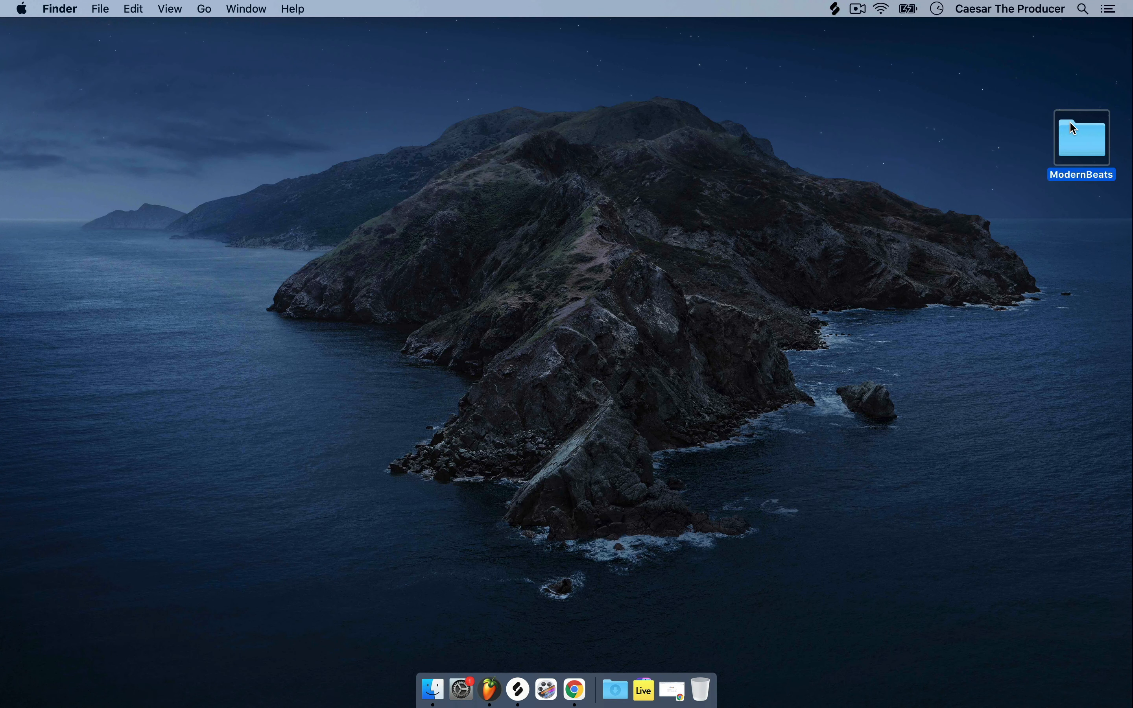
pyautogui.click(978, 154)
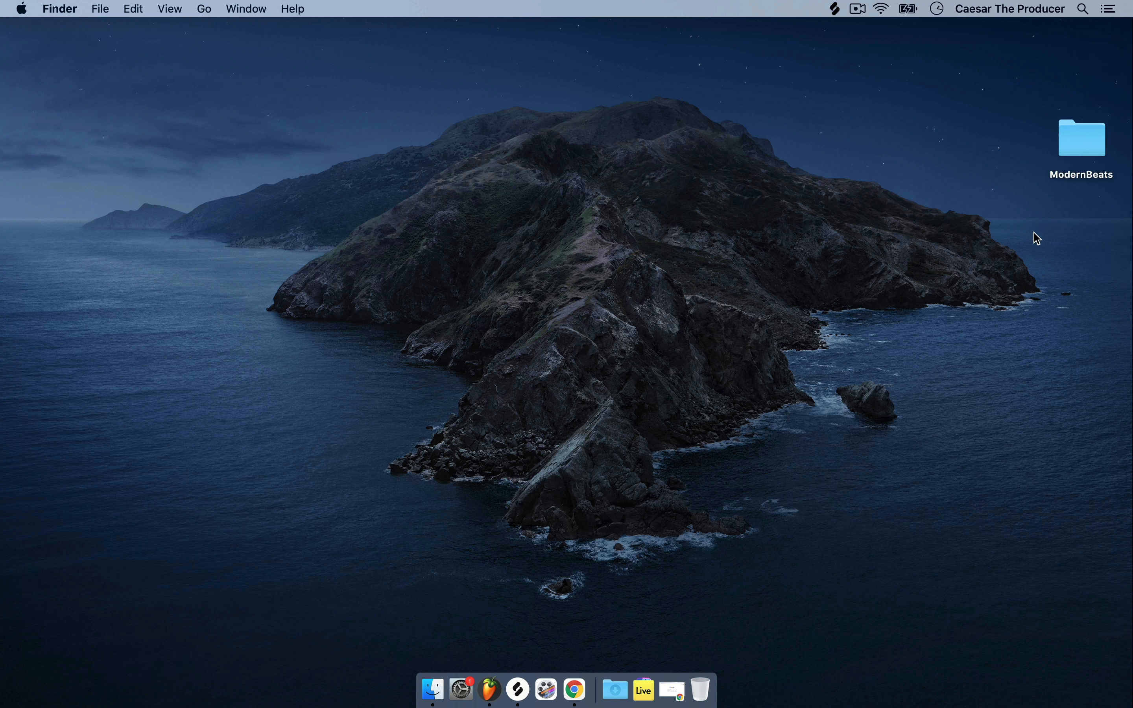
pyautogui.doubleClick(1080, 140)
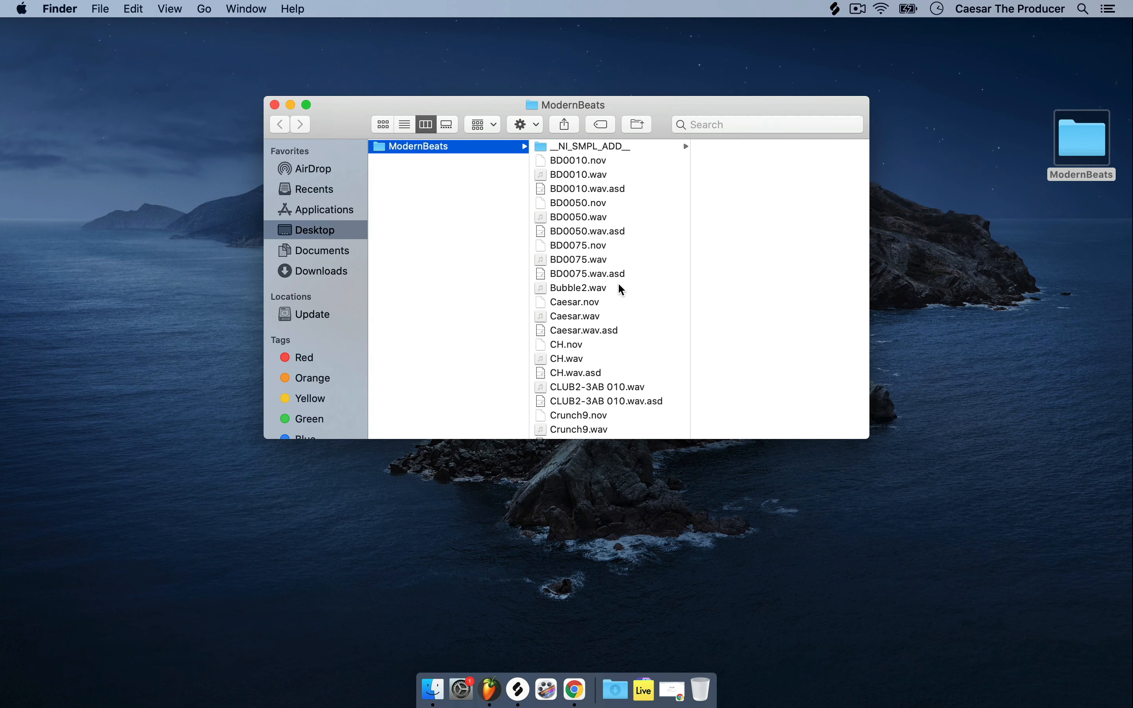
pyautogui.scroll(-10, 619, 285)
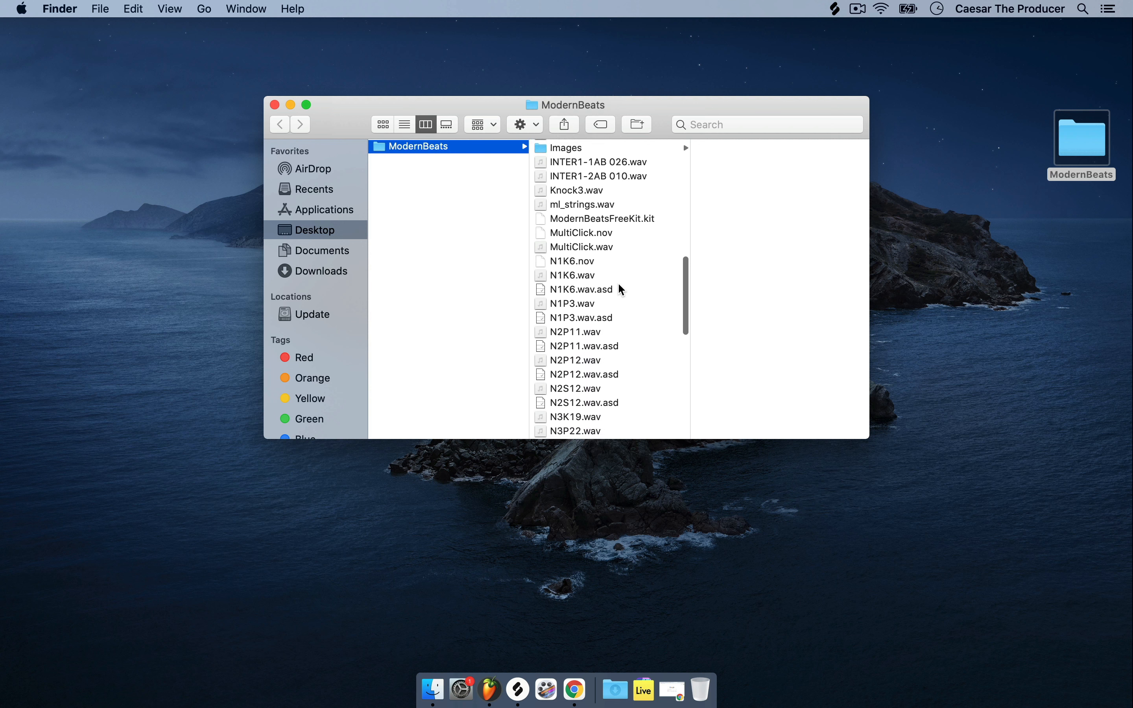
pyautogui.scroll(-8, 620, 285)
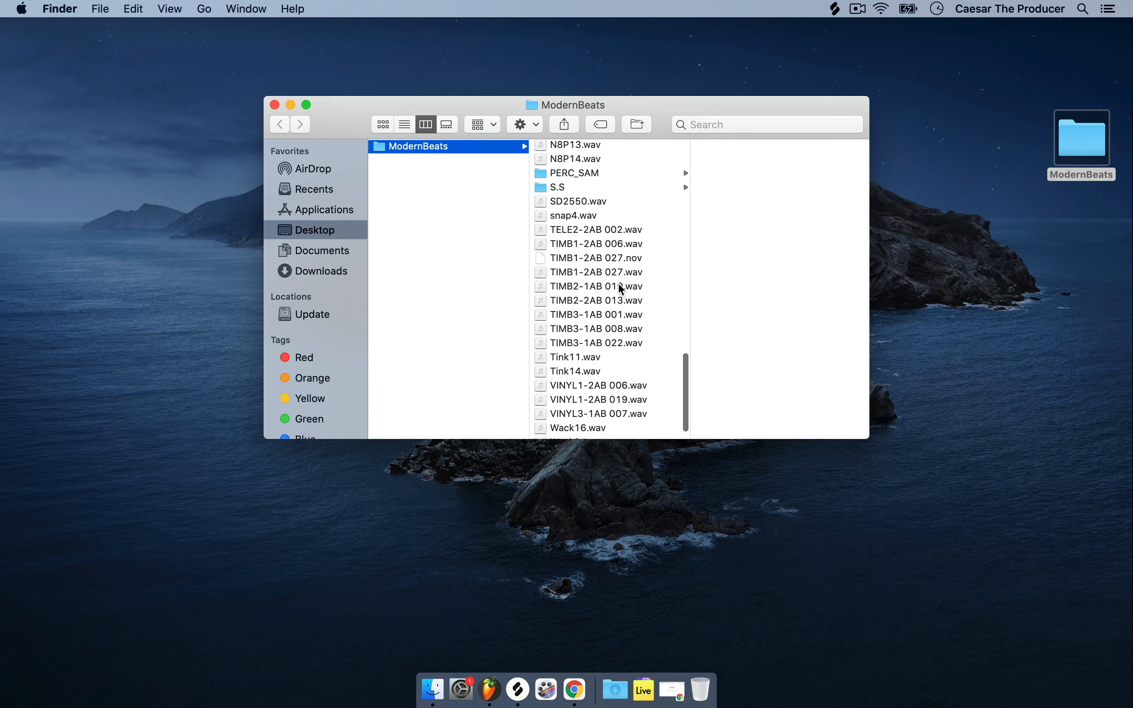
pyautogui.scroll(-2, 621, 289)
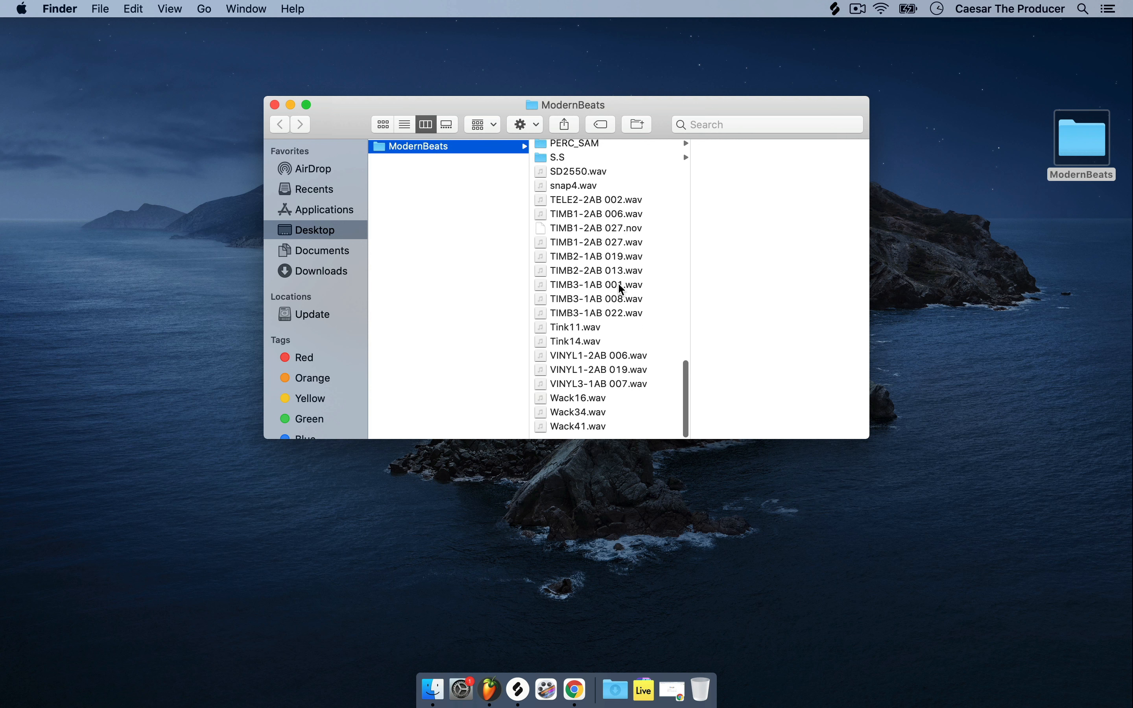
pyautogui.scroll(20, 621, 289)
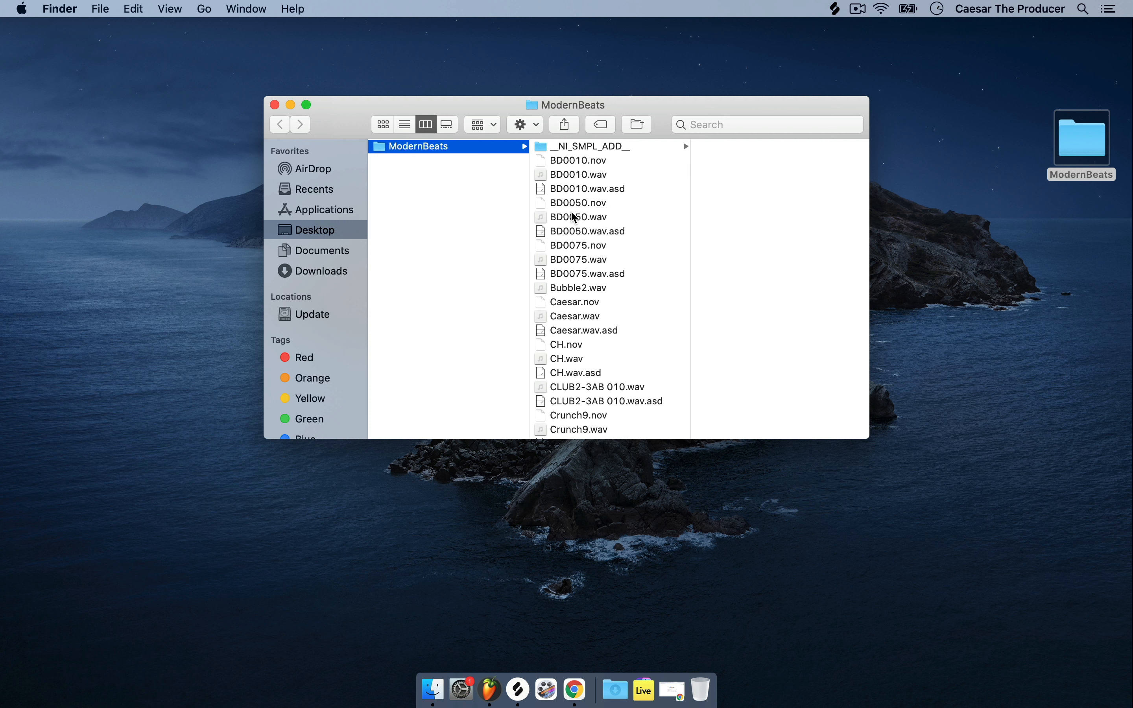
# Step: Preview the sample BD0050.wav from the ModernBeats folder in Quick Look, then dismiss the preview
pyautogui.click(581, 218)
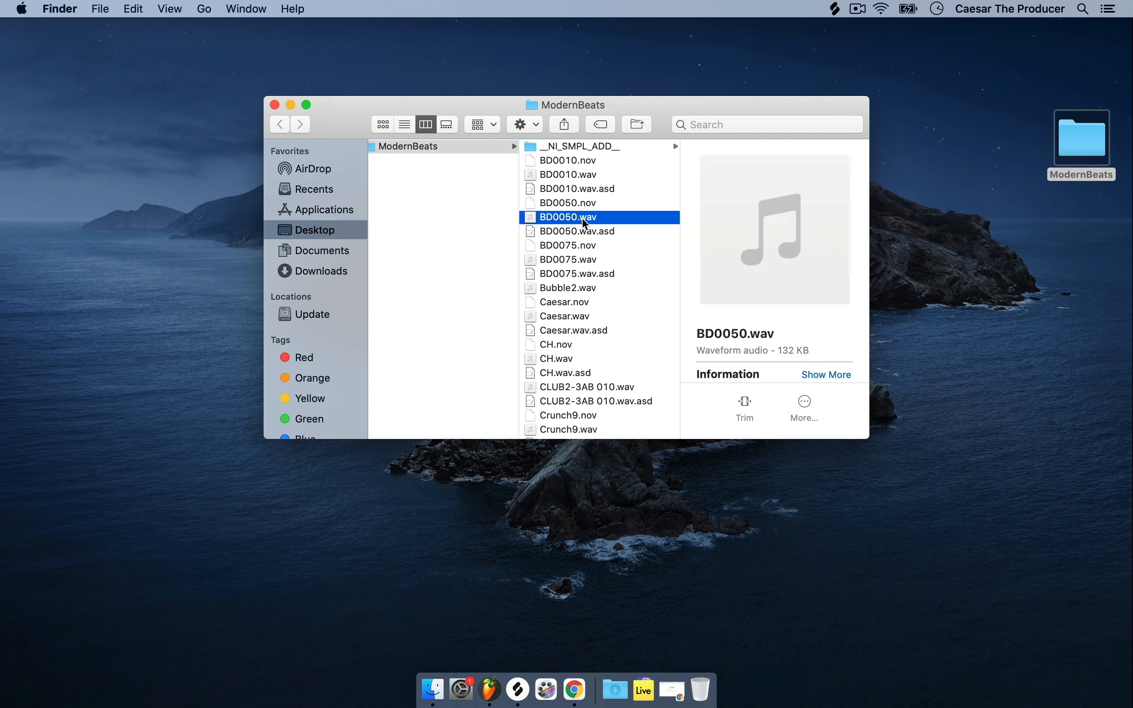
pyautogui.press('space')
pyautogui.press('space')
pyautogui.press('space')
pyautogui.press('space')
pyautogui.press('space')
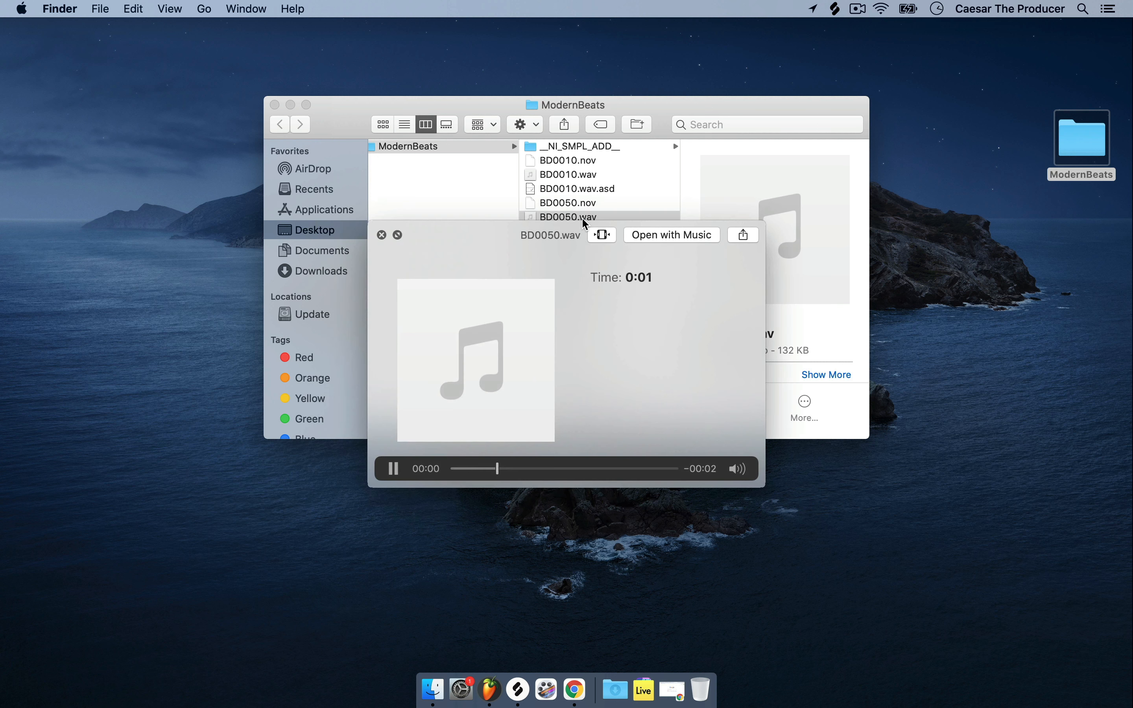
pyautogui.press('space')
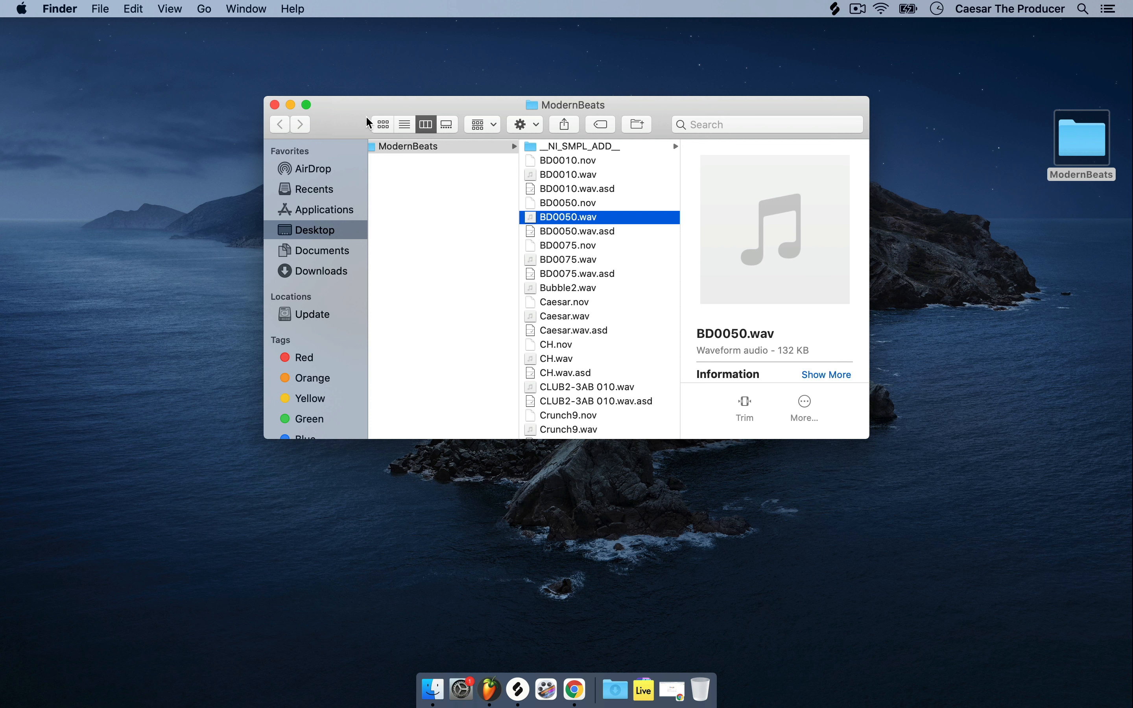
# Step: Close the folder window and add the ModernBeats folder from the desktop to the FL Studio browser
pyautogui.click(275, 104)
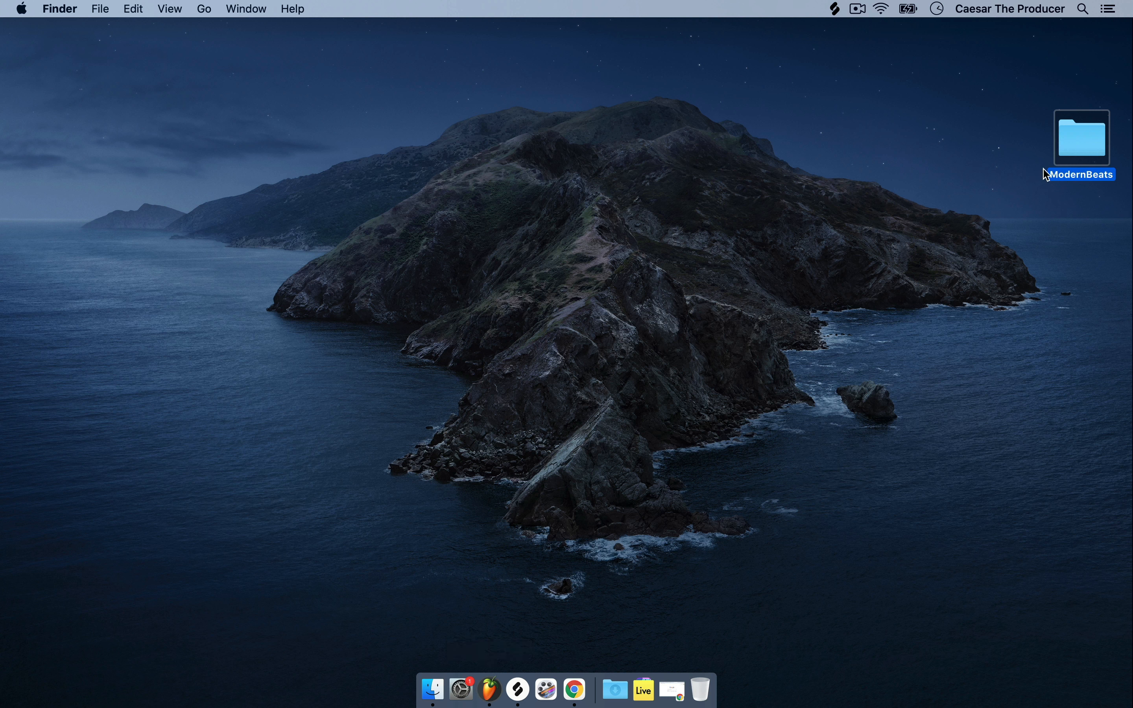
pyautogui.moveTo(1077, 147); pyautogui.dragTo(53, 658)
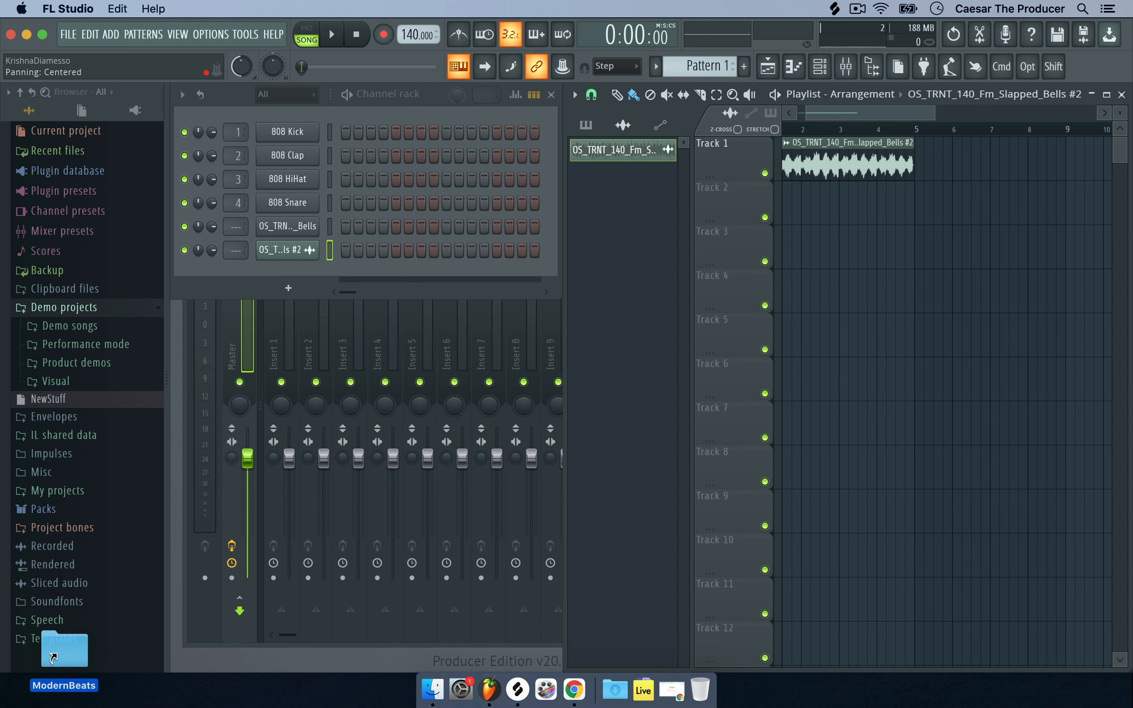
pyautogui.moveTo(54, 659); pyautogui.dragTo(54, 658)
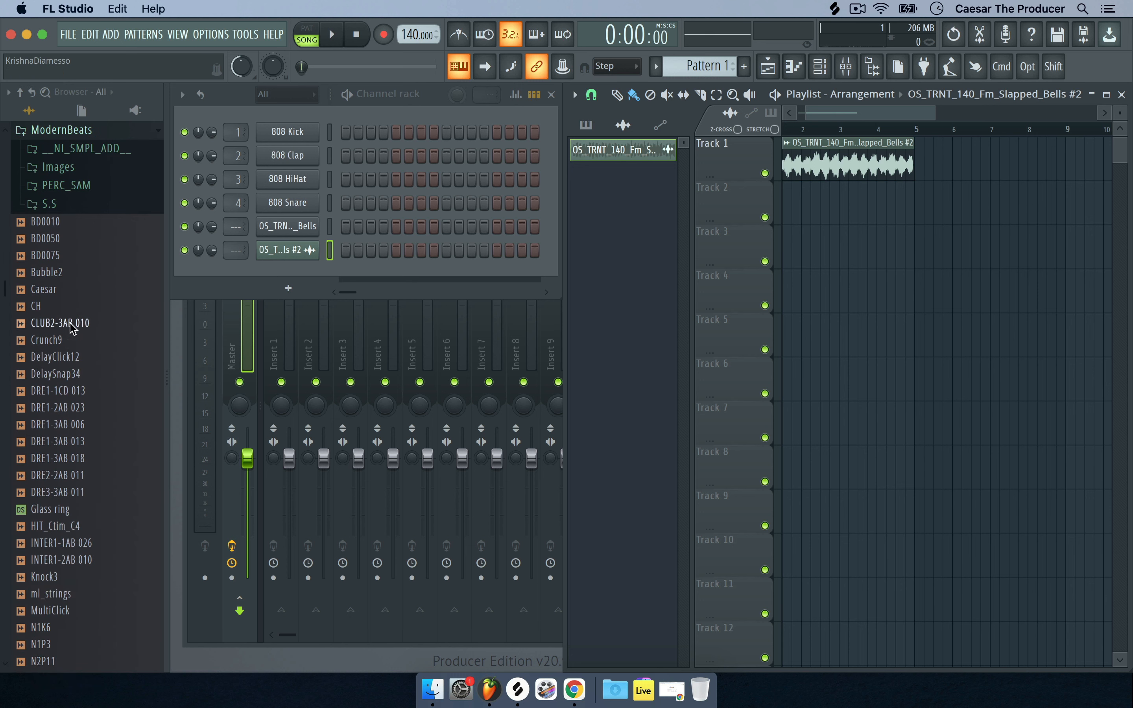
# Step: Collapse the ModernBeats folder in the FL Studio browser and reopen it to see its contents
pyautogui.scroll(5, 73, 337)
pyautogui.click(68, 401)
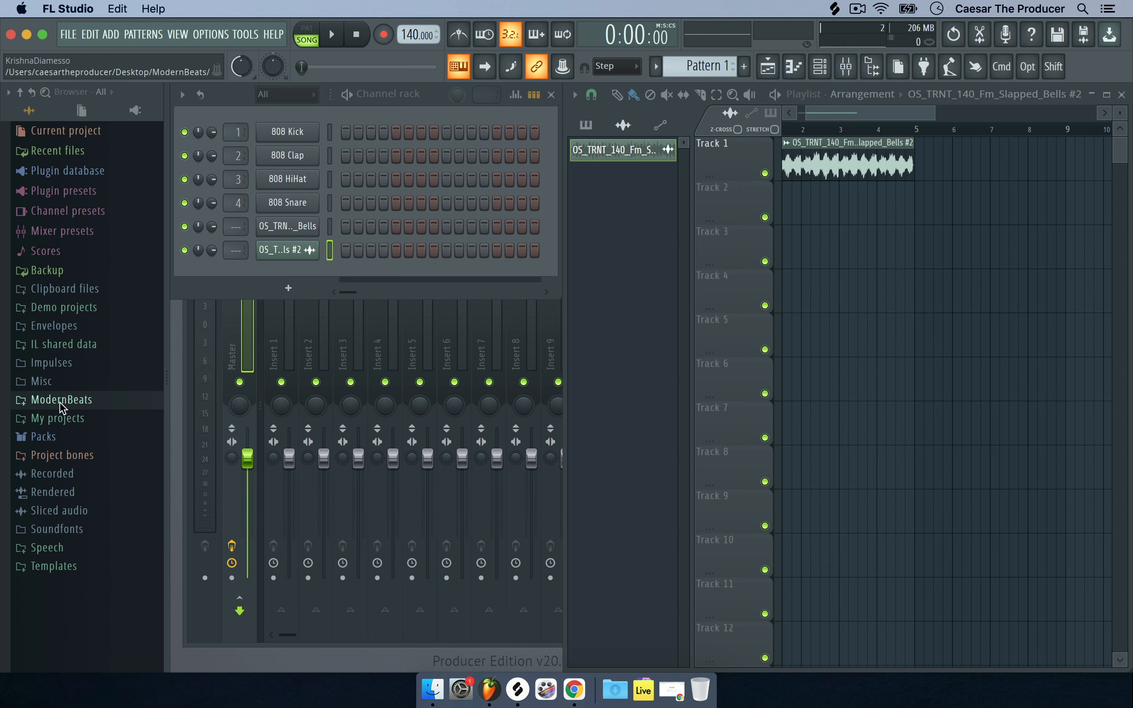
pyautogui.click(62, 404)
# Step: Check the original ModernBeats folder on the second desktop, return to FL Studio and collapse its browser entry
pyautogui.hotkey('ctrl', 'Up')
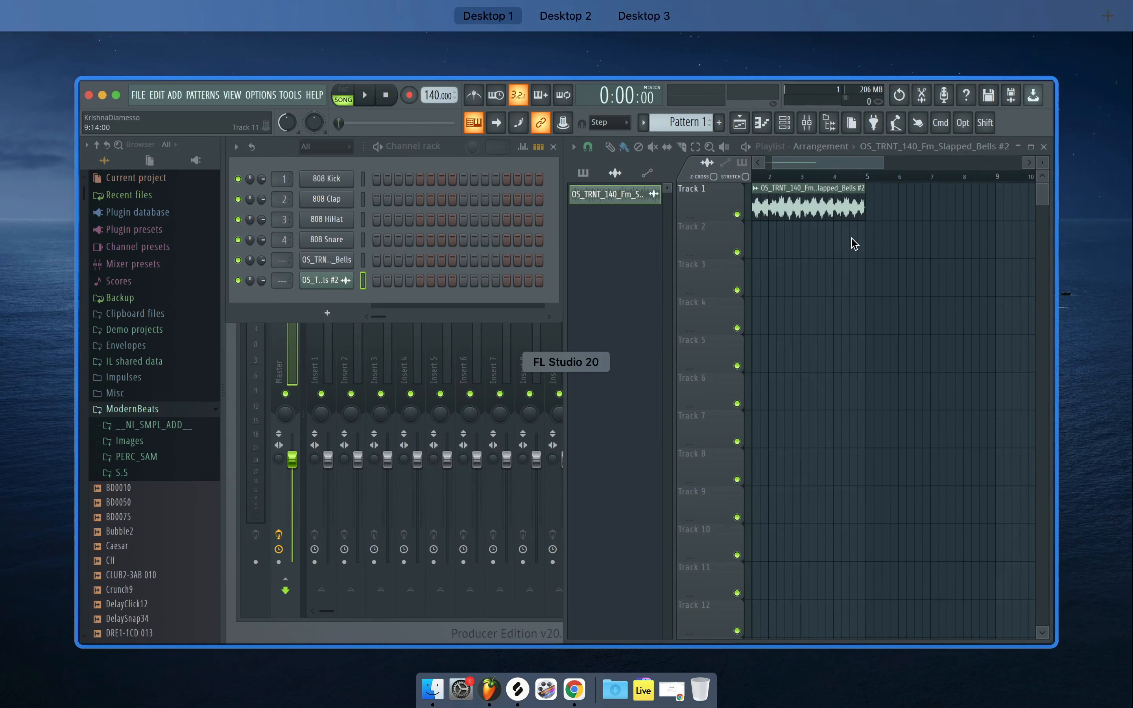
pyautogui.click(559, 54)
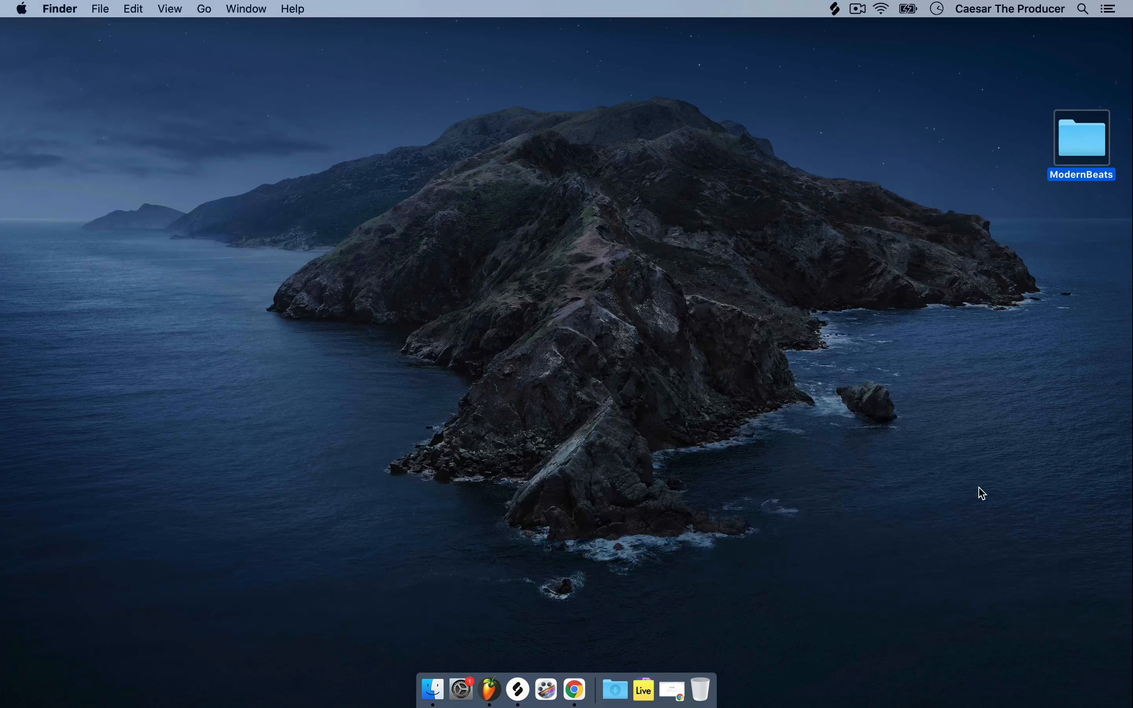
pyautogui.click(490, 693)
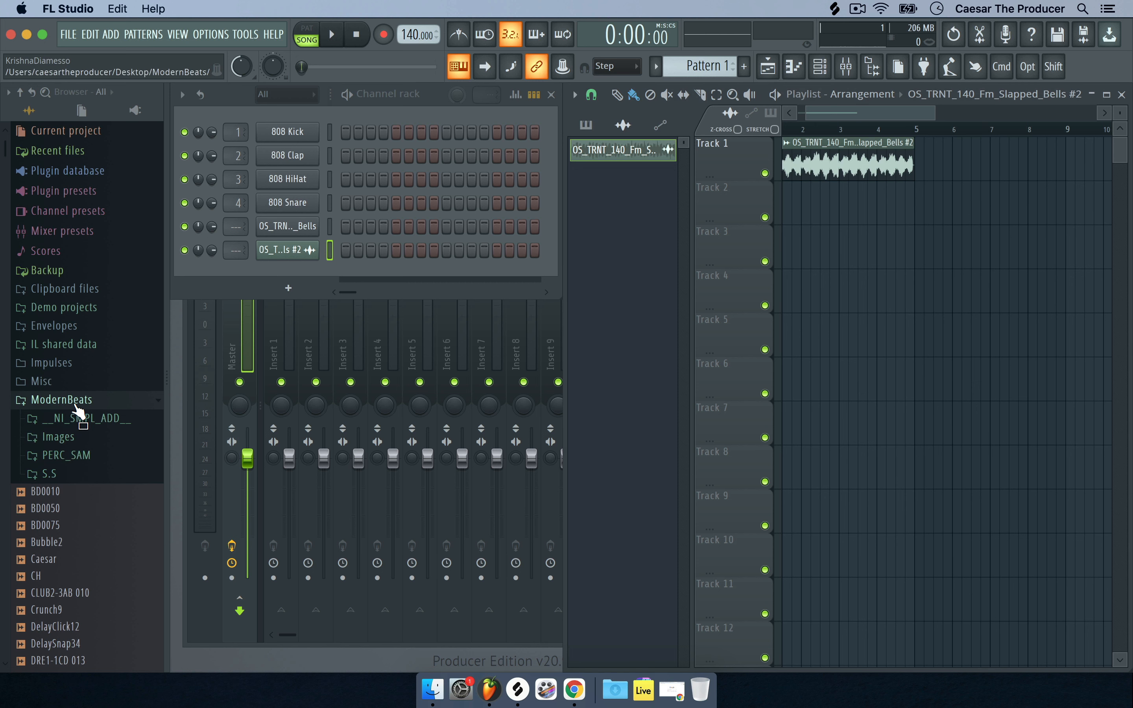
pyautogui.click(77, 420)
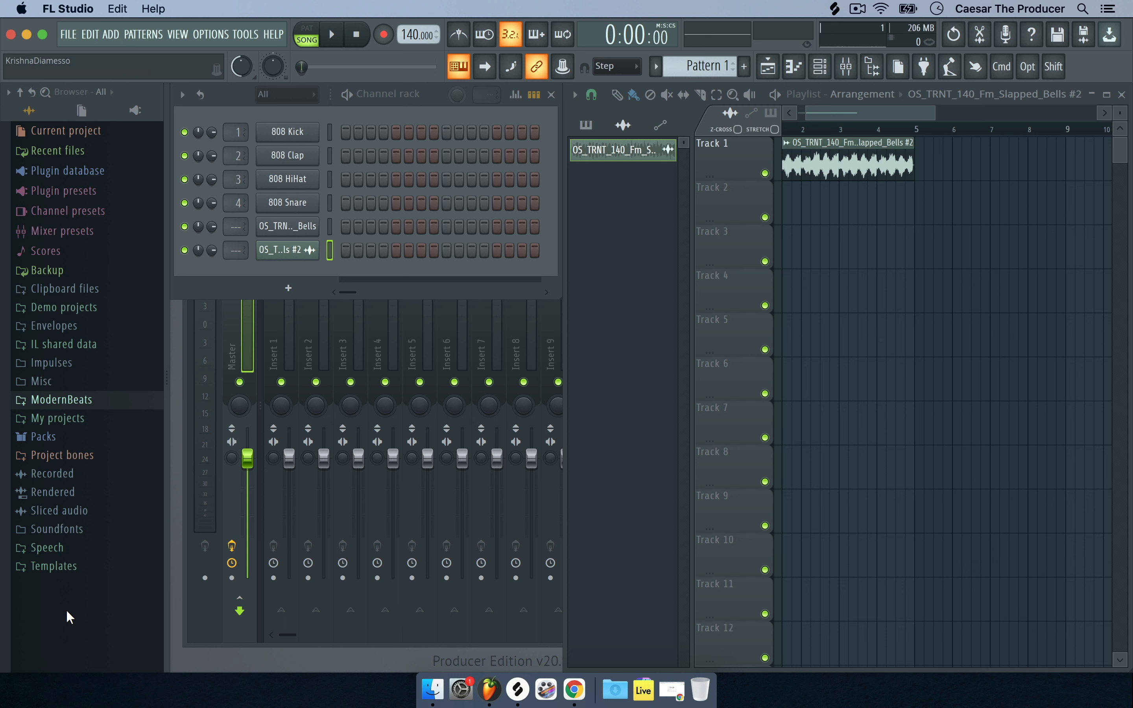
# Step: Open the settings for the browser's extra search folders, view the folder picker for the second row and cancel it
pyautogui.click(8, 93)
pyautogui.click(8, 93)
pyautogui.click(9, 94)
pyautogui.click(9, 94)
pyautogui.click(9, 93)
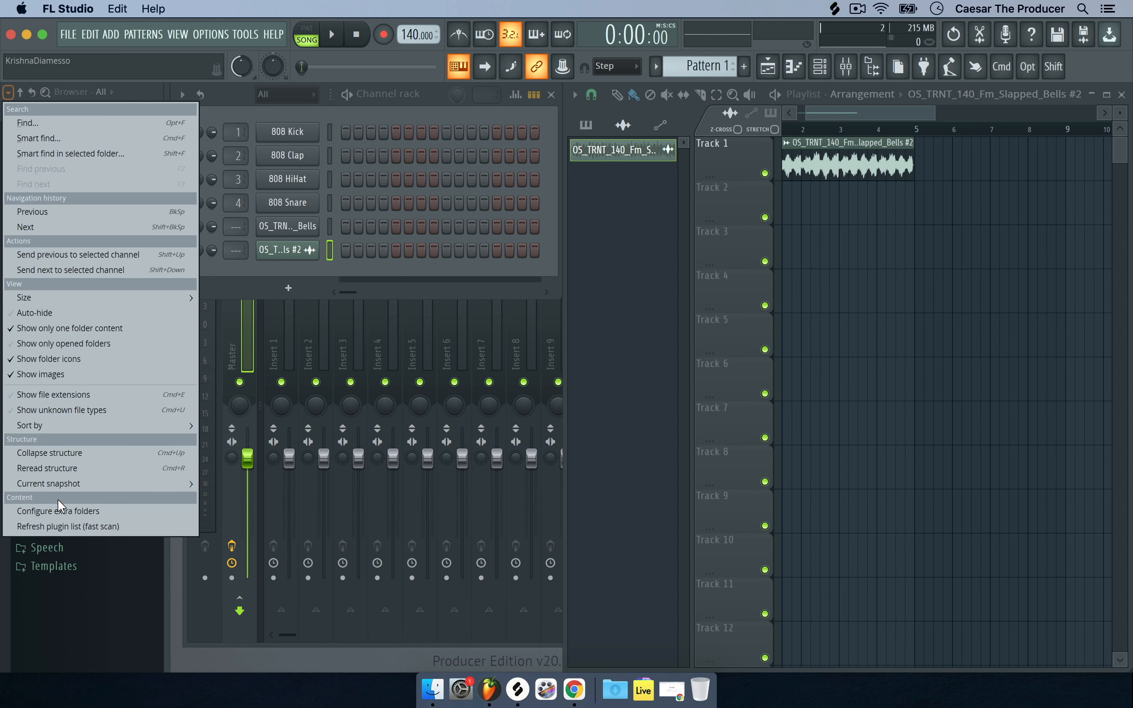
pyautogui.click(74, 511)
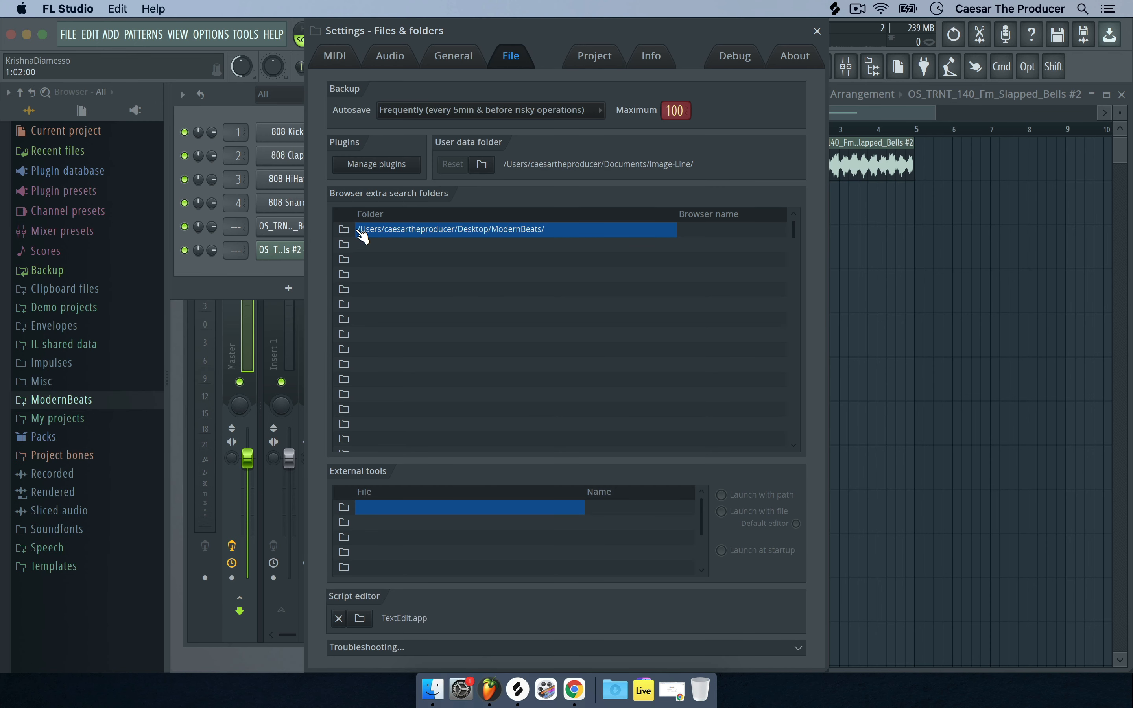
pyautogui.click(346, 246)
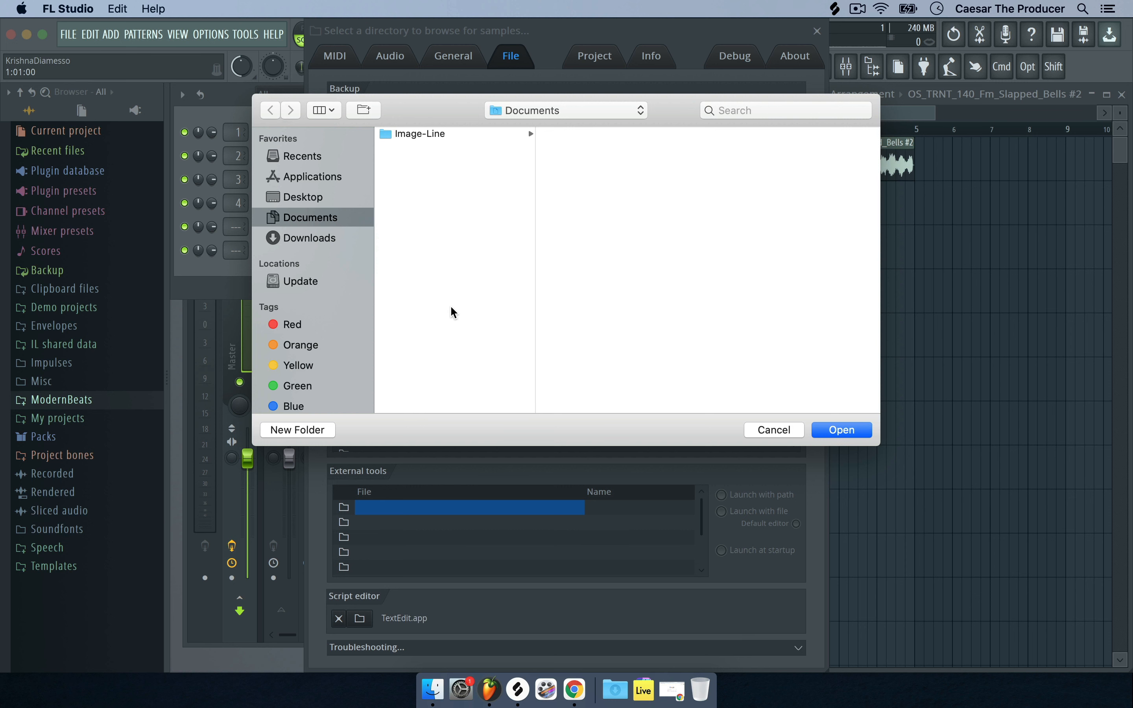
pyautogui.click(766, 430)
# Step: Set the browser name of the ModernBeats search folder to "Sample" and close the settings
pyautogui.click(609, 232)
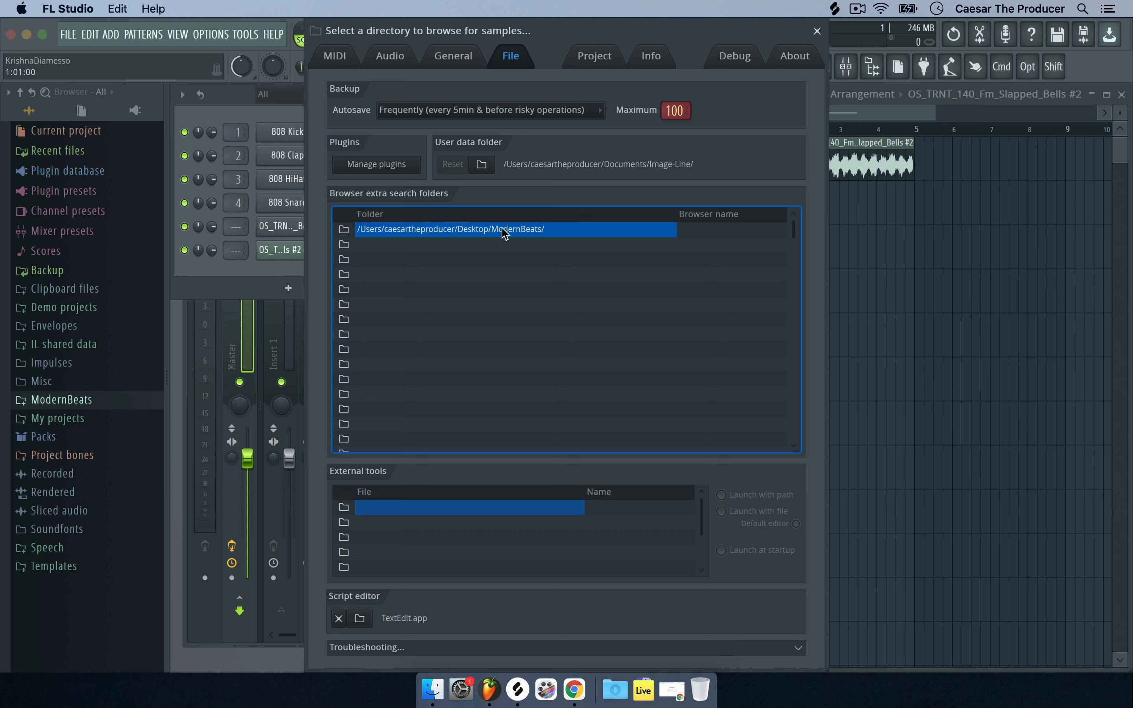
pyautogui.click(720, 237)
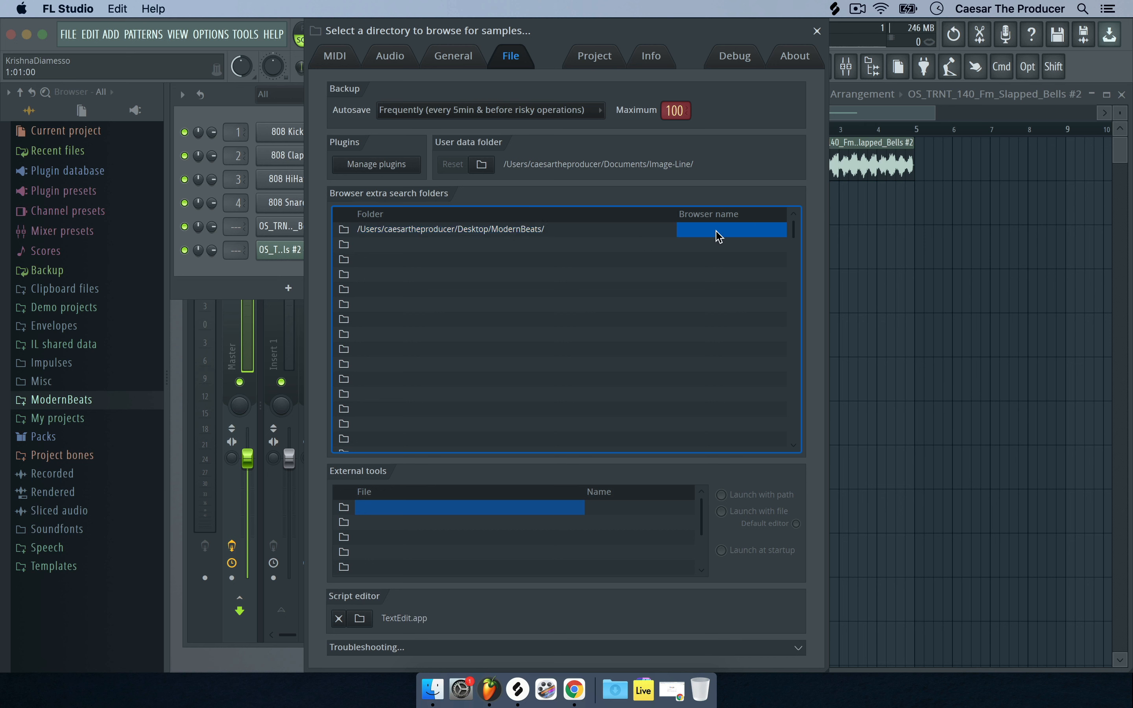
pyautogui.click(720, 237)
pyautogui.write('S')
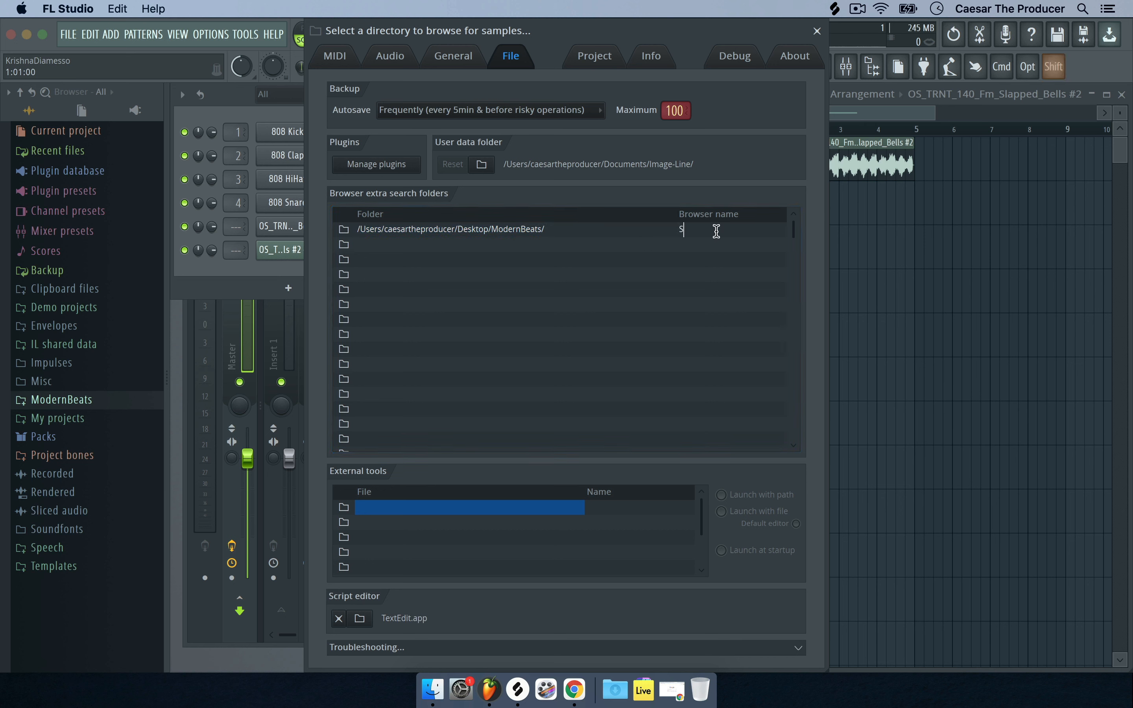
pyautogui.write('ample')
pyautogui.press('Return')
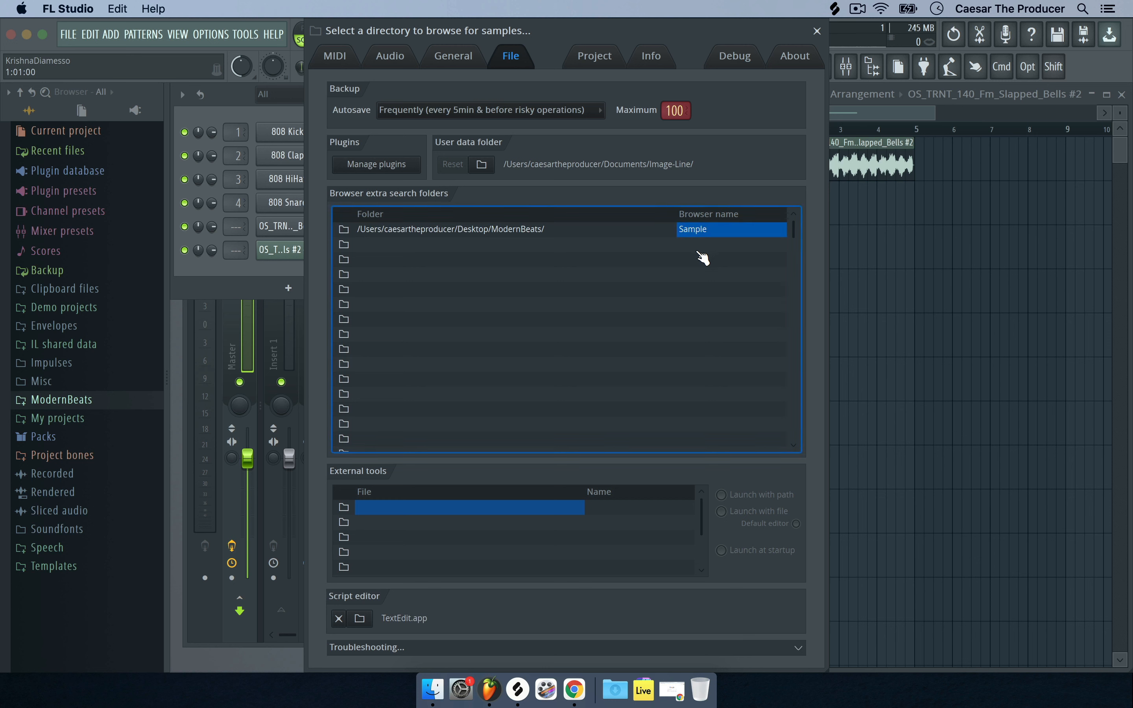
pyautogui.click(703, 260)
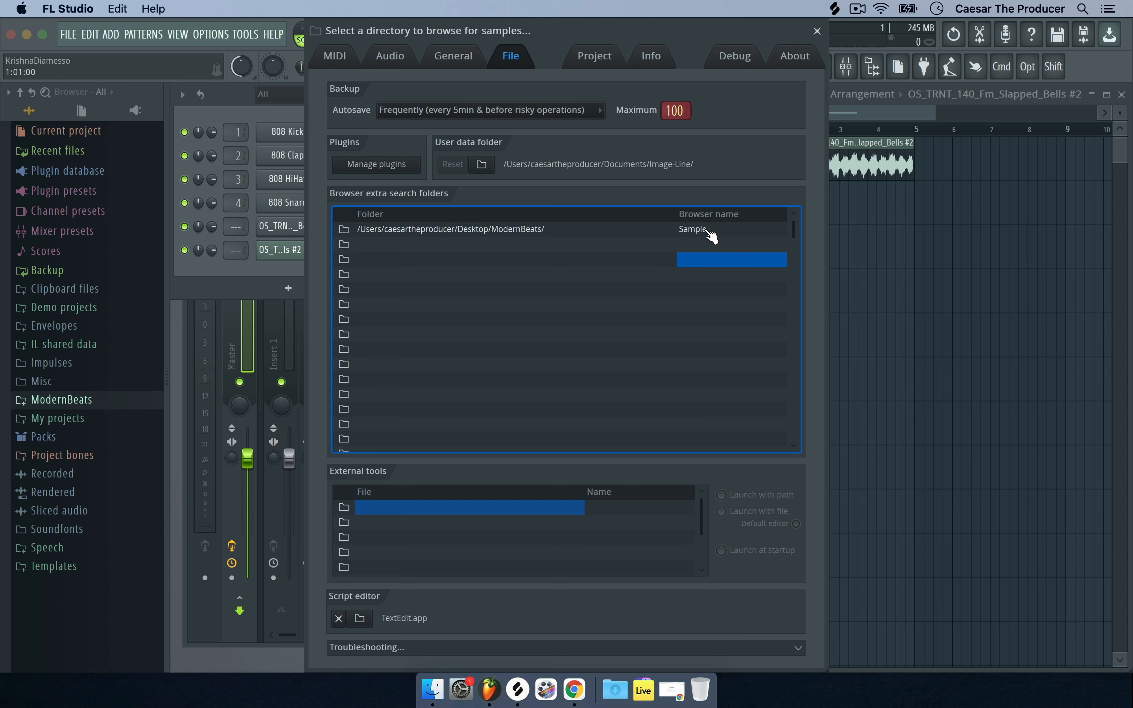
pyautogui.click(817, 31)
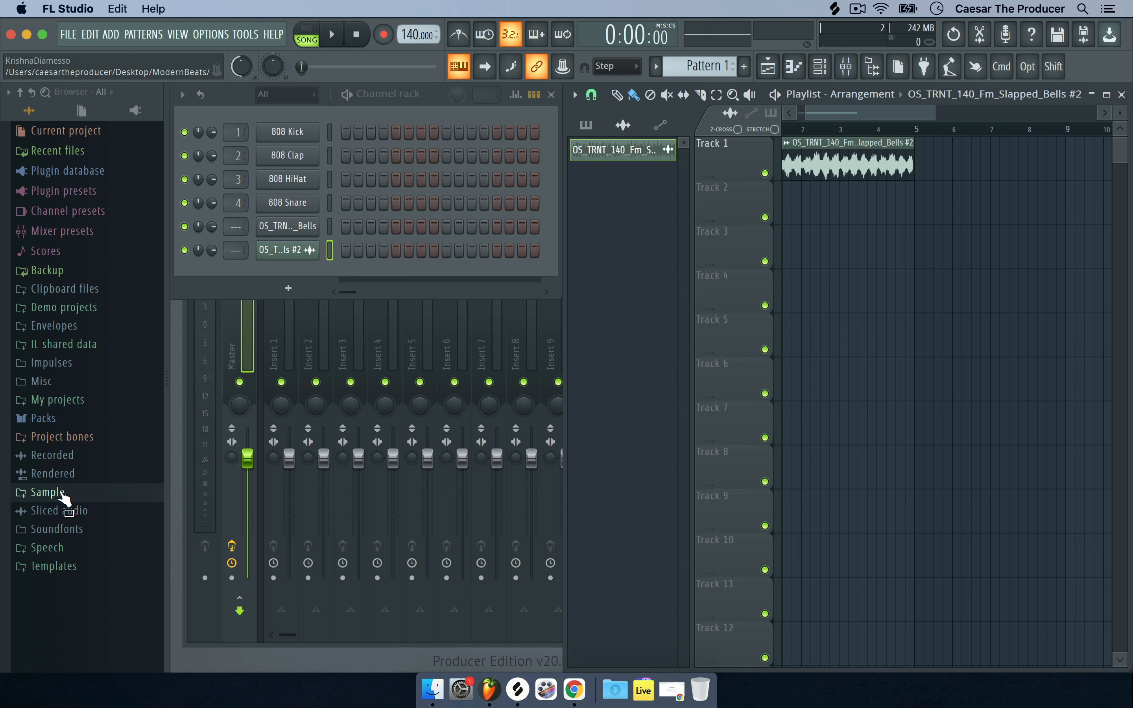
# Step: Clear the custom browser name of the ModernBeats folder in the extra search folder settings and close the settings
pyautogui.click(8, 92)
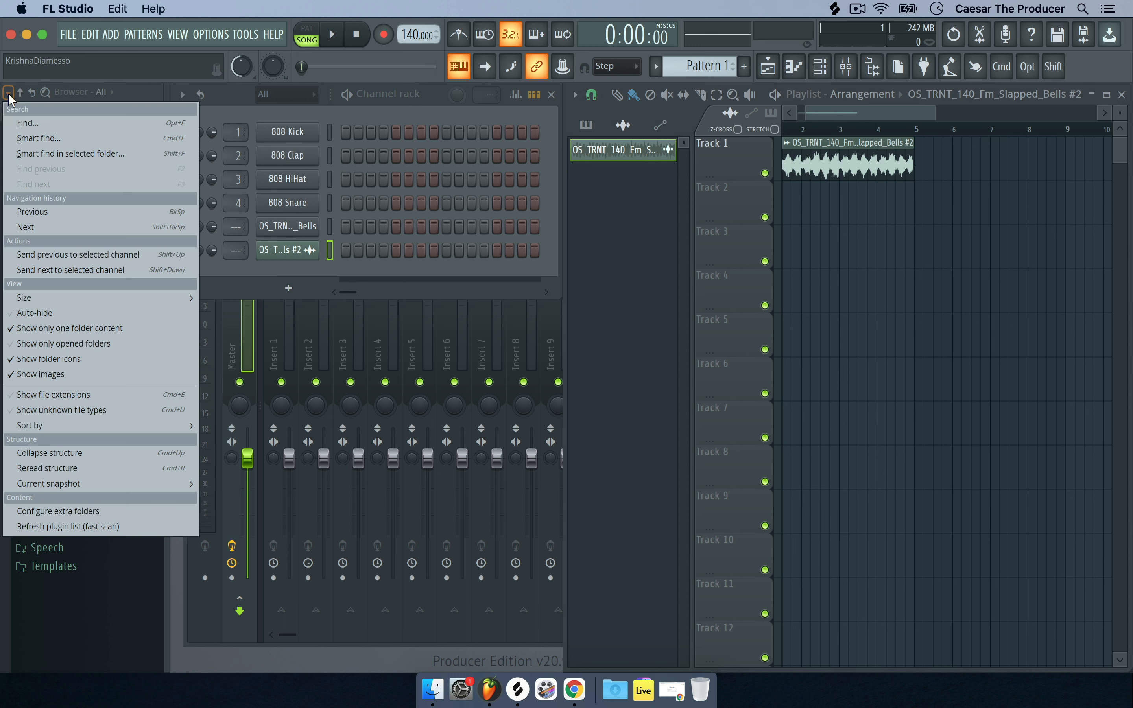
pyautogui.click(103, 511)
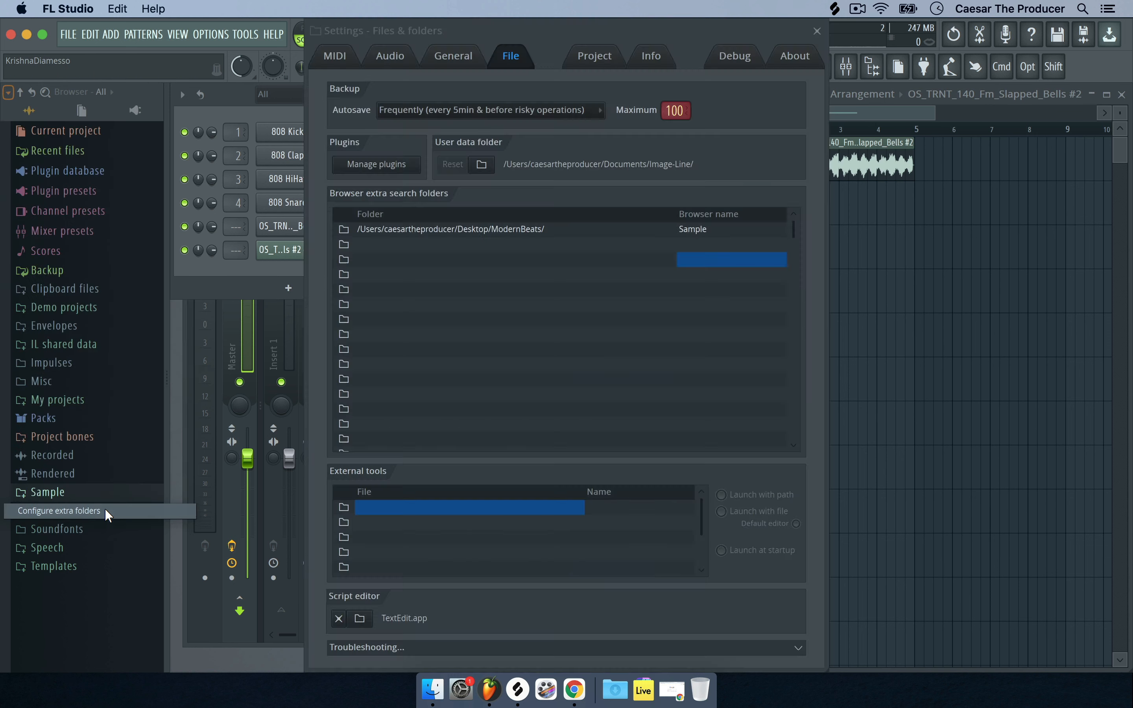
pyautogui.doubleClick(711, 231)
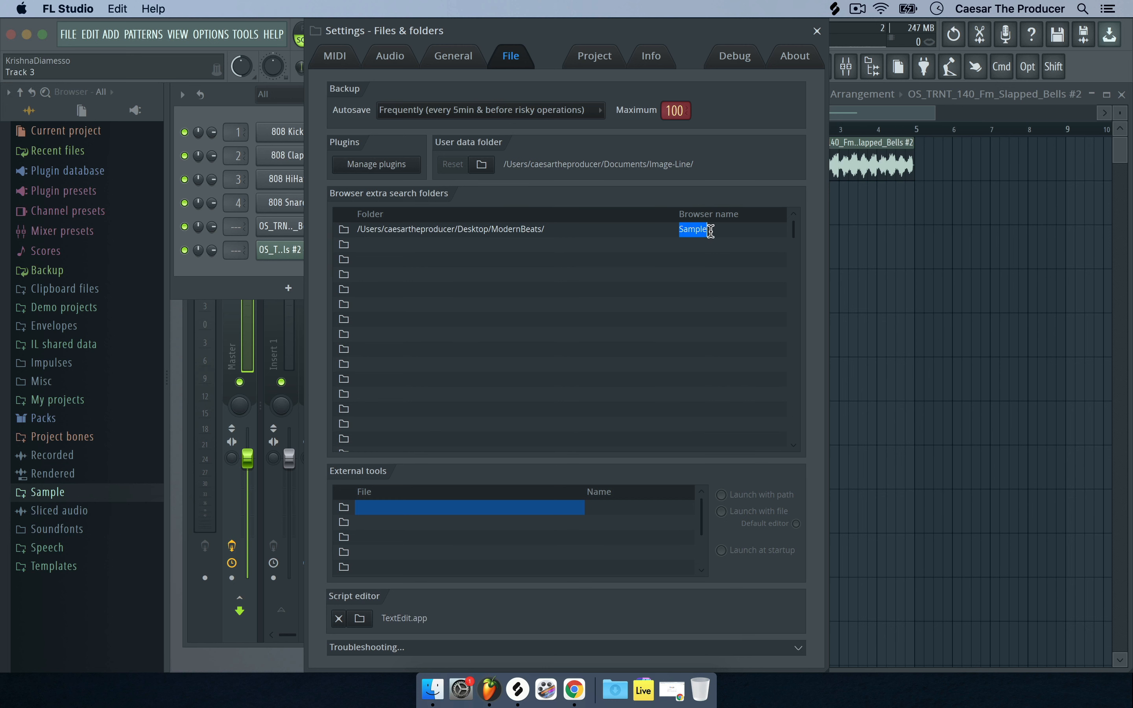
pyautogui.press('BackSpace')
pyautogui.press('Return')
pyautogui.click(711, 290)
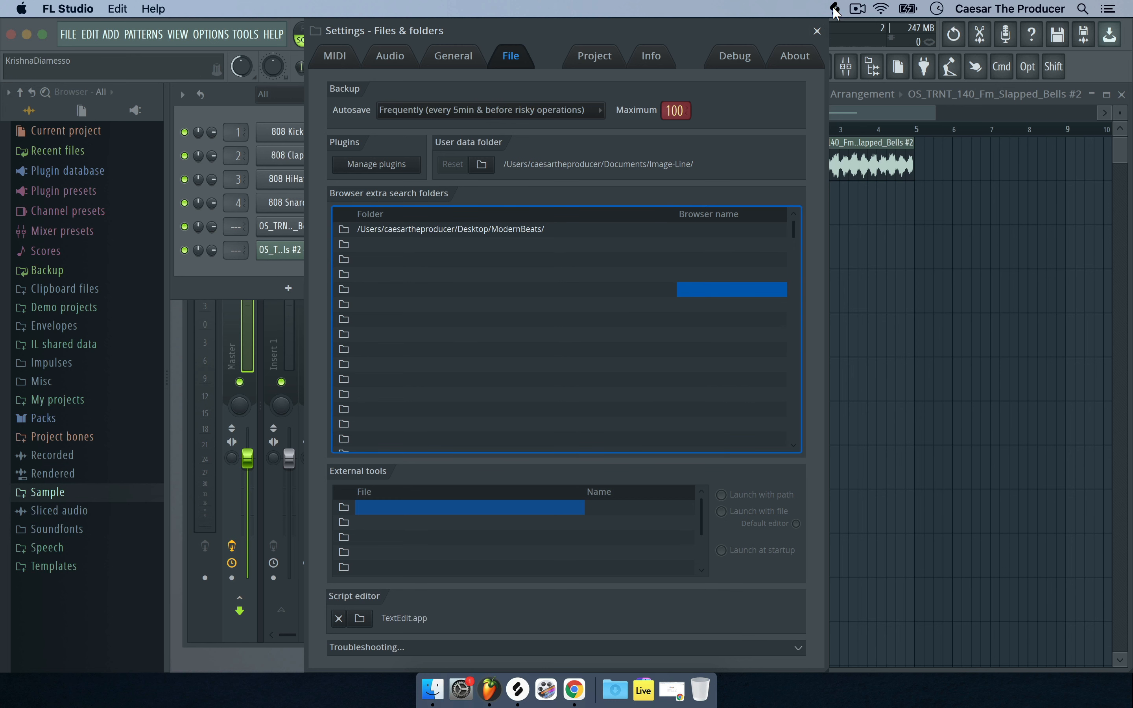
pyautogui.click(818, 31)
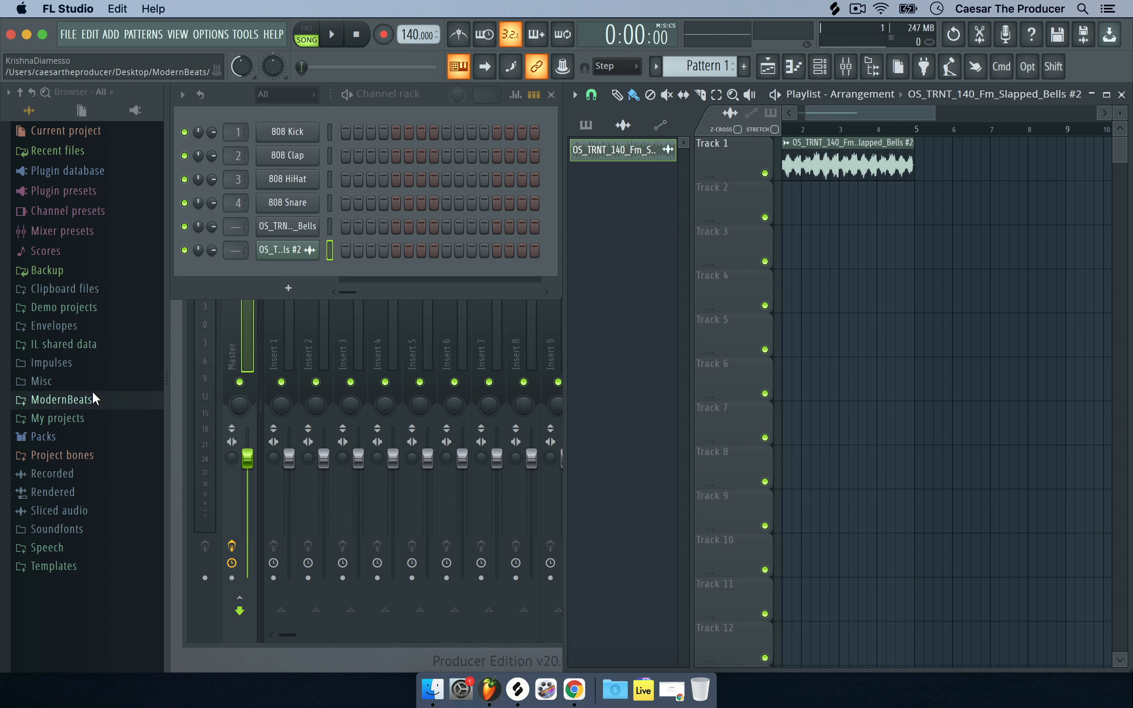
# Step: Expand the ModernBeats folder in the browser and preview its samples from Bubble2 down to DRE3-3AB 011
pyautogui.click(115, 399)
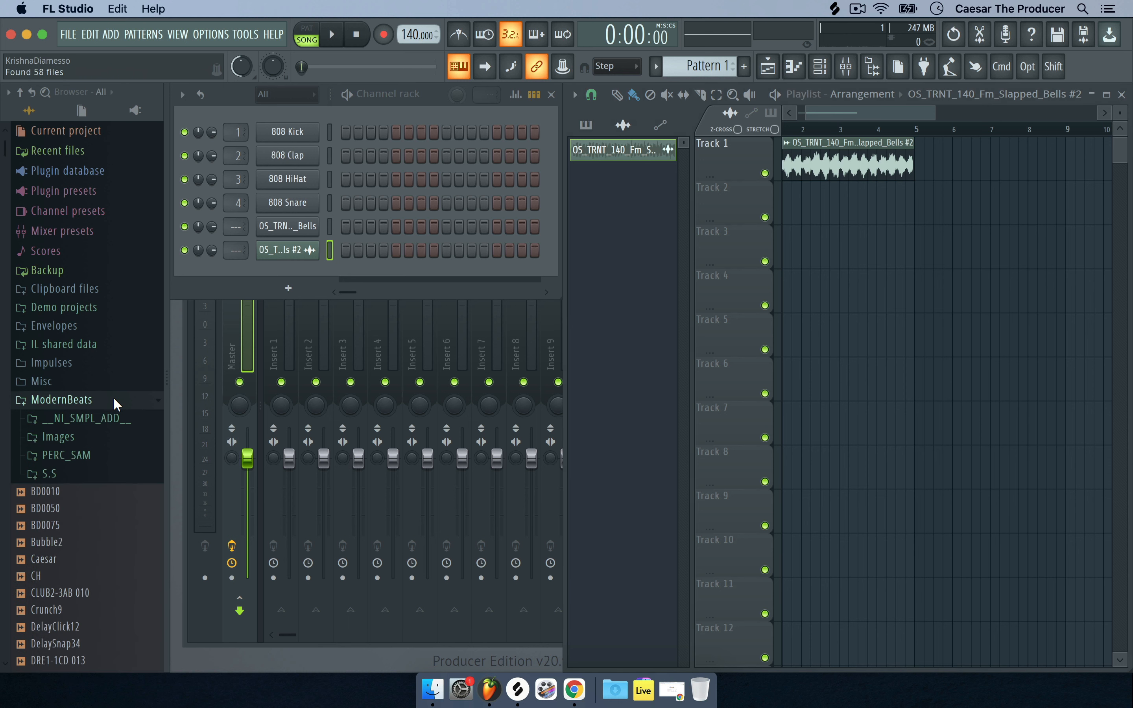
pyautogui.scroll(-5, 120, 500)
pyautogui.click(63, 303)
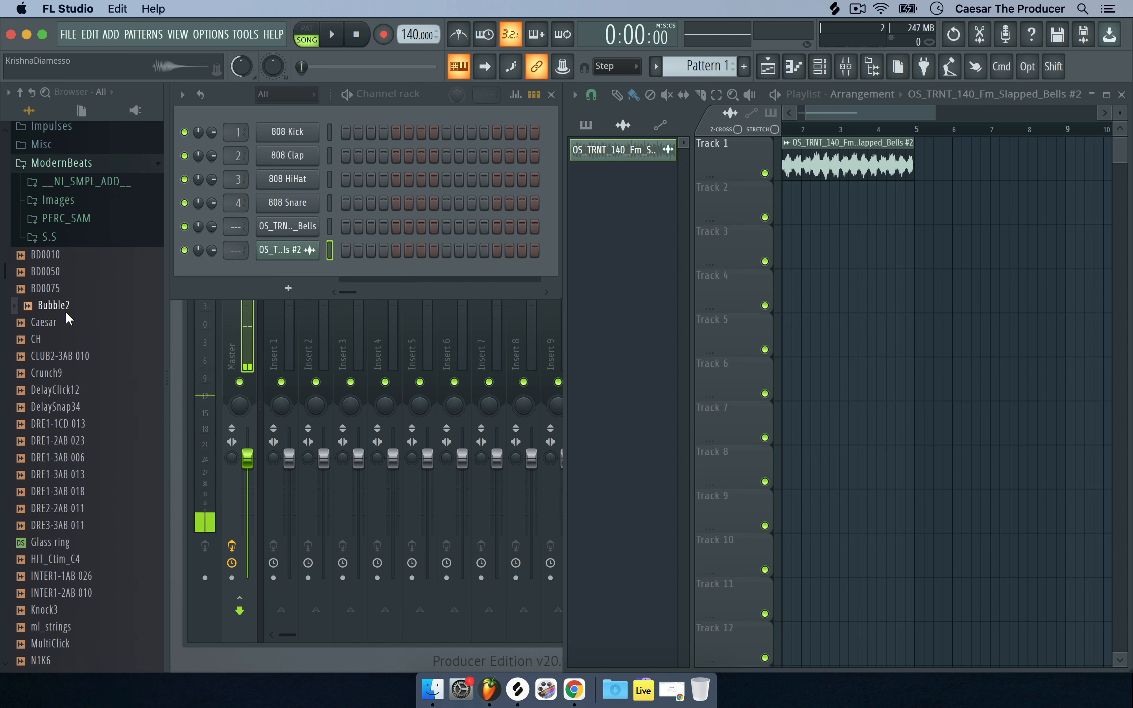
pyautogui.click(66, 326)
pyautogui.click(68, 354)
pyautogui.click(74, 383)
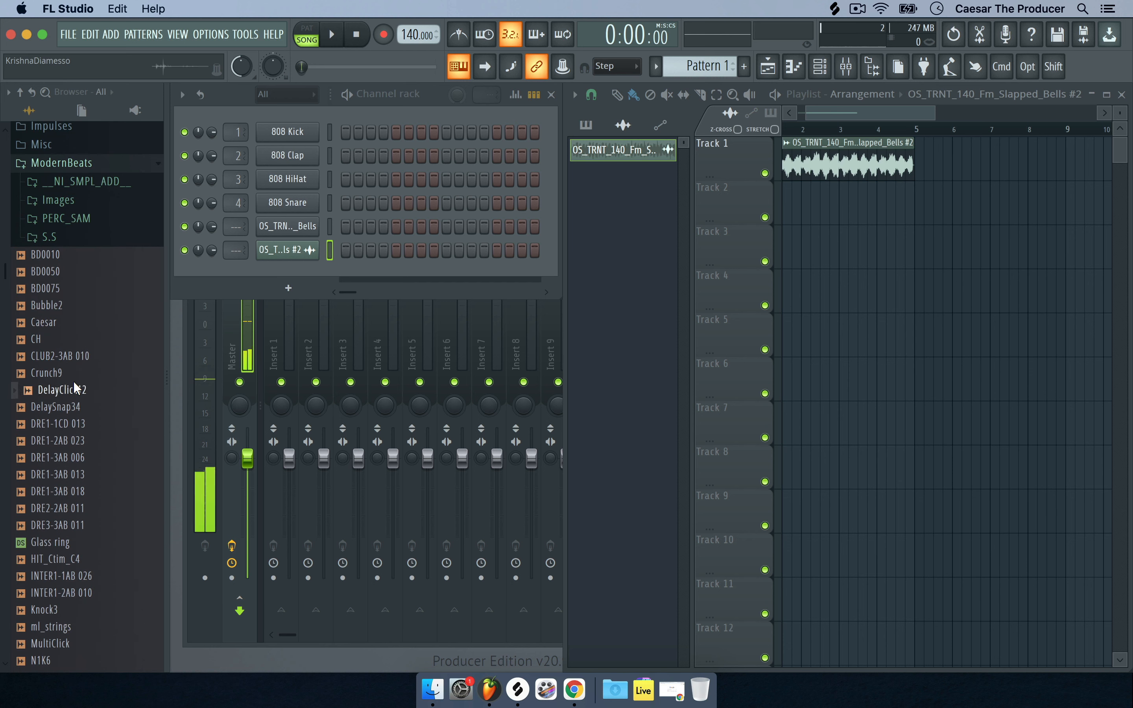
pyautogui.click(78, 403)
pyautogui.click(79, 423)
pyautogui.click(80, 439)
pyautogui.click(79, 458)
pyautogui.click(82, 474)
pyautogui.click(81, 490)
pyautogui.click(82, 507)
pyautogui.click(84, 525)
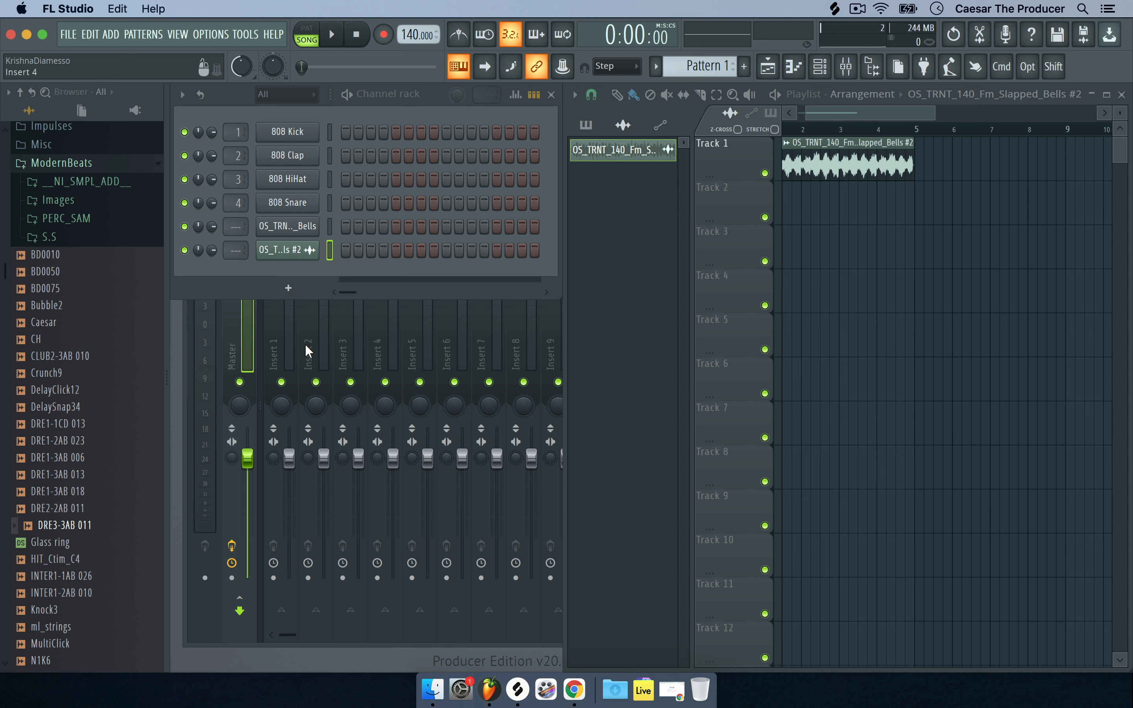
# Step: Preview the N1K6 sample from the ModernBeats folder and add it to the channel rack as a new channel
pyautogui.scroll(-8, 74, 503)
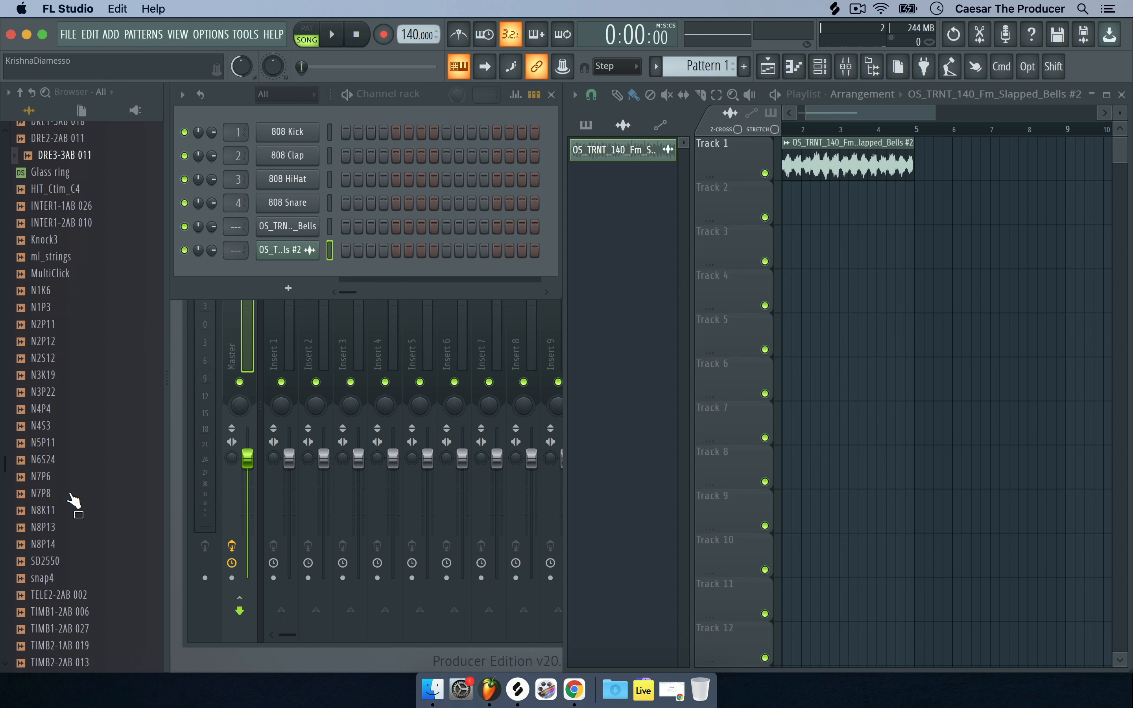
pyautogui.click(52, 288)
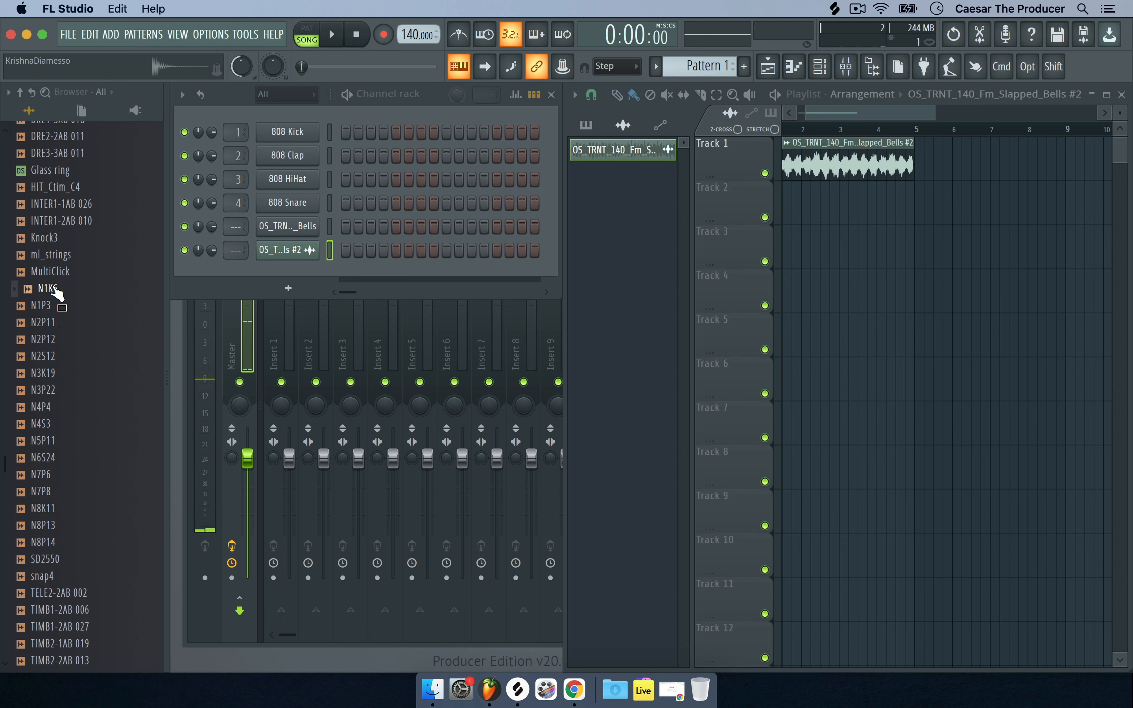
pyautogui.moveTo(53, 288); pyautogui.dragTo(299, 261)
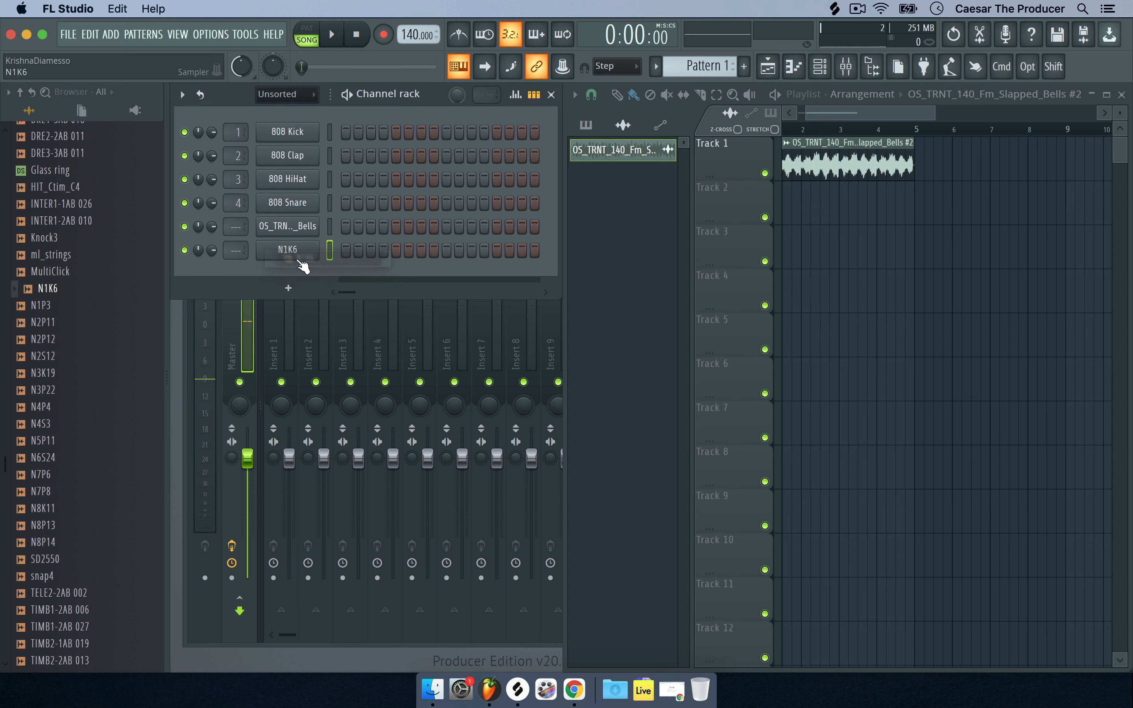
# Step: Show all channel groups in the rack, view the N1K6 channel's sampler settings and close them
pyautogui.click(284, 102)
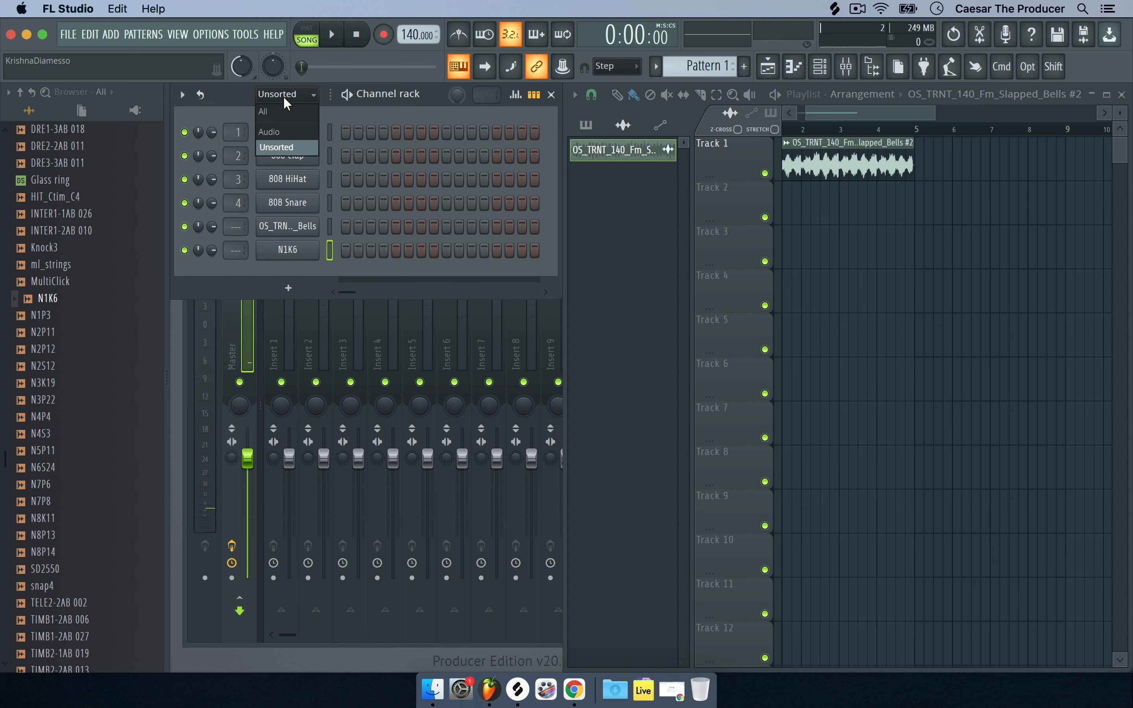
pyautogui.click(285, 109)
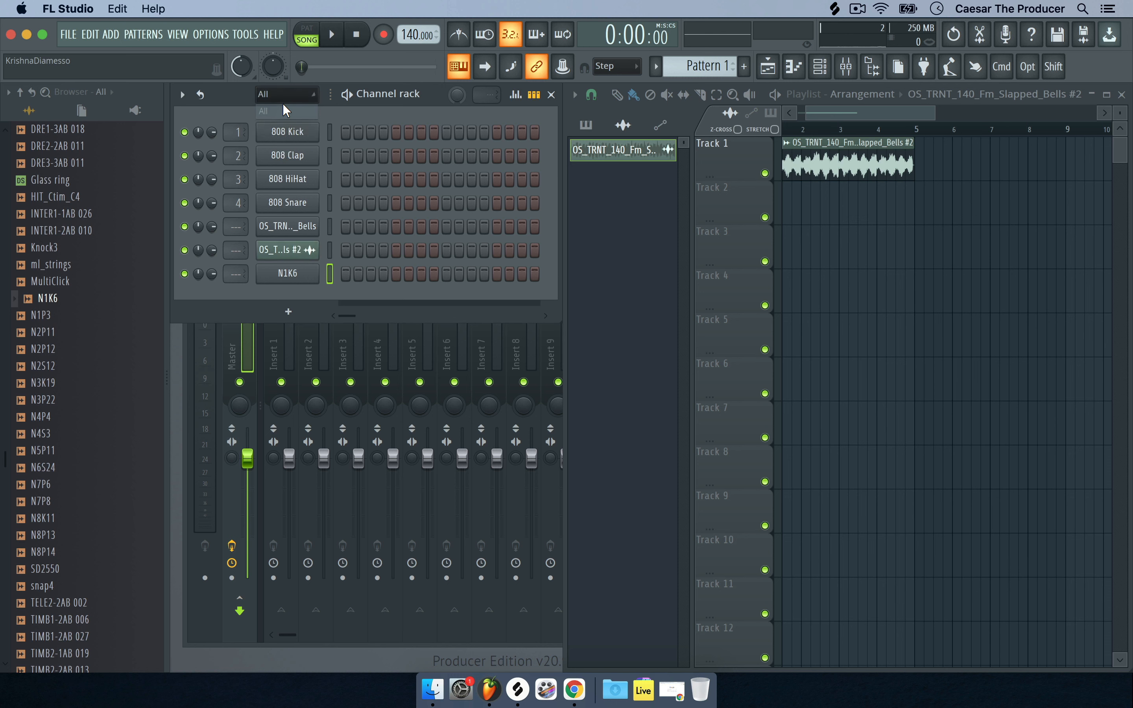
pyautogui.click(288, 276)
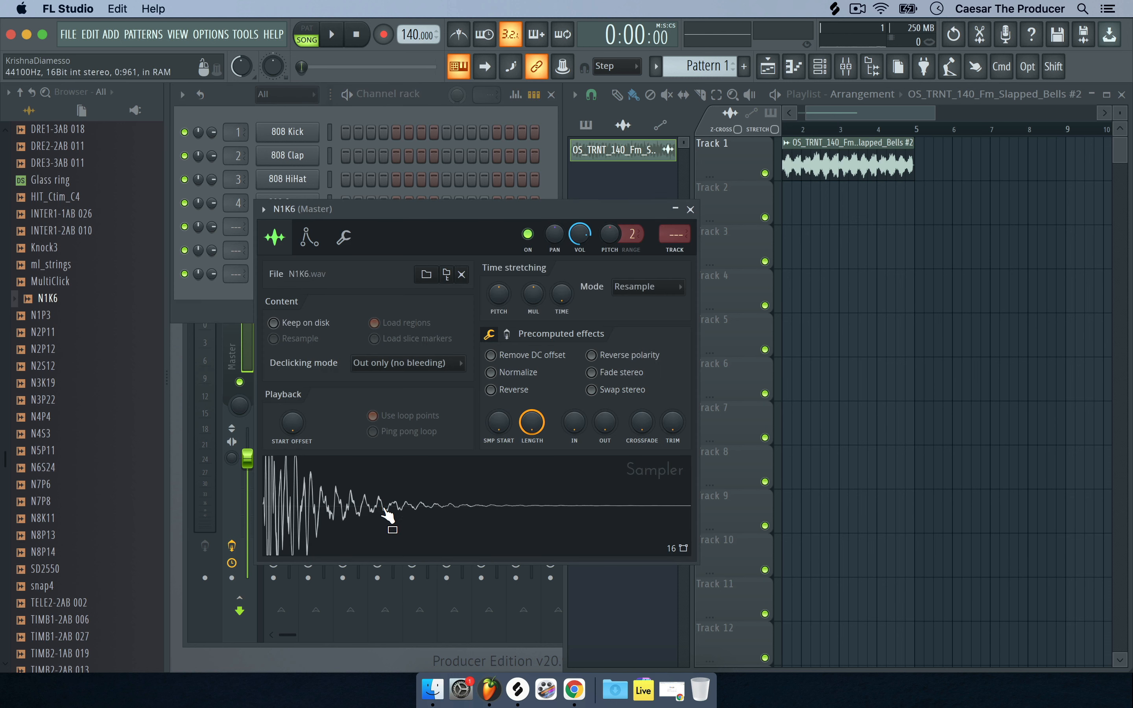
pyautogui.click(689, 209)
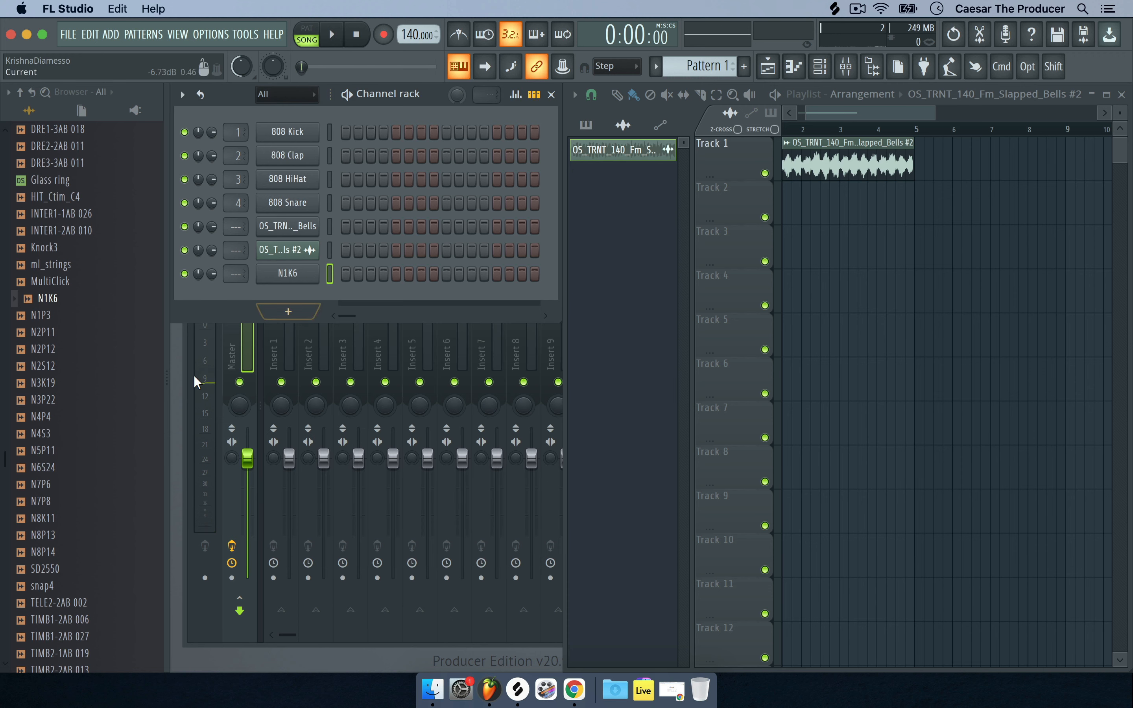
# Step: Preview the N6S24, N8P14 and N8P13 samples in the ModernBeats folder
pyautogui.click(51, 468)
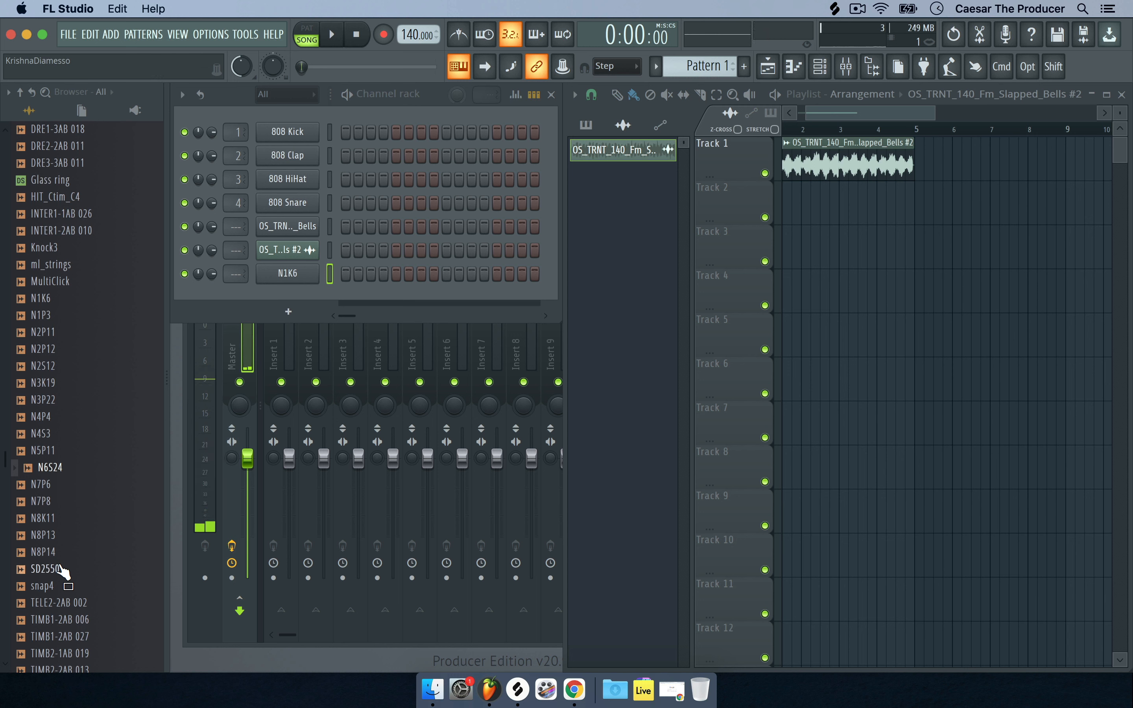
pyautogui.click(51, 553)
pyautogui.click(60, 535)
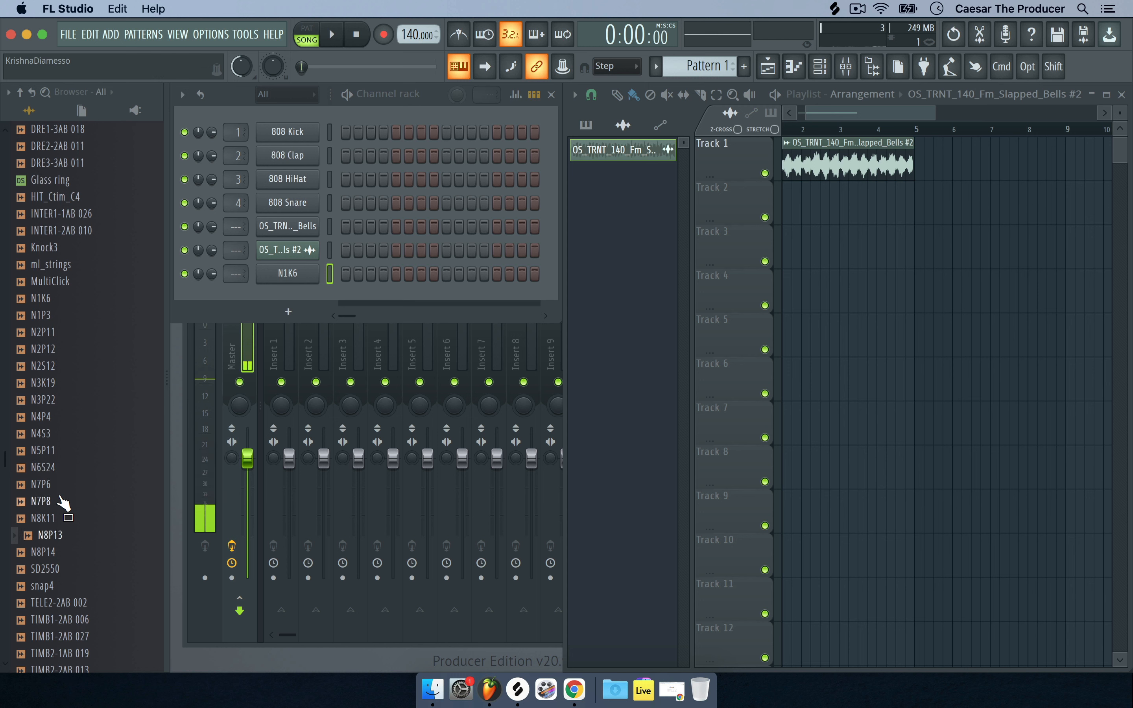
pyautogui.click(55, 469)
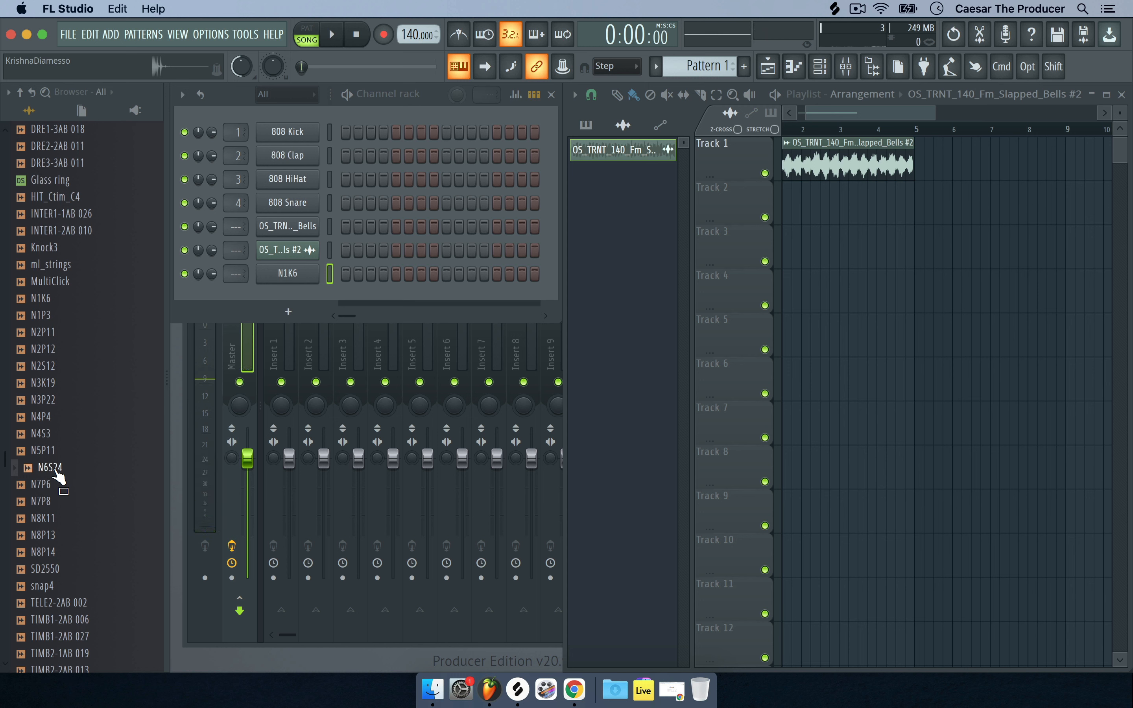
# Step: Audition the TIMB samples in the ModernBeats folder and add TIMB2-2AB 013 as a new channel in the rack
pyautogui.scroll(-7, 55, 470)
pyautogui.click(81, 343)
pyautogui.click(80, 358)
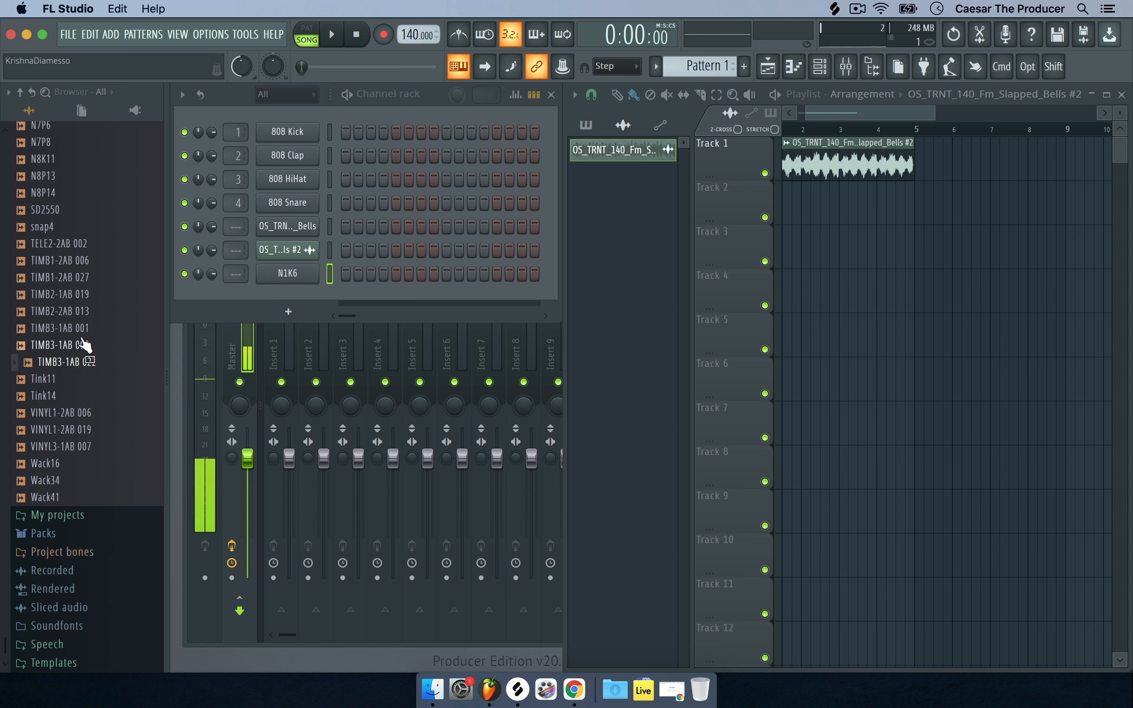
pyautogui.click(81, 312)
pyautogui.click(79, 297)
pyautogui.click(77, 312)
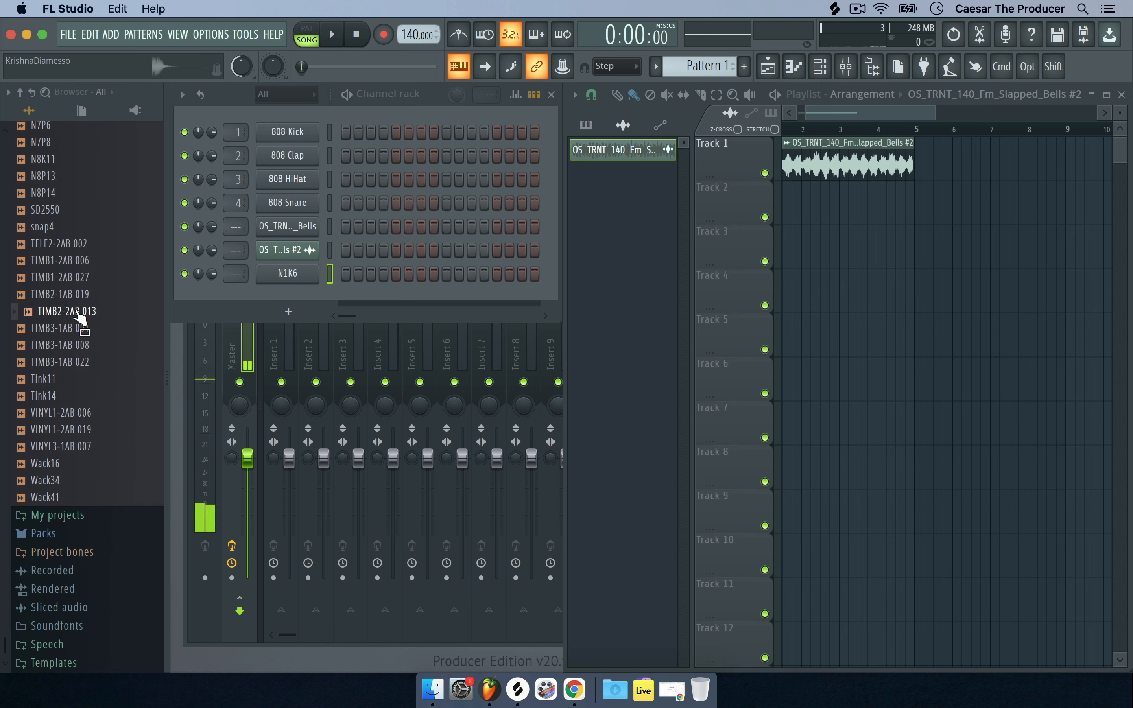
pyautogui.moveTo(81, 318); pyautogui.dragTo(307, 286)
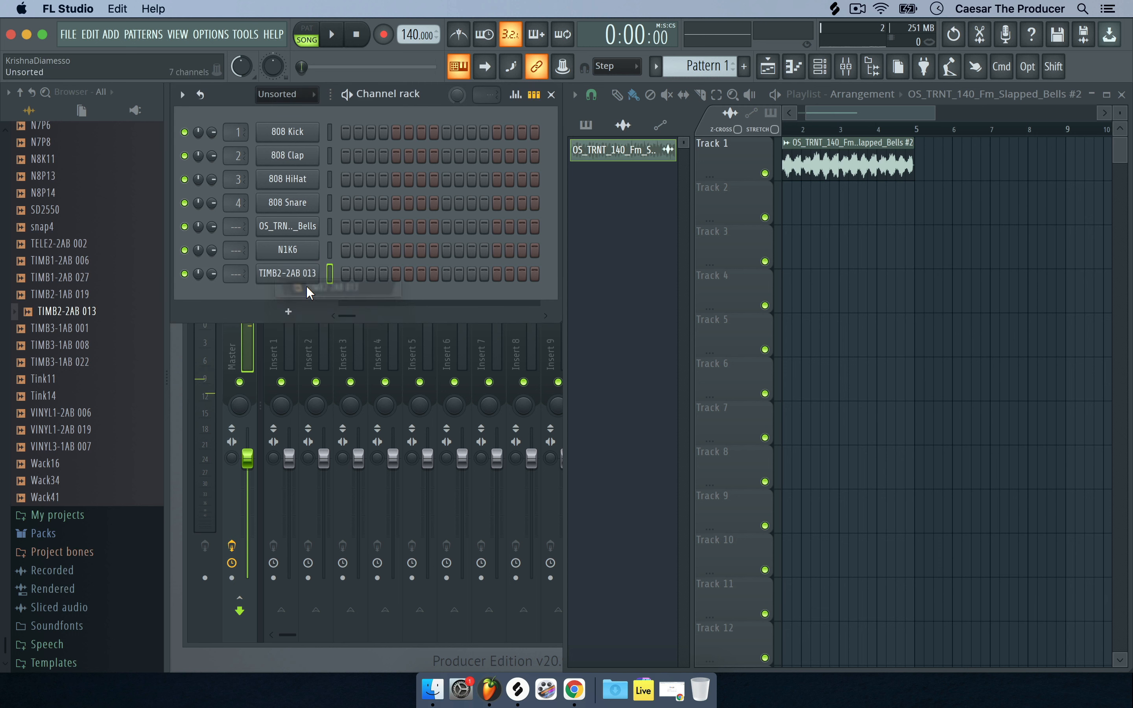
# Step: Preview more samples in the ModernBeats folder and add TIMB1-2AB 027 as a new channel in the rack
pyautogui.click(46, 378)
pyautogui.click(58, 345)
pyautogui.scroll(1, 64, 323)
pyautogui.click(66, 313)
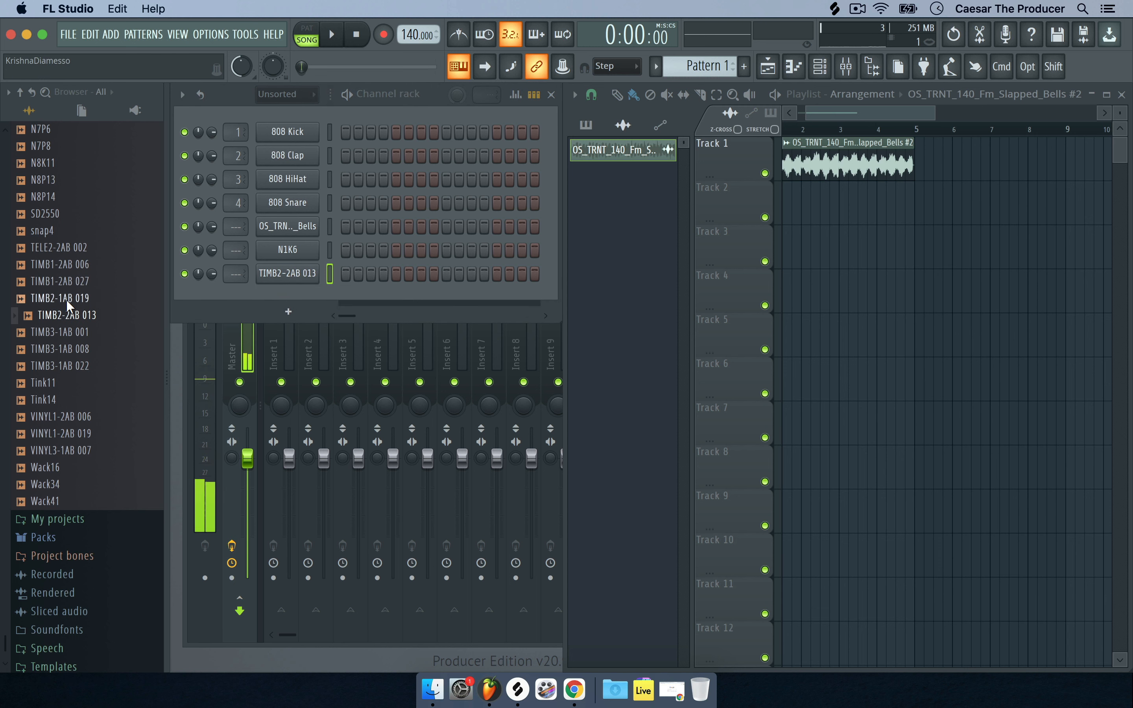
pyautogui.click(66, 275)
pyautogui.moveTo(67, 278); pyautogui.dragTo(295, 285)
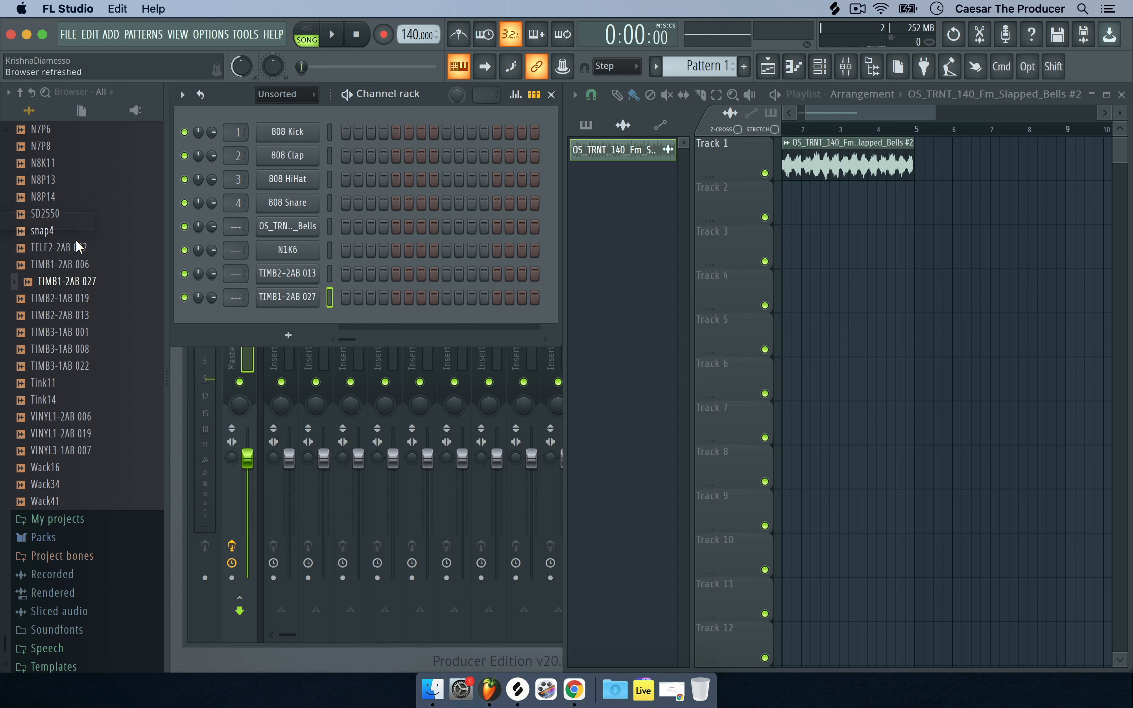
# Step: Preview the CH sample in the ModernBeats folder and add it as a new channel in the rack
pyautogui.scroll(10, 77, 243)
pyautogui.click(44, 229)
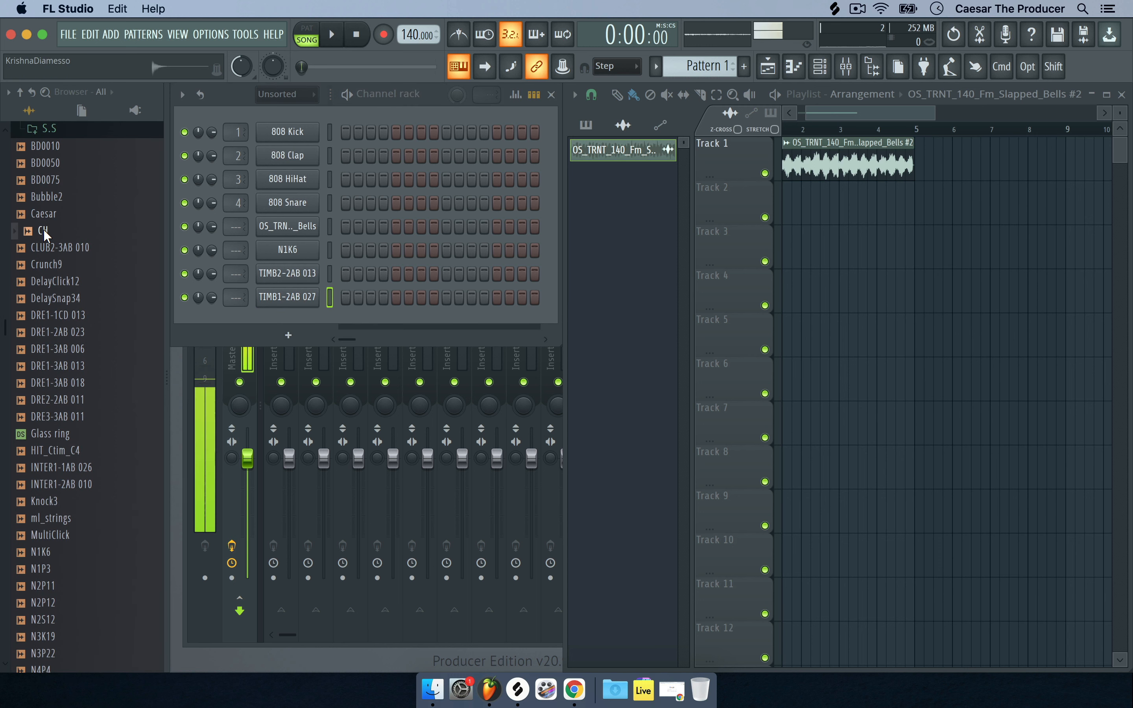
pyautogui.moveTo(44, 229); pyautogui.dragTo(293, 317)
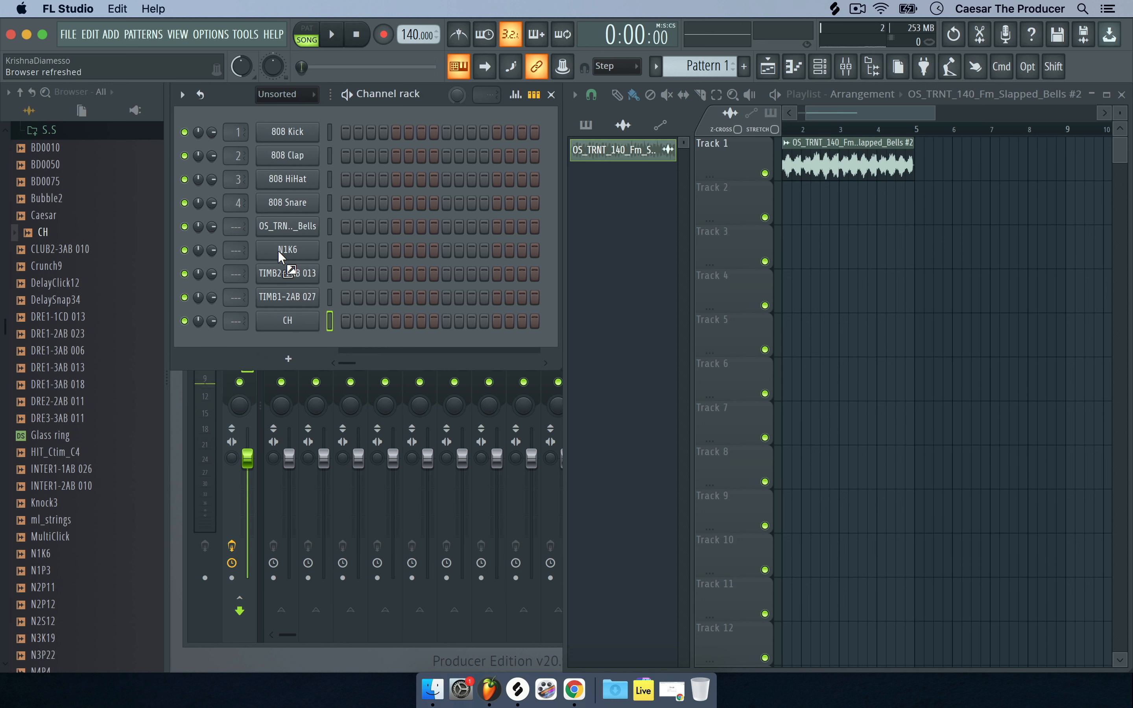
# Step: Play the arrangement briefly, switch the playlist's clip picker to patterns and stop playback
pyautogui.click(329, 250)
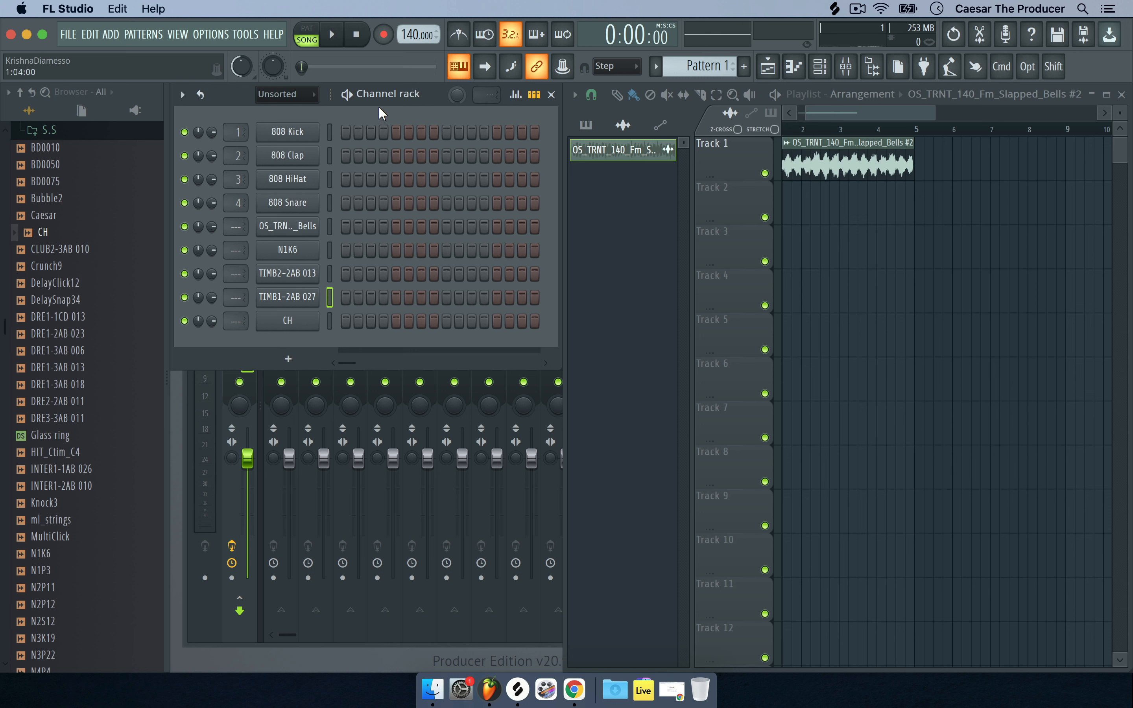
pyautogui.click(332, 34)
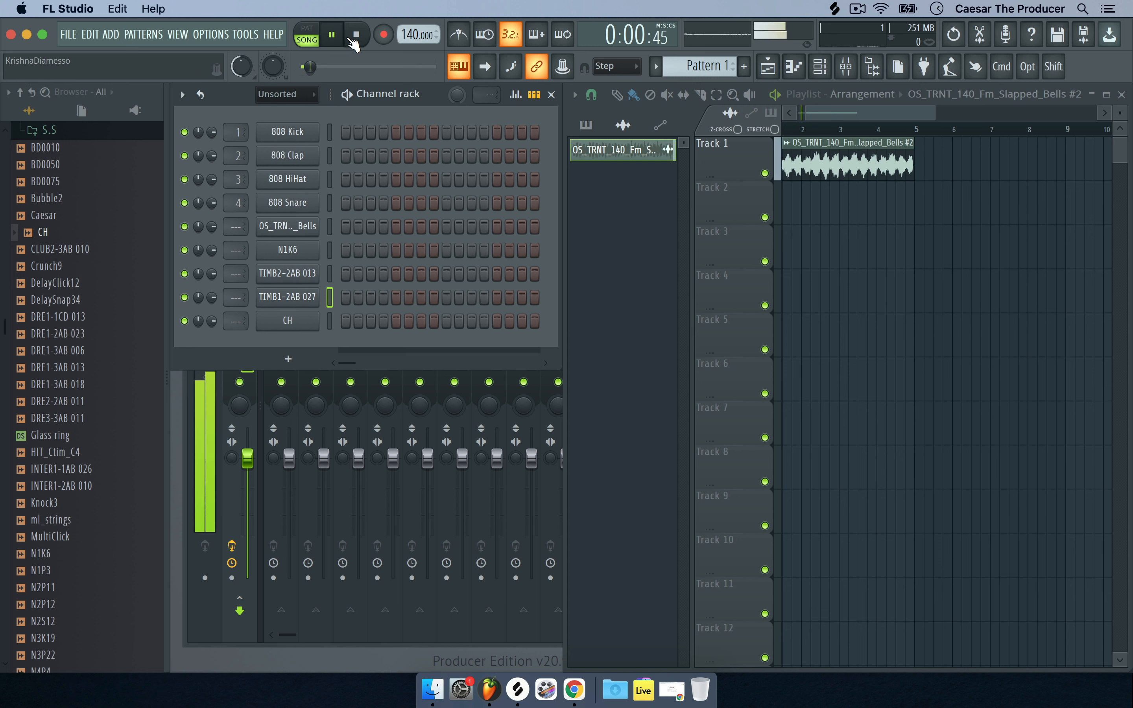
pyautogui.click(586, 125)
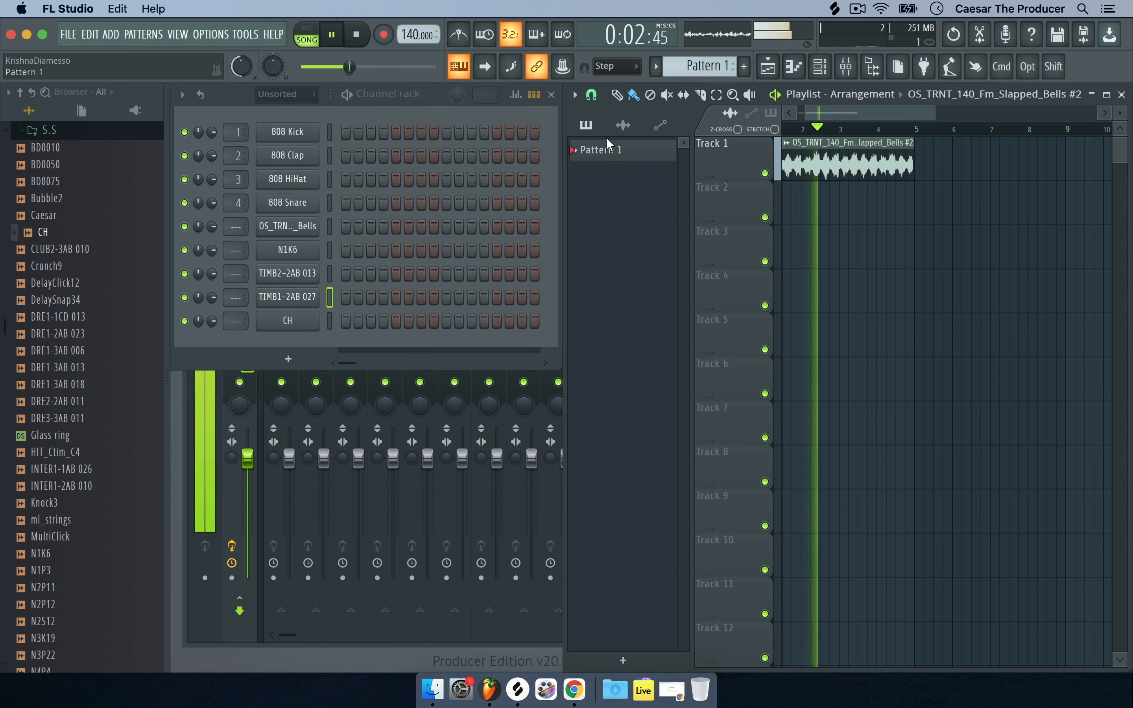
pyautogui.press('space')
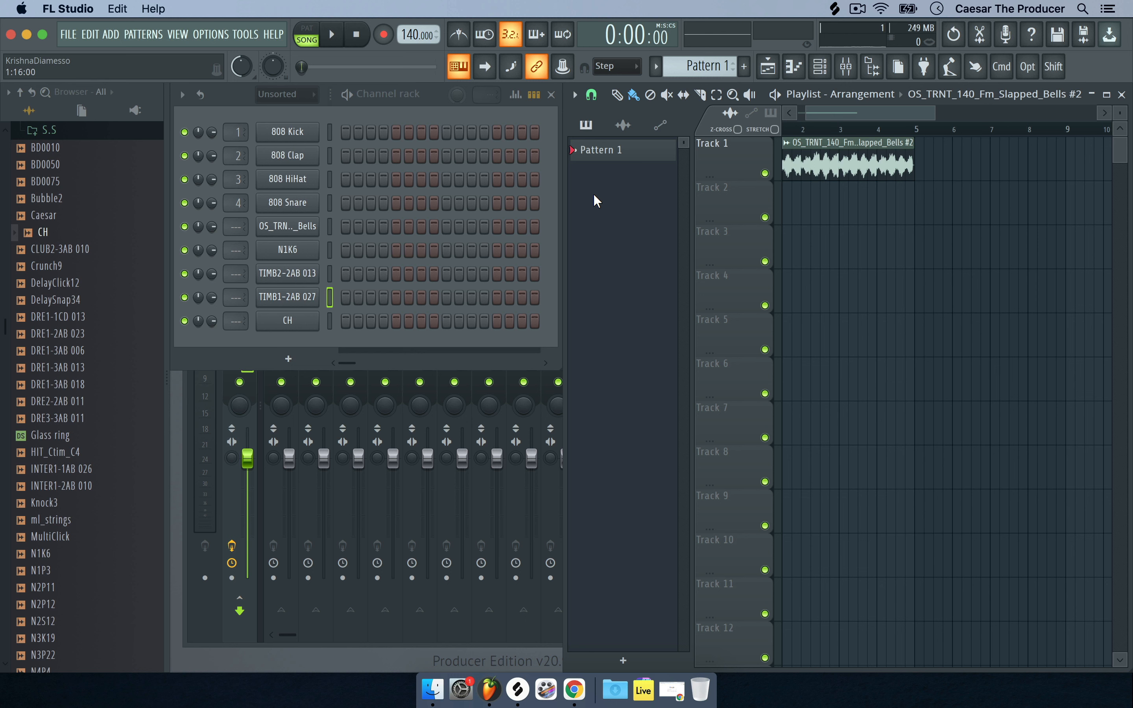
# Step: Place a Pattern 1 clip at the start of Track 2, removing the misplaced bells audio clip from that track
pyautogui.click(787, 197)
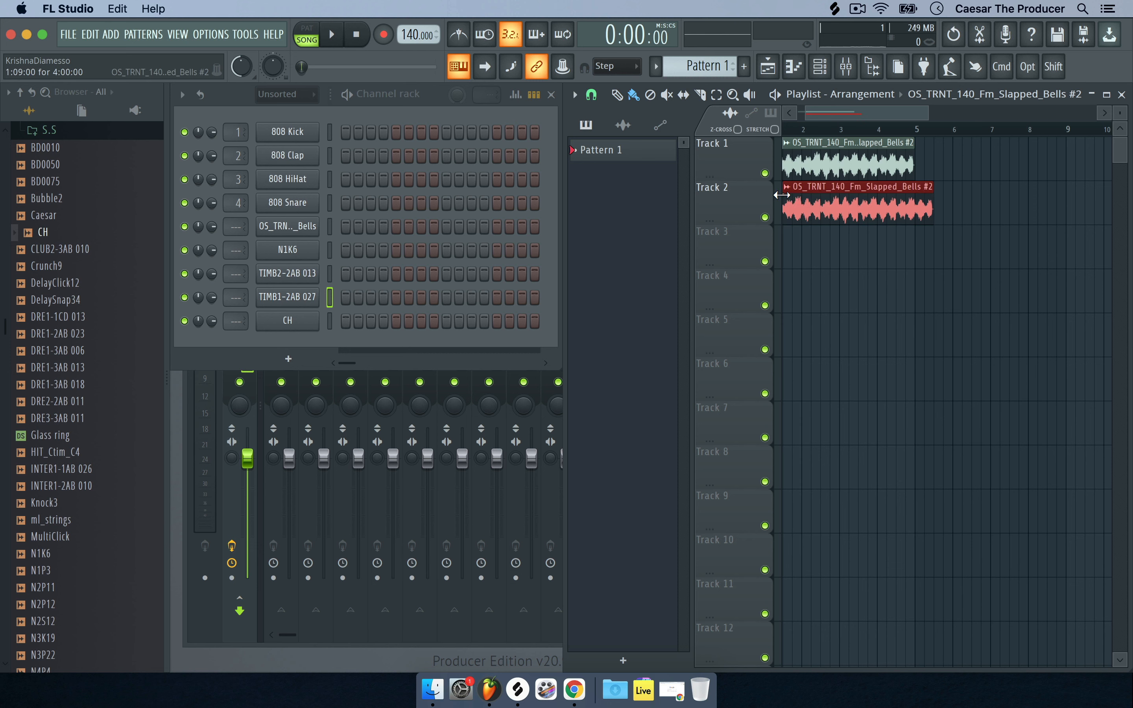
pyautogui.rightClick(860, 201)
pyautogui.click(660, 146)
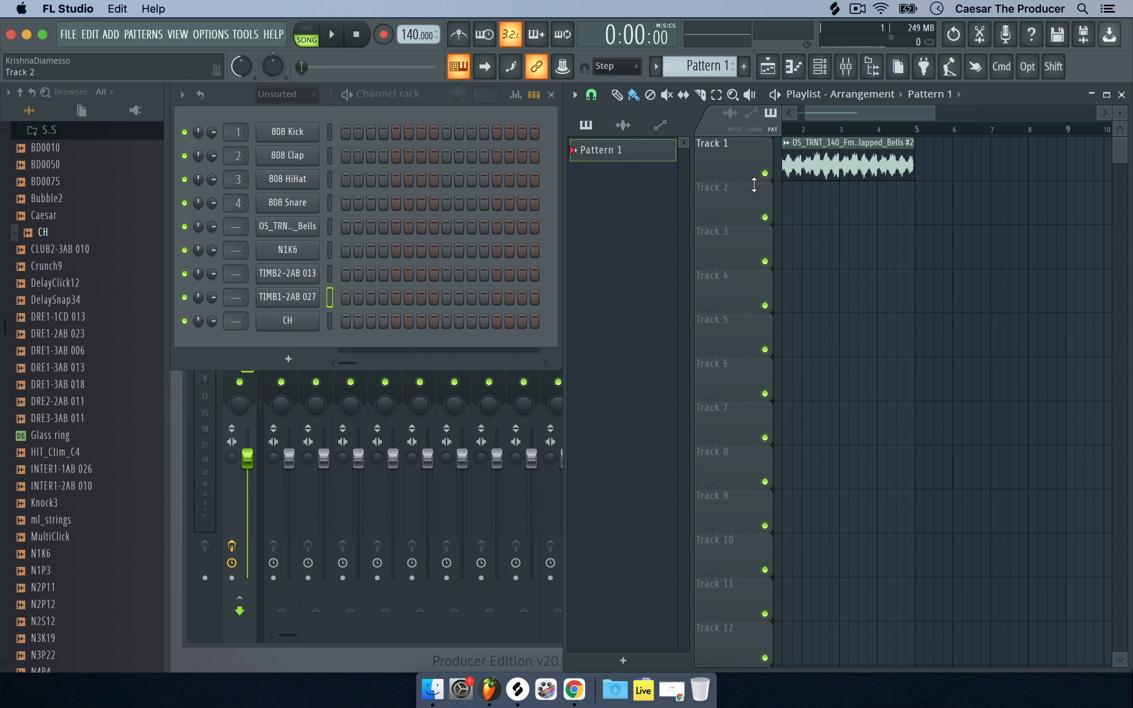
pyautogui.click(803, 204)
# Step: Widen the channel rack to 32 steps and program CH hits on steps 1, 4, 7, 9, 12, 15, 17, 20, 23, 25, 28 and 31
pyautogui.click(346, 320)
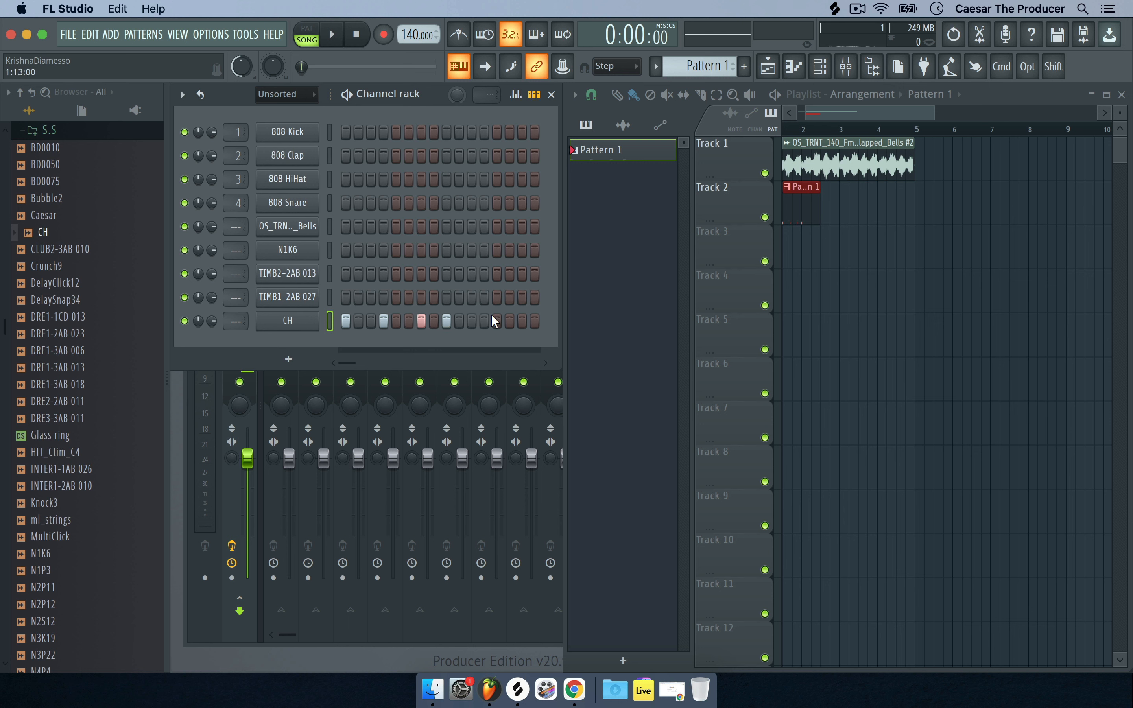
pyautogui.click(522, 322)
pyautogui.moveTo(561, 346); pyautogui.dragTo(749, 348)
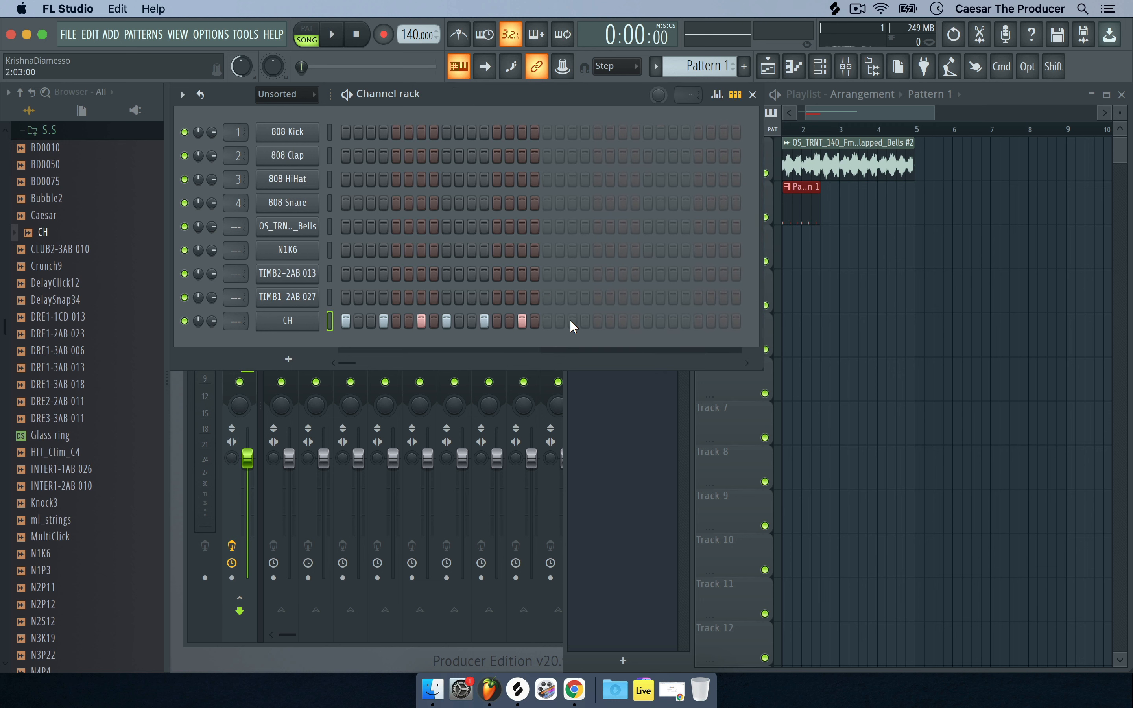
pyautogui.click(547, 322)
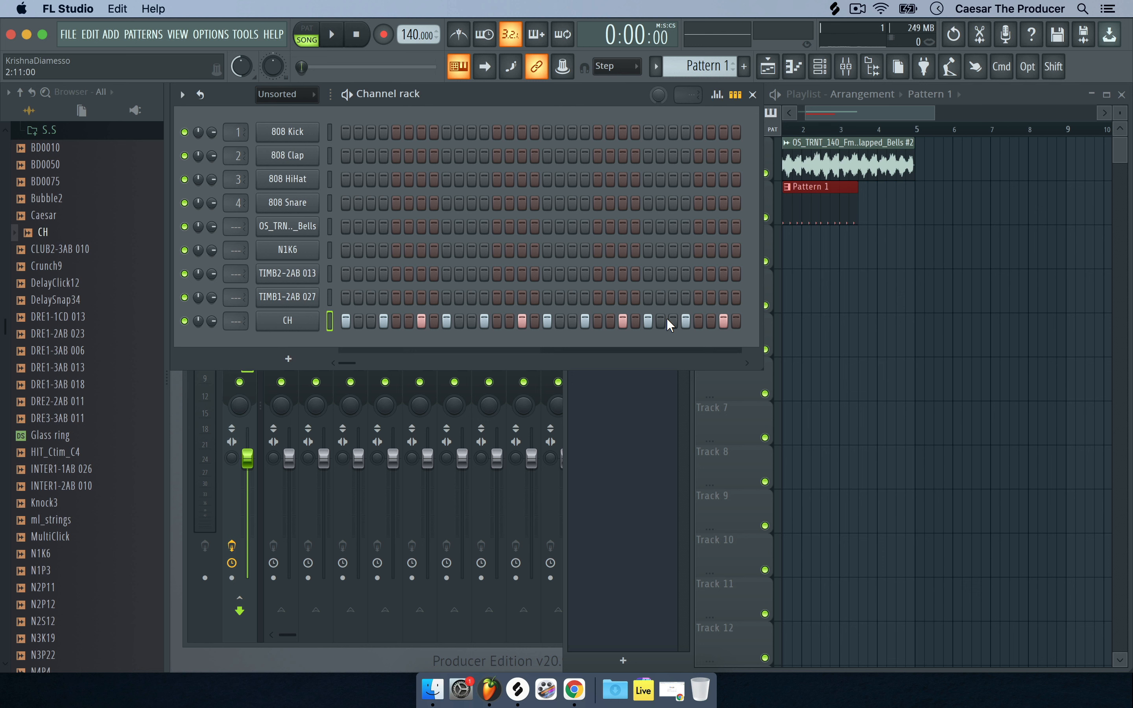
# Step: Play the arrangement from the start to hear the CH pattern with the bells loop, and stop playback
pyautogui.moveTo(597, 399); pyautogui.dragTo(822, 209)
pyautogui.rightClick(890, 246)
pyautogui.hscroll(-1, 883, 215)
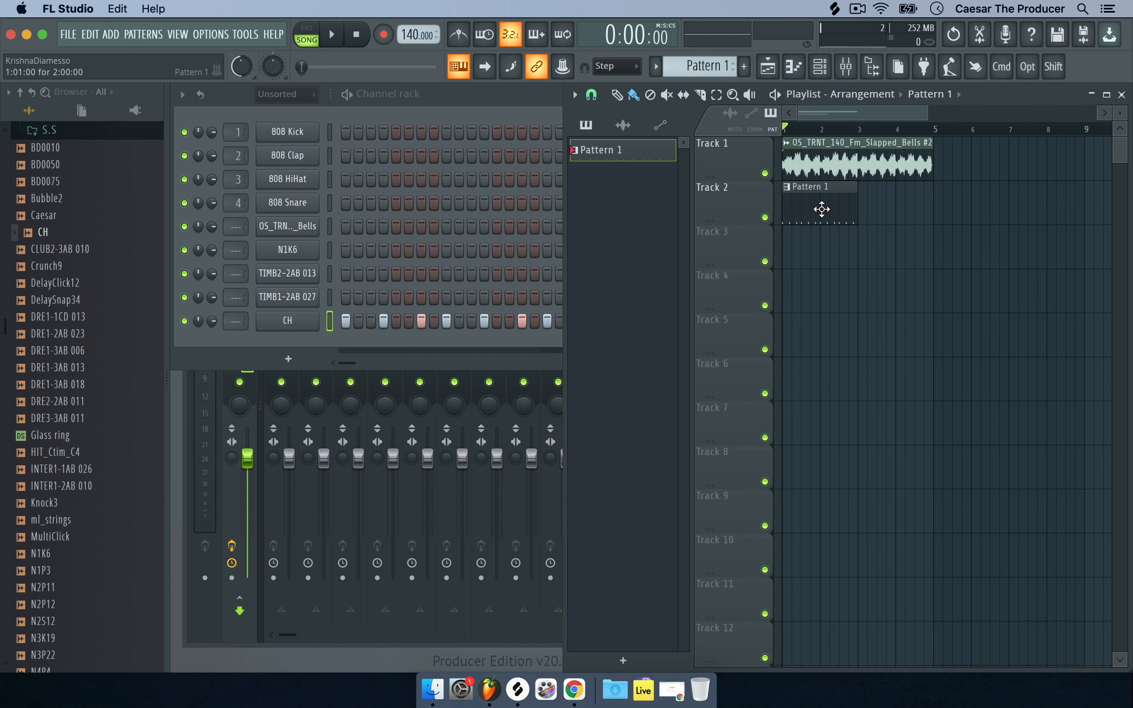
pyautogui.click(432, 110)
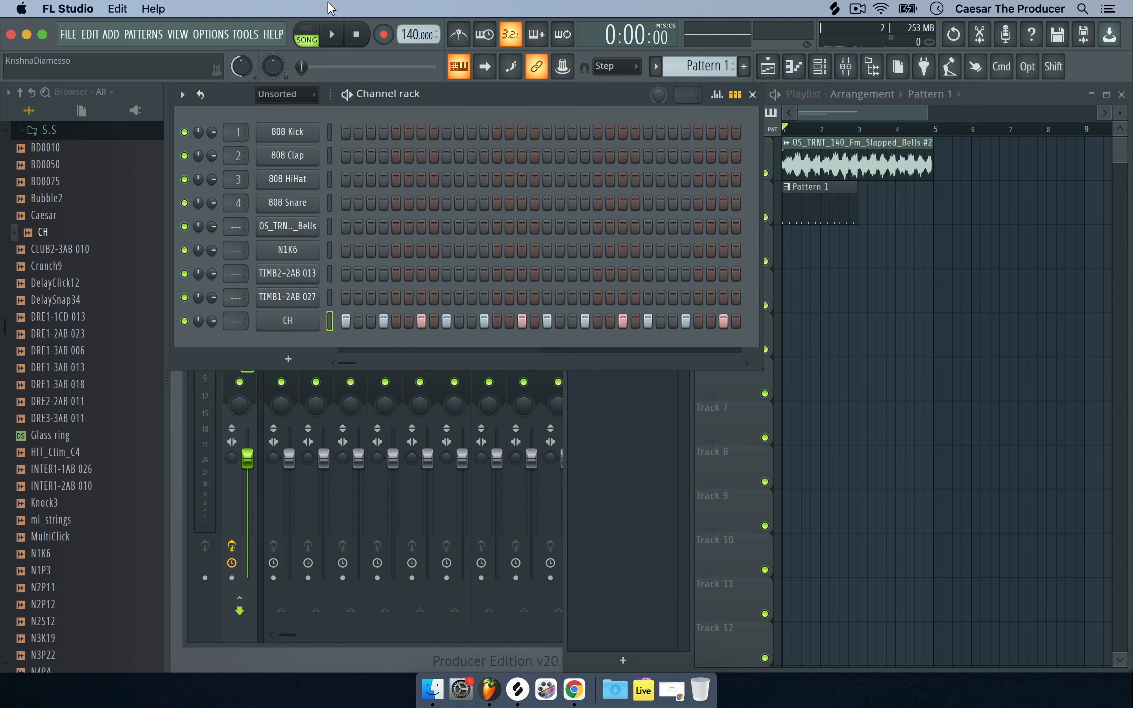
pyautogui.click(338, 32)
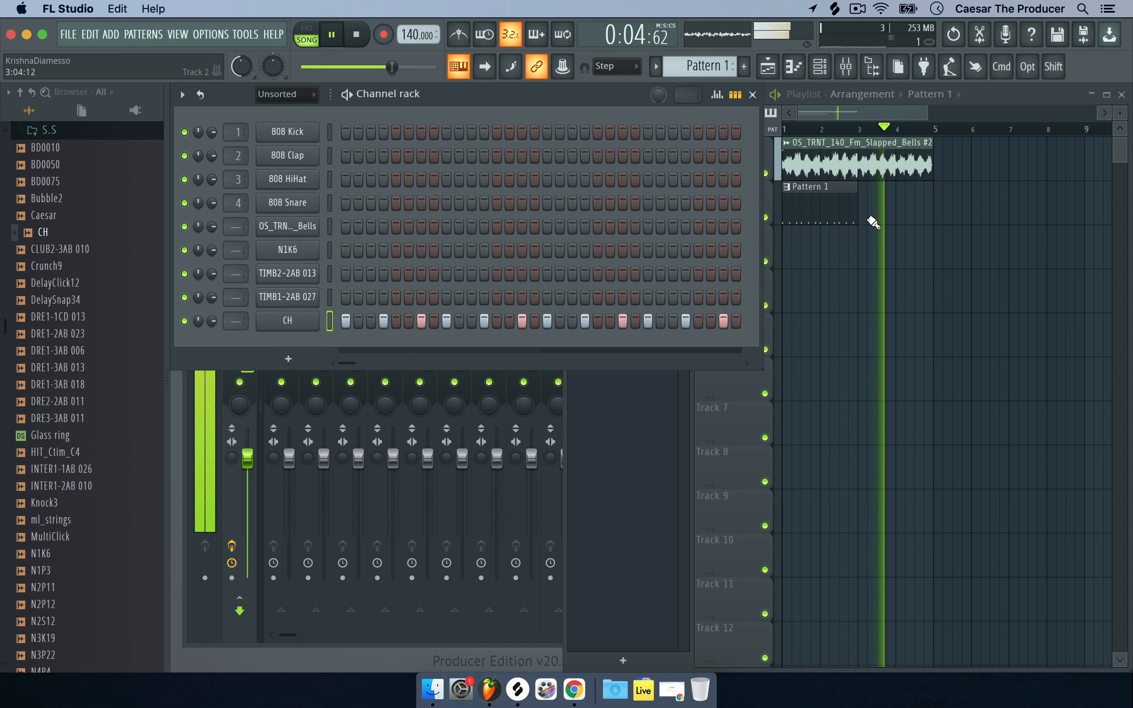
pyautogui.click(835, 192)
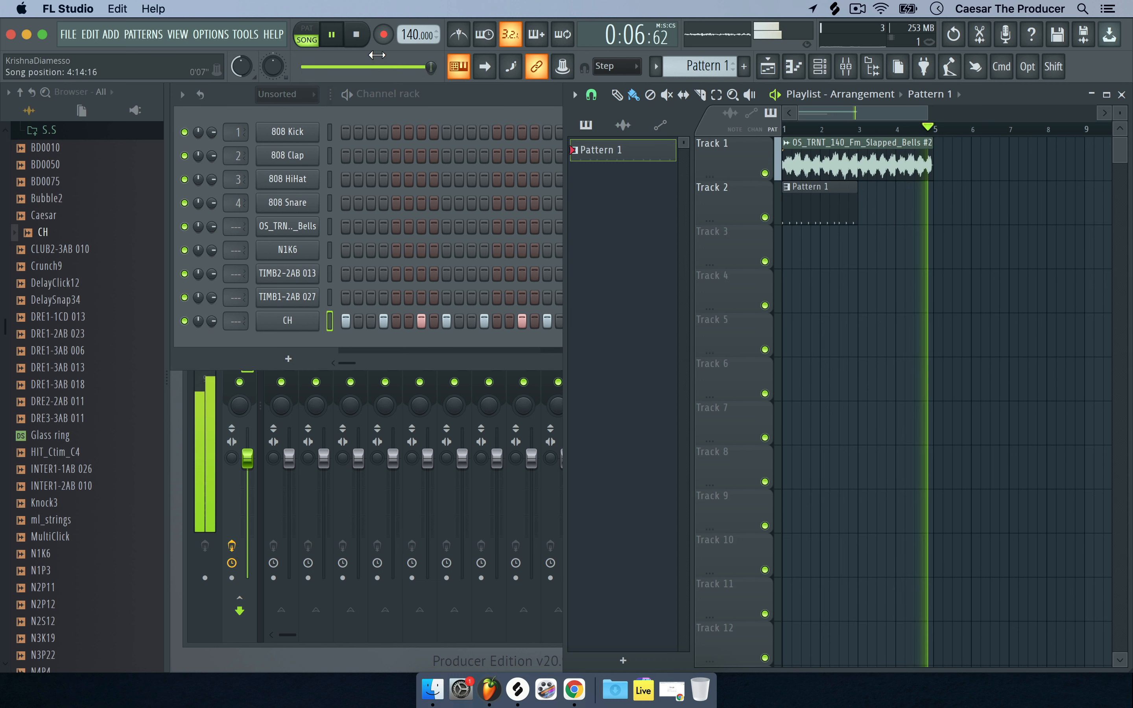
pyautogui.press('space')
# Step: Place a second Pattern 1 clip on Track 2 directly after the first, starting at bar 3, and play it briefly
pyautogui.click(872, 207)
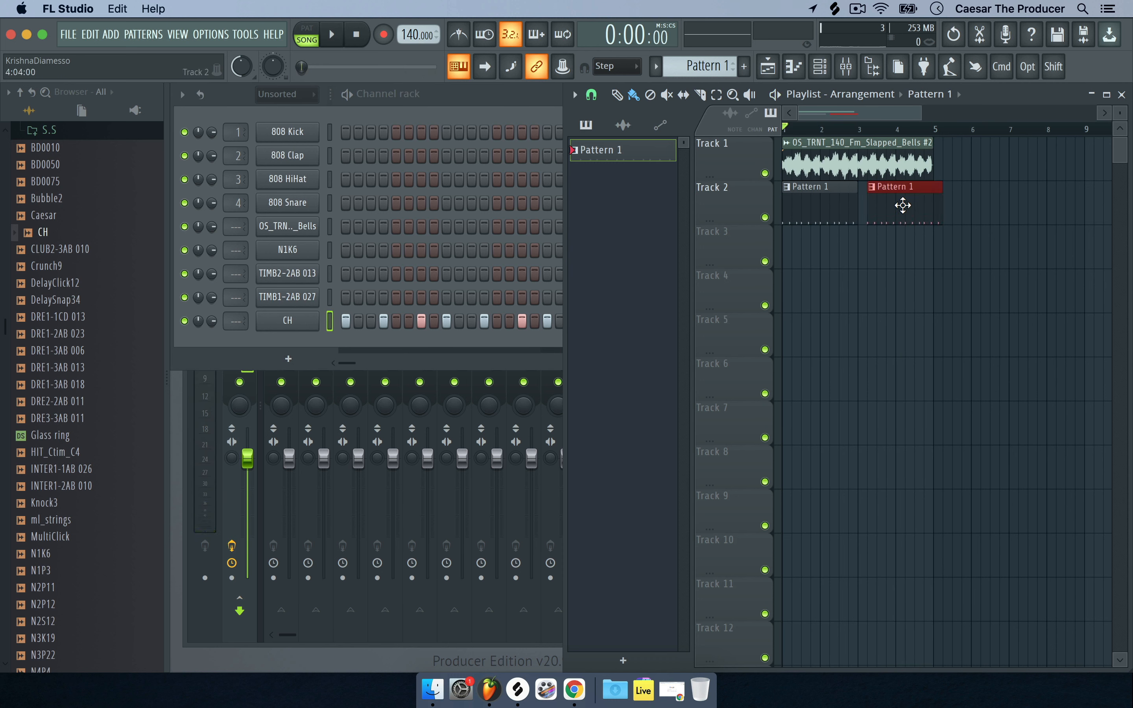
pyautogui.moveTo(902, 205); pyautogui.dragTo(888, 205)
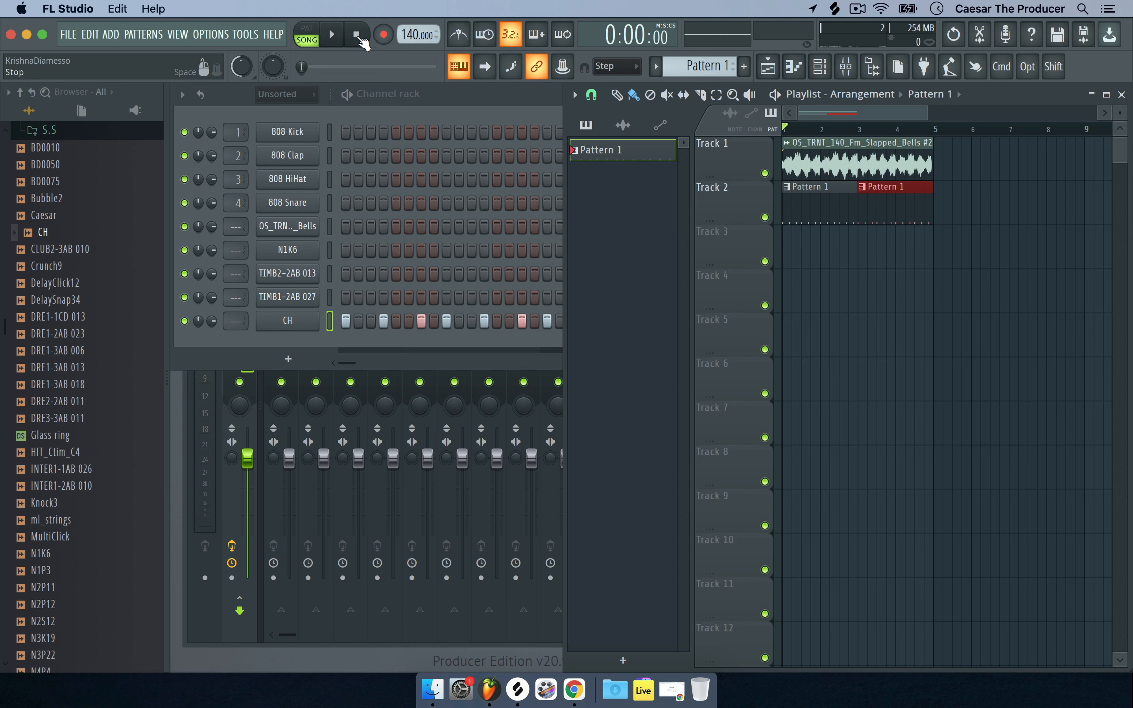
pyautogui.press('space')
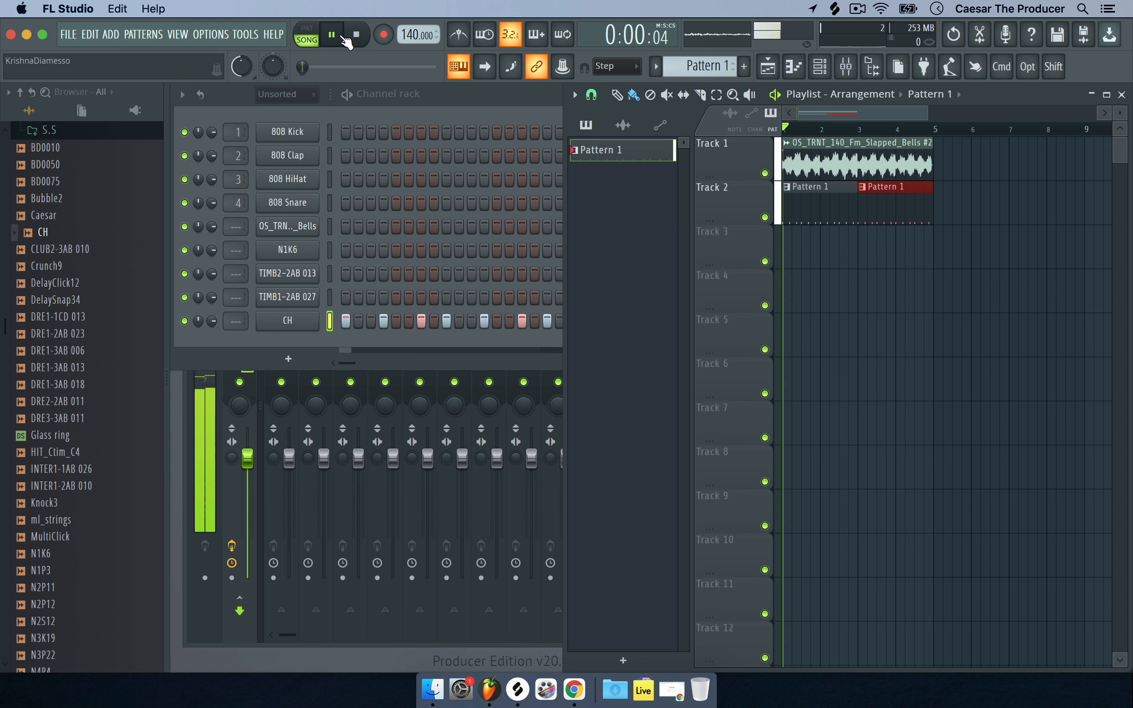
pyautogui.click(551, 341)
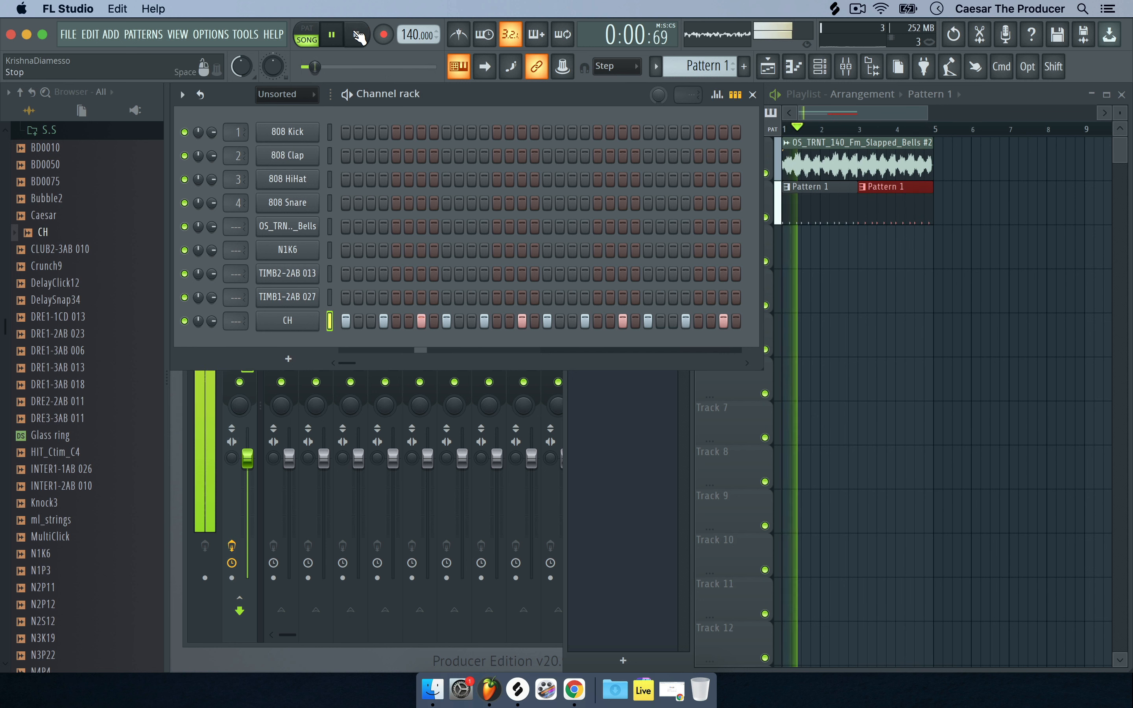
pyautogui.click(360, 37)
# Step: Rename Pattern 1 as Hi Hat
pyautogui.click(610, 402)
pyautogui.moveTo(601, 151); pyautogui.dragTo(613, 154)
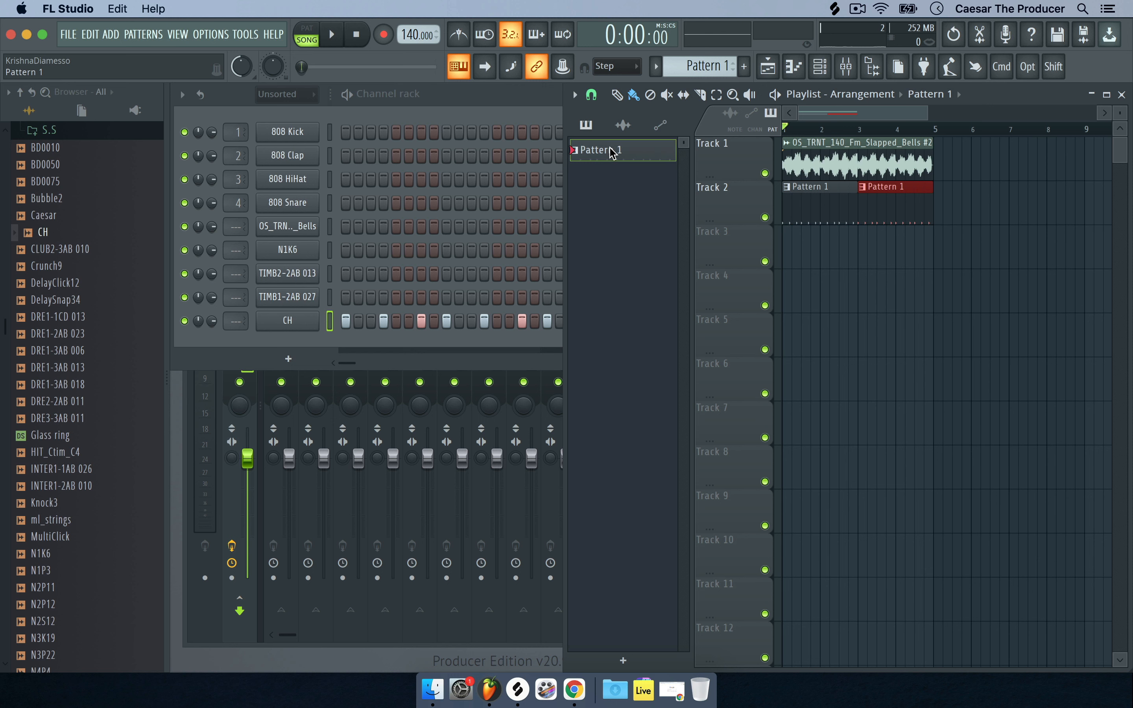
pyautogui.rightClick(615, 152)
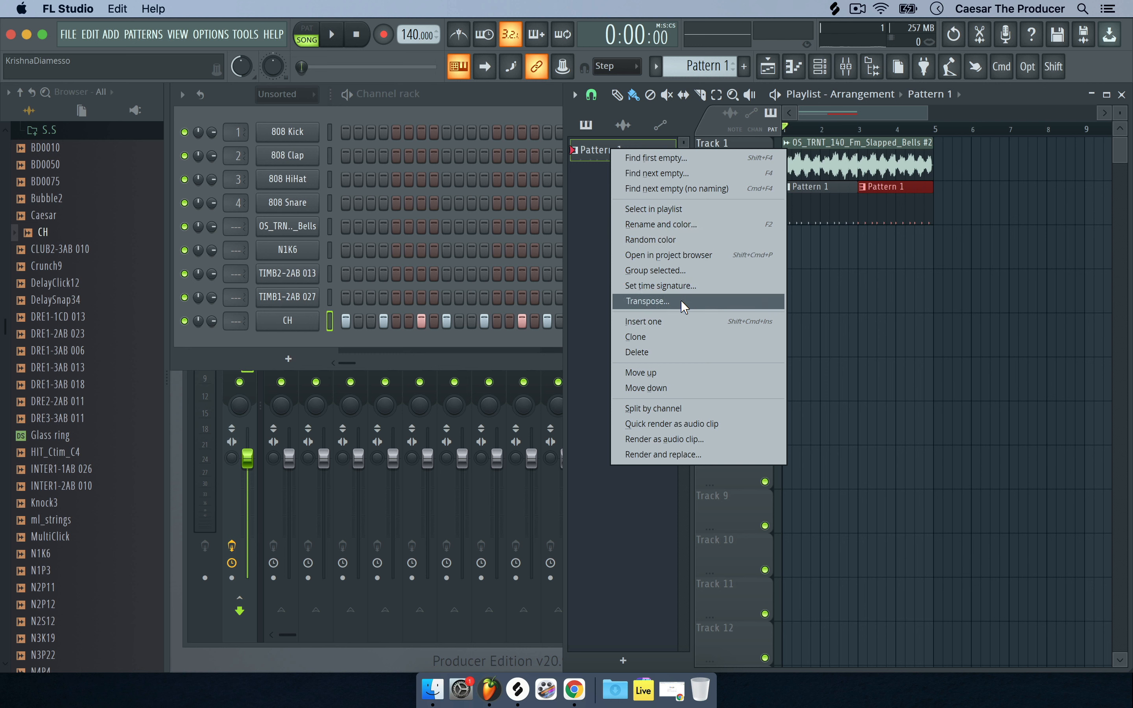
pyautogui.click(701, 225)
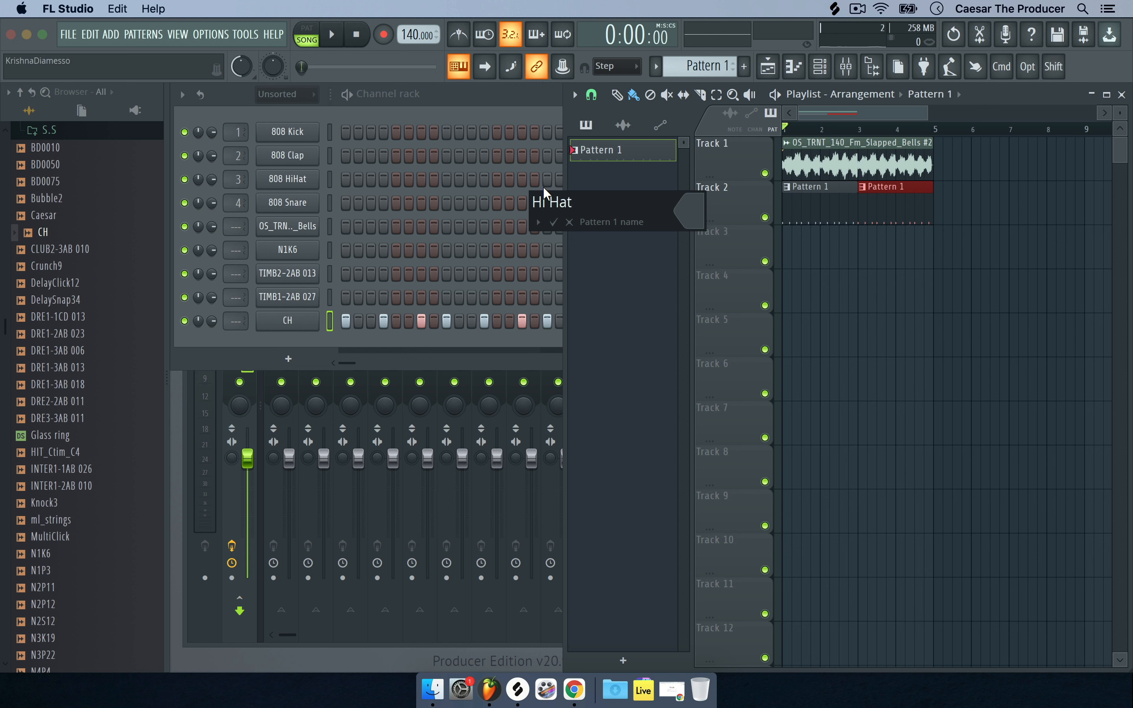
pyautogui.write('Hi Hat')
pyautogui.click(554, 222)
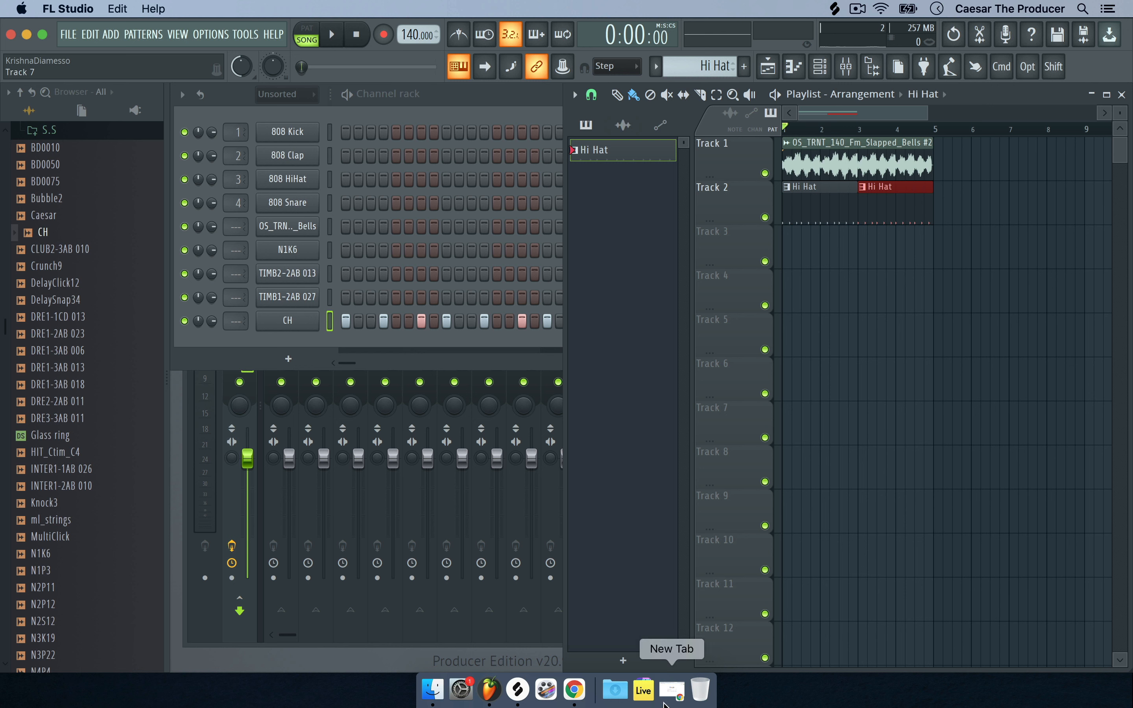
# Step: Add a new empty pattern and preview the TIMB2-2AB 013 channel's sample
pyautogui.click(623, 661)
pyautogui.click(483, 661)
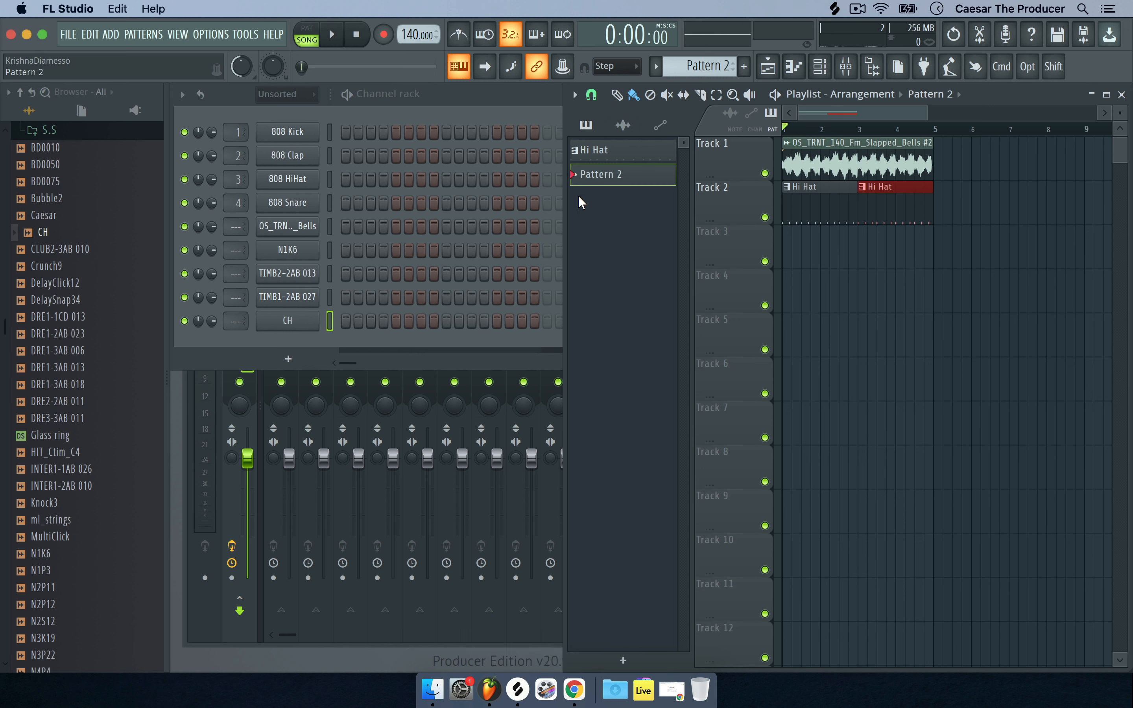
pyautogui.click(310, 273)
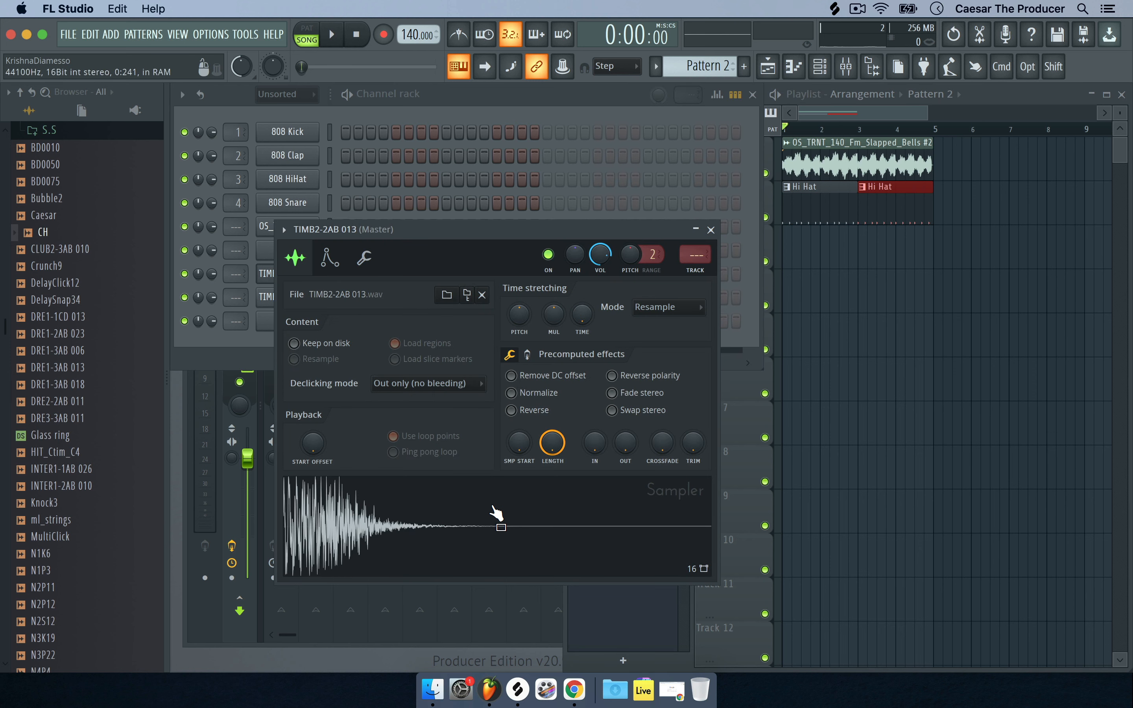
pyautogui.click(500, 522)
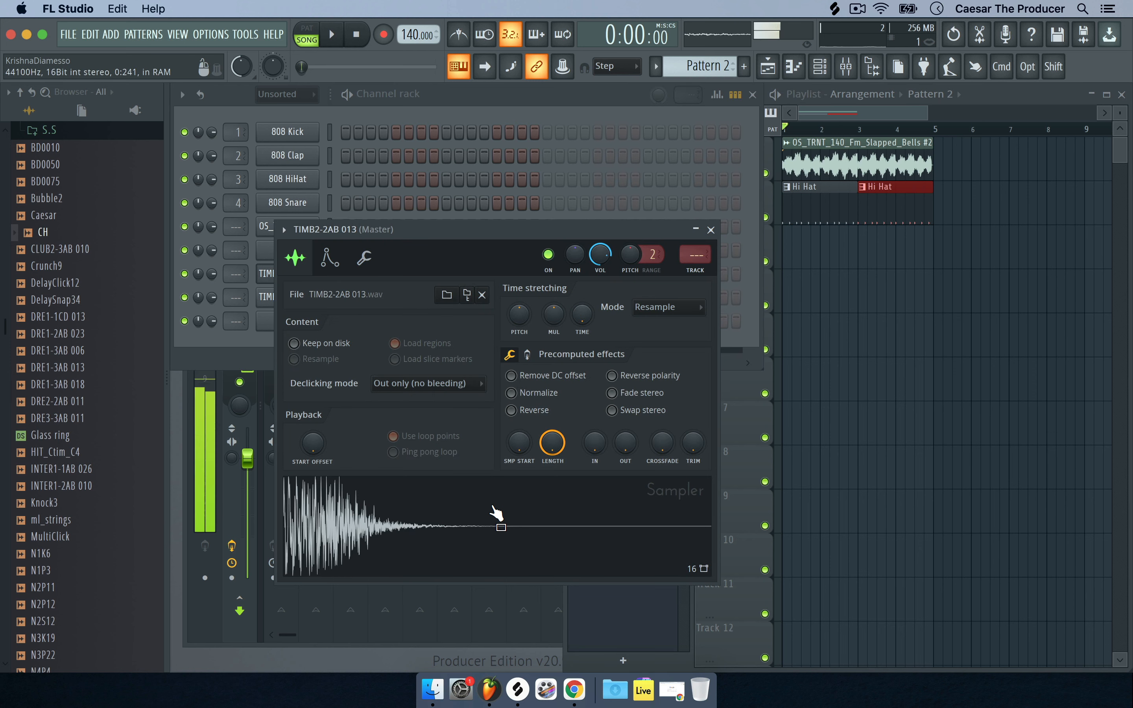
pyautogui.click(711, 230)
pyautogui.click(641, 444)
# Step: Add a TIMB2-2AB 013 hit on step 5, place a Pattern 2 clip at the start of Track 3 and play it back
pyautogui.click(397, 274)
pyautogui.click(642, 457)
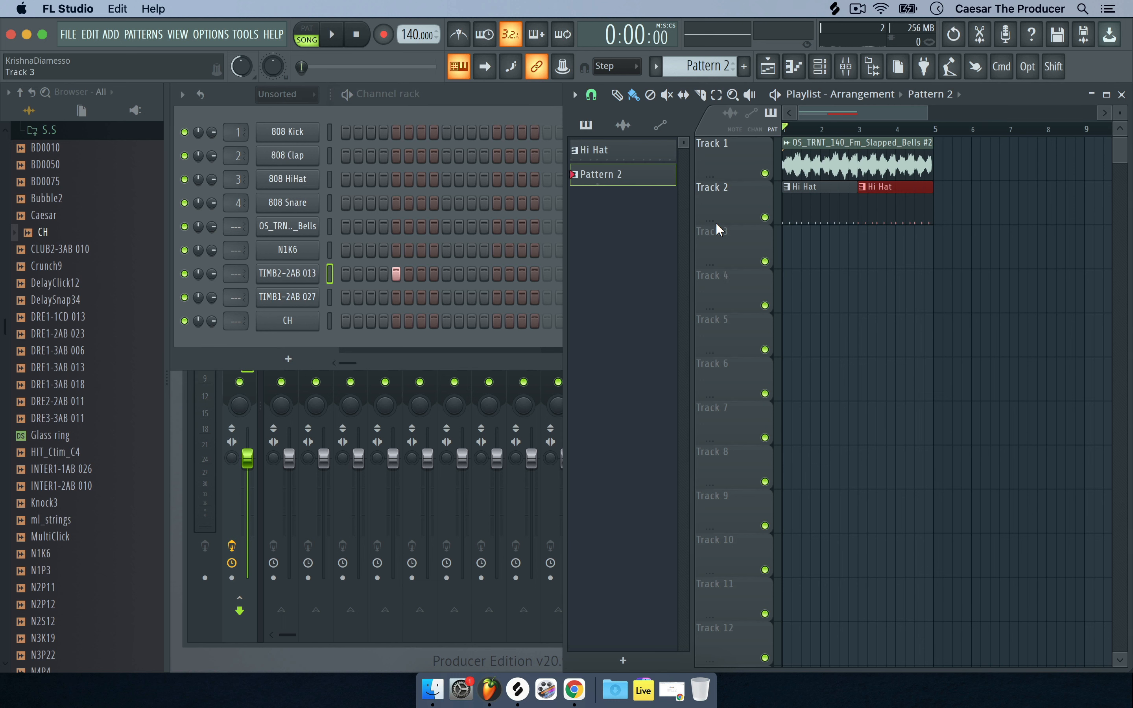
pyautogui.click(790, 253)
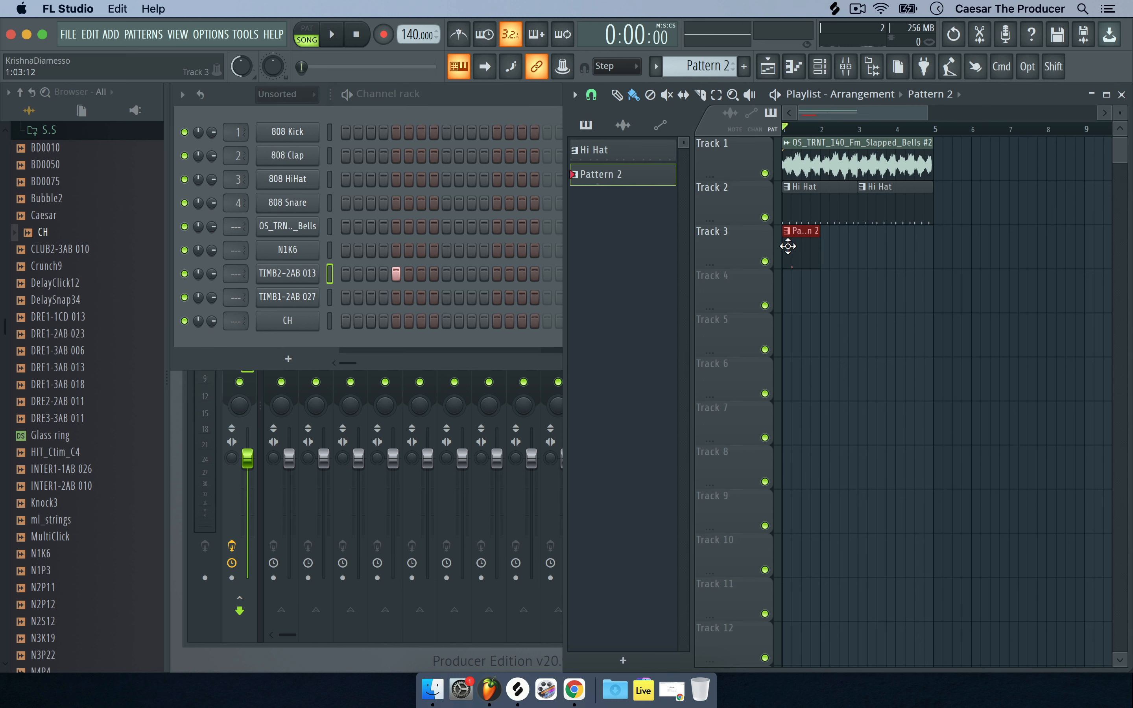
pyautogui.press('space')
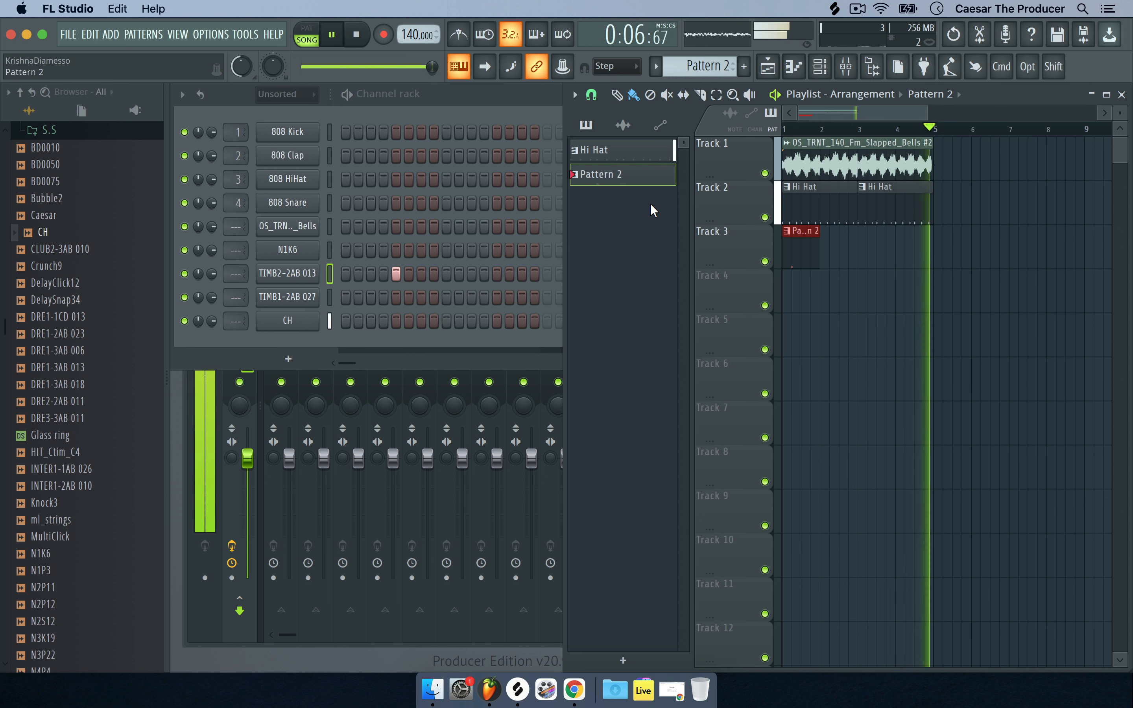
pyautogui.press('space')
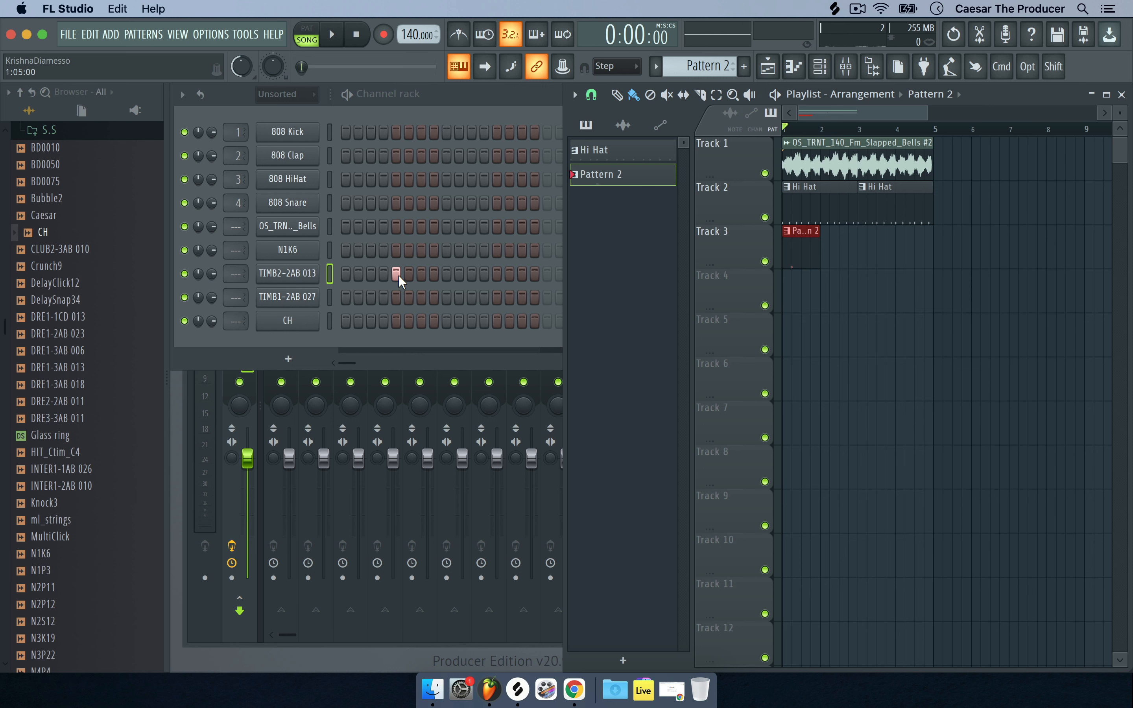
# Step: Reset the root note of the TIMB2-2AB 013 channel to C5 in its instrument settings and close them
pyautogui.click(301, 273)
pyautogui.click(331, 258)
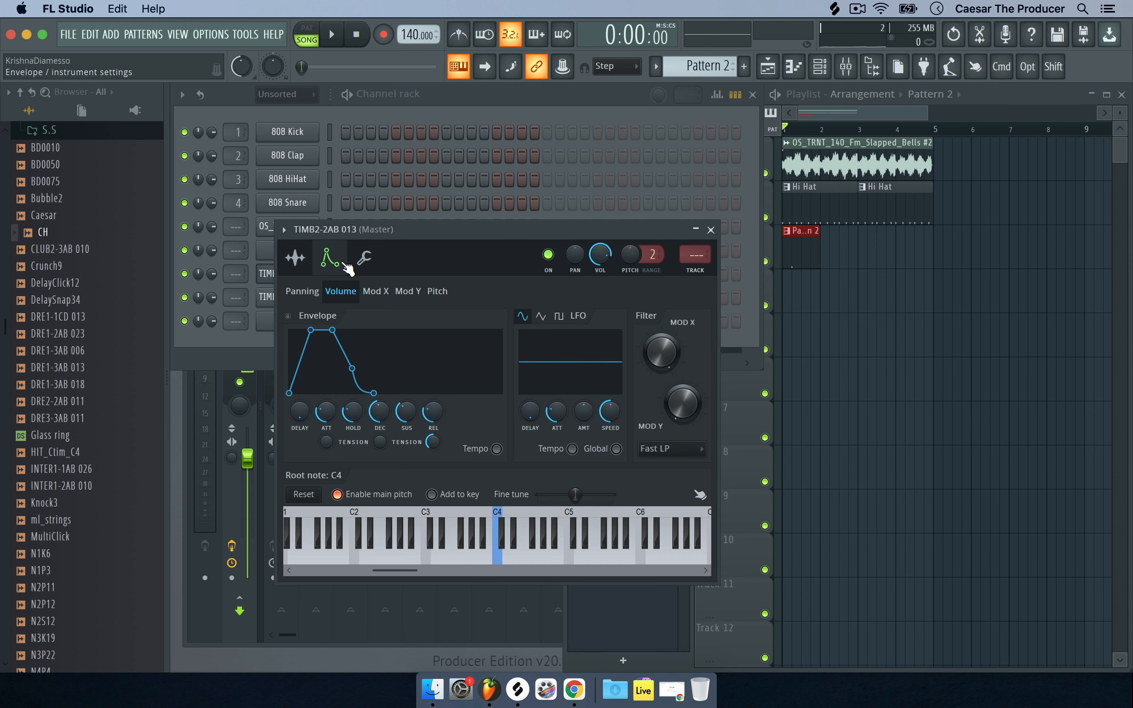
pyautogui.click(302, 495)
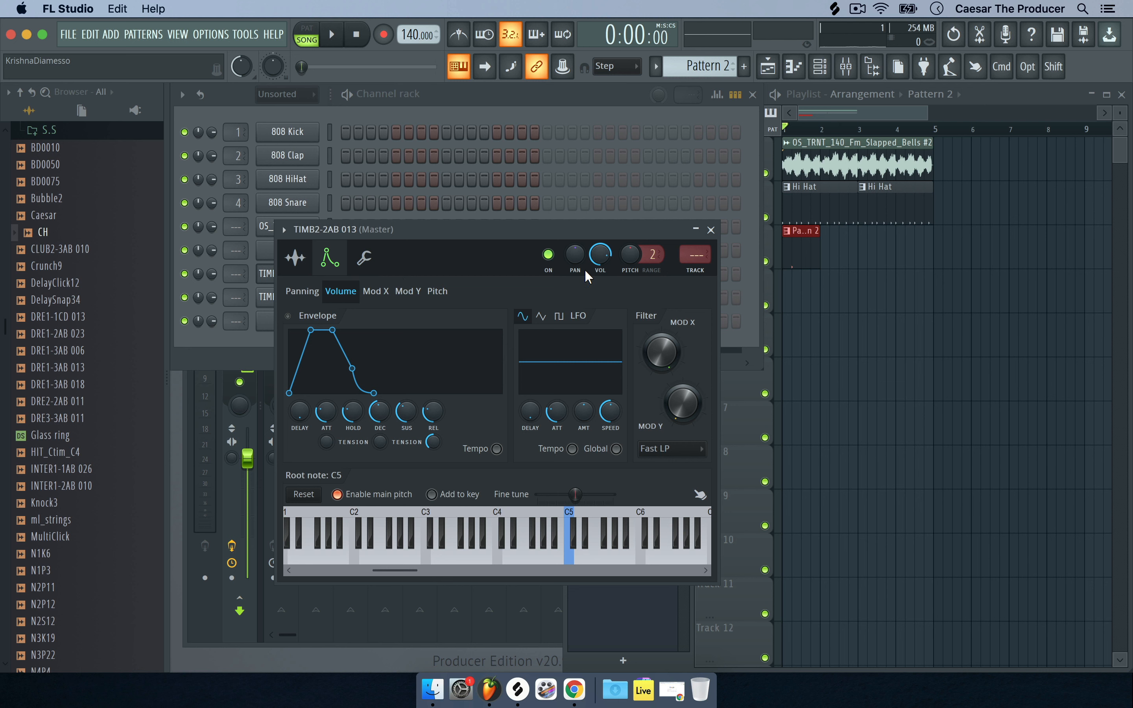
pyautogui.click(295, 259)
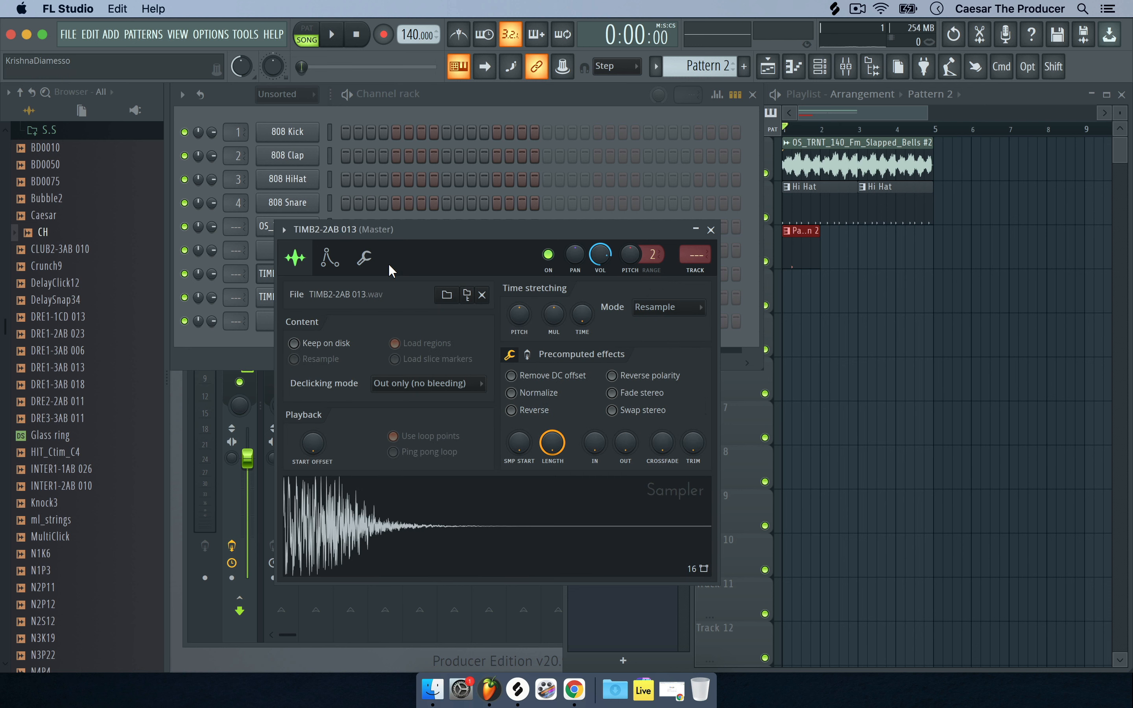
pyautogui.click(330, 258)
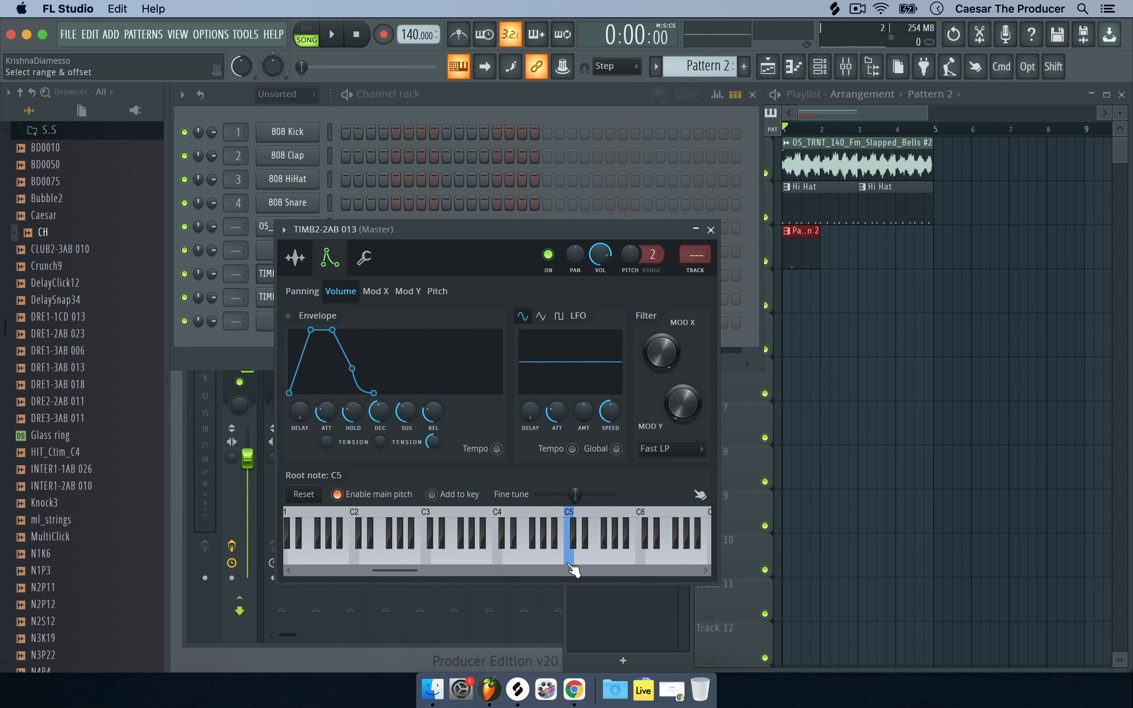
pyautogui.click(711, 230)
pyautogui.click(606, 498)
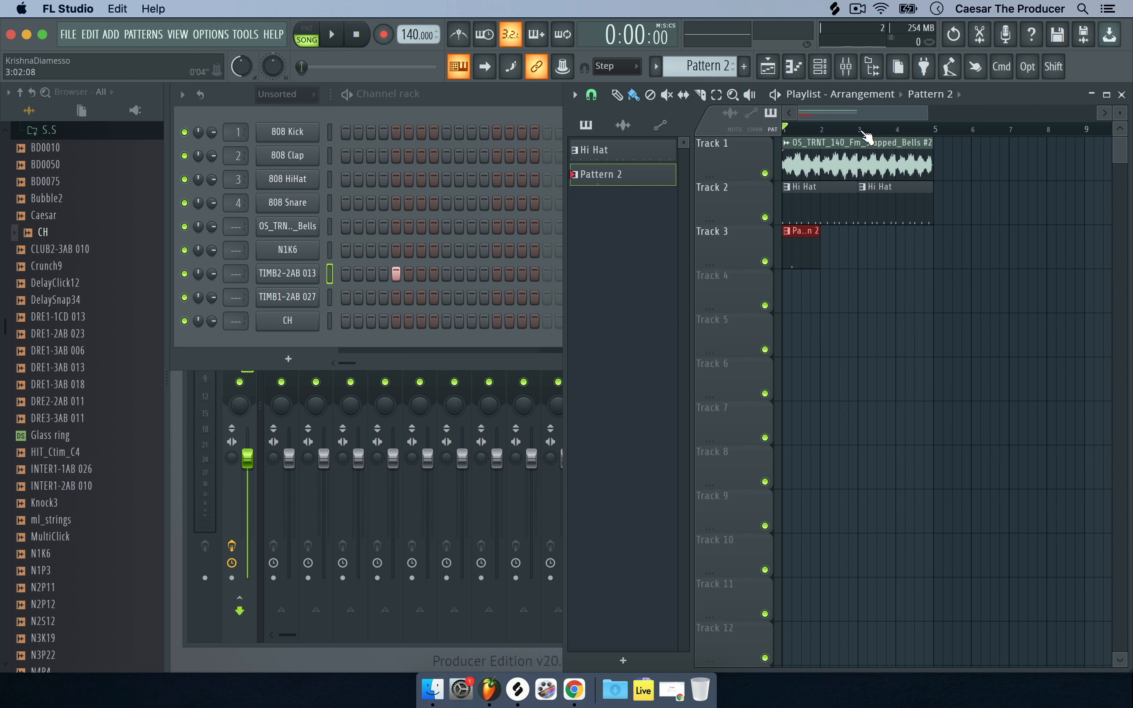
# Step: With playlist bars 1 and 2 looping, replace the TIMB2-2AB 013 hit on step 5 with hits on steps 9 and 27
pyautogui.moveTo(862, 131); pyautogui.dragTo(783, 131)
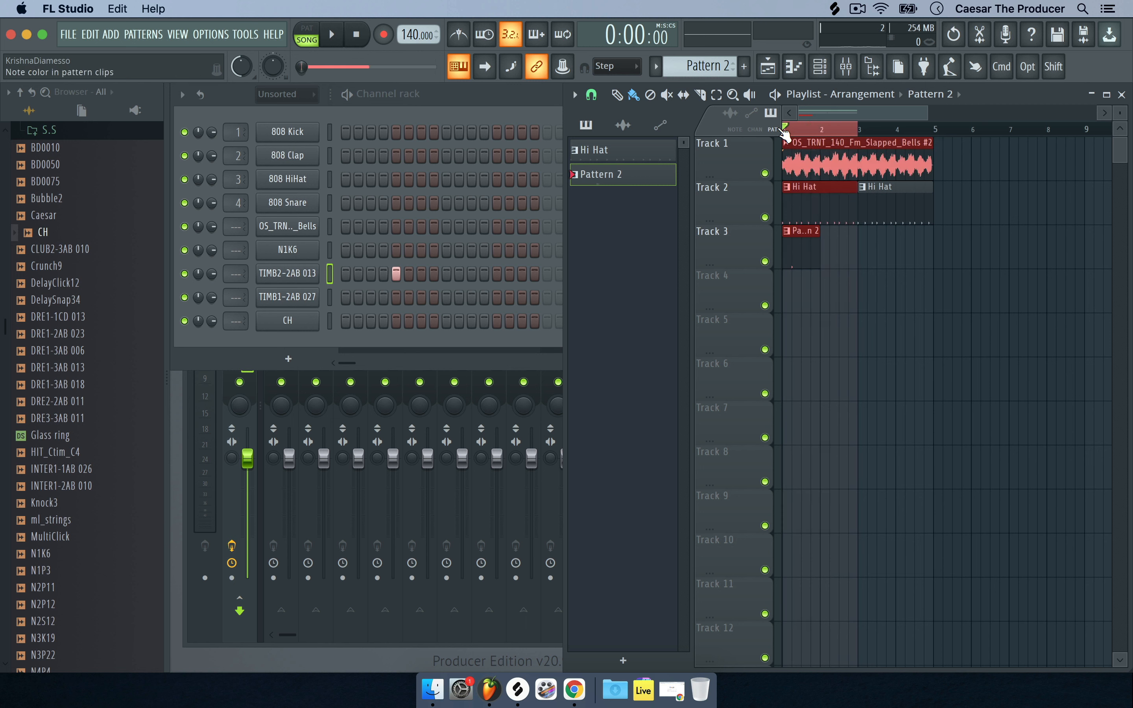
pyautogui.click(334, 35)
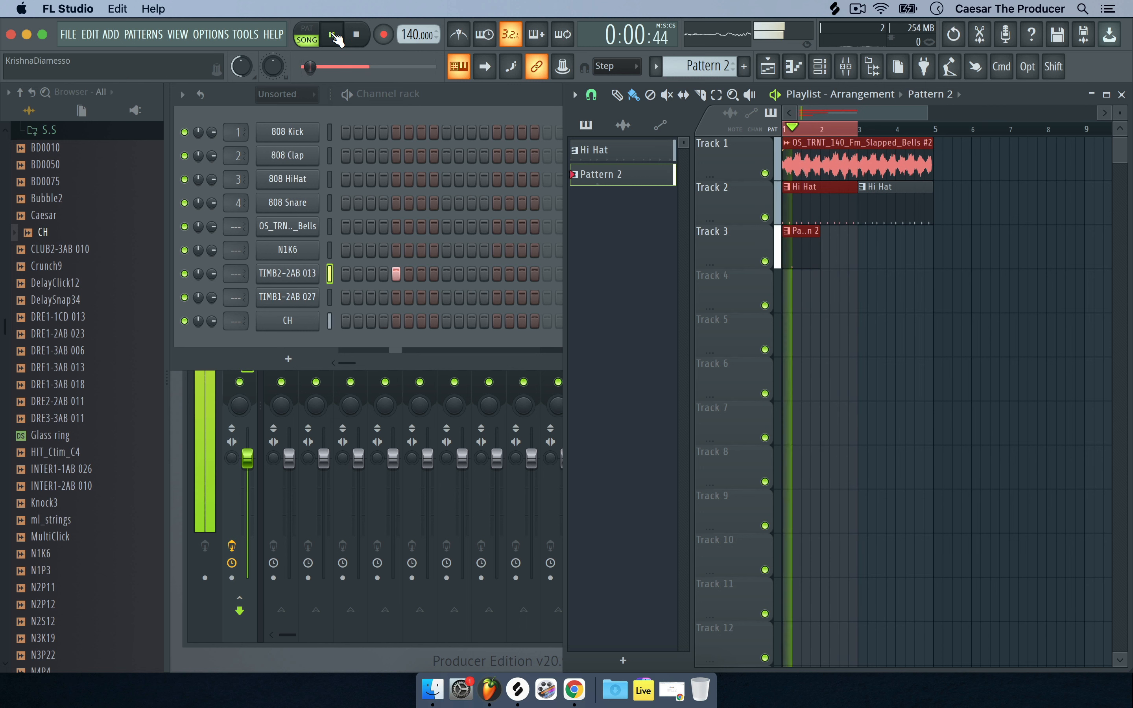
pyautogui.click(401, 278)
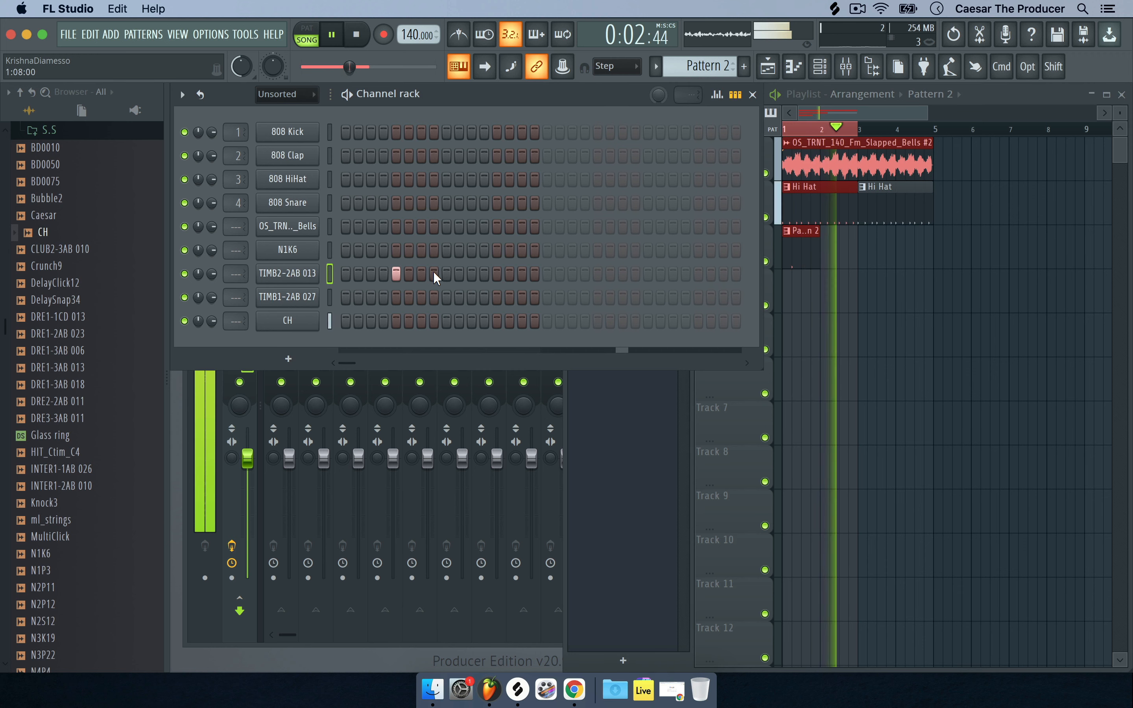
pyautogui.click(446, 274)
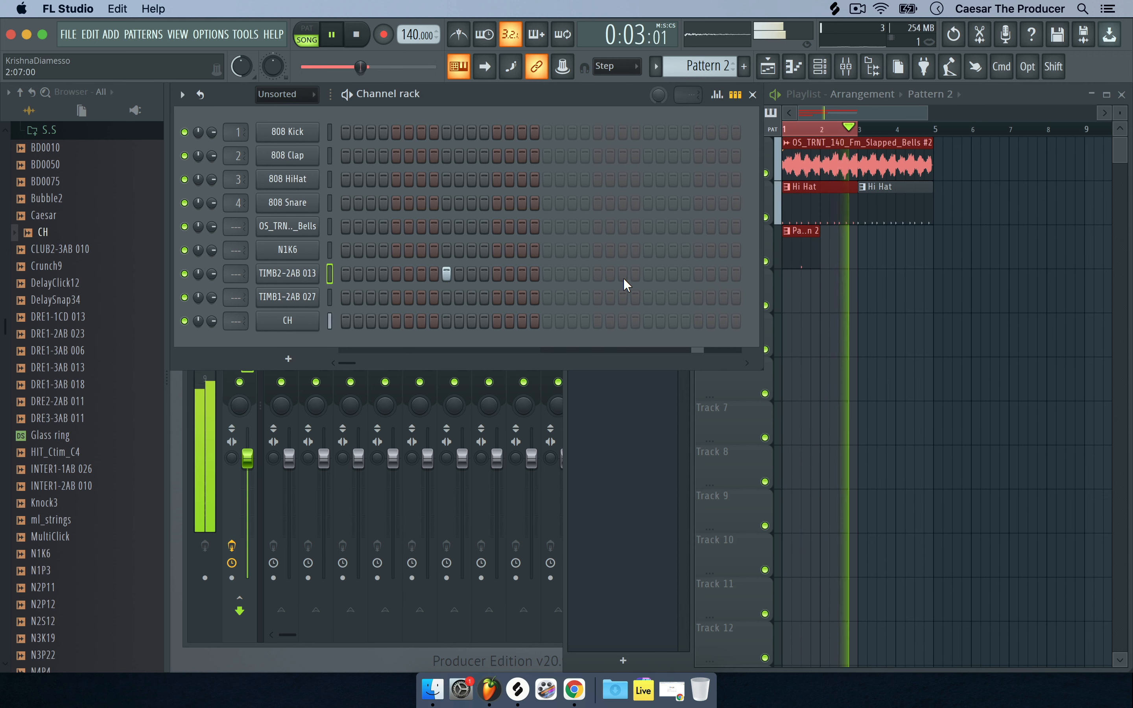
pyautogui.click(672, 274)
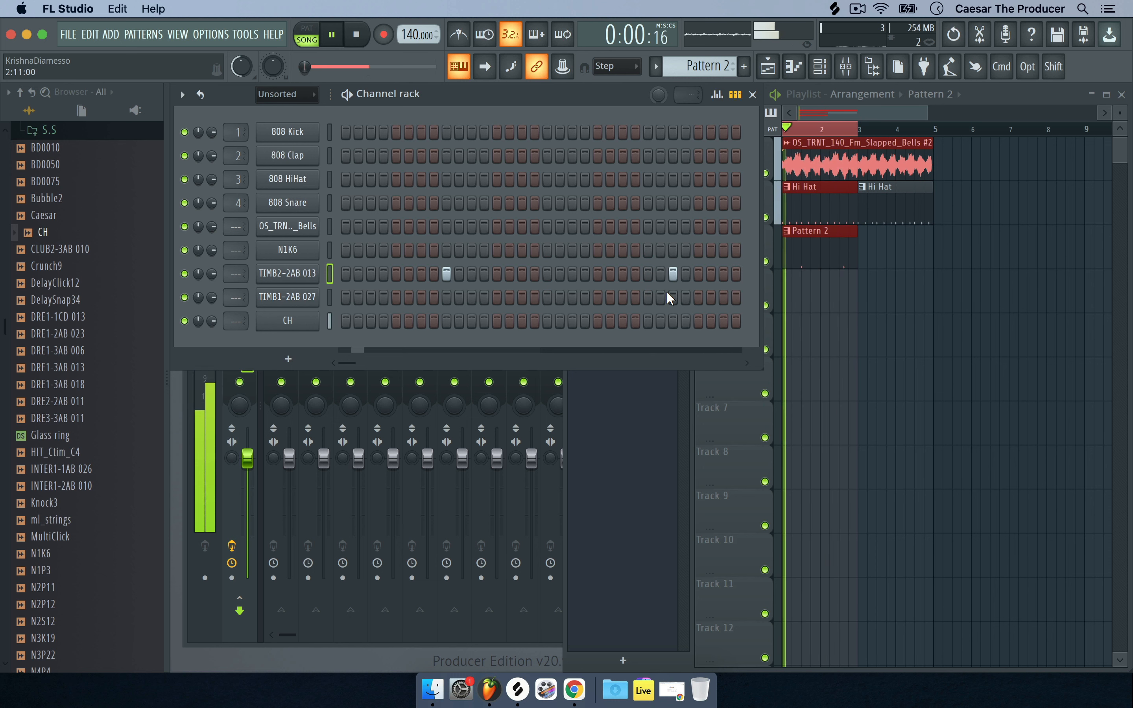
pyautogui.click(636, 428)
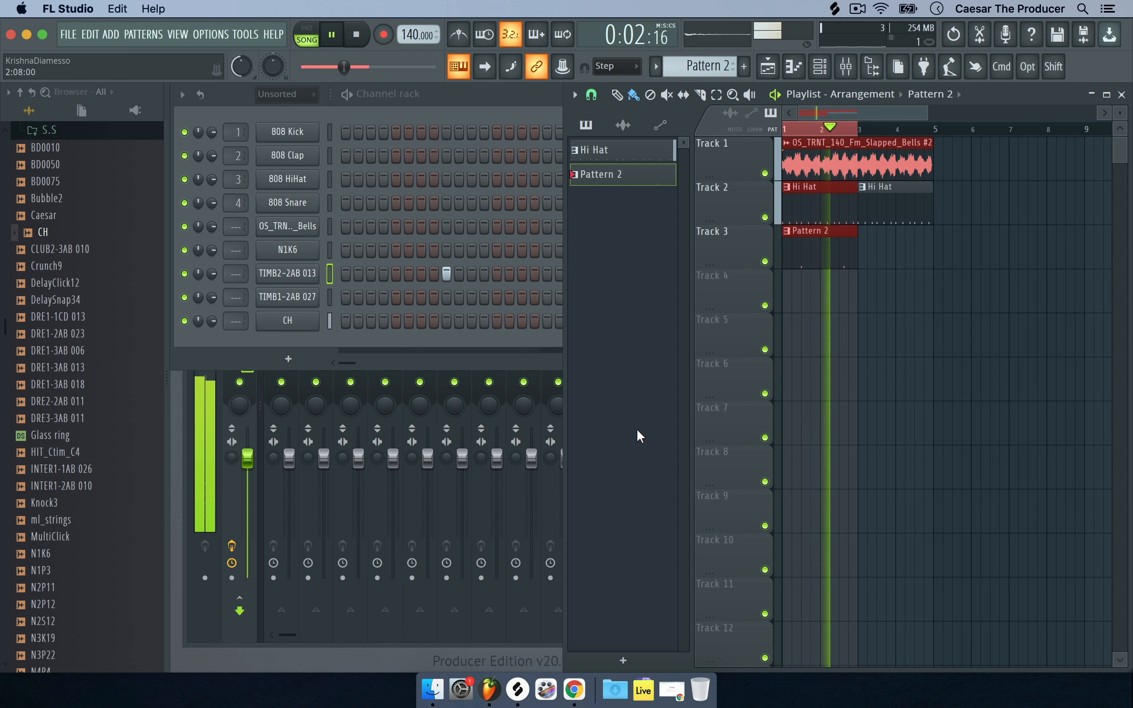
pyautogui.press('space')
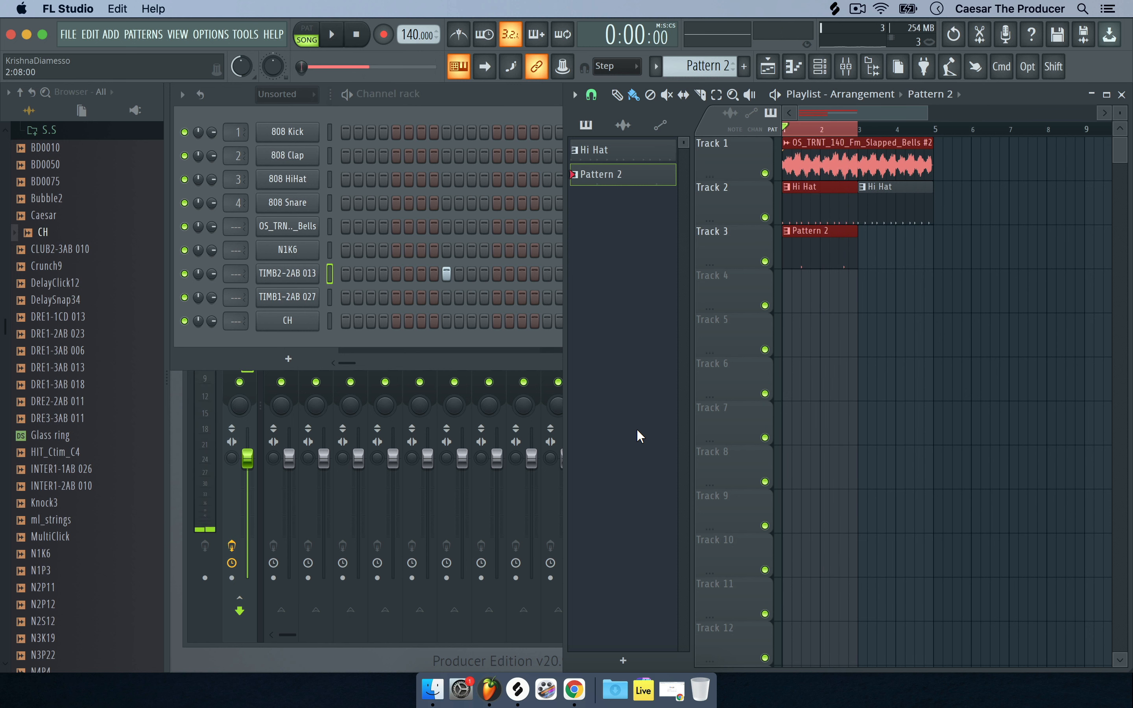
# Step: Add an N1K6 hit on step 1 of Pattern 2 during playback, and stop playing
pyautogui.press('space')
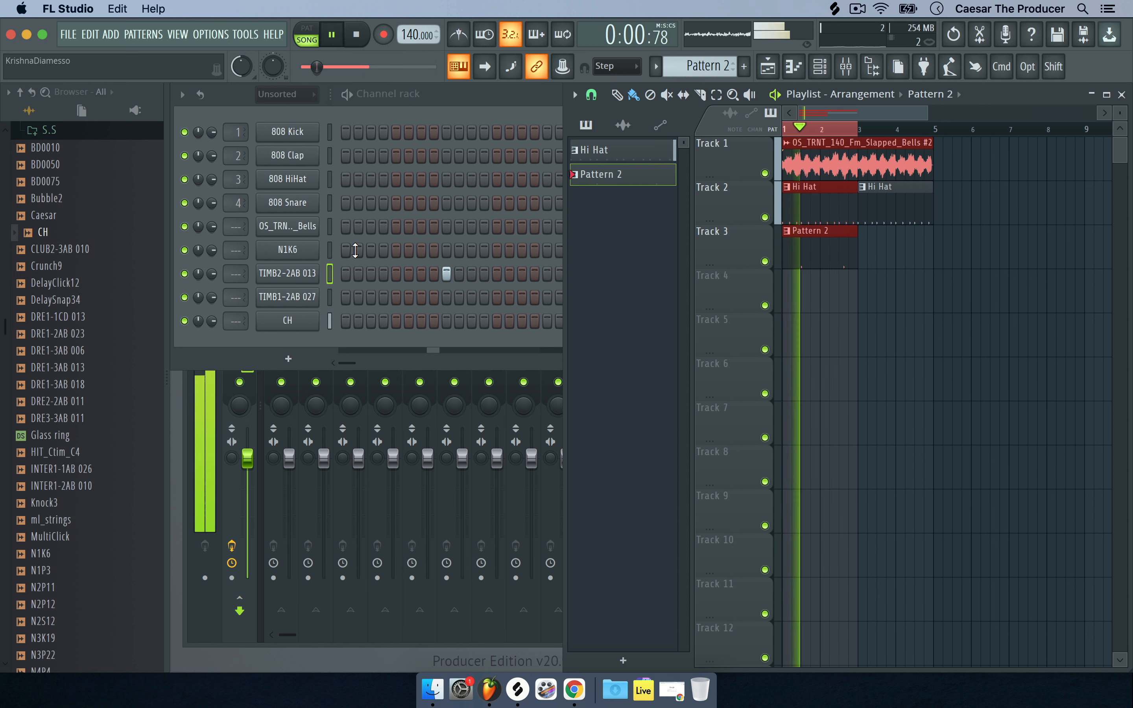
pyautogui.click(345, 250)
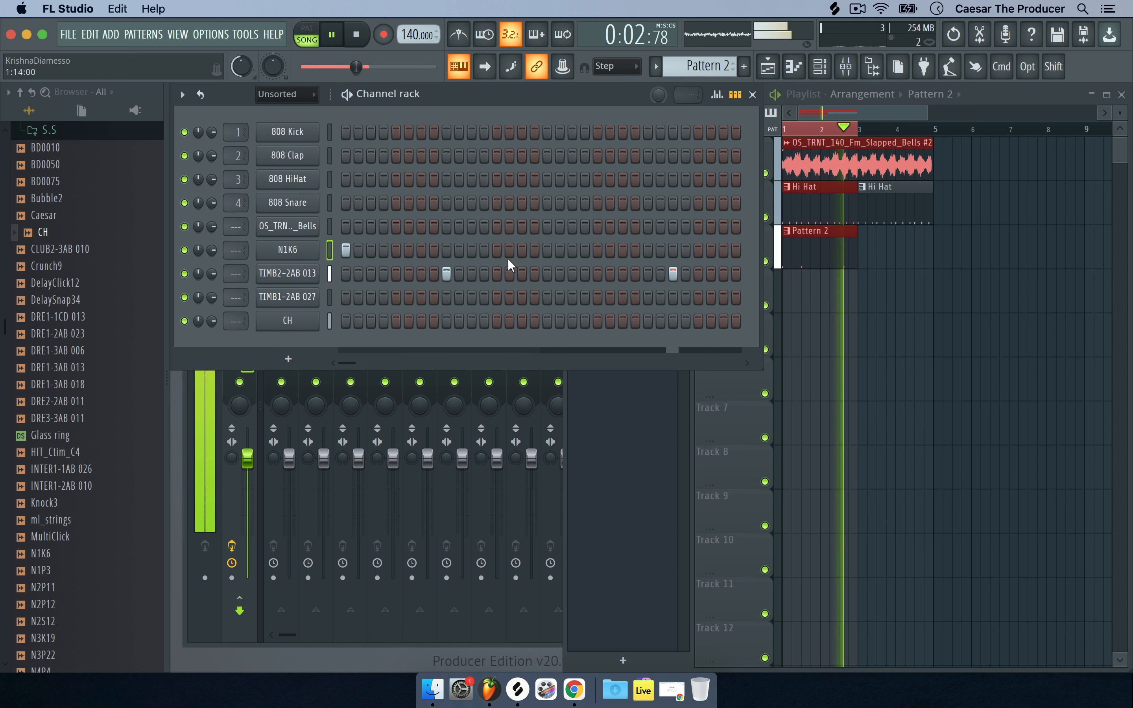
pyautogui.press('space')
# Step: Reset the root note of the N1K6 channel to C5 while Pattern 2 plays in pattern mode, and close its settings
pyautogui.click(288, 250)
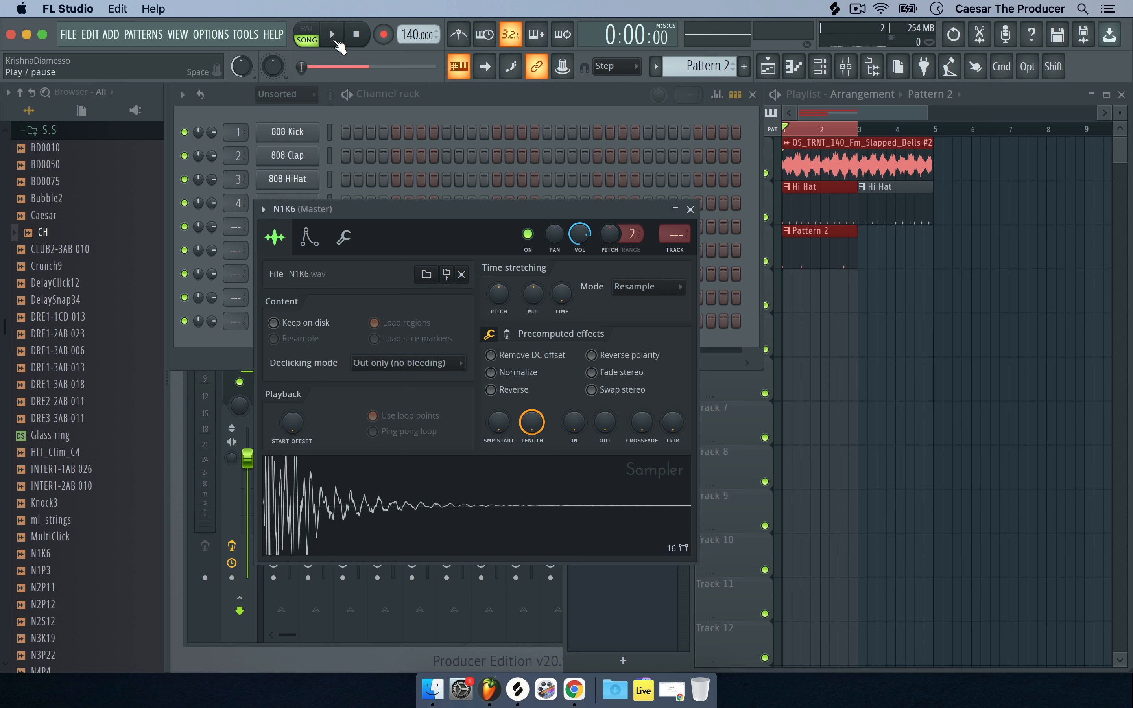
pyautogui.click(308, 34)
pyautogui.click(331, 32)
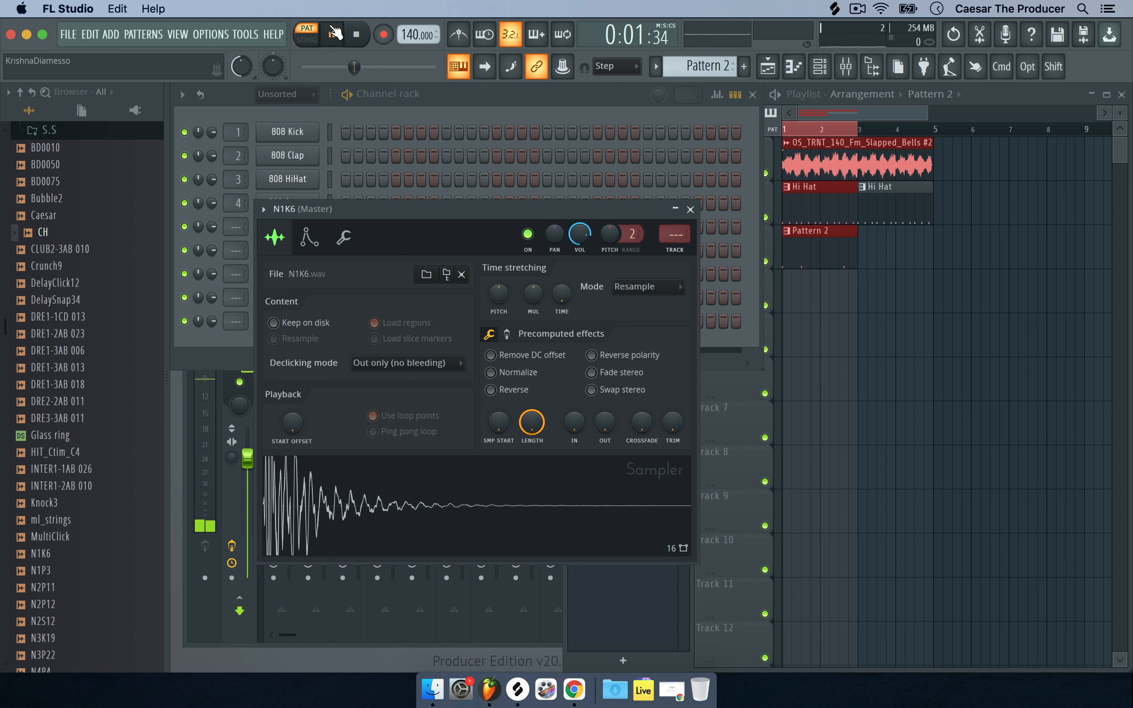
pyautogui.click(309, 238)
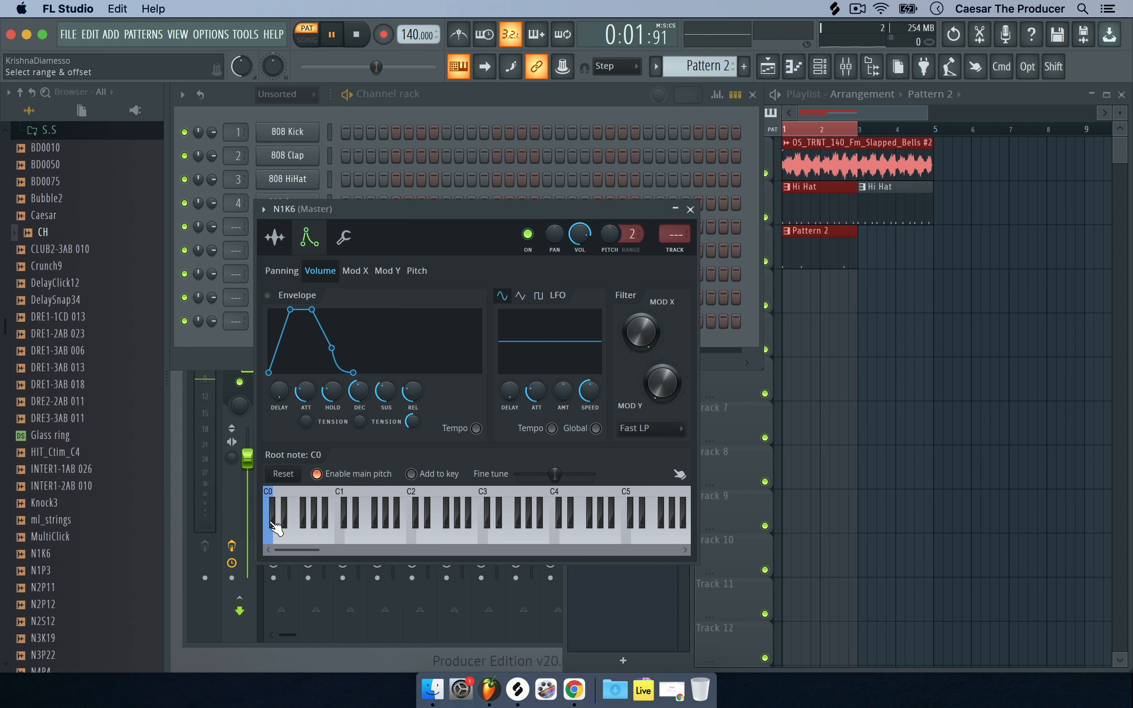
pyautogui.click(286, 474)
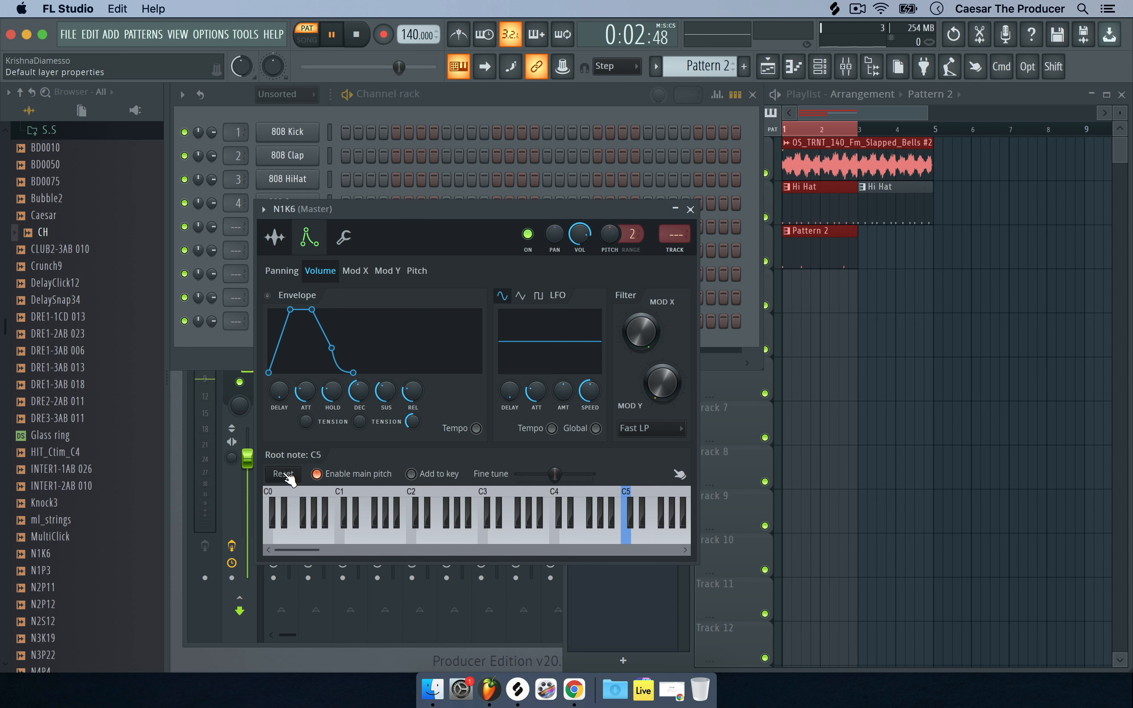
pyautogui.click(683, 210)
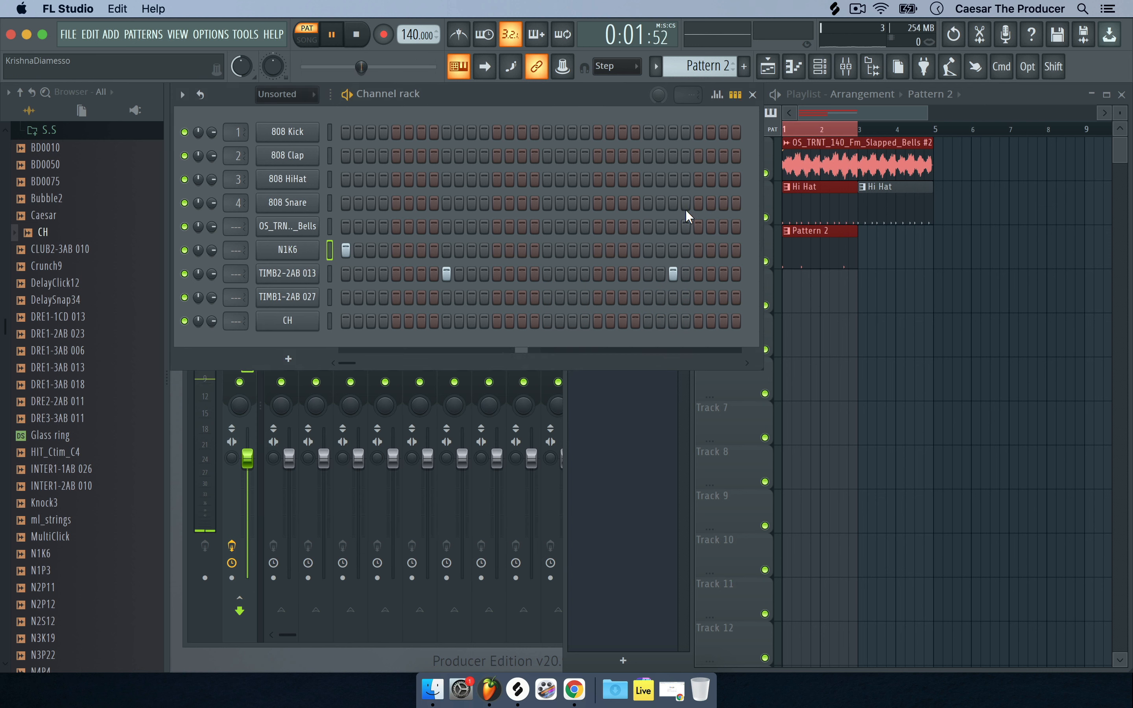
# Step: Play the arrangement in song mode to hear the drums with the bells loop, and stop playback
pyautogui.click(616, 453)
pyautogui.click(309, 40)
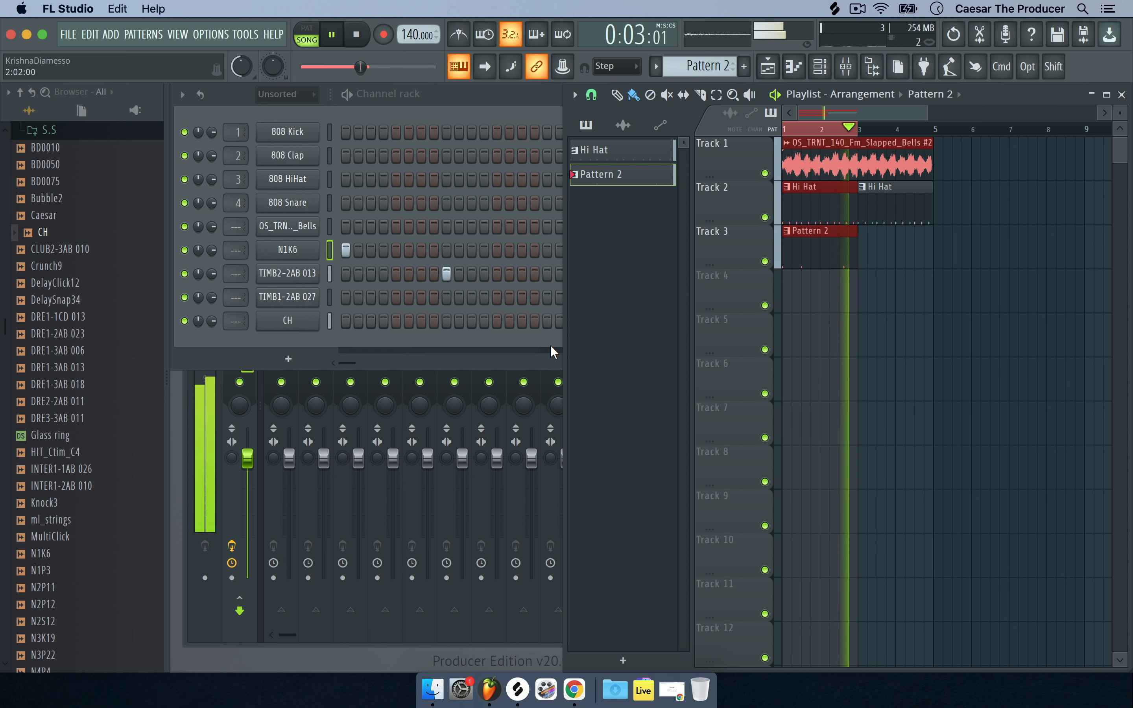
pyautogui.press('space')
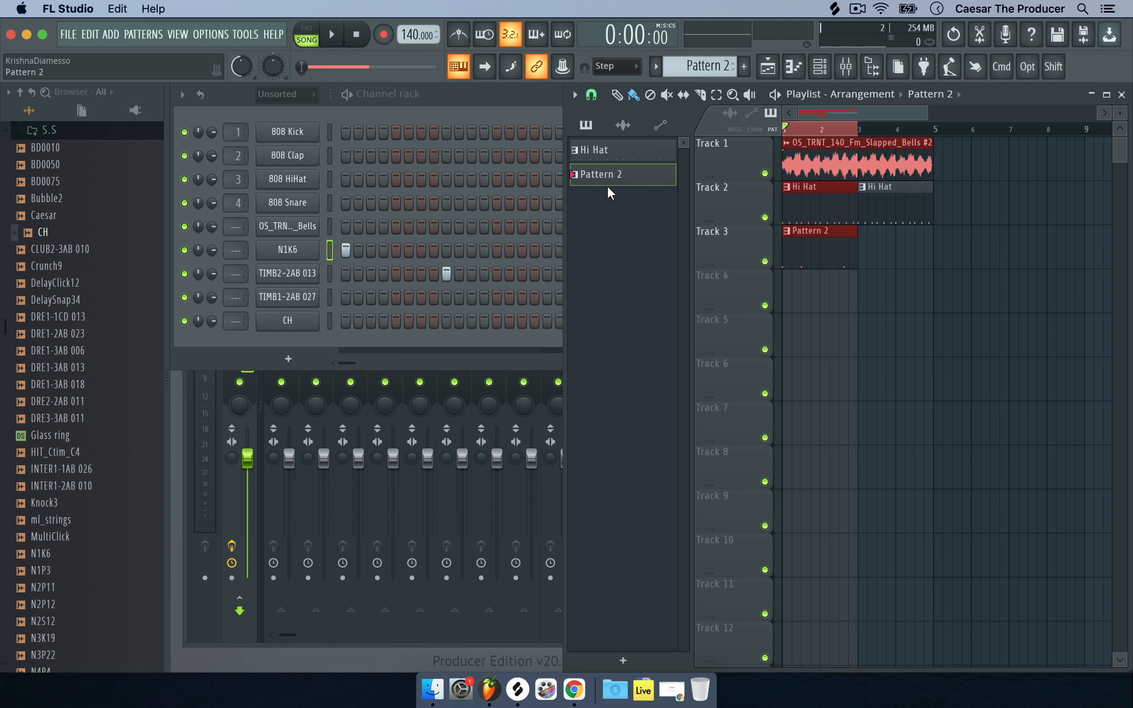
# Step: Rename Pattern 2 as "Drumz #1"
pyautogui.click(399, 350)
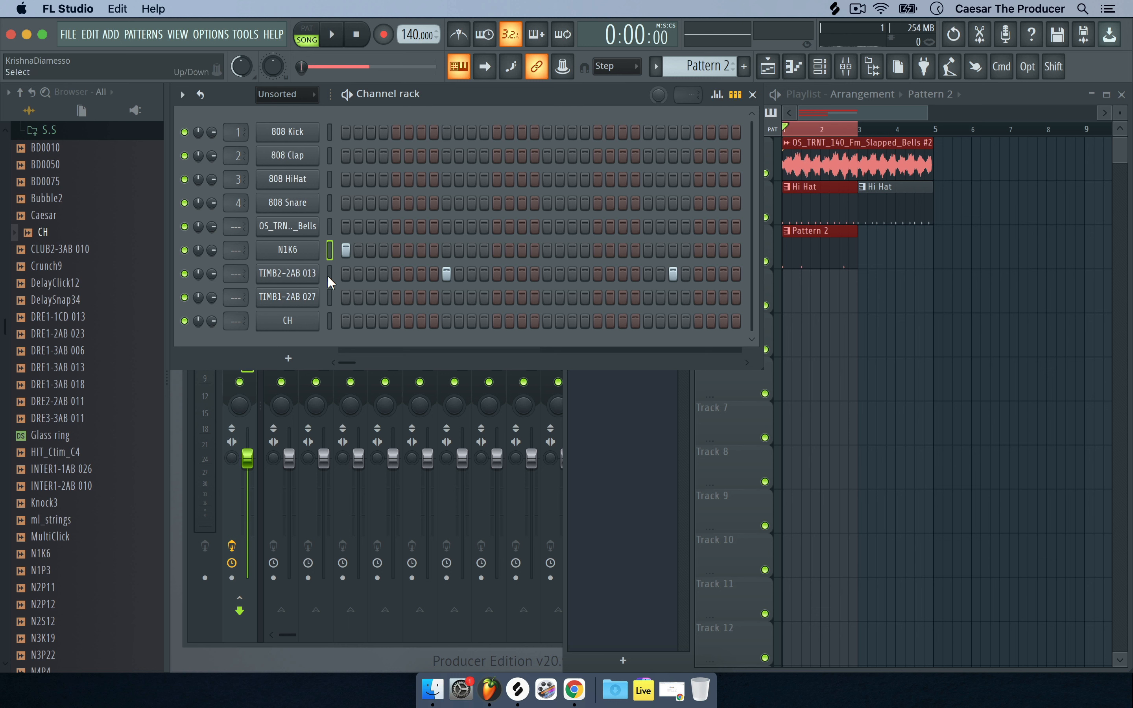
pyautogui.click(612, 418)
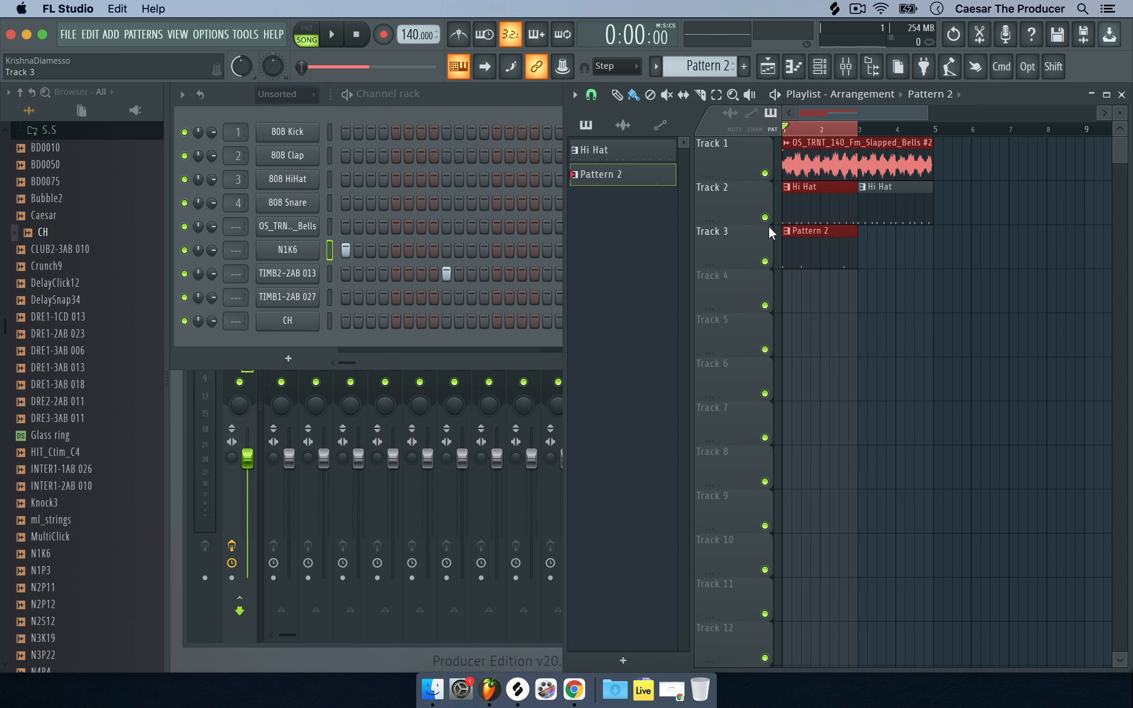
pyautogui.rightClick(597, 170)
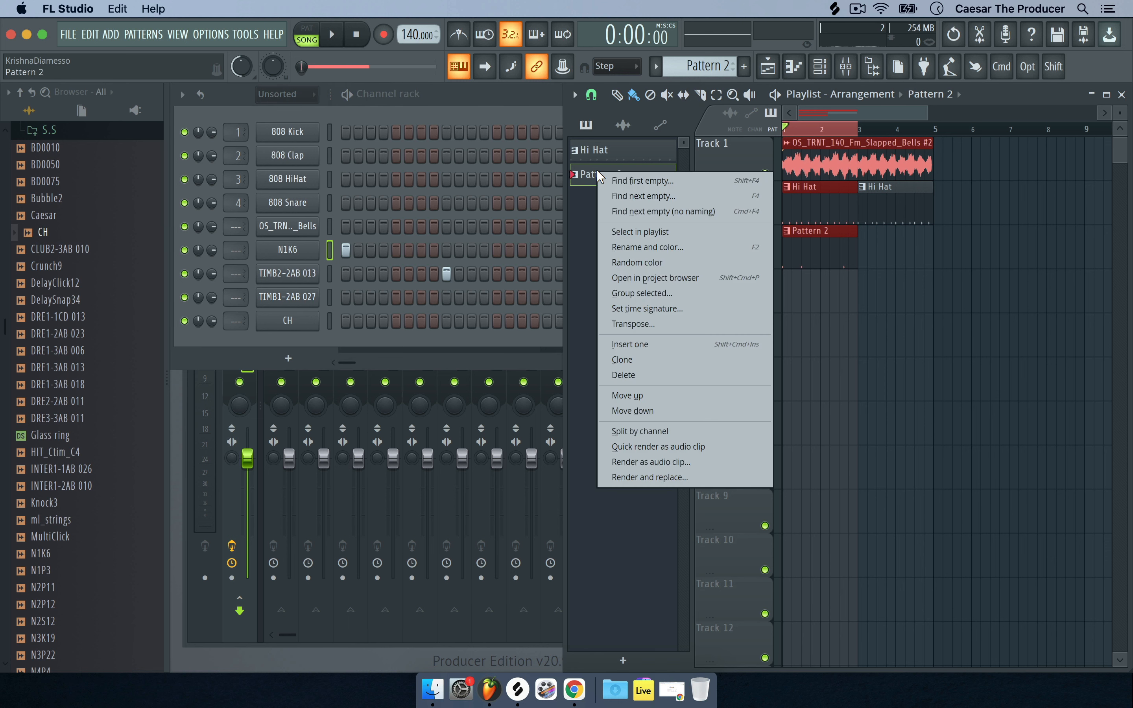
pyautogui.click(584, 174)
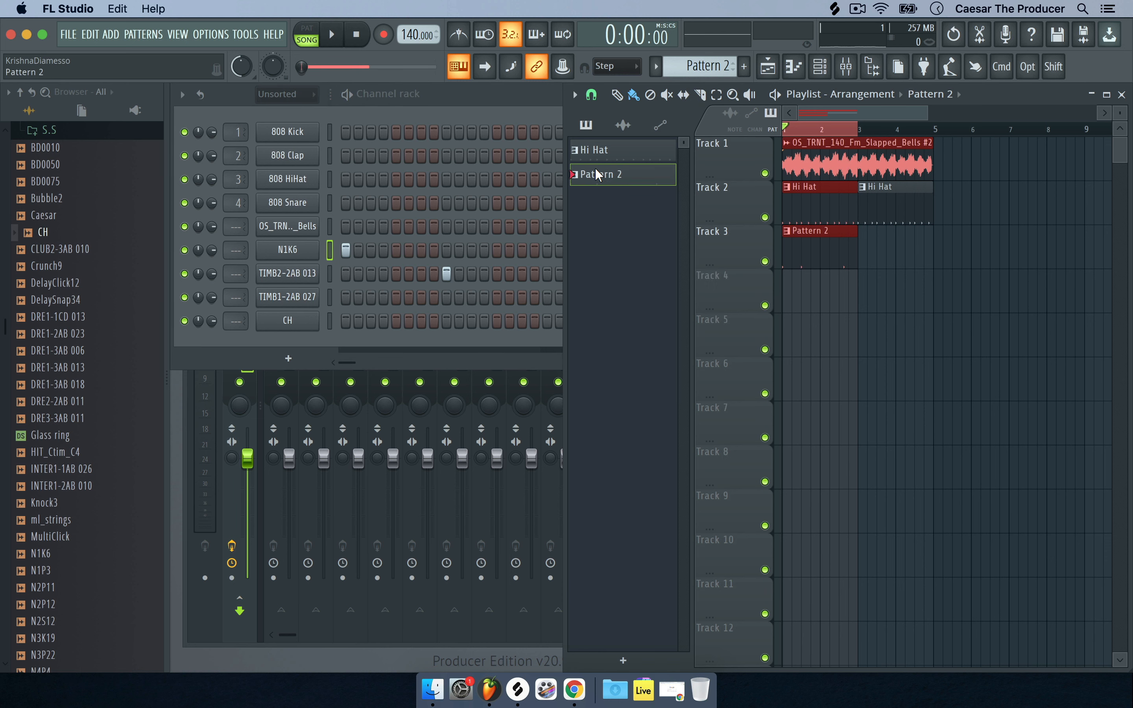
pyautogui.rightClick(604, 174)
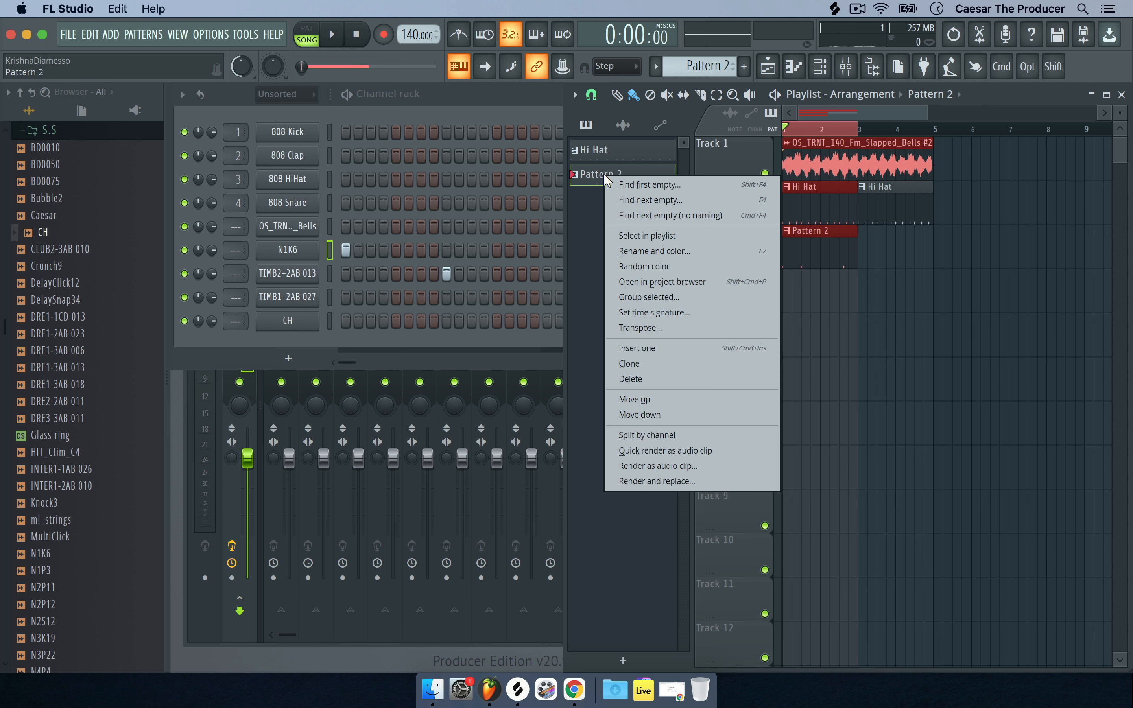
pyautogui.click(680, 248)
pyautogui.write('D')
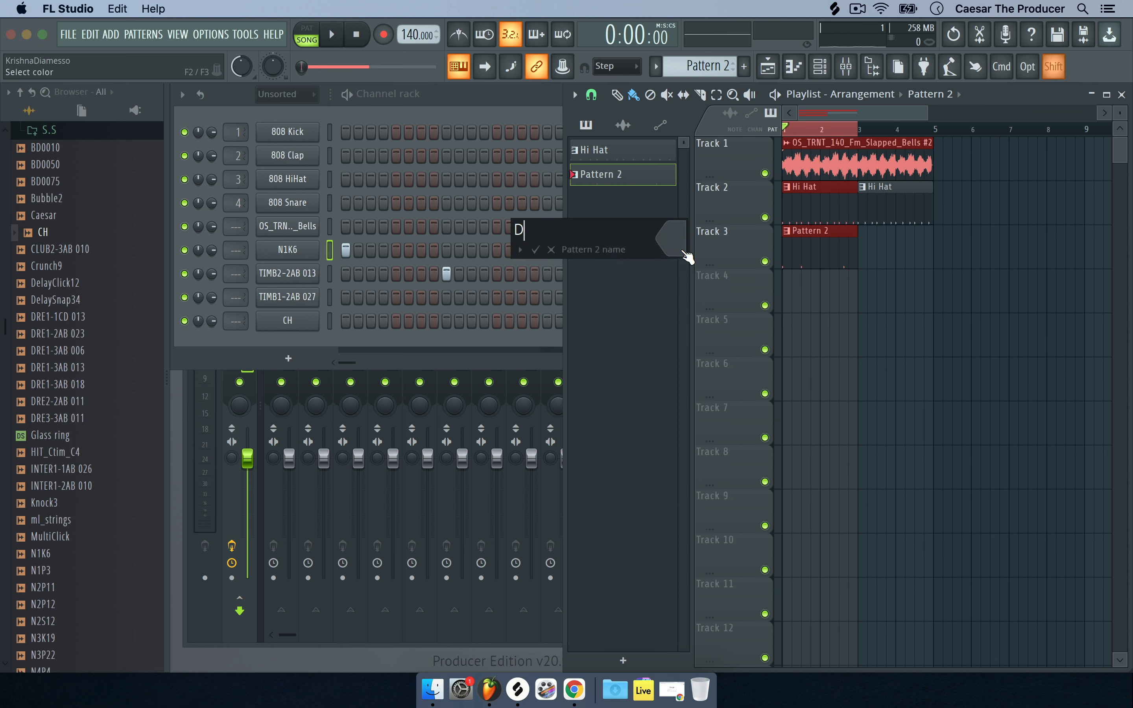
pyautogui.write('rumz #1')
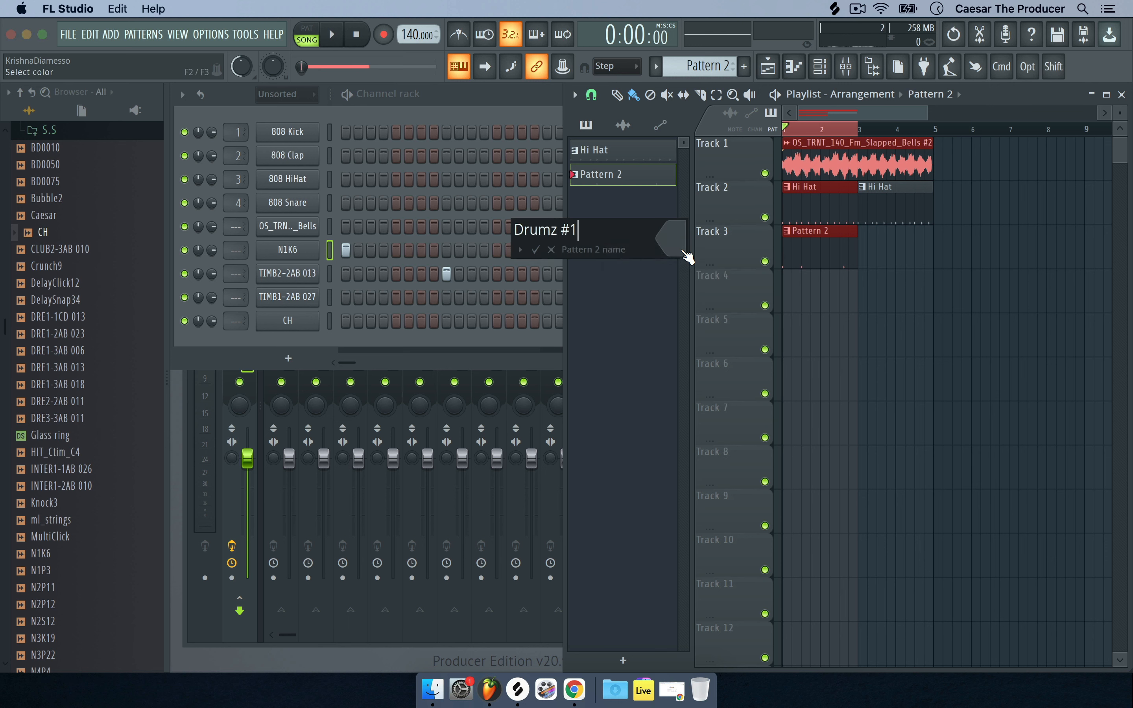
pyautogui.click(536, 250)
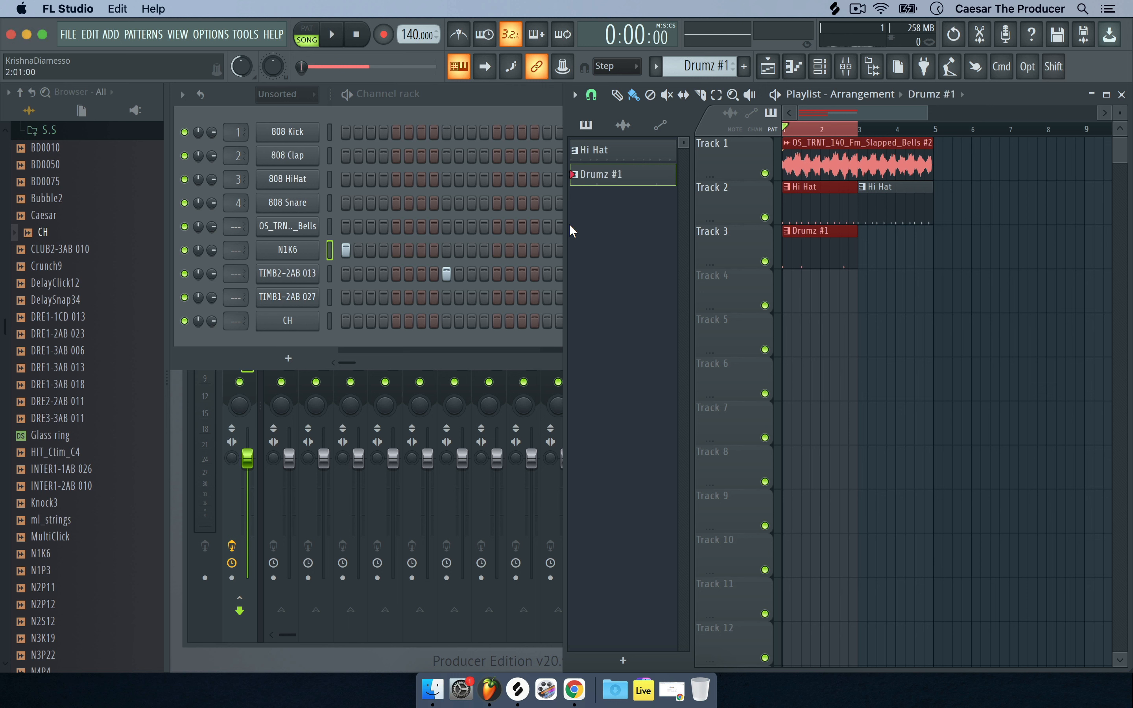
# Step: Clone the Drumz #1 pattern and make the copy the active pattern in the channel rack
pyautogui.rightClick(621, 182)
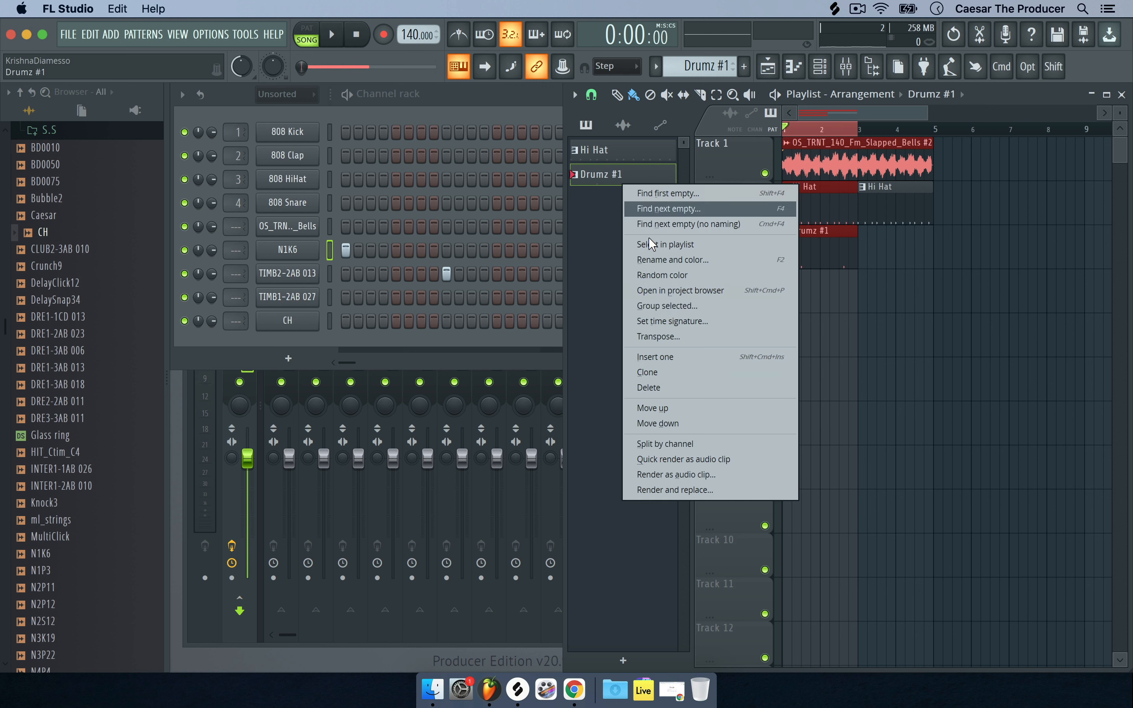
pyautogui.click(655, 372)
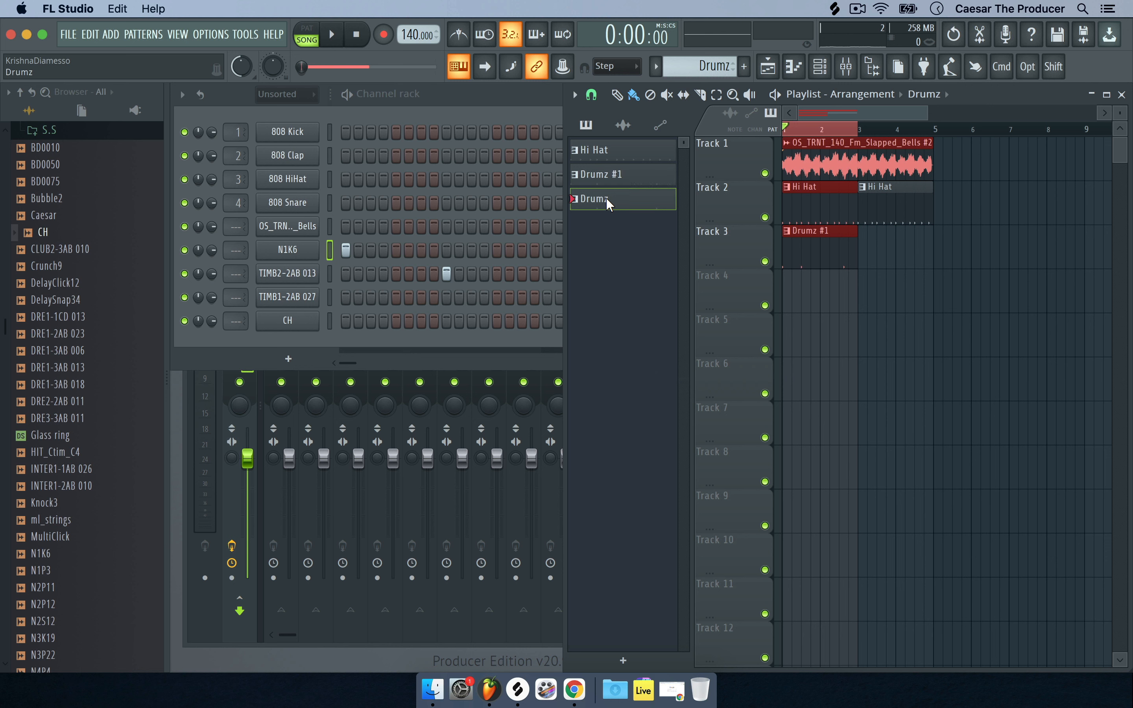
pyautogui.click(604, 176)
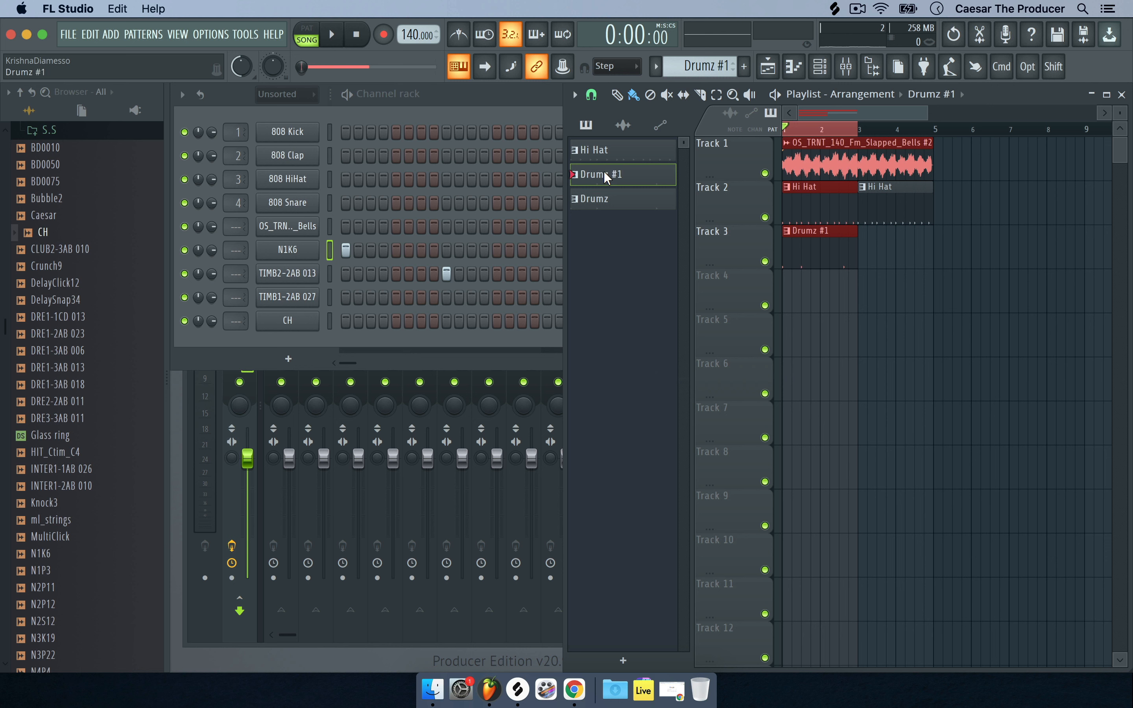
pyautogui.click(604, 199)
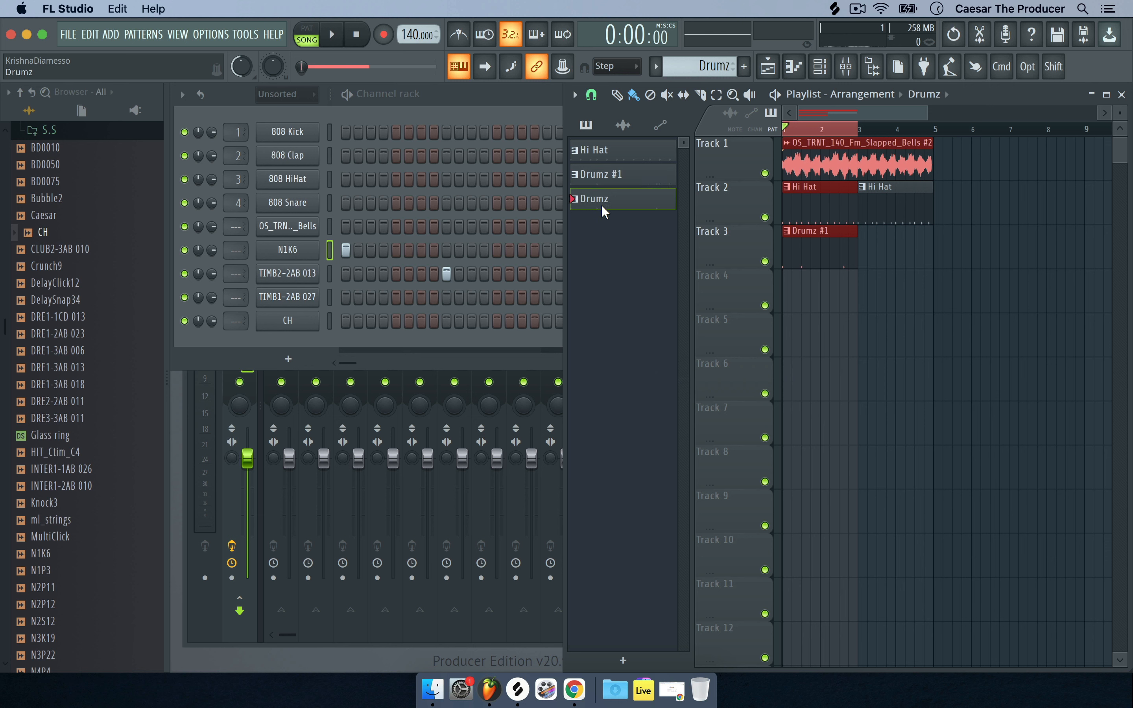
pyautogui.click(483, 350)
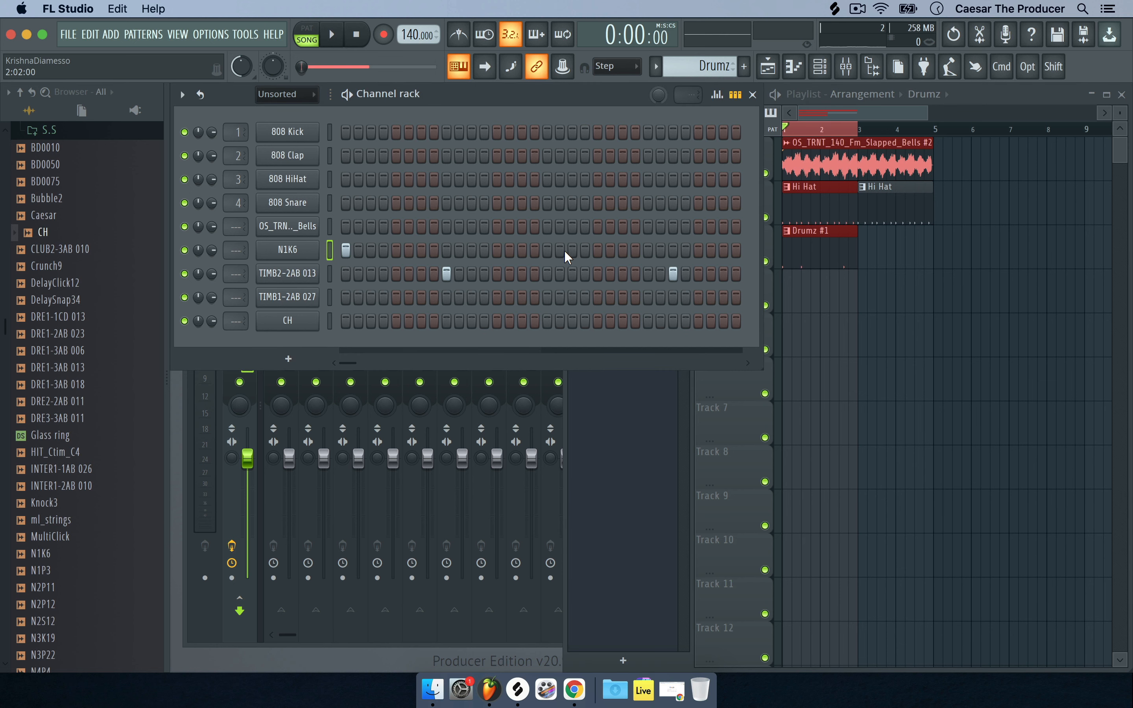
# Step: During song playback, place a Drumz clip at bar 3 of Track 4 and extend the loop selection over bars 1 to 4
pyautogui.click(333, 35)
pyautogui.click(625, 412)
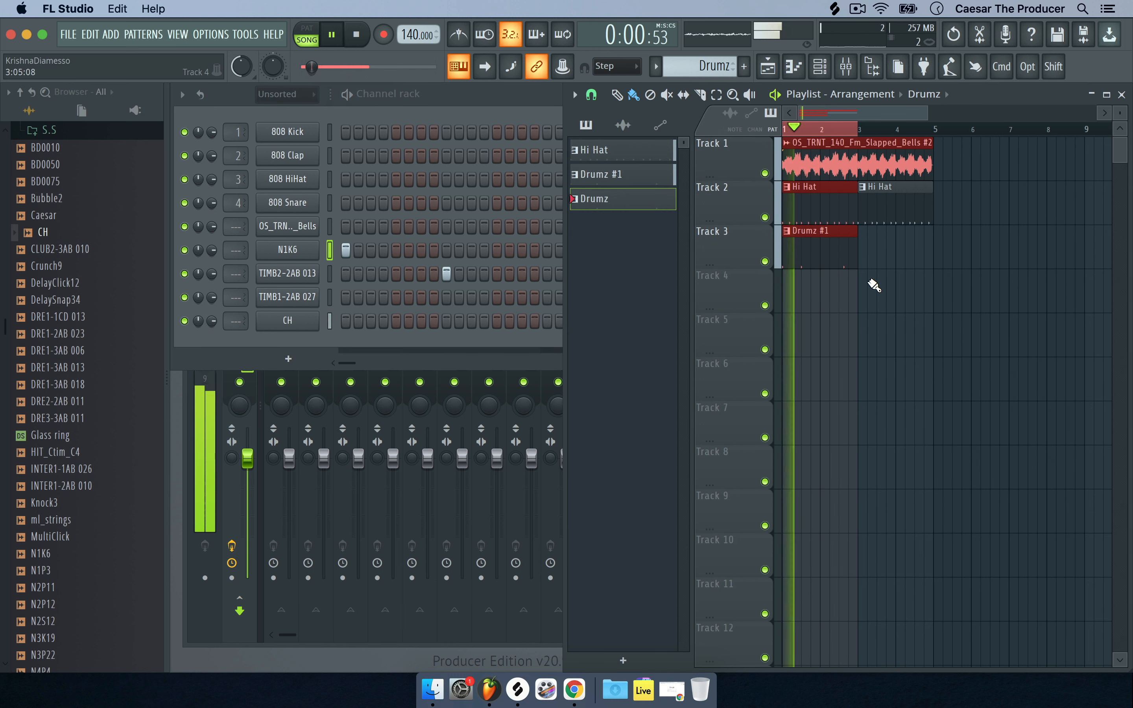
pyautogui.click(870, 294)
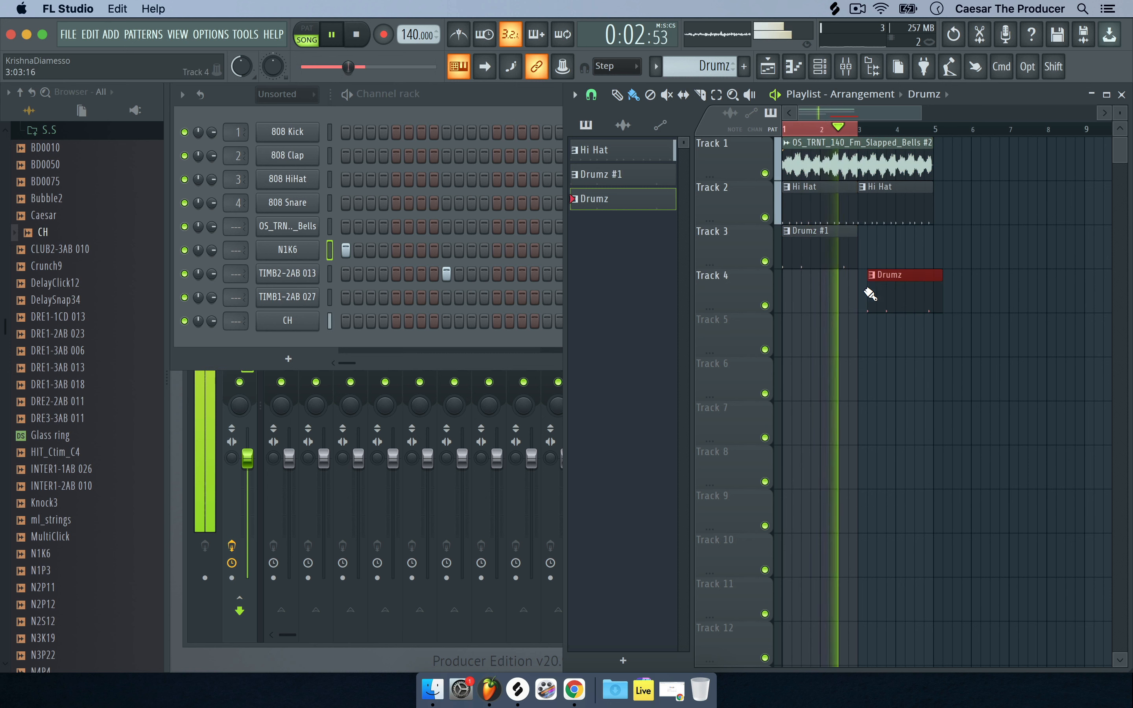
pyautogui.moveTo(896, 298); pyautogui.dragTo(892, 298)
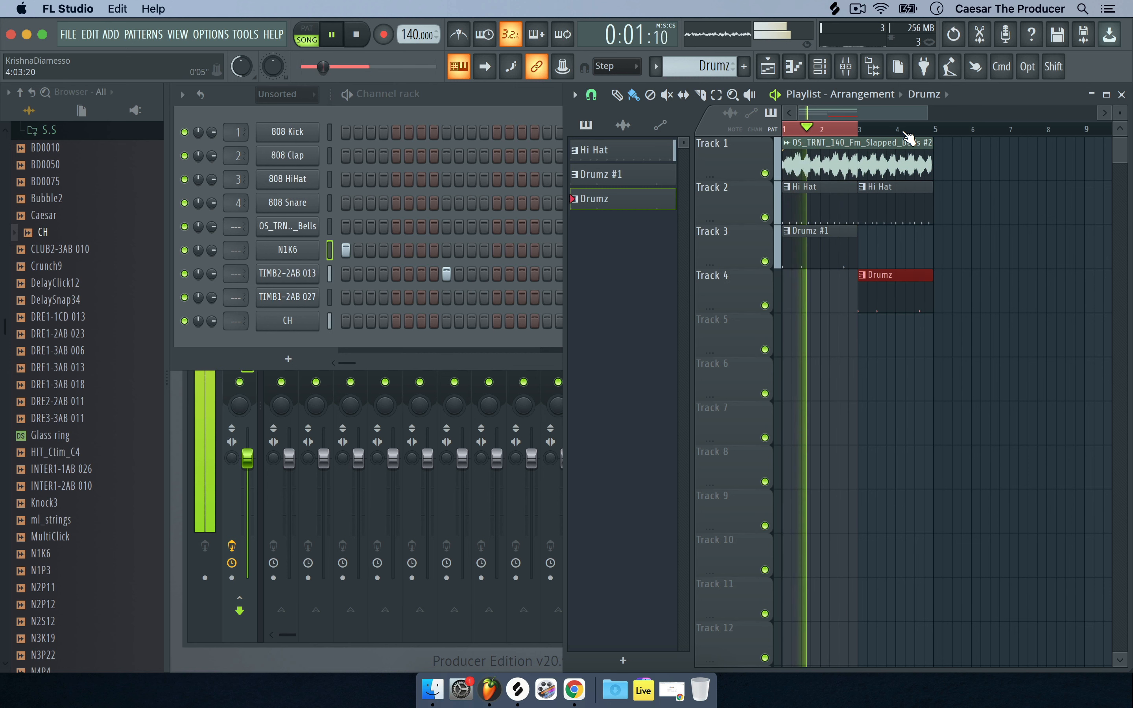
pyautogui.press('super+a')
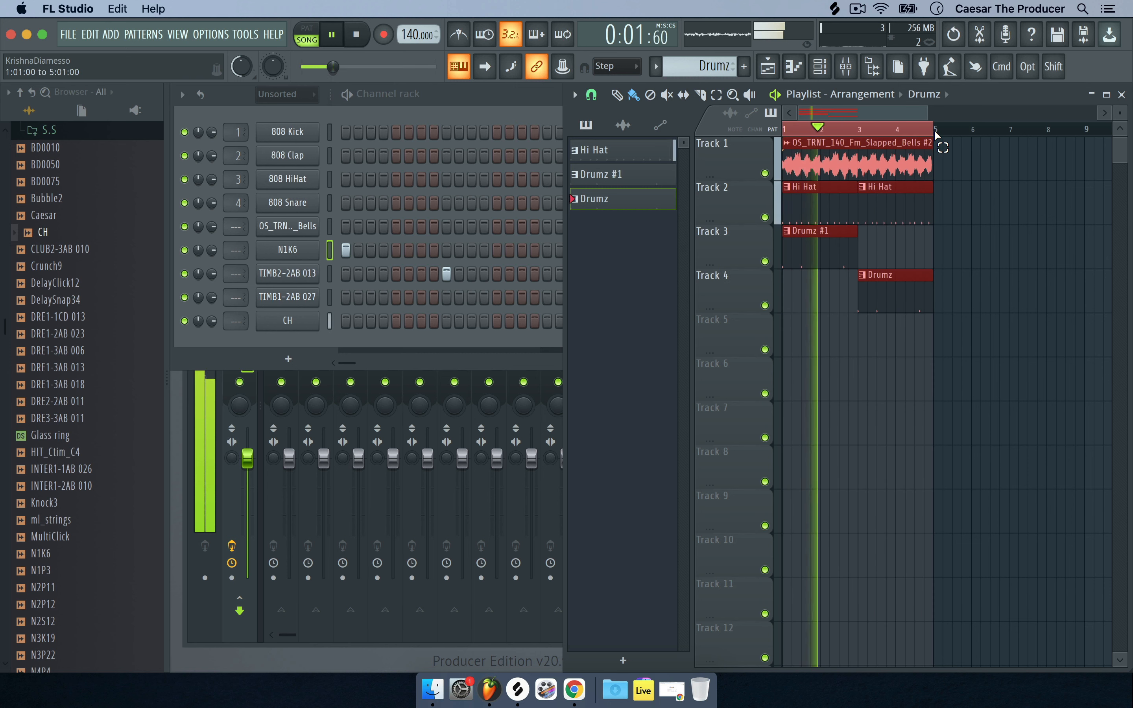
# Step: Add N1K6 hits on steps 21, 25 and 29 of the Drumz pattern during playback, and stop playing
pyautogui.click(506, 337)
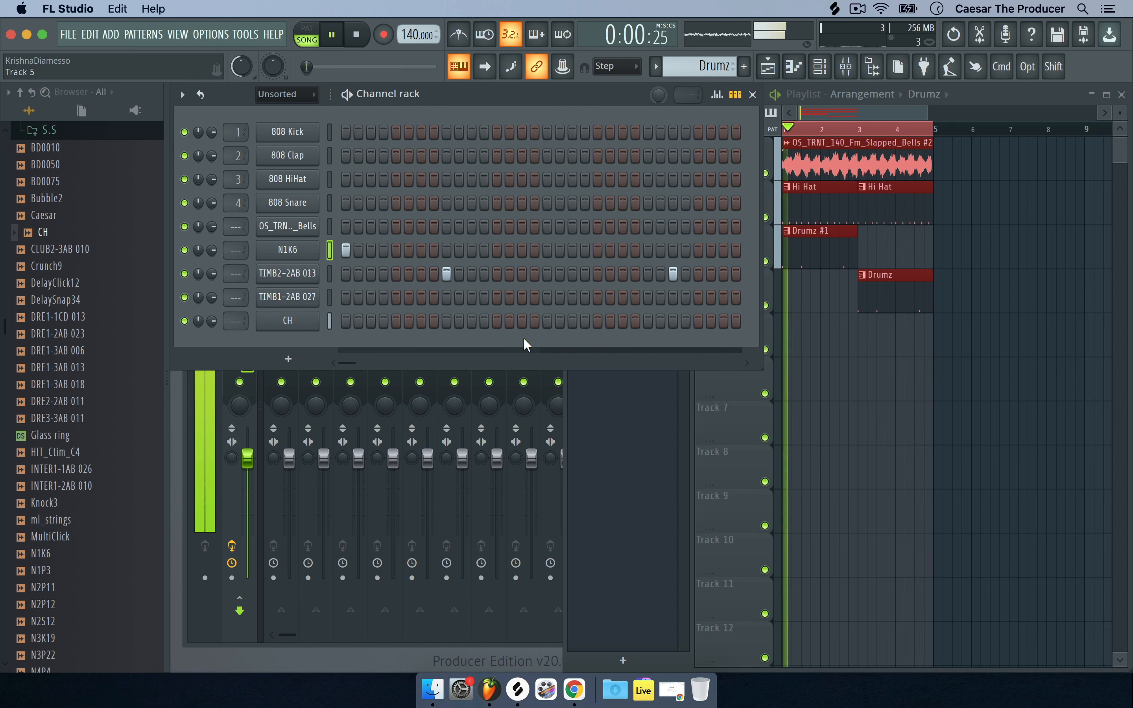
pyautogui.click(594, 248)
pyautogui.click(648, 251)
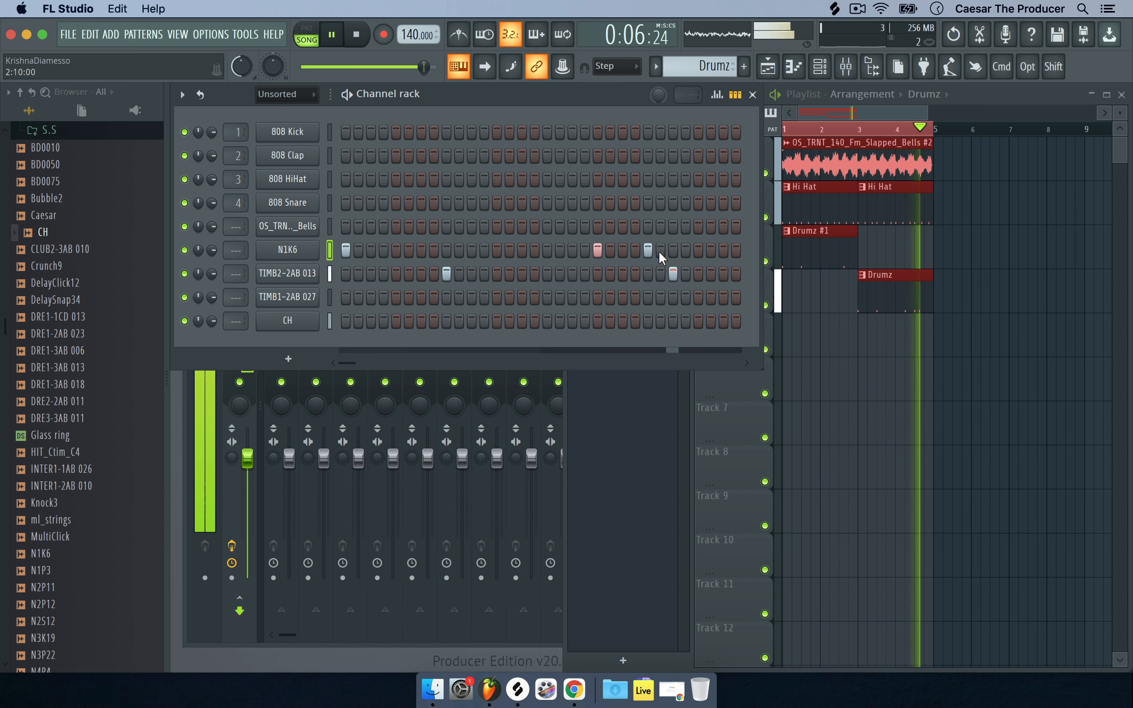
pyautogui.click(698, 251)
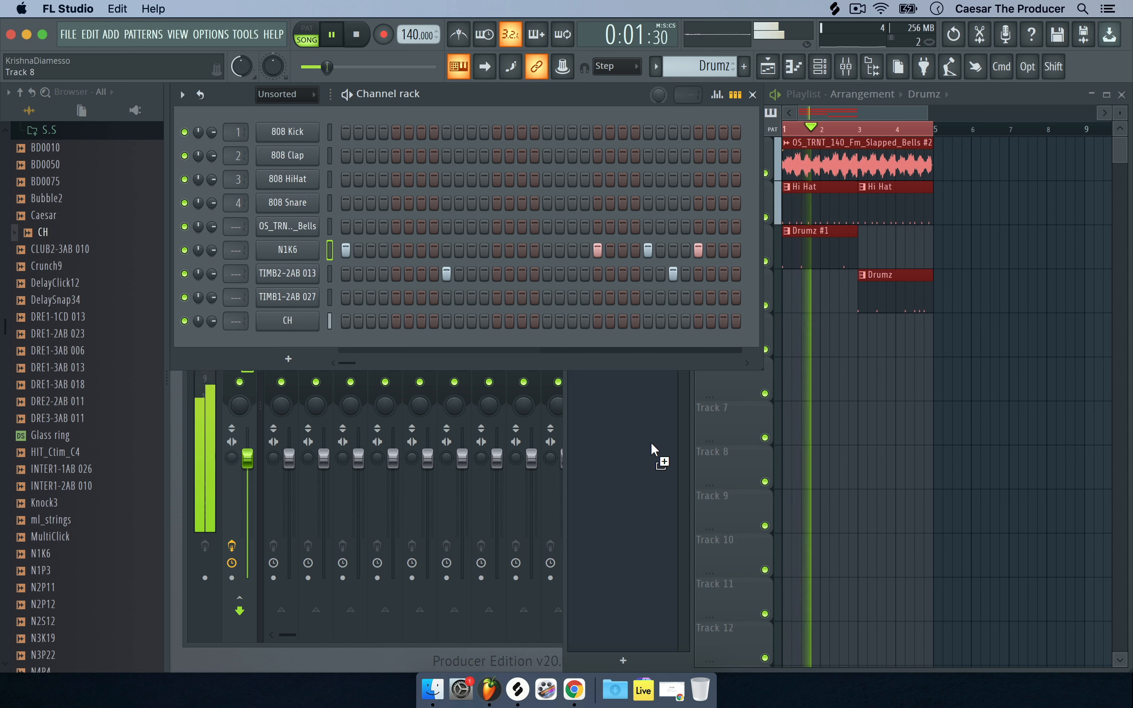
pyautogui.click(652, 443)
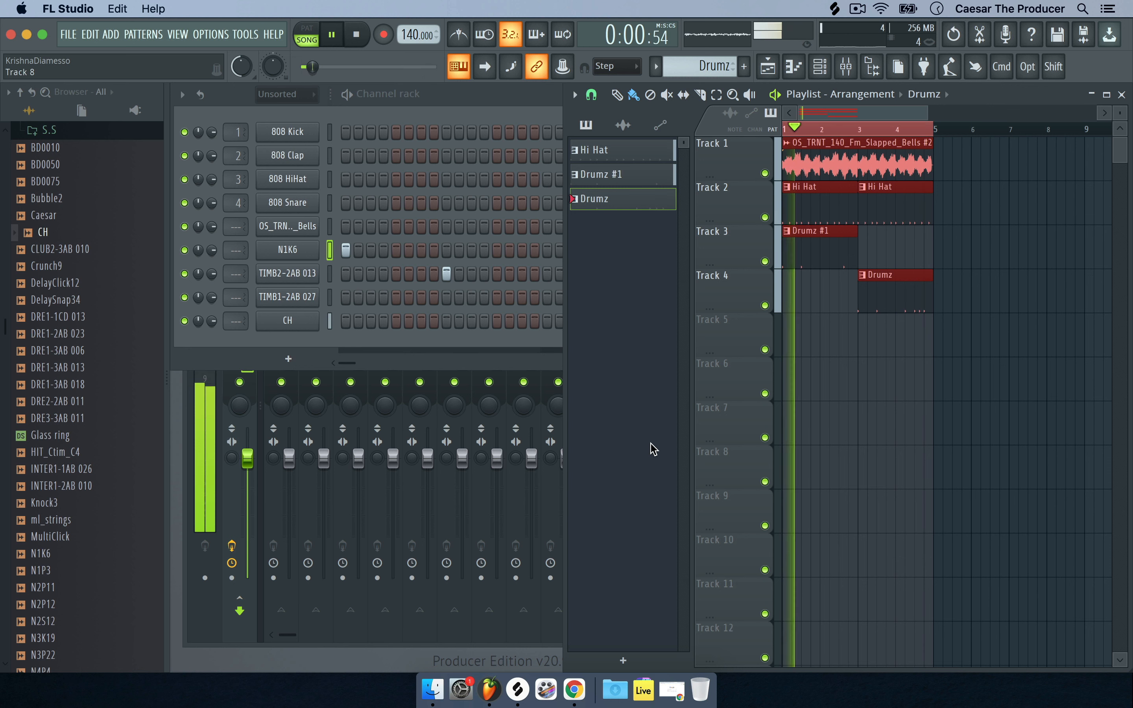
pyautogui.press('space')
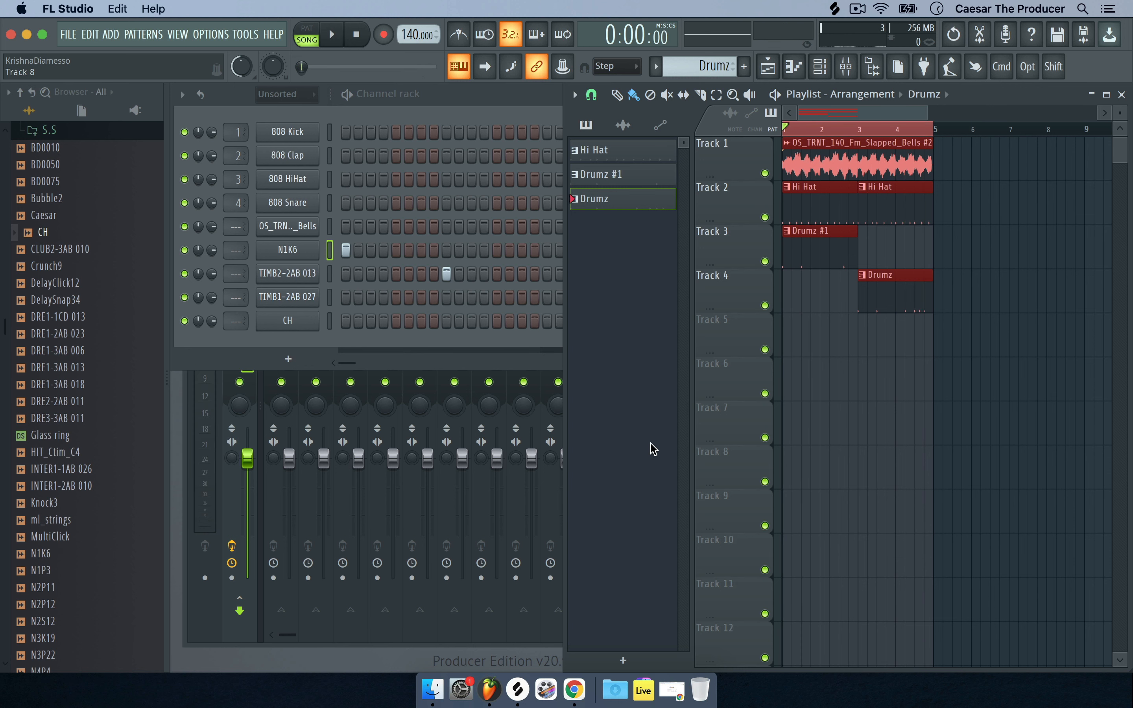
# Step: Play the Drumz #1 pattern on its own in pattern mode, pause it and switch back to the Drumz pattern
pyautogui.click(507, 117)
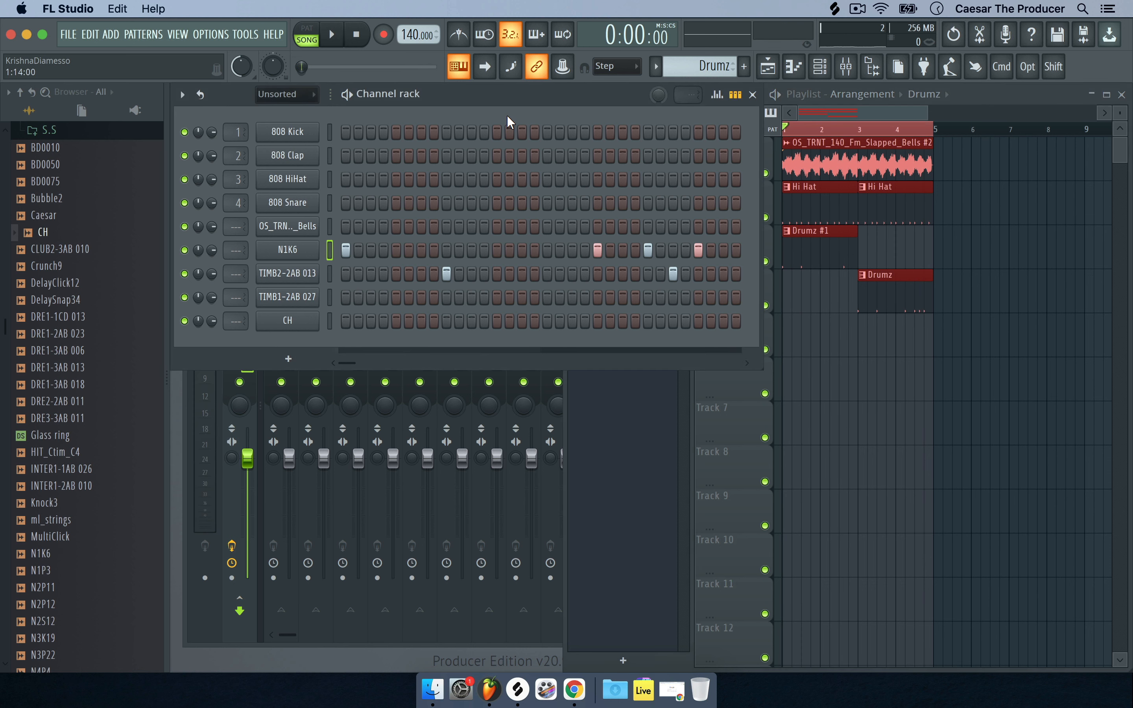
pyautogui.click(657, 440)
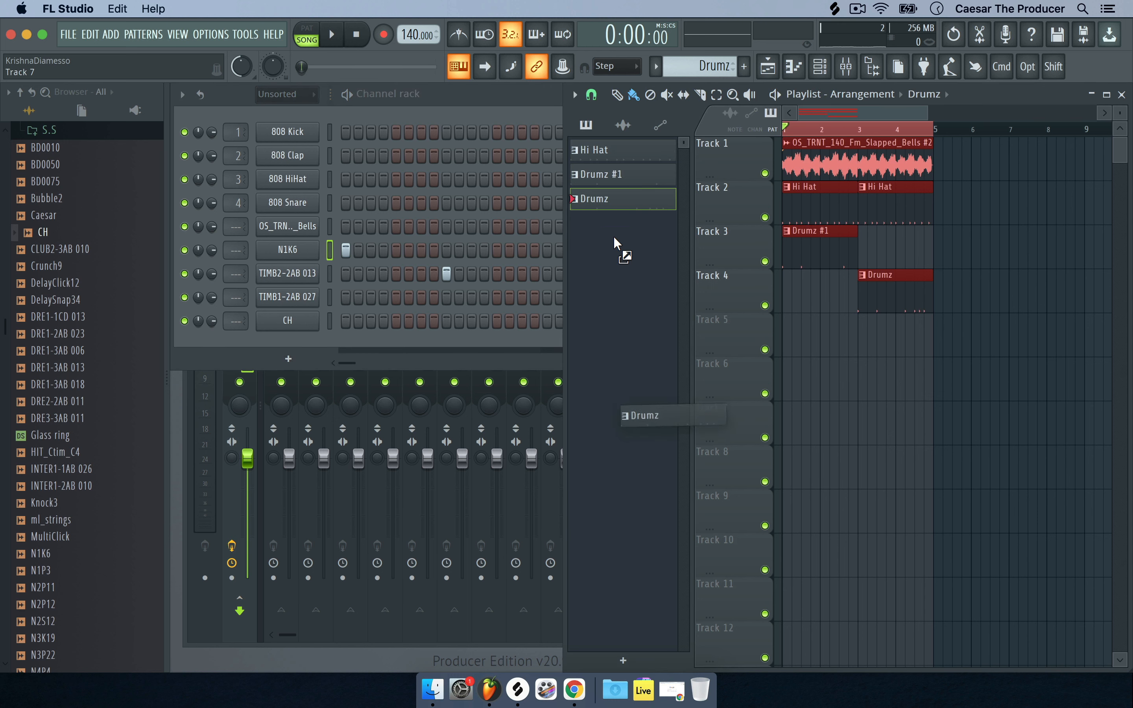
pyautogui.click(598, 177)
pyautogui.click(391, 100)
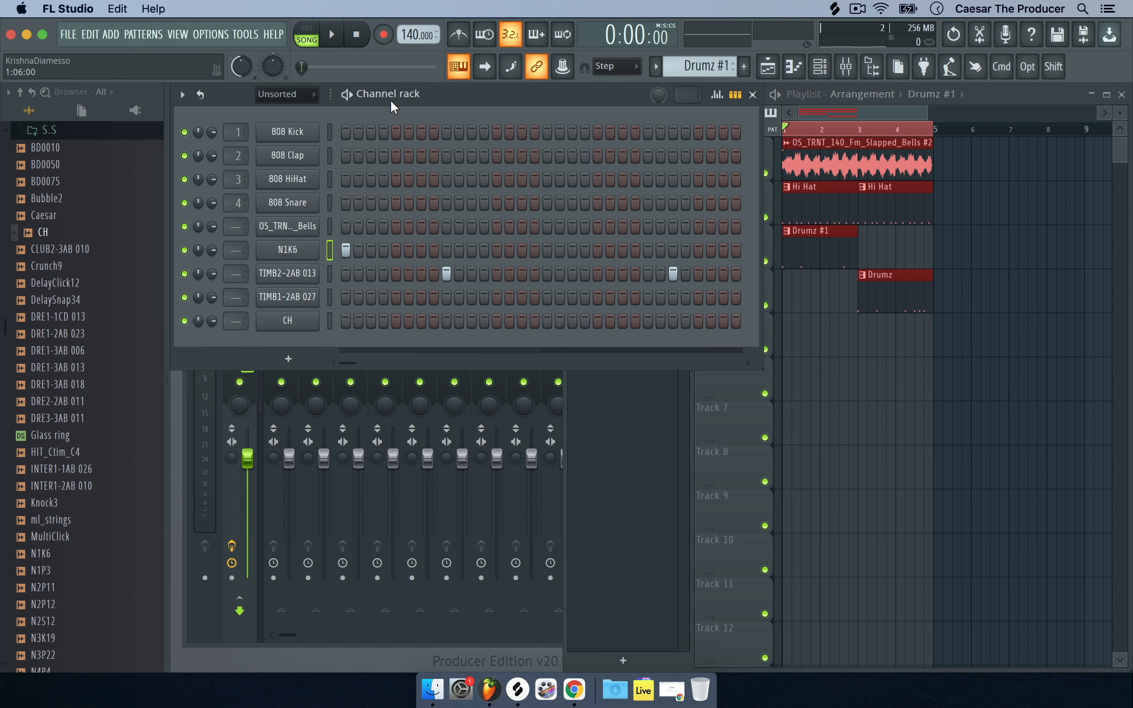
pyautogui.click(307, 34)
pyautogui.click(331, 34)
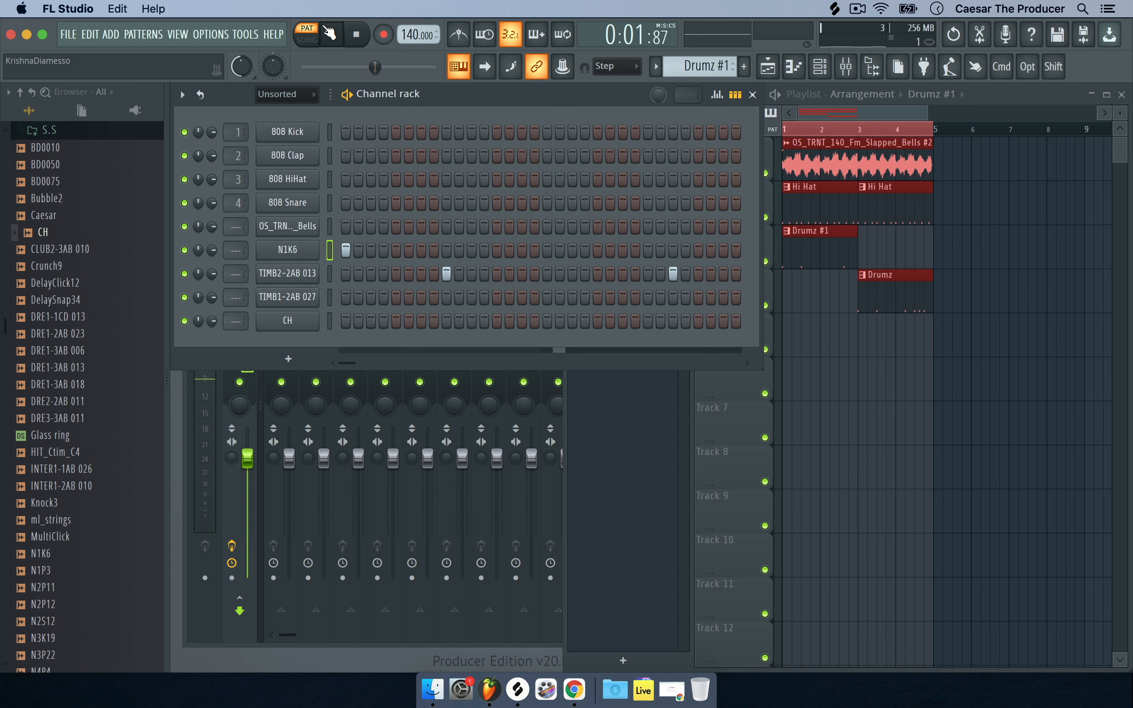
pyautogui.click(326, 29)
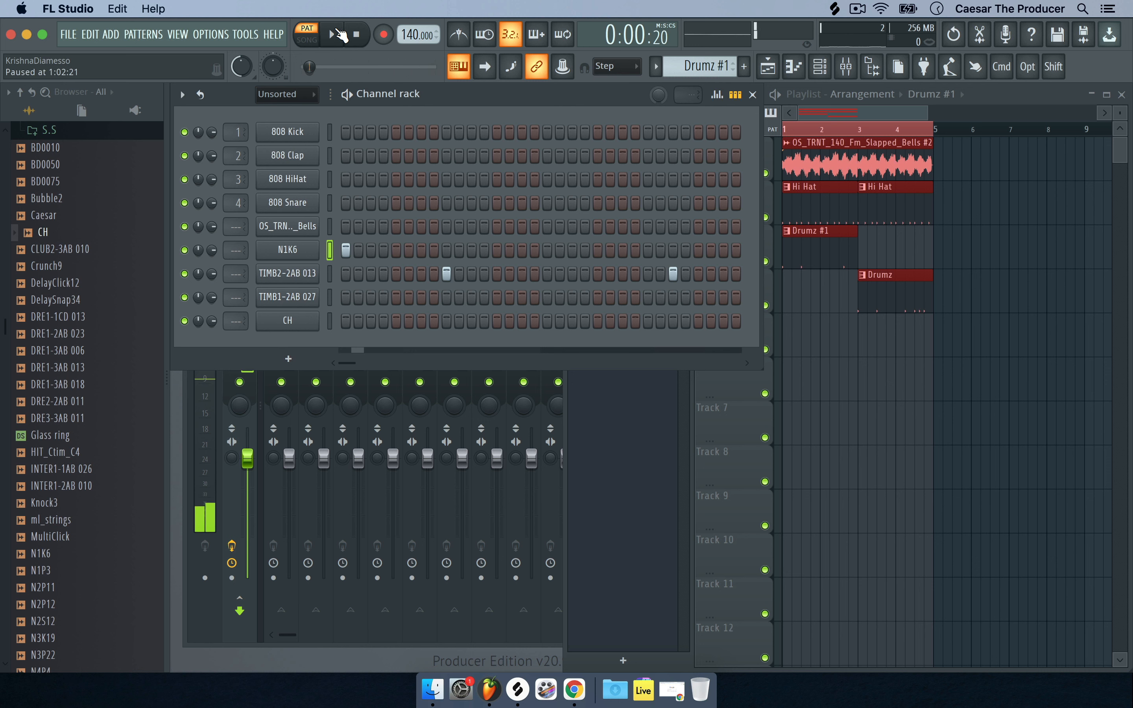
pyautogui.click(630, 419)
pyautogui.click(593, 199)
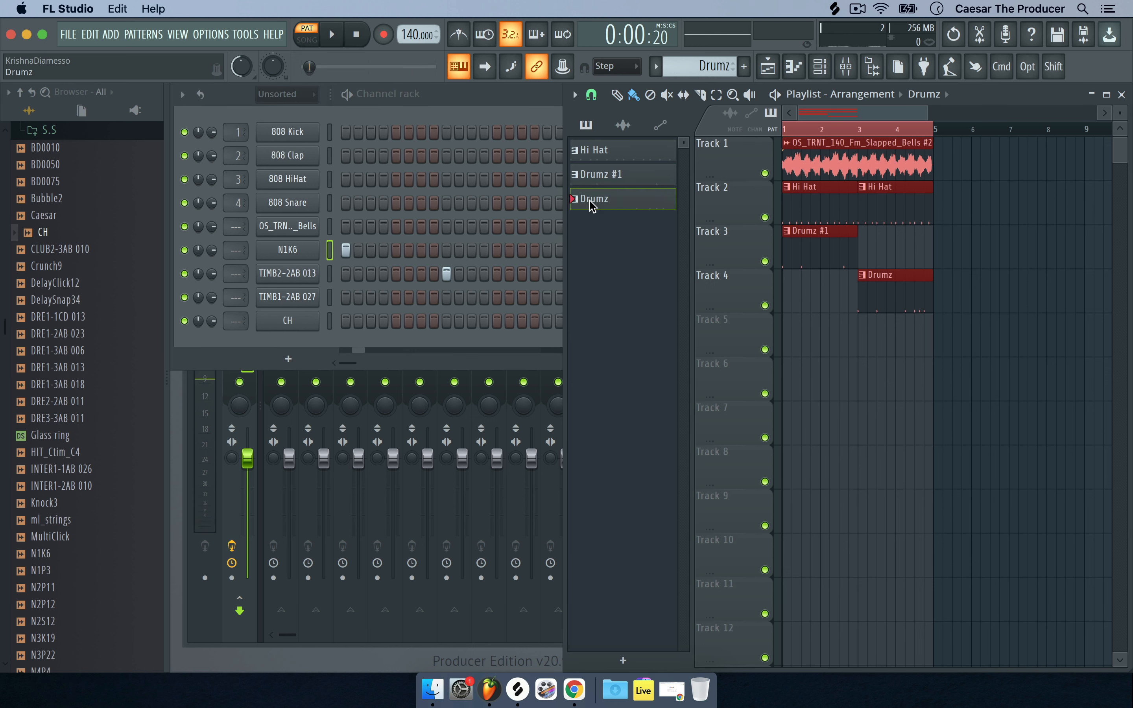
# Step: Play the Drumz pattern on its own, stop it, and review the Hi Hat and Drumz #1 patterns in the channel rack
pyautogui.press('space')
pyautogui.click(441, 108)
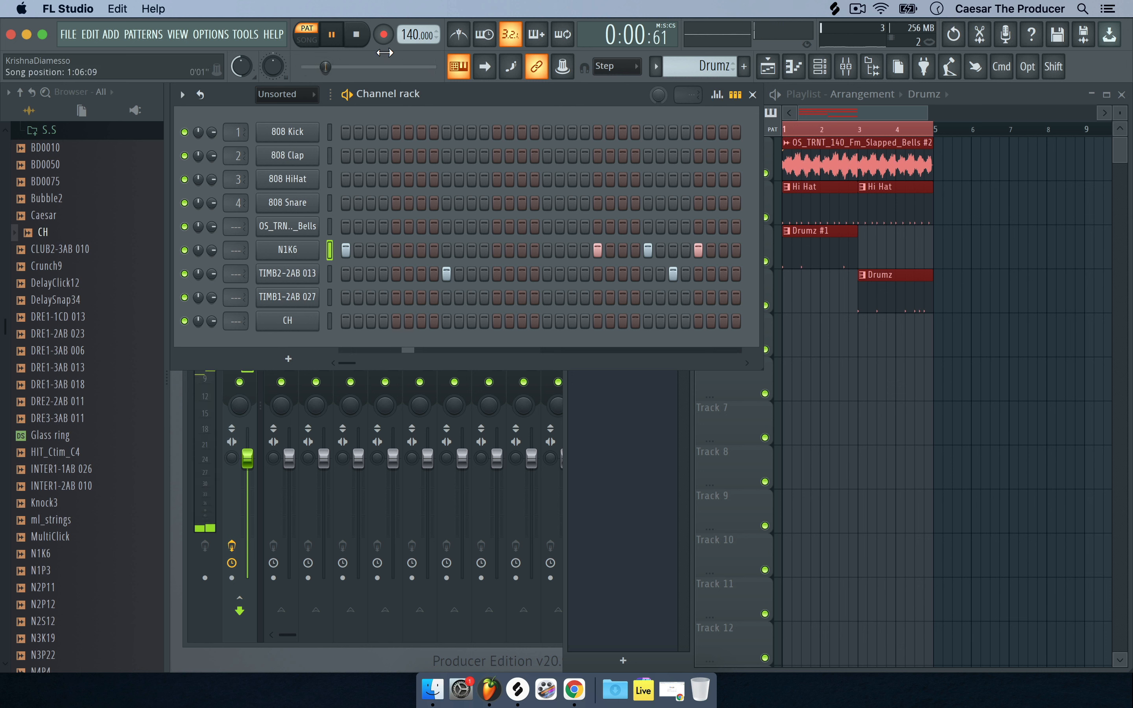
pyautogui.click(356, 34)
pyautogui.moveTo(582, 425); pyautogui.dragTo(661, 189)
pyautogui.click(613, 152)
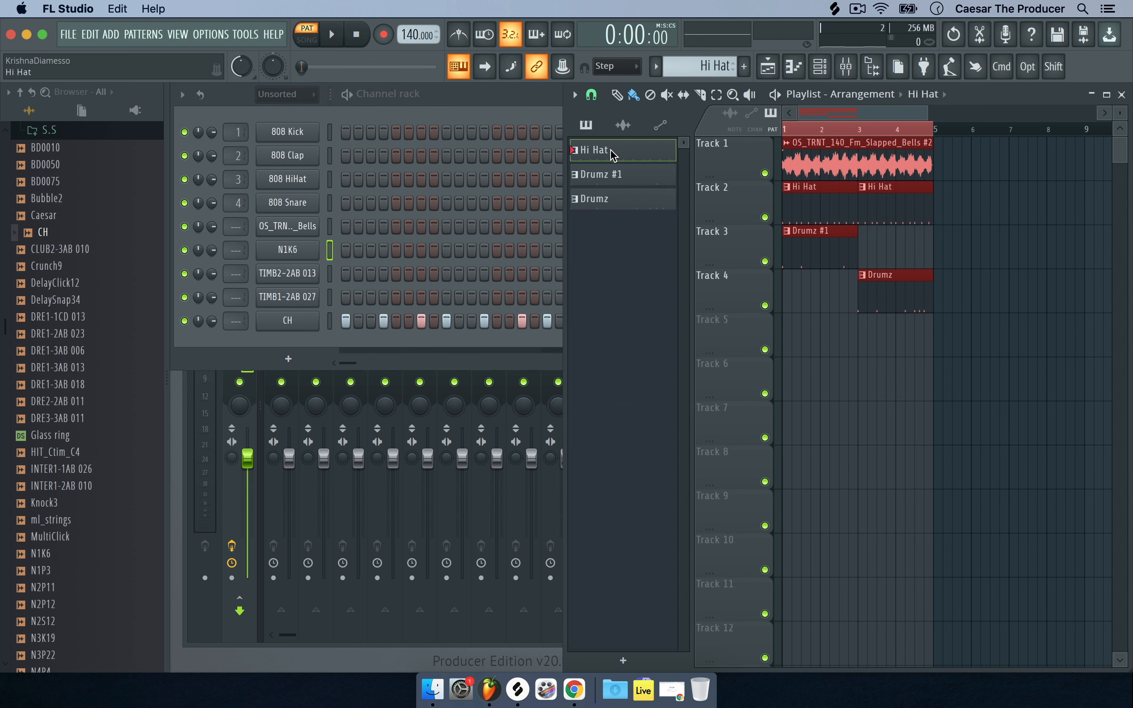
pyautogui.click(616, 181)
pyautogui.click(612, 200)
# Step: Rename the Drumz pattern as Drumz #2 and deselect the clips on the playlist
pyautogui.rightClick(610, 196)
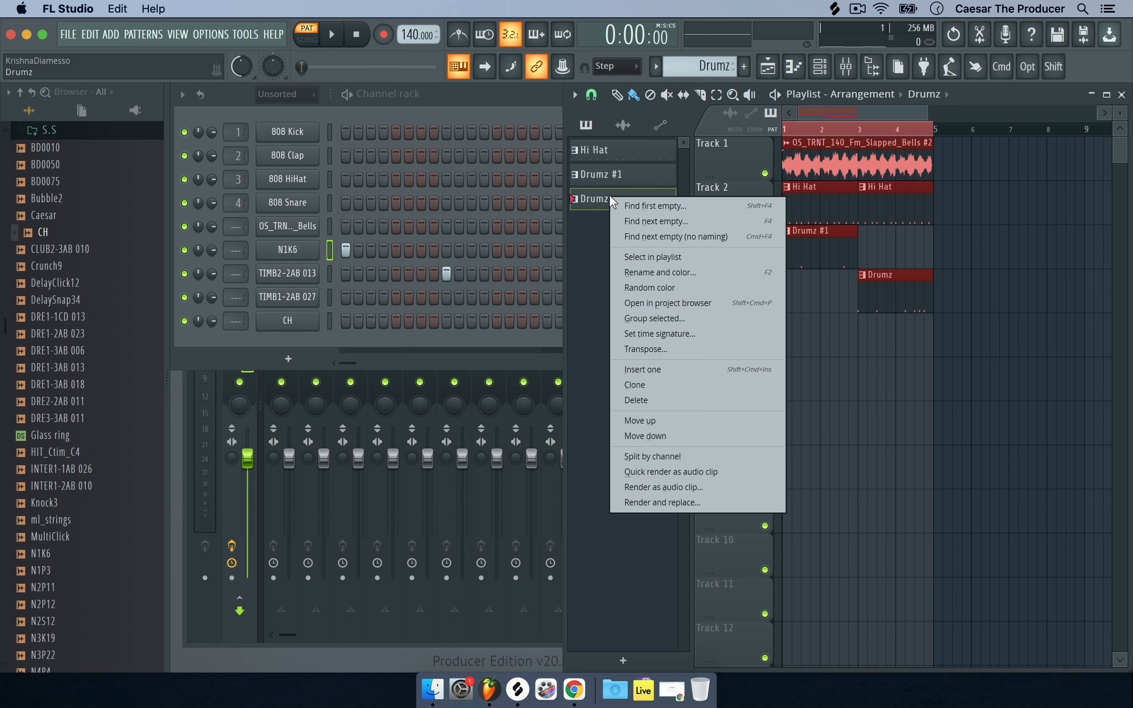
pyautogui.click(673, 270)
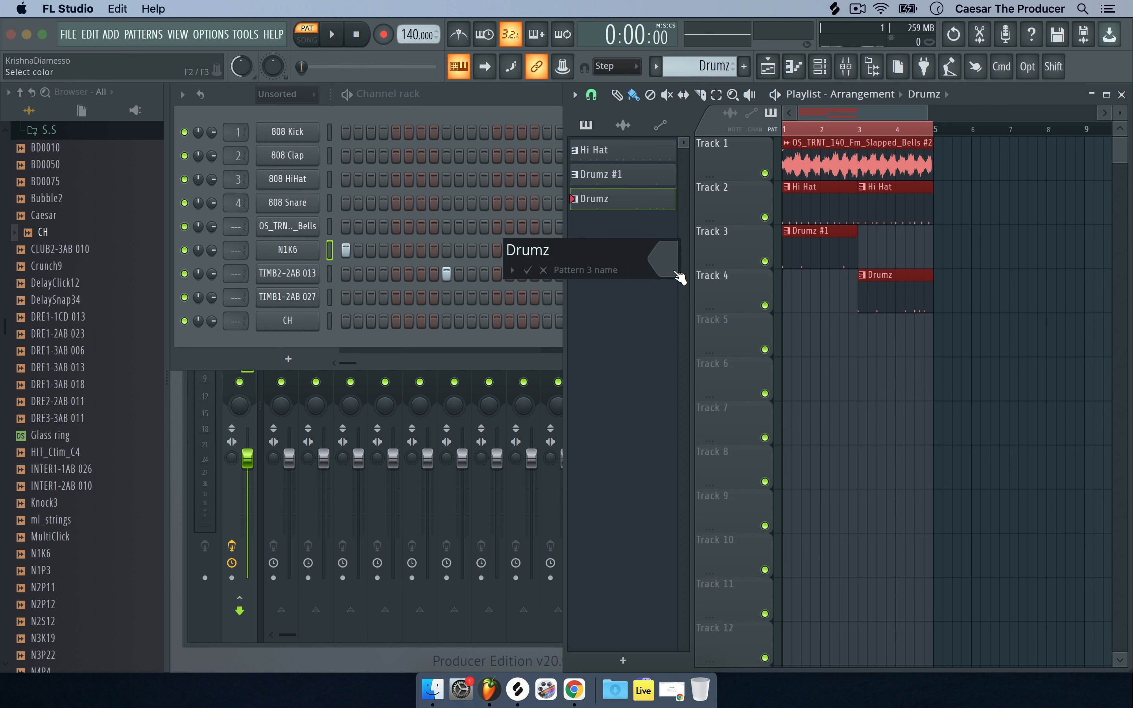
pyautogui.press('Return')
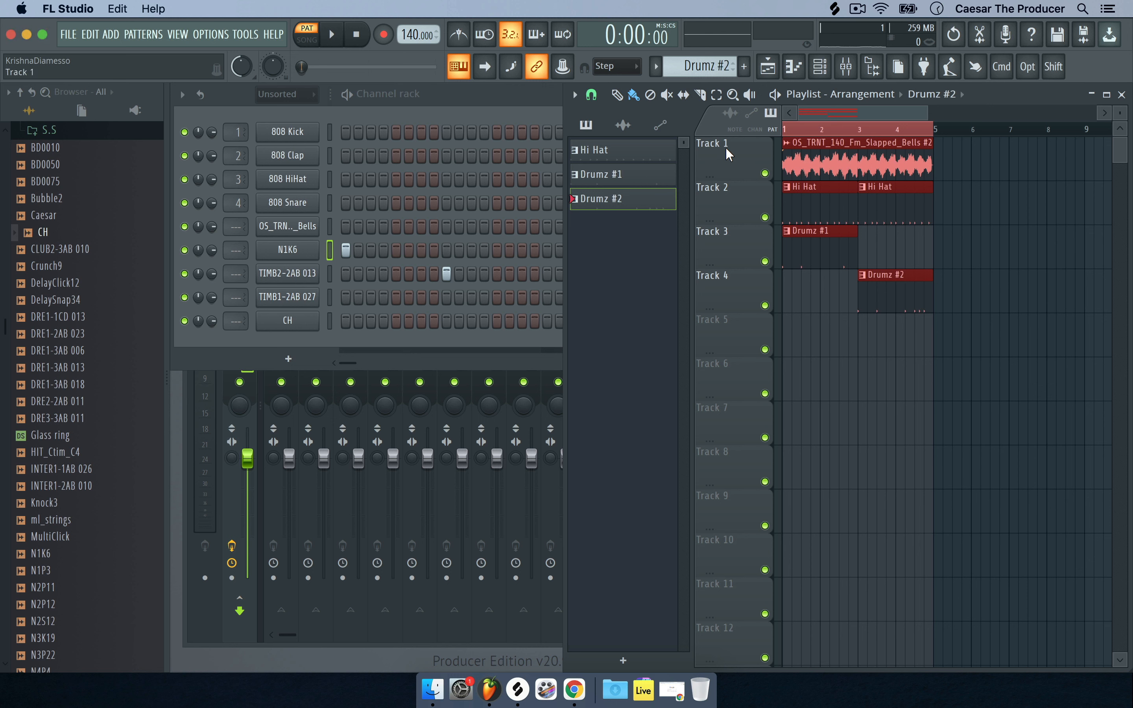
pyautogui.click(847, 346)
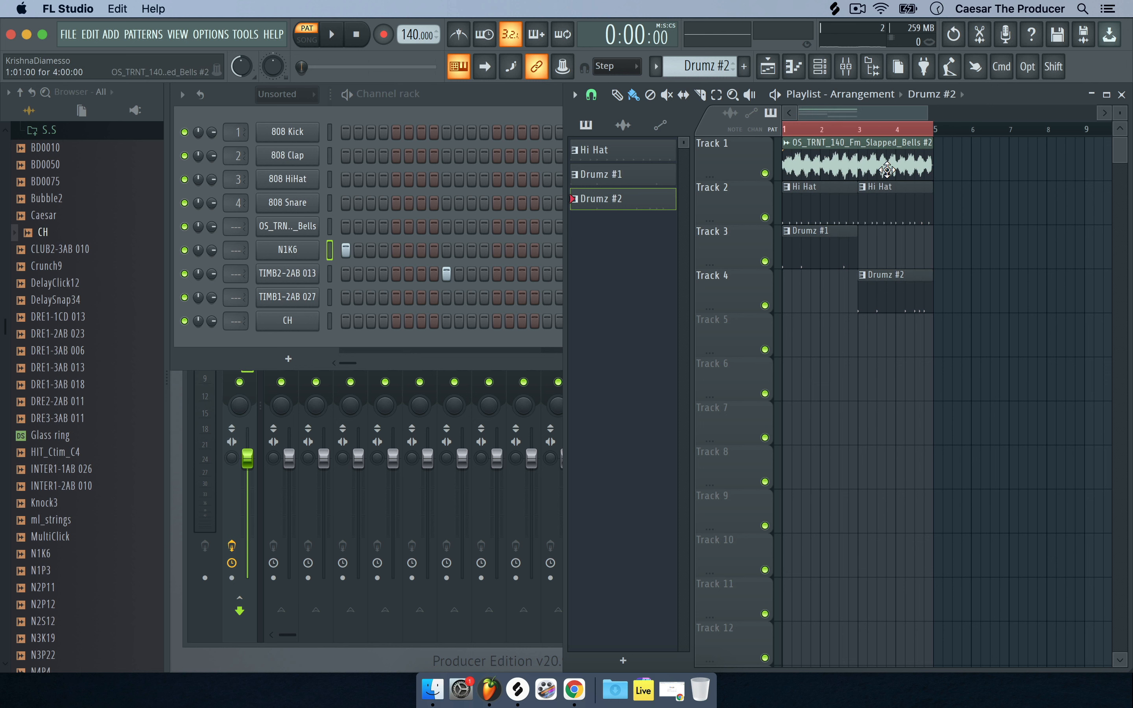
# Step: Audition the TIMB1-2AB 027 sample in its channel settings and return to the playlist
pyautogui.click(278, 300)
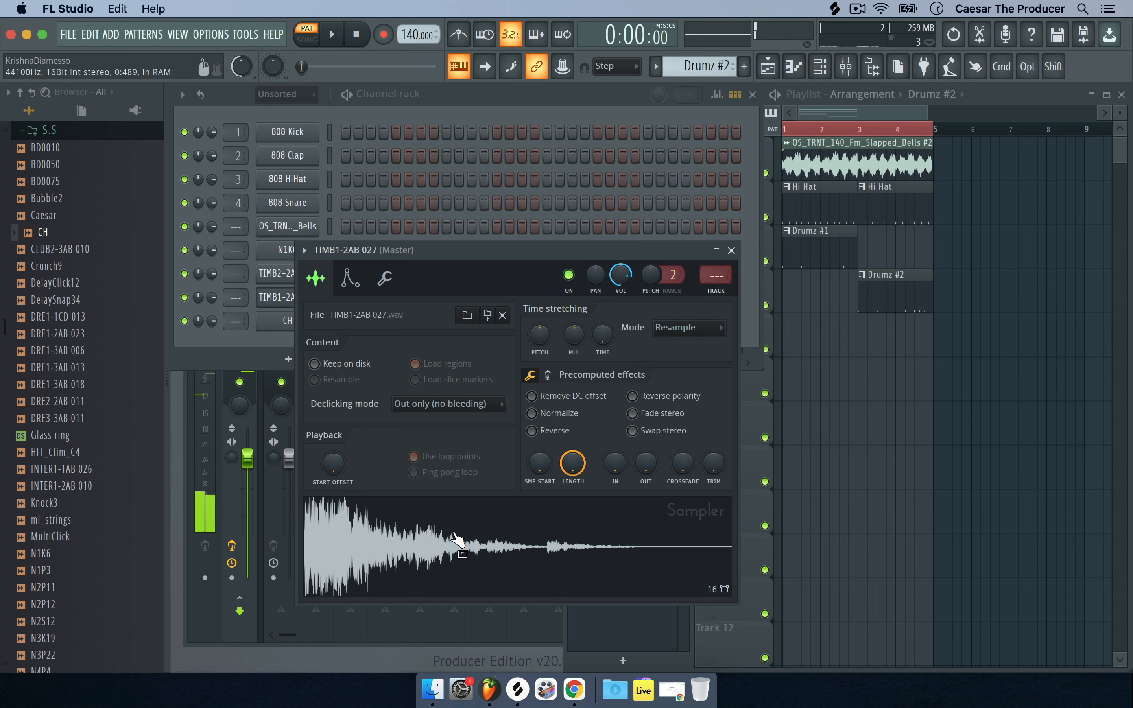
pyautogui.click(732, 251)
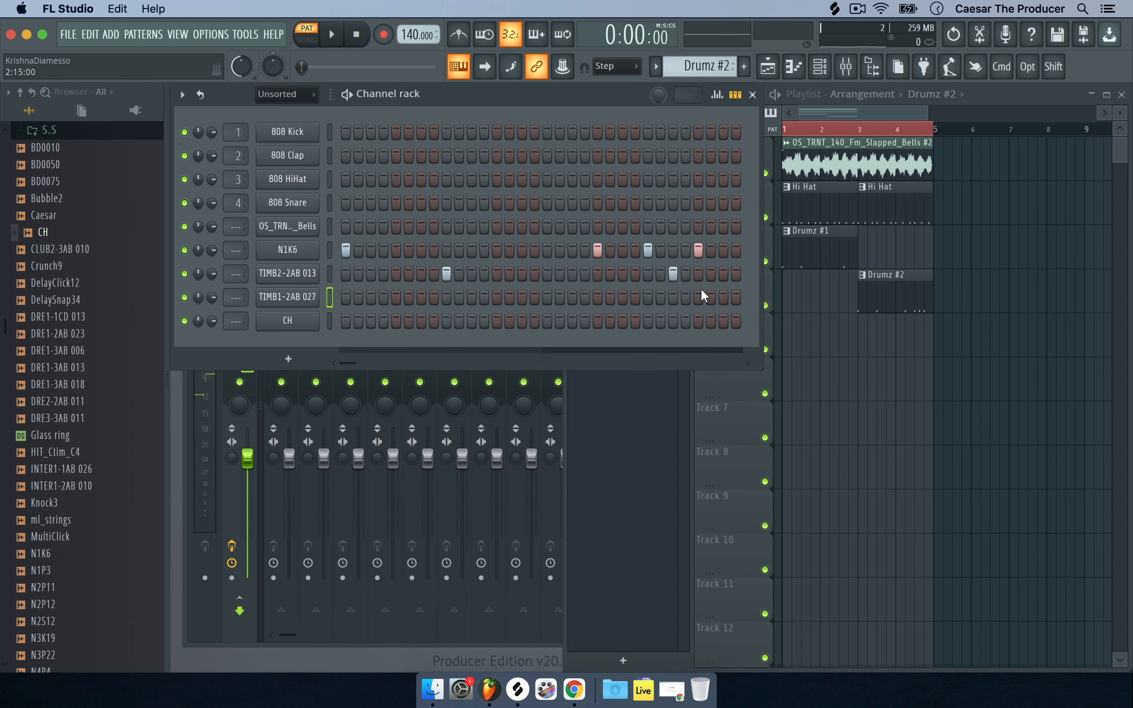
pyautogui.click(618, 413)
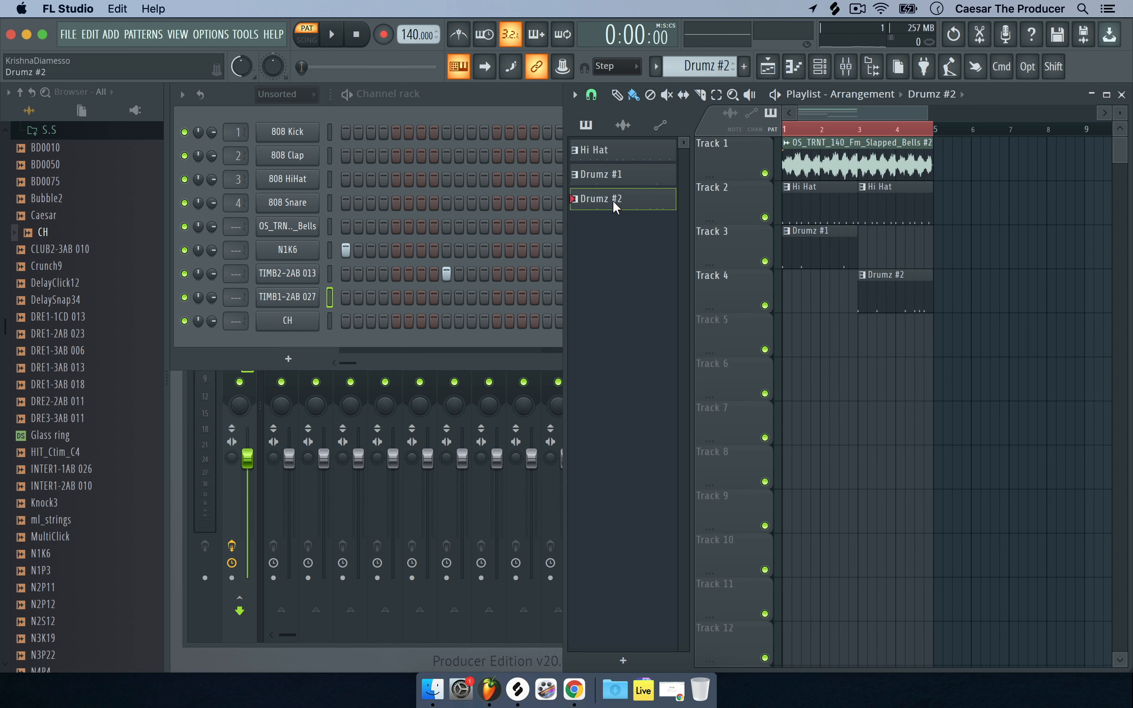
# Step: Add TIMB1-2AB 027 hits on steps 1, 5, 9, 13, 17, 21 and 25 of Drumz #2 during pattern playback
pyautogui.click(348, 37)
pyautogui.click(315, 39)
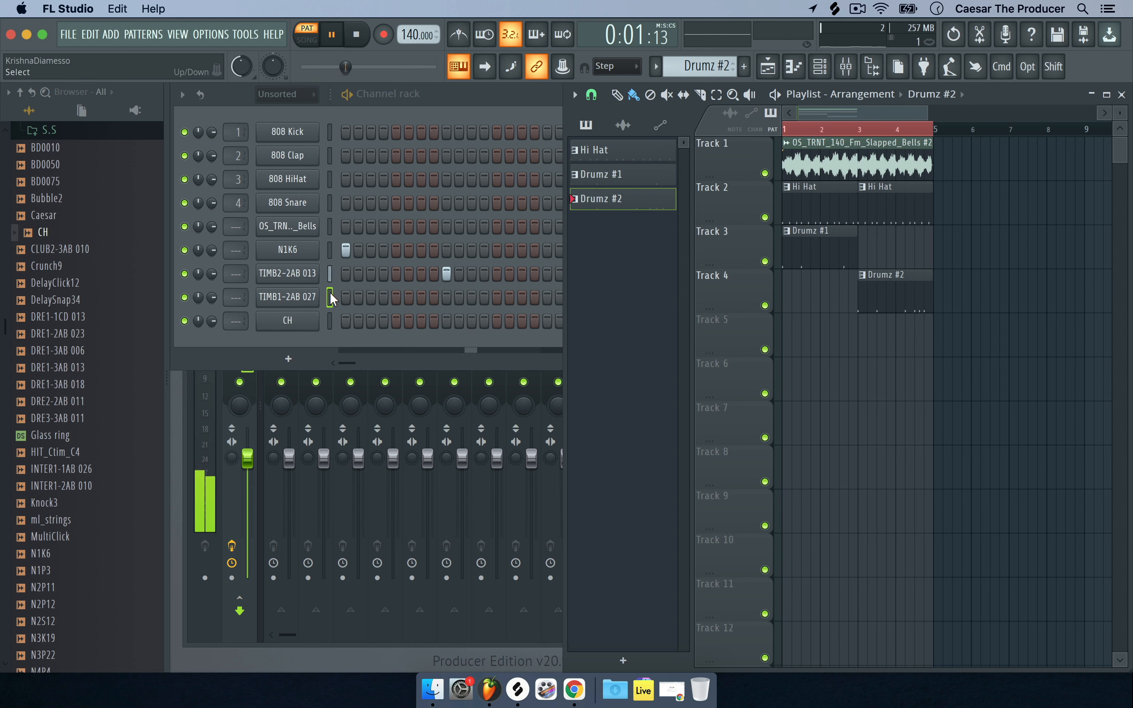
pyautogui.click(342, 299)
pyautogui.click(397, 298)
pyautogui.click(446, 297)
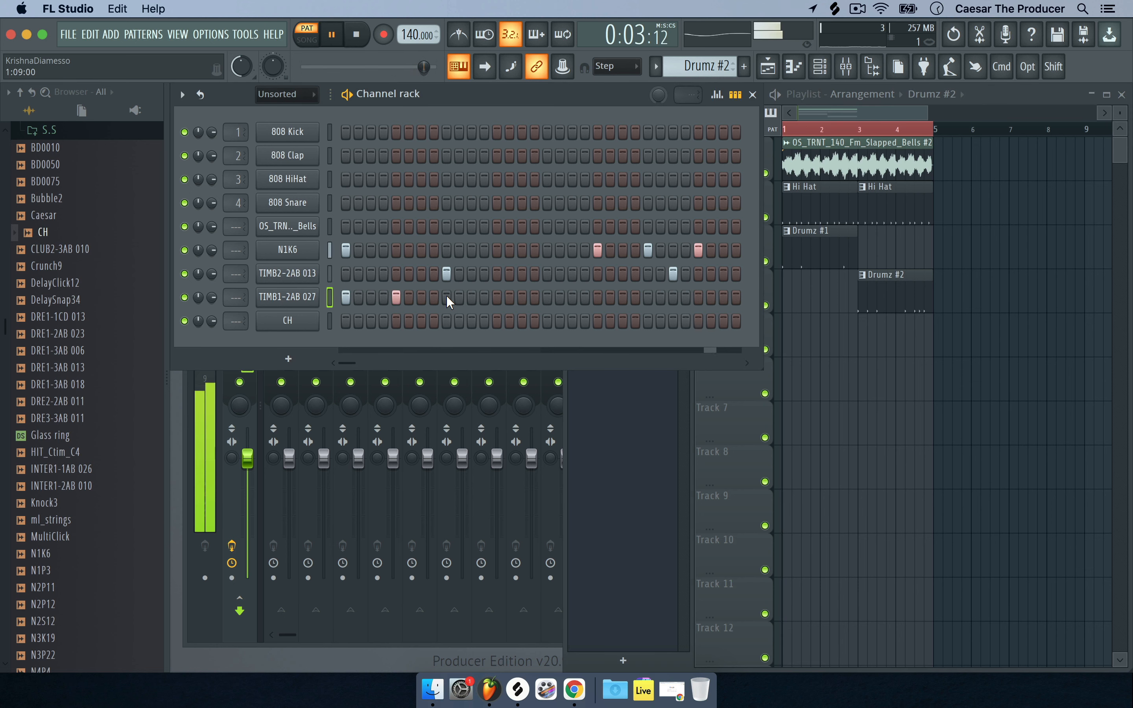
pyautogui.click(497, 298)
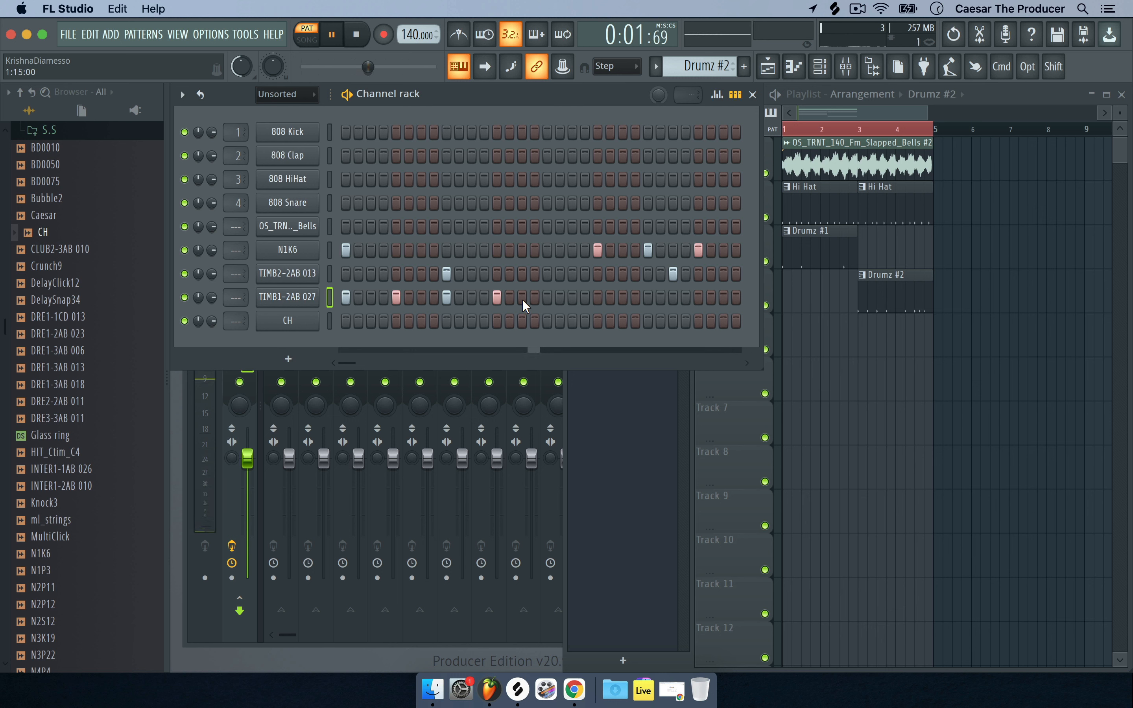
pyautogui.click(545, 298)
pyautogui.click(597, 298)
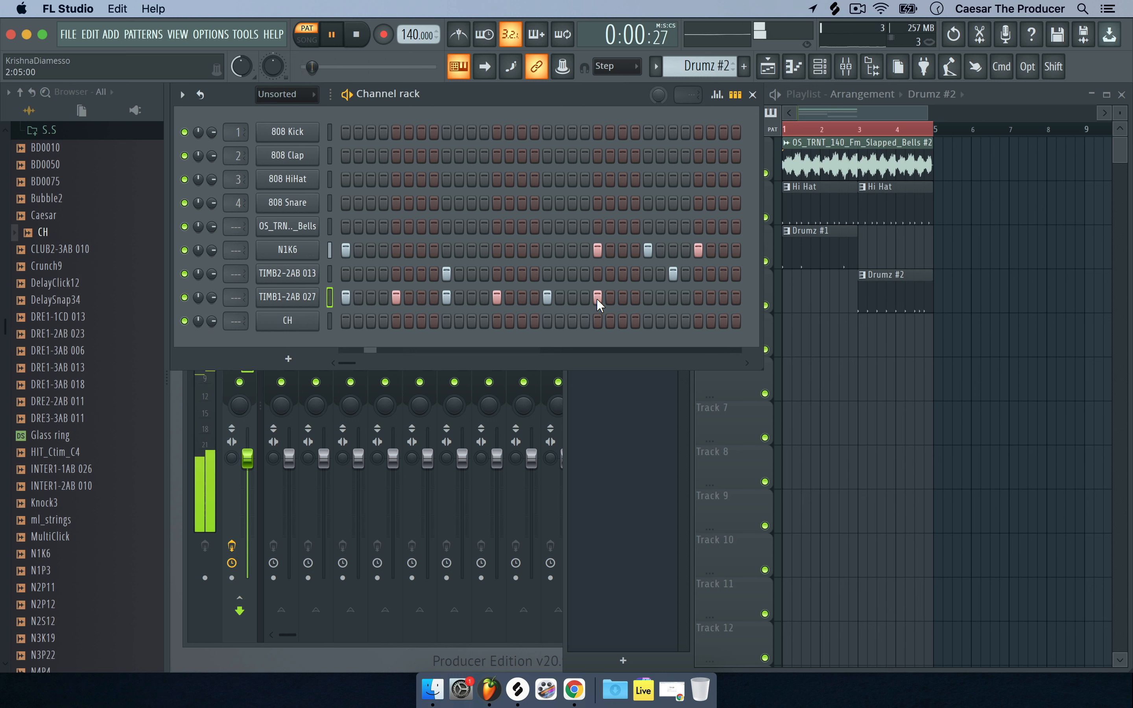
pyautogui.click(647, 298)
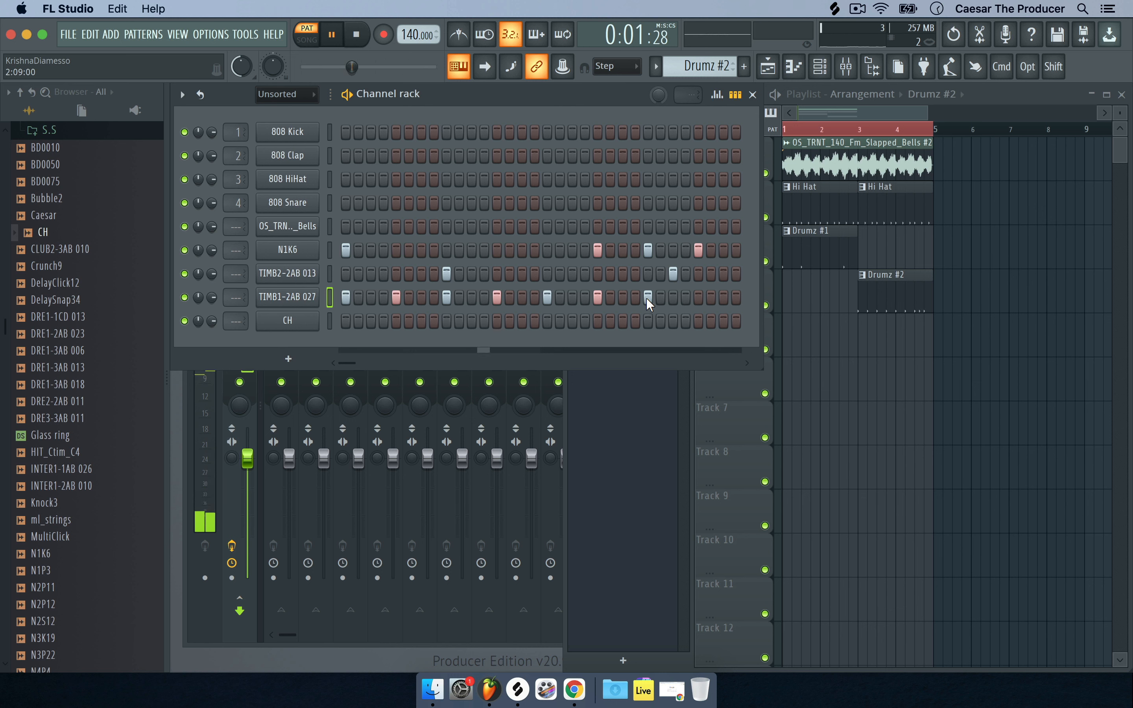
# Step: Try C0 as the root note of the TIMB1-2AB 027 channel, and reset the root note to its default
pyautogui.click(305, 297)
pyautogui.click(350, 279)
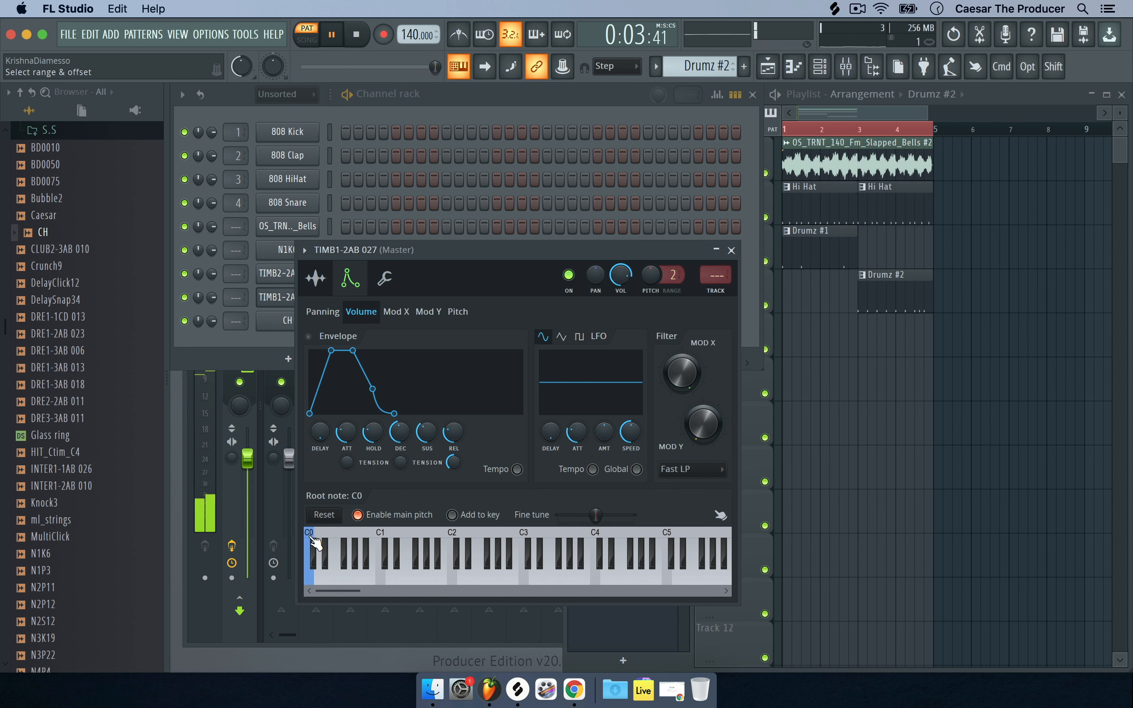
pyautogui.click(328, 514)
pyautogui.click(731, 251)
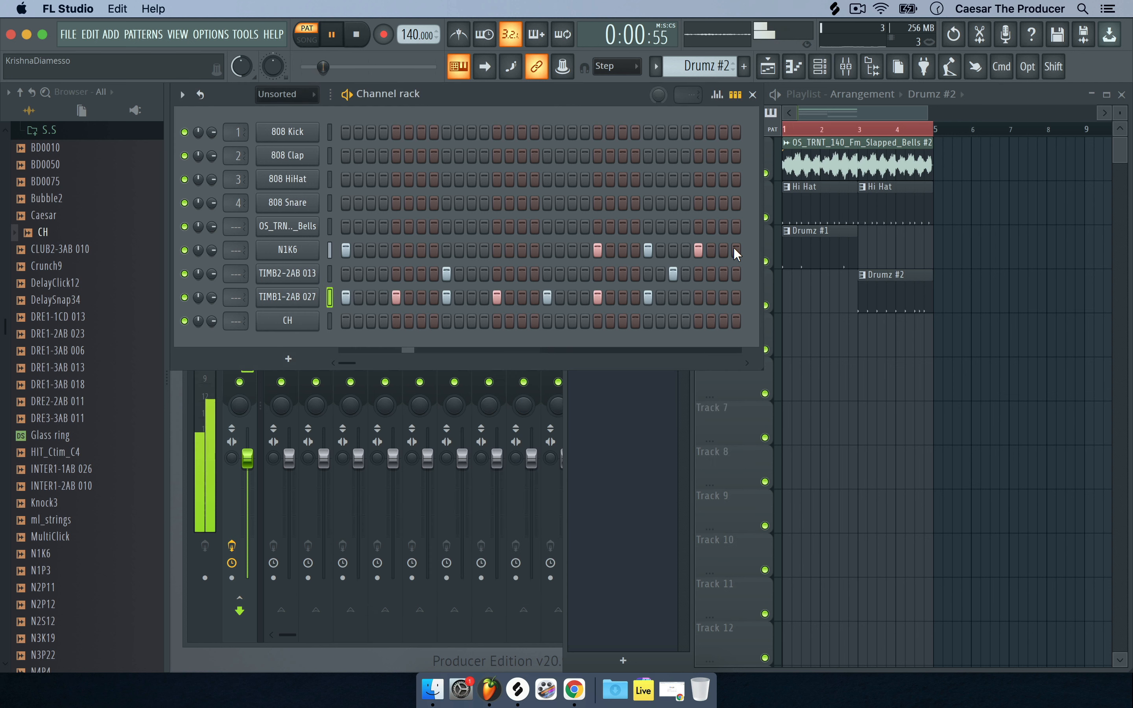
# Step: Add a TIMB1-2AB 027 hit on step 29 of Drumz #2, and play the arrangement in song mode
pyautogui.click(699, 297)
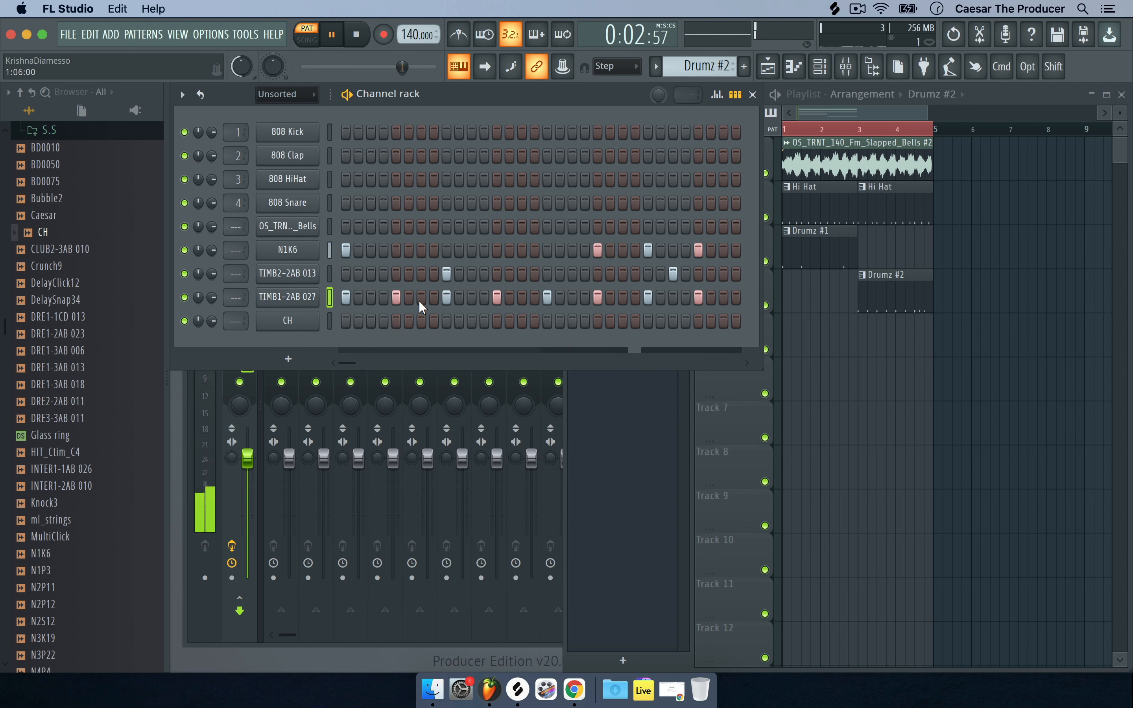
pyautogui.click(637, 406)
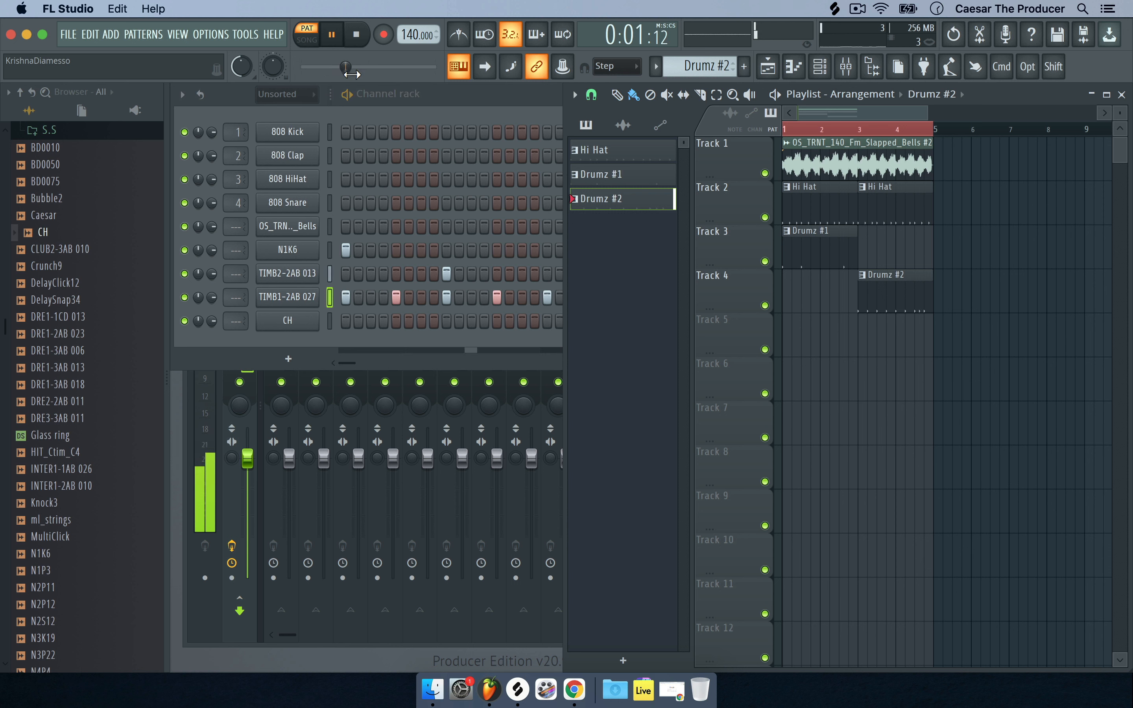
pyautogui.click(317, 43)
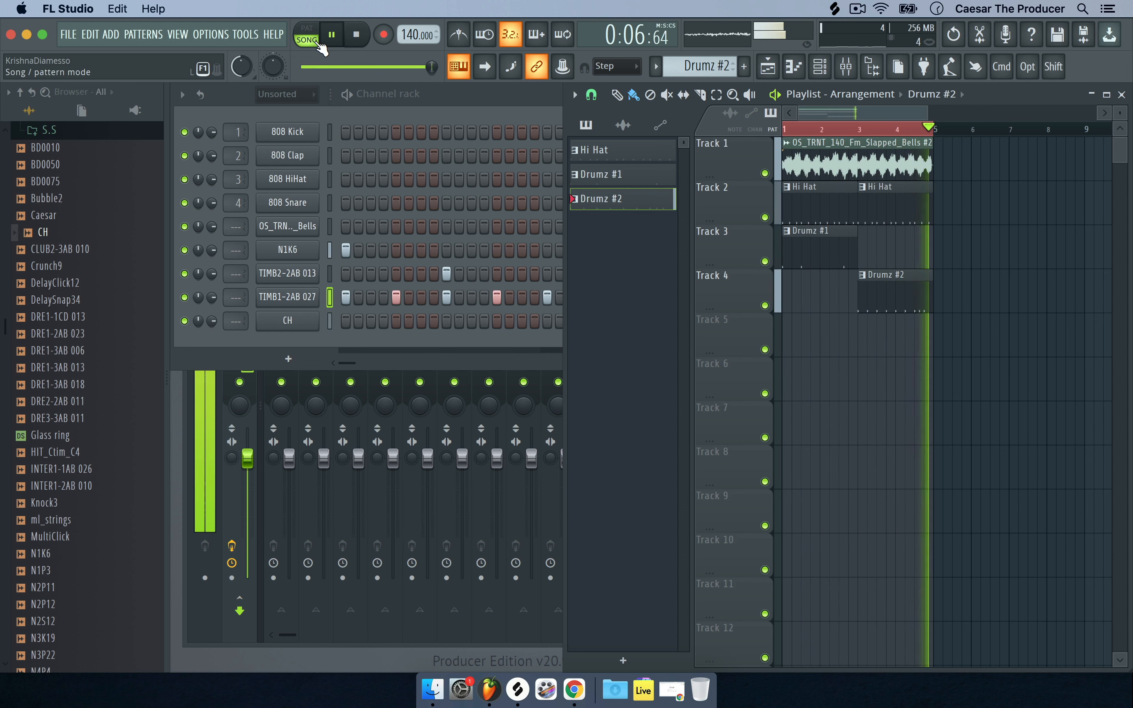
pyautogui.click(355, 41)
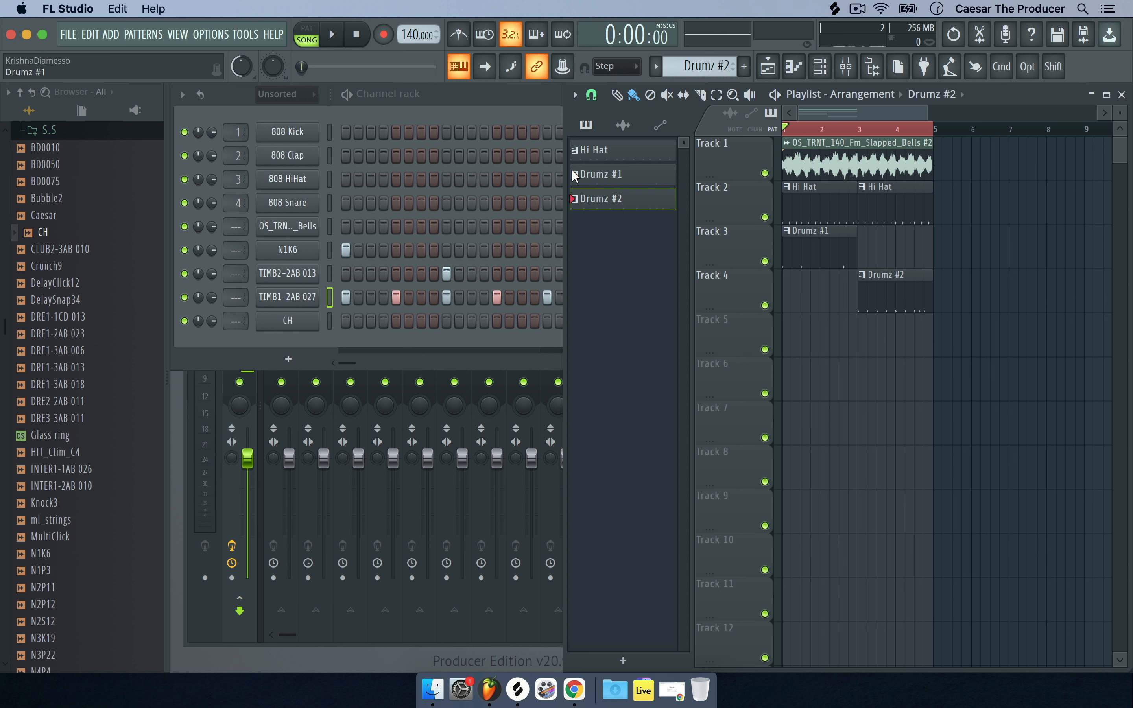
# Step: Cut the TIMB1-2AB 027 hits from Drumz #2 and paste them into the same channel of a new pattern
pyautogui.rightClick(286, 300)
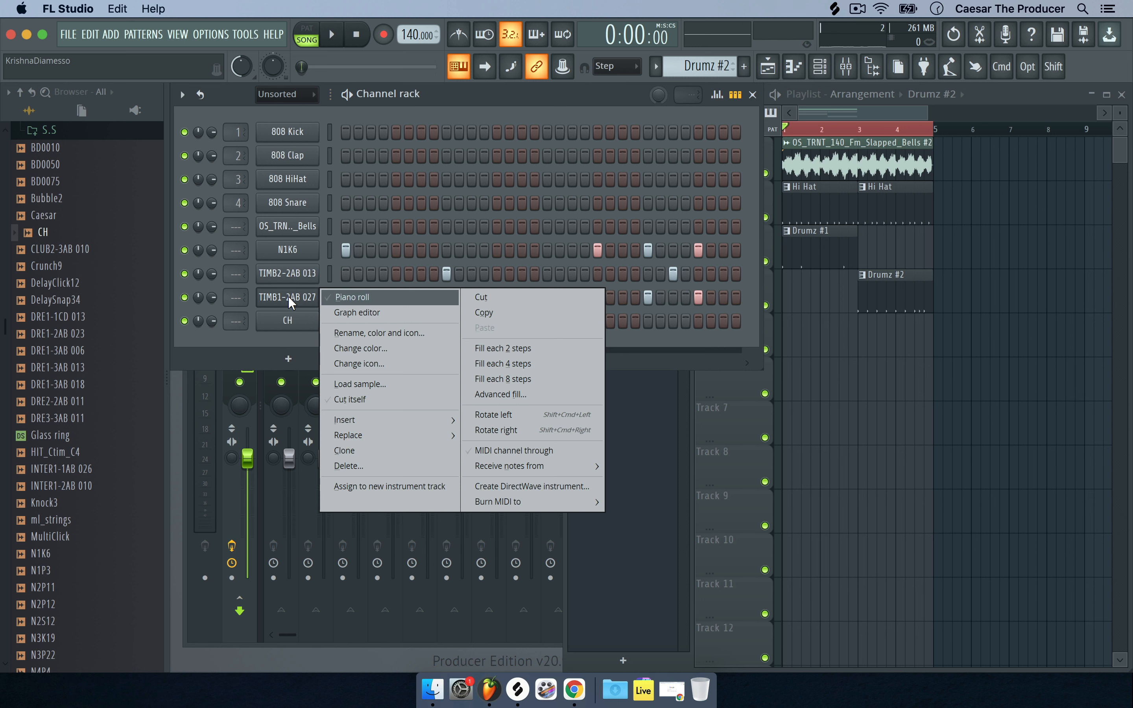
pyautogui.click(485, 297)
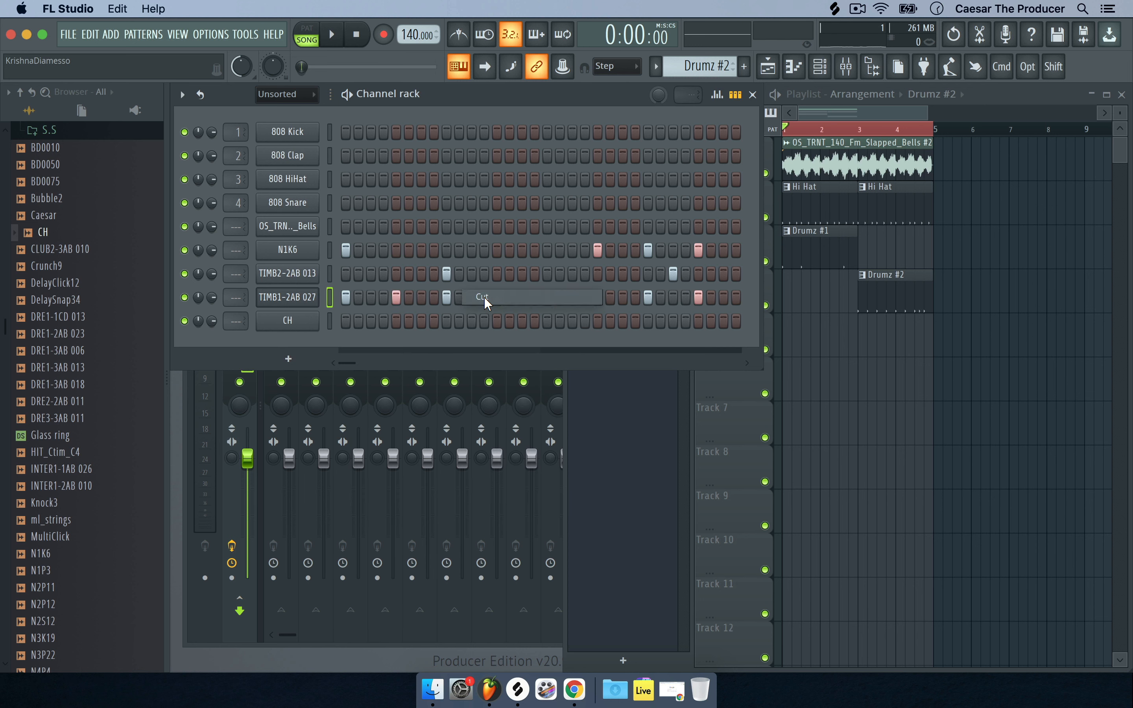
pyautogui.click(603, 478)
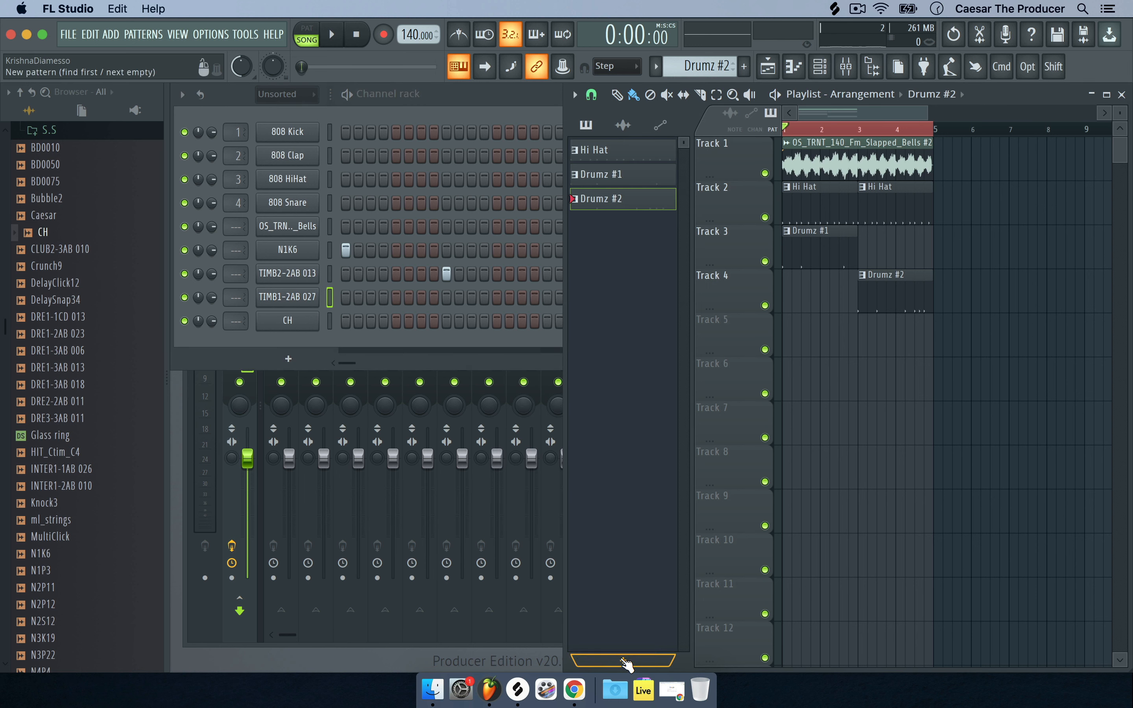
pyautogui.click(624, 661)
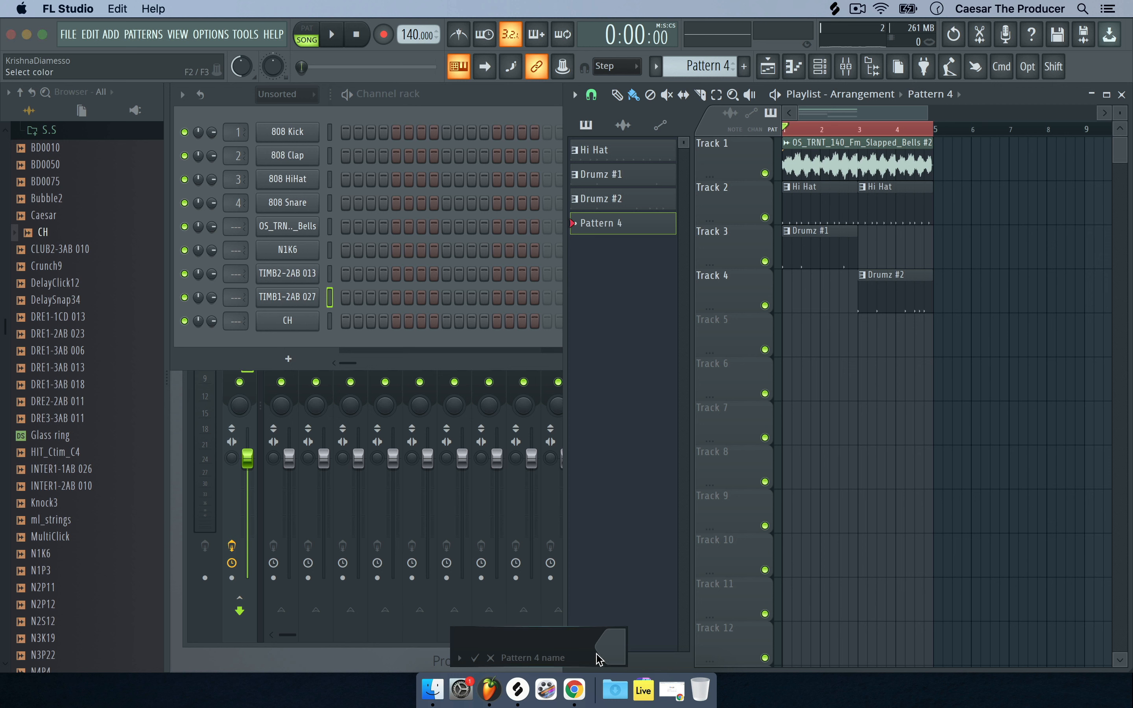
pyautogui.rightClick(282, 298)
pyautogui.click(500, 325)
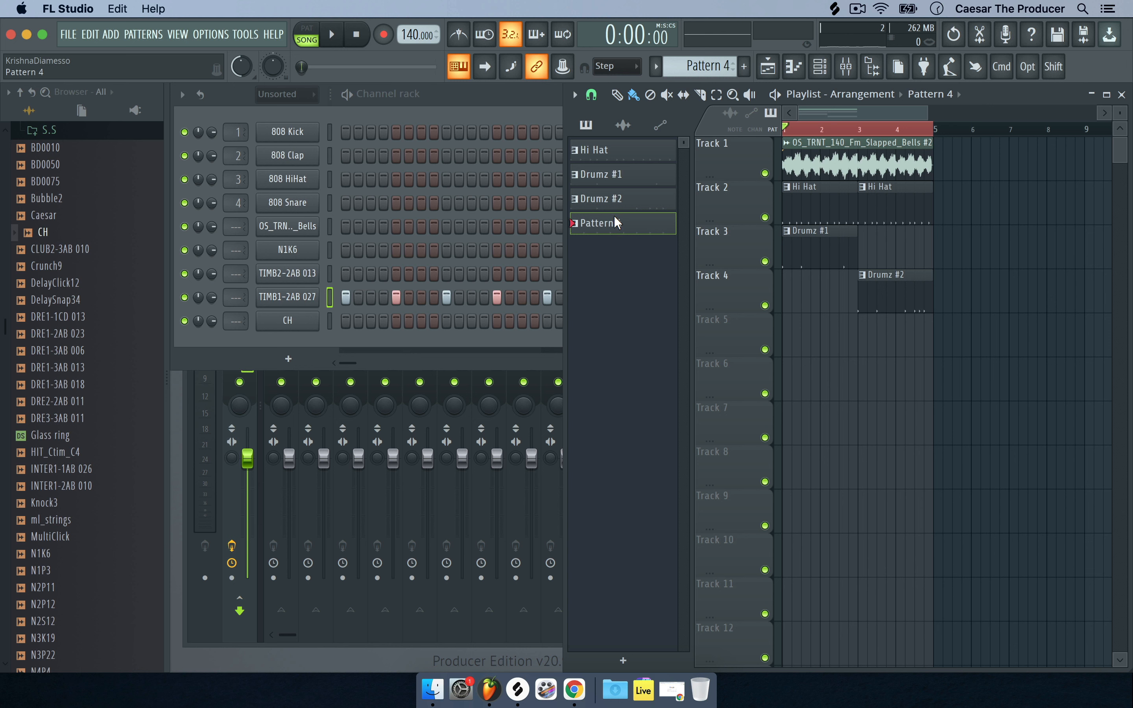
# Step: Rename the new pattern as Tambourine
pyautogui.rightClick(615, 216)
pyautogui.click(685, 293)
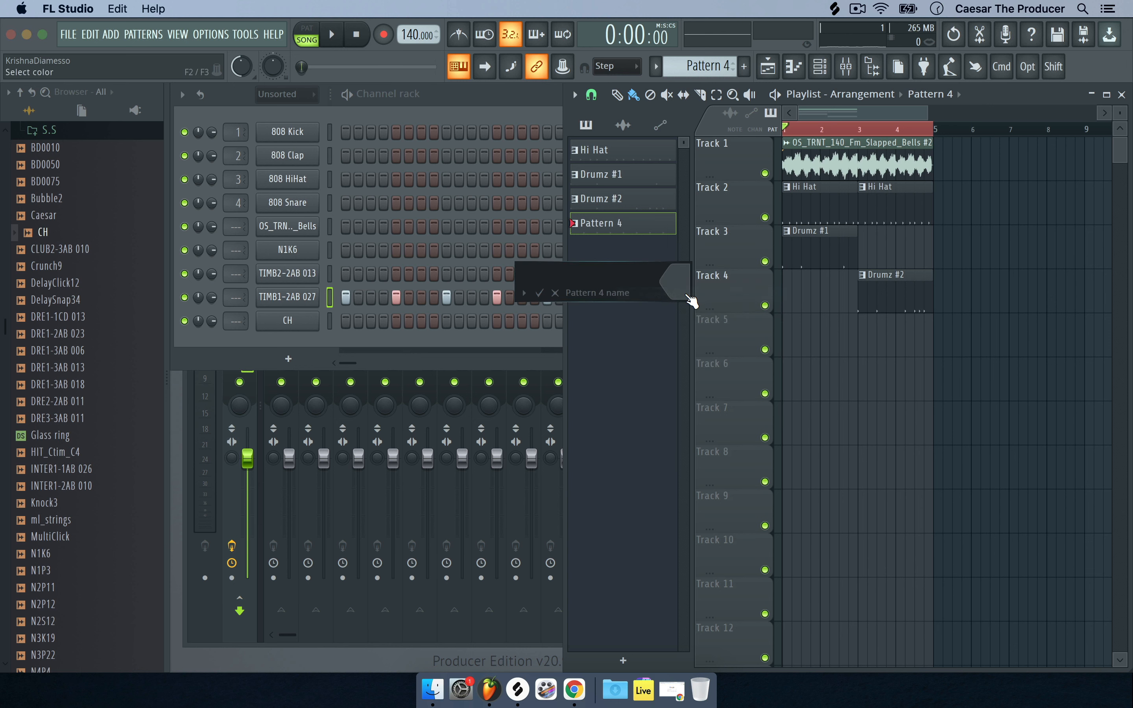
pyautogui.write('Tambourine')
pyautogui.press('Return')
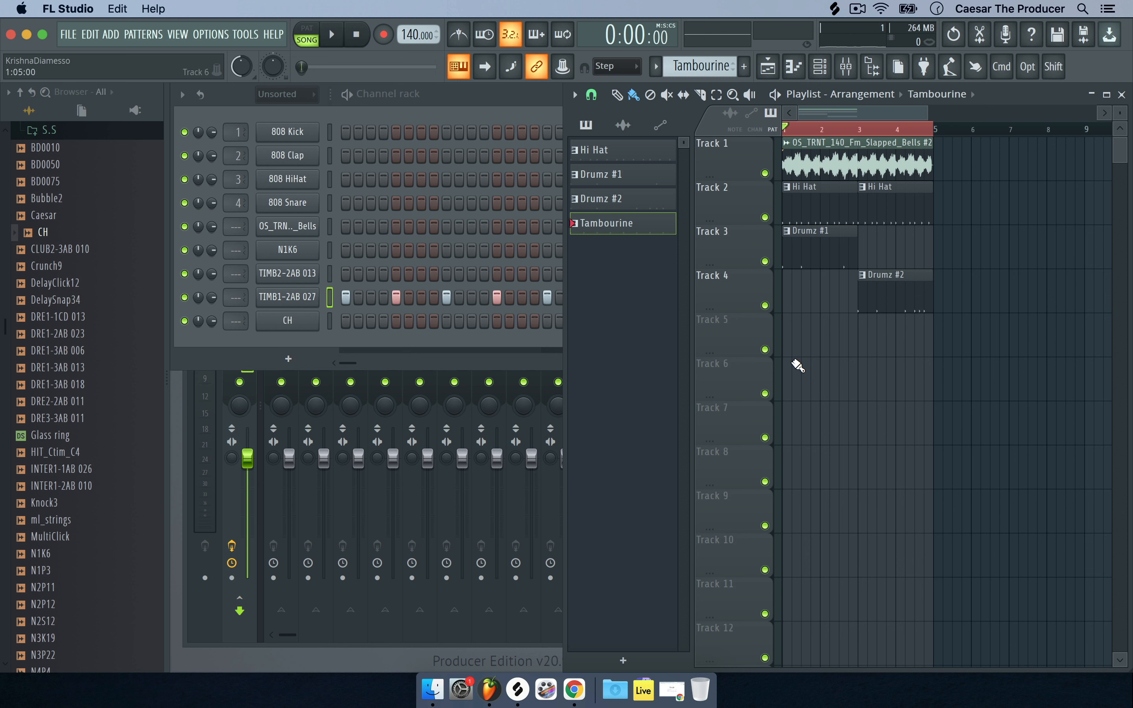
# Step: Place Tambourine clips on Track 5 at bars 1 and 3 of the playlist
pyautogui.click(790, 336)
pyautogui.click(870, 340)
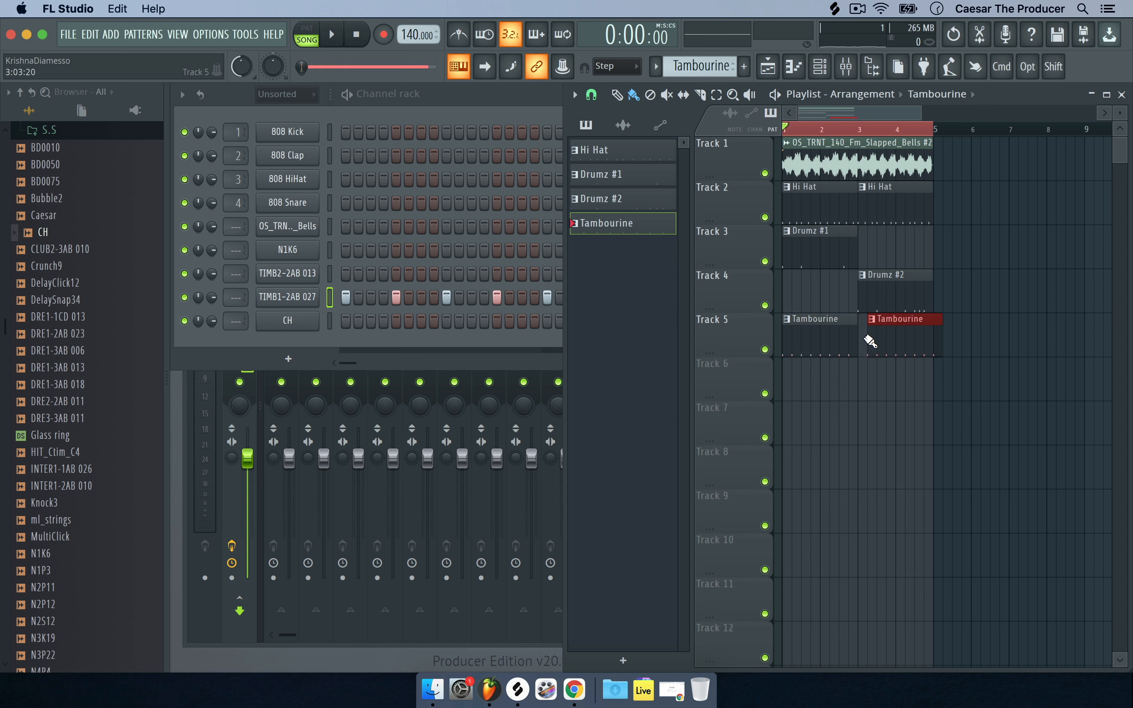
pyautogui.moveTo(894, 336); pyautogui.dragTo(888, 336)
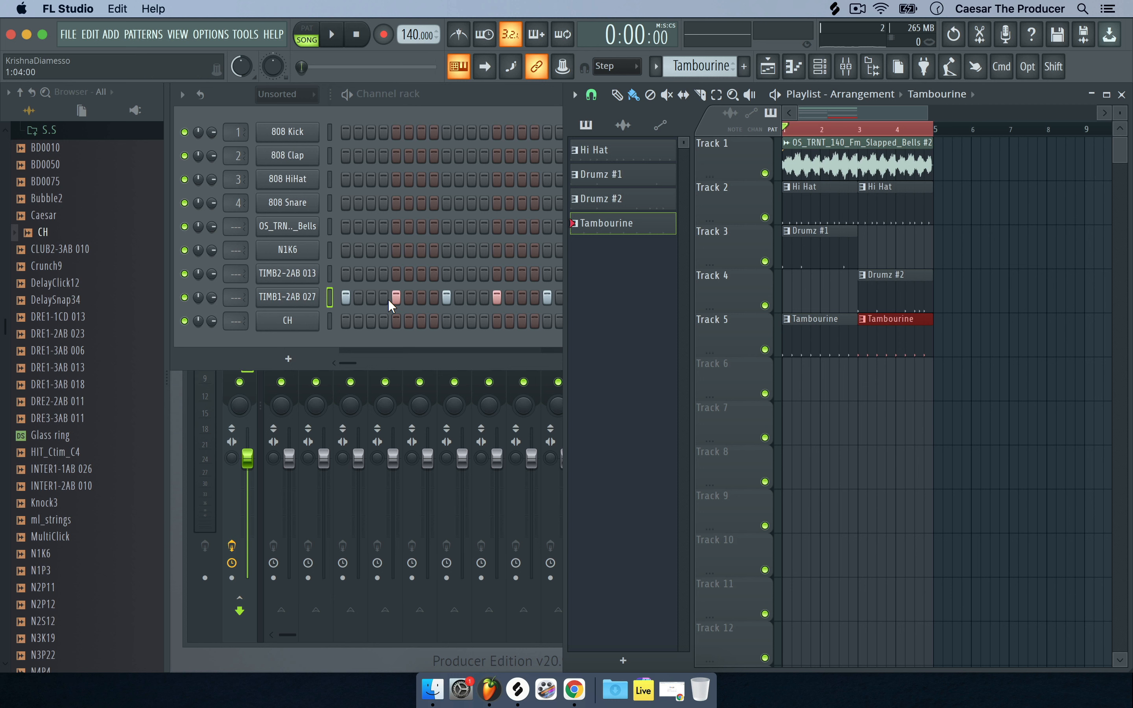
# Step: Thin the Tambourine pattern to TIMB1-2AB 027 hits on steps 1, 9, 17 and 25 at about 47% channel volume, and audition the sample
pyautogui.click(382, 350)
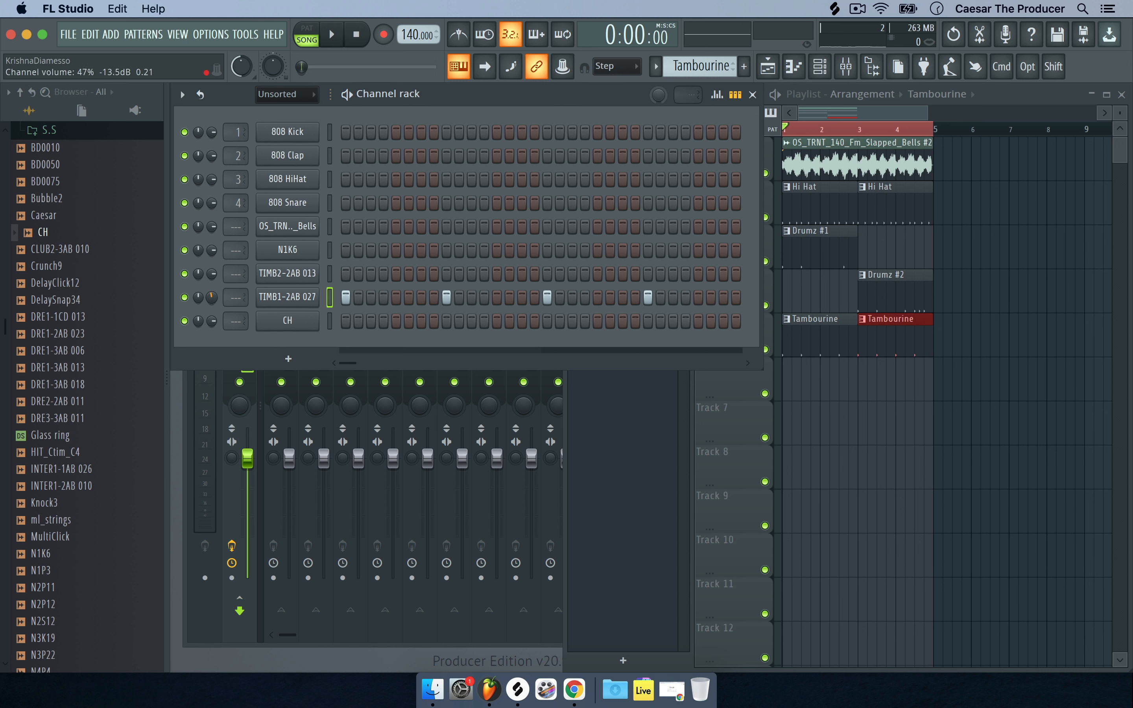
pyautogui.click(283, 298)
pyautogui.click(321, 277)
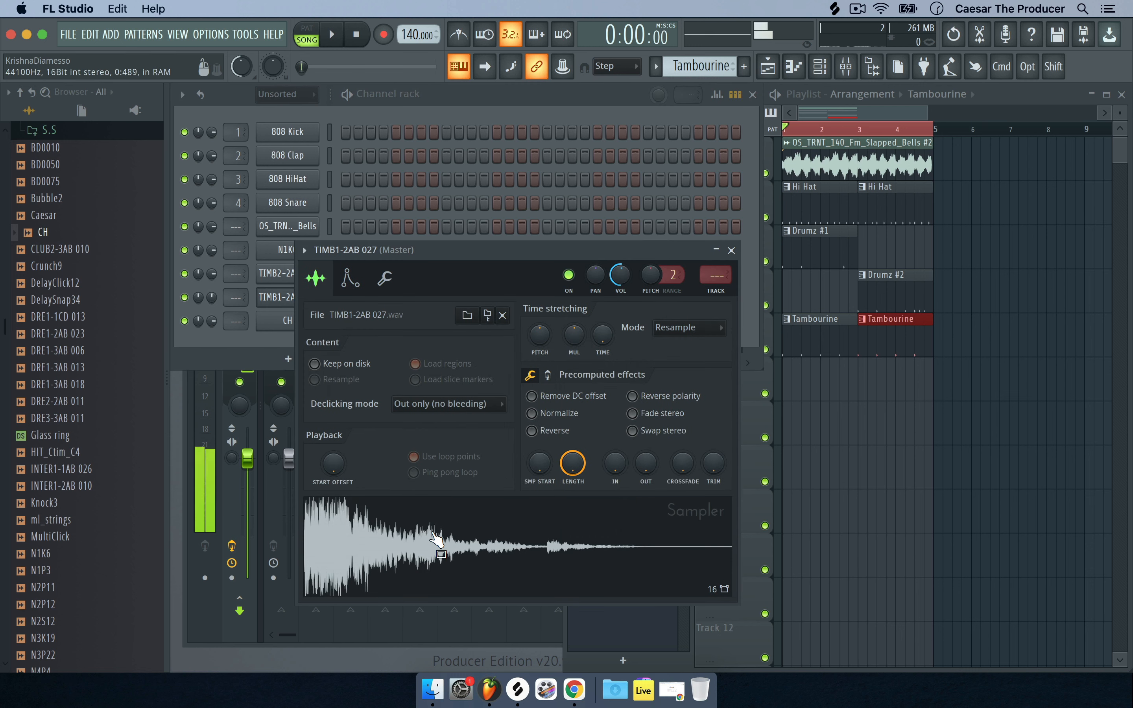
pyautogui.click(732, 250)
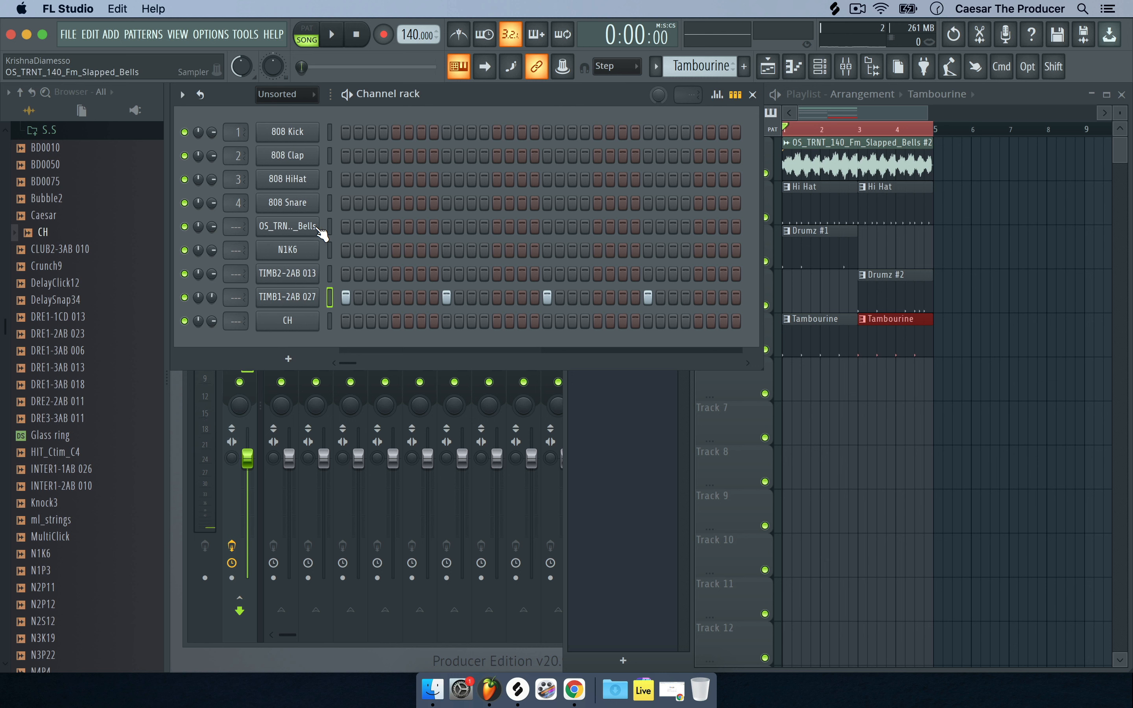
# Step: Audition the CH sample in its channel settings, close them and return to the playlist
pyautogui.click(303, 325)
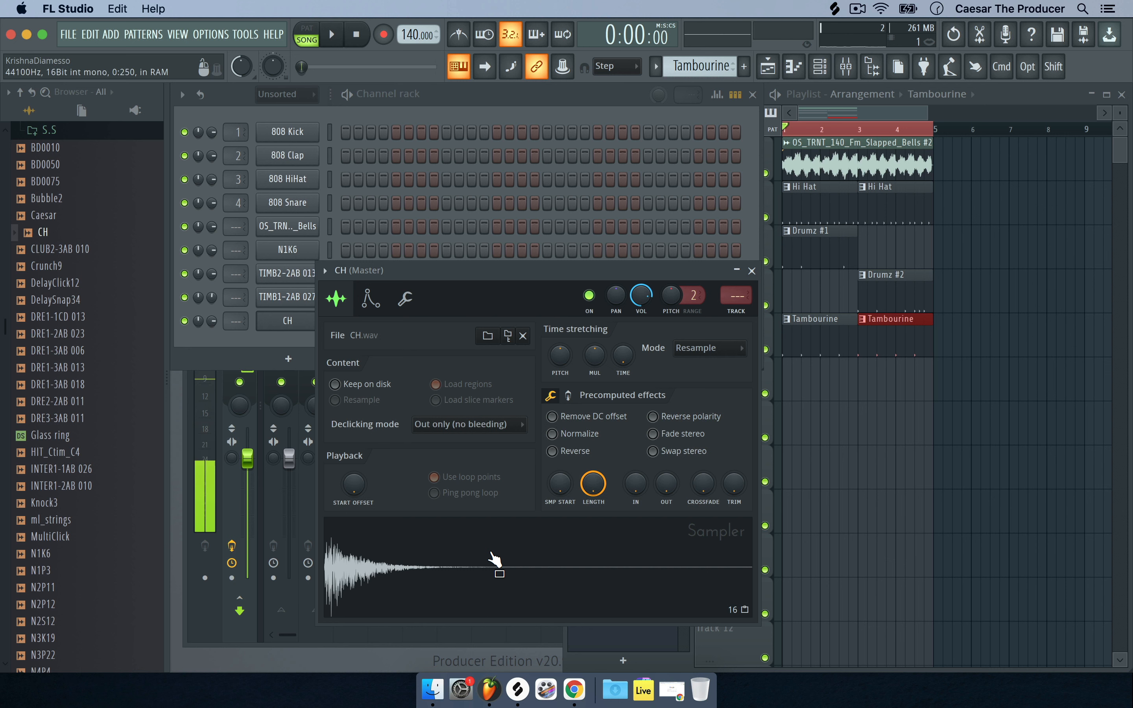
pyautogui.click(495, 560)
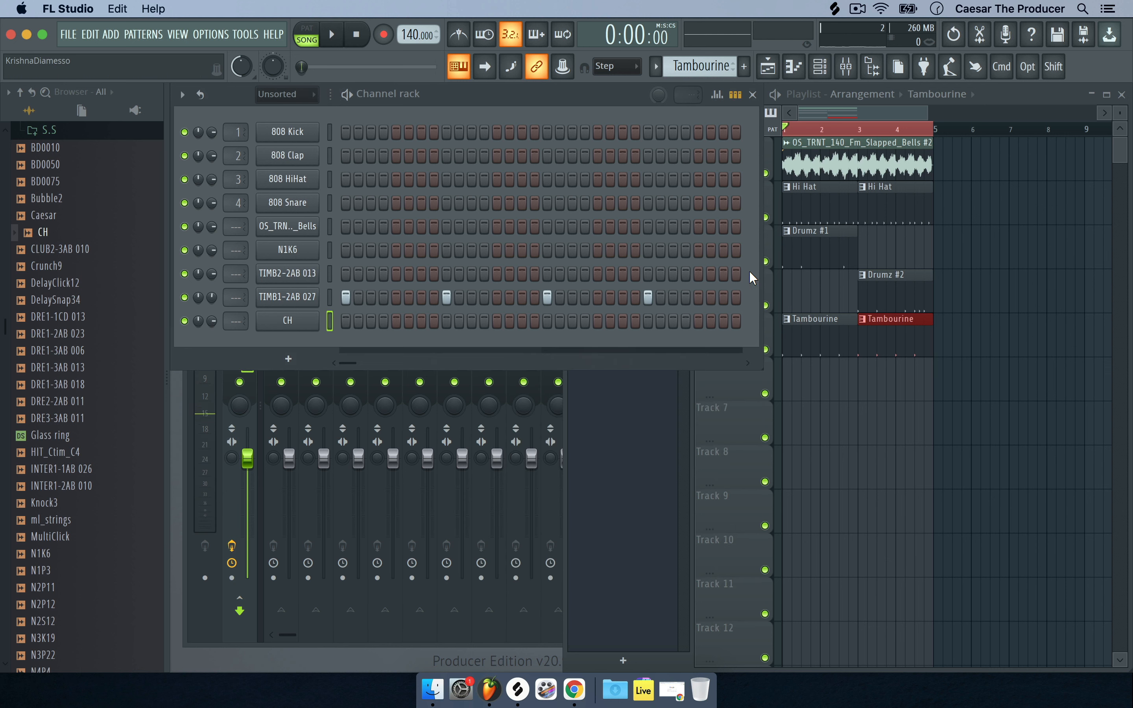
pyautogui.click(752, 270)
pyautogui.click(637, 444)
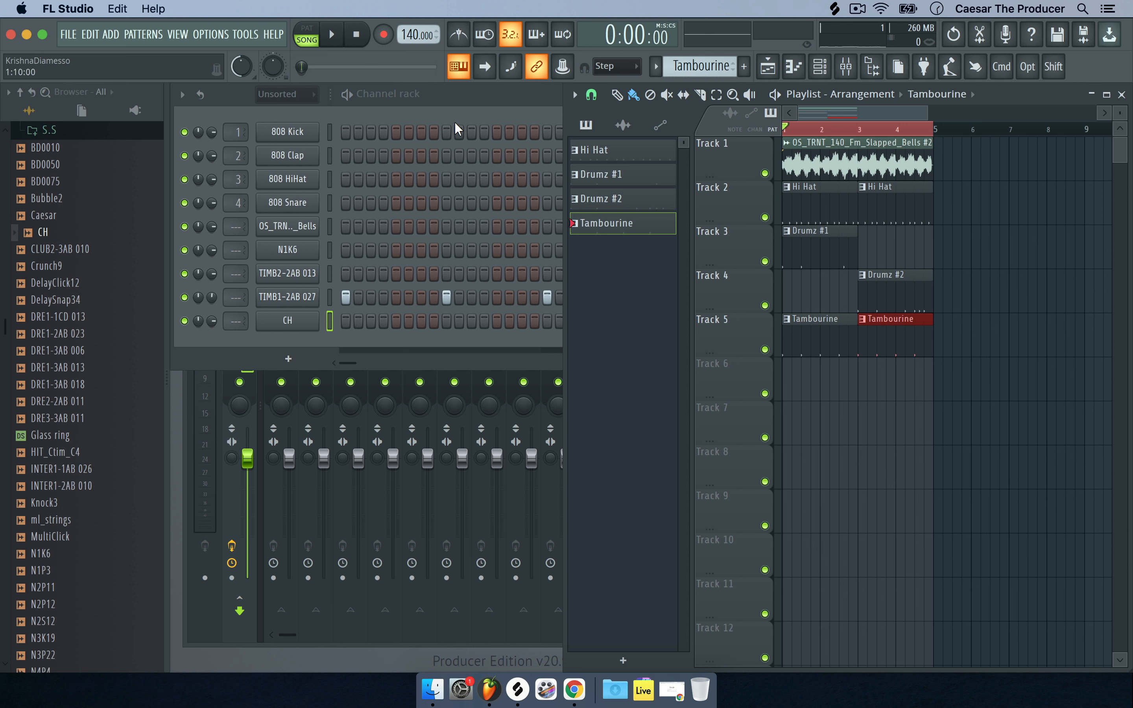
# Step: Play back the four-bar arrangement including the Tambourine clips, and stop it near the end of the loop
pyautogui.click(332, 35)
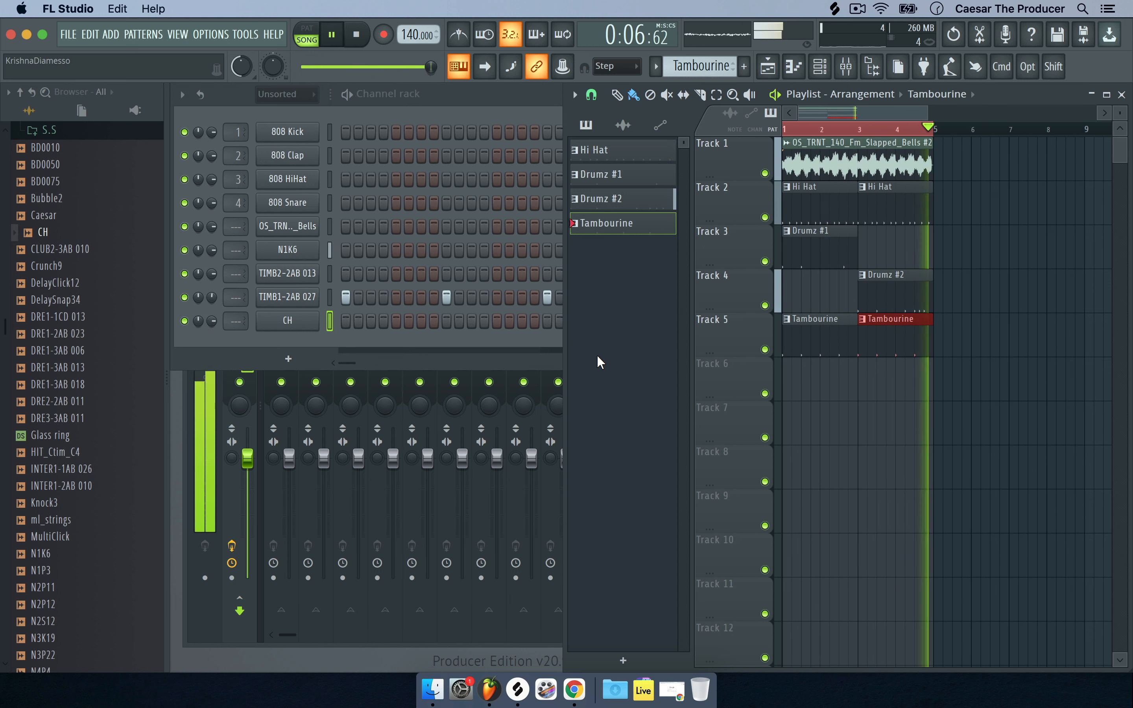
pyautogui.press('space')
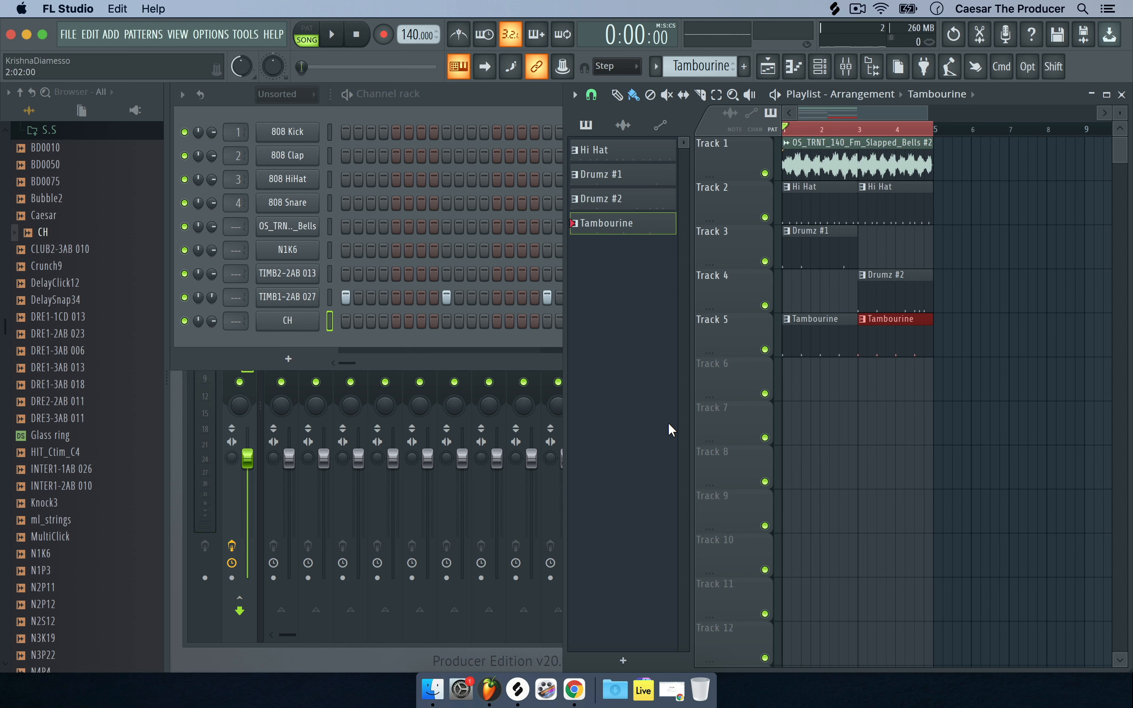
# Step: Maximize the playlist and clear its selection over bars 1 to 4, with the Draw tool active
pyautogui.press('Return')
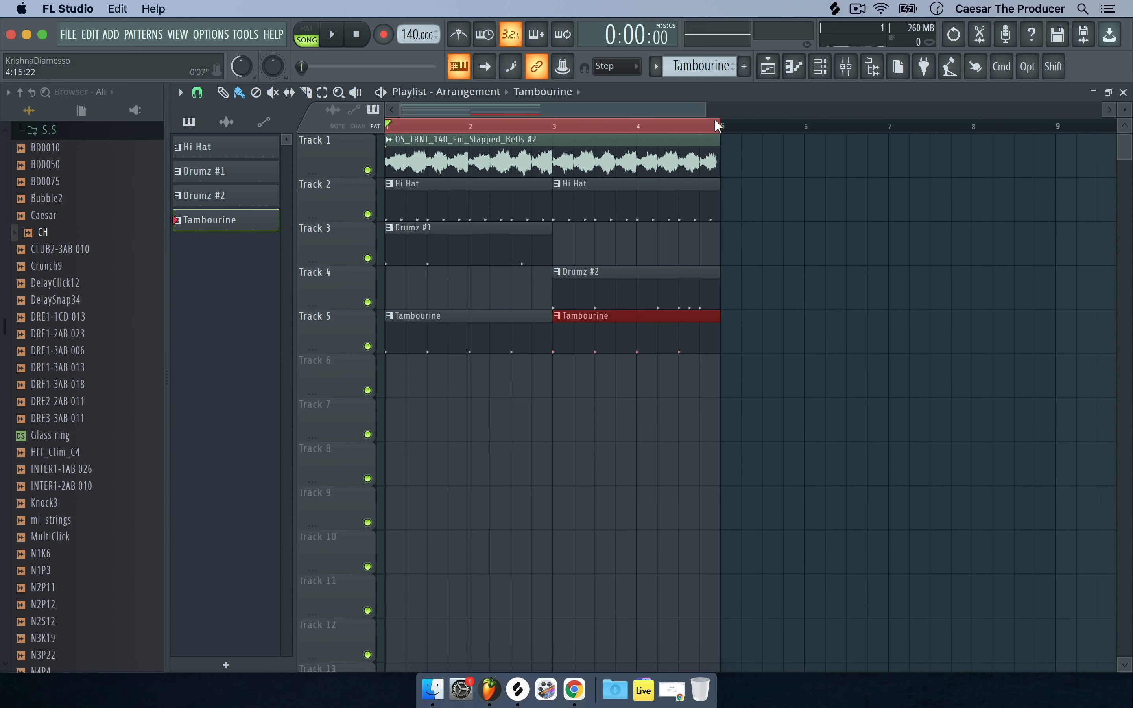
pyautogui.press('super+d')
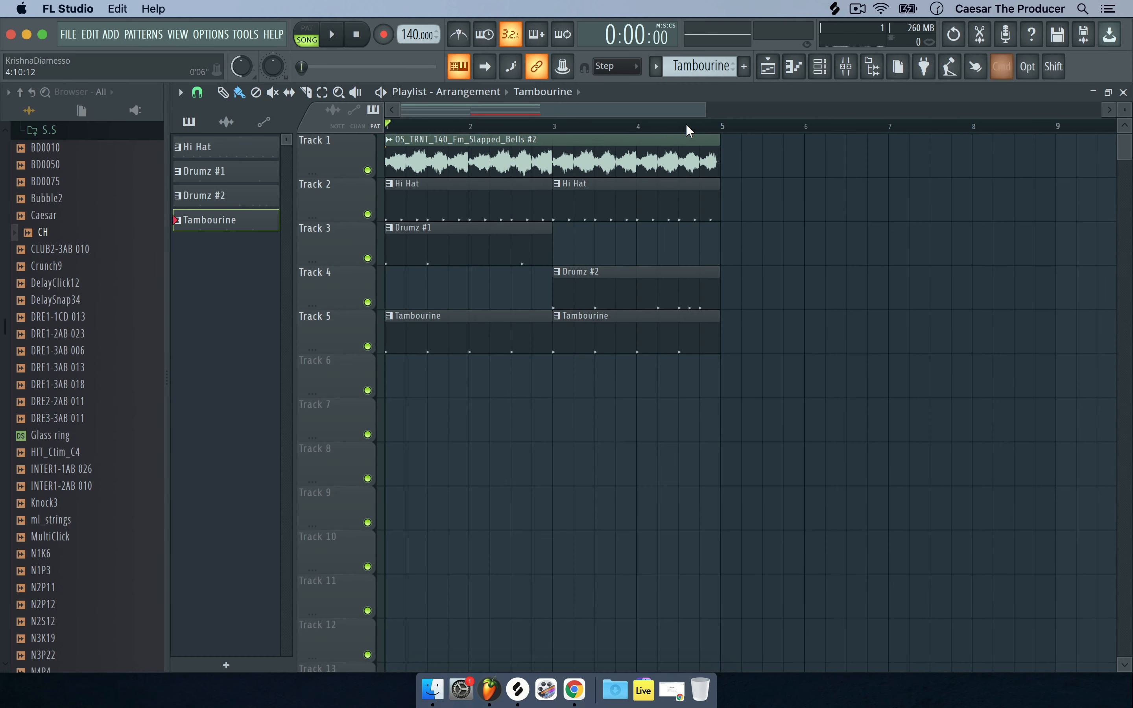
pyautogui.click(222, 94)
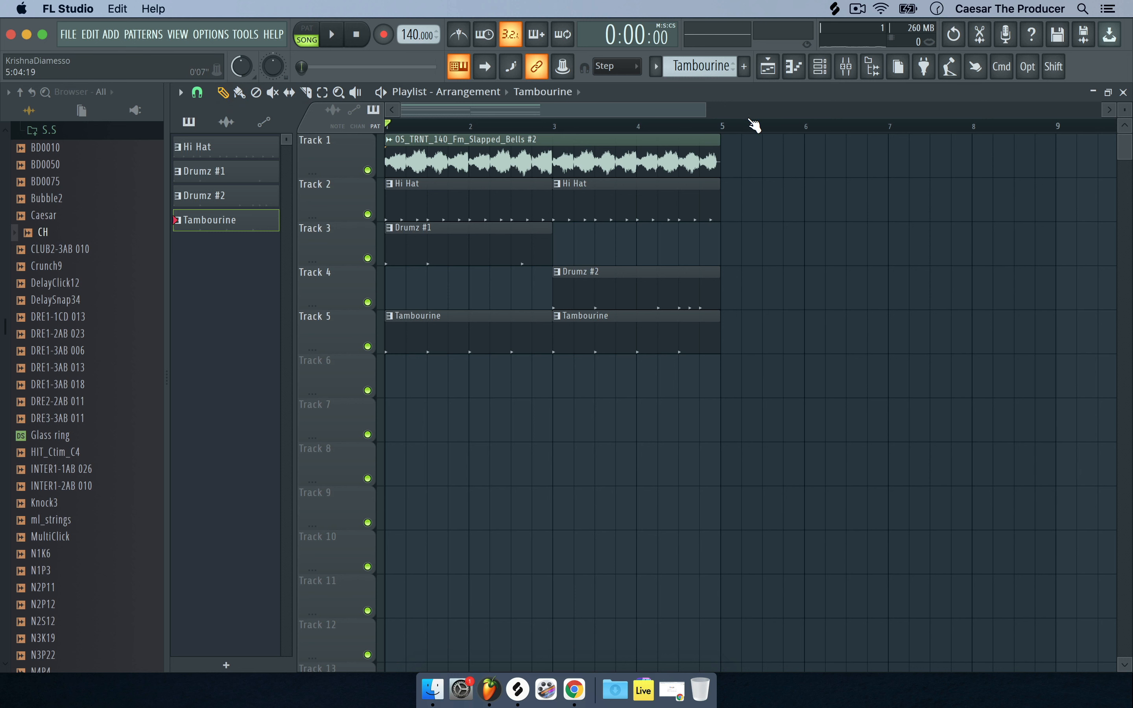
pyautogui.moveTo(707, 110); pyautogui.dragTo(1038, 106)
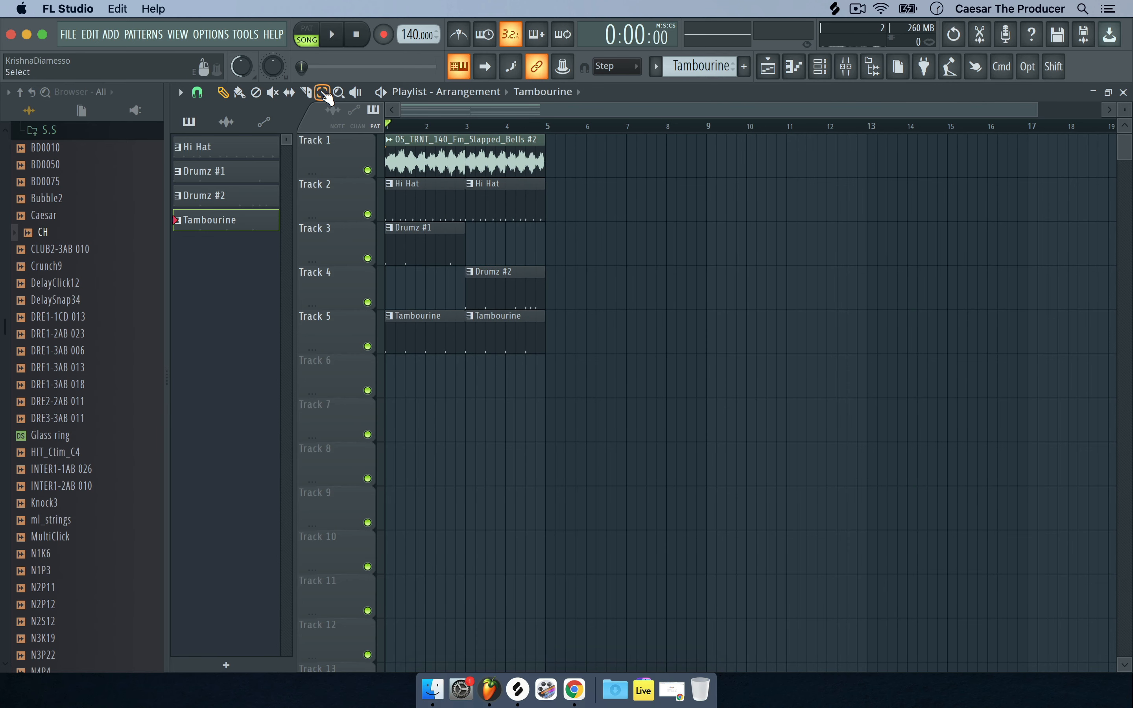
pyautogui.click(326, 96)
pyautogui.moveTo(597, 395)
pyautogui.mouseDown()
pyautogui.moveTo(536, 296)
pyautogui.moveTo(387, 141)
pyautogui.mouseUp()
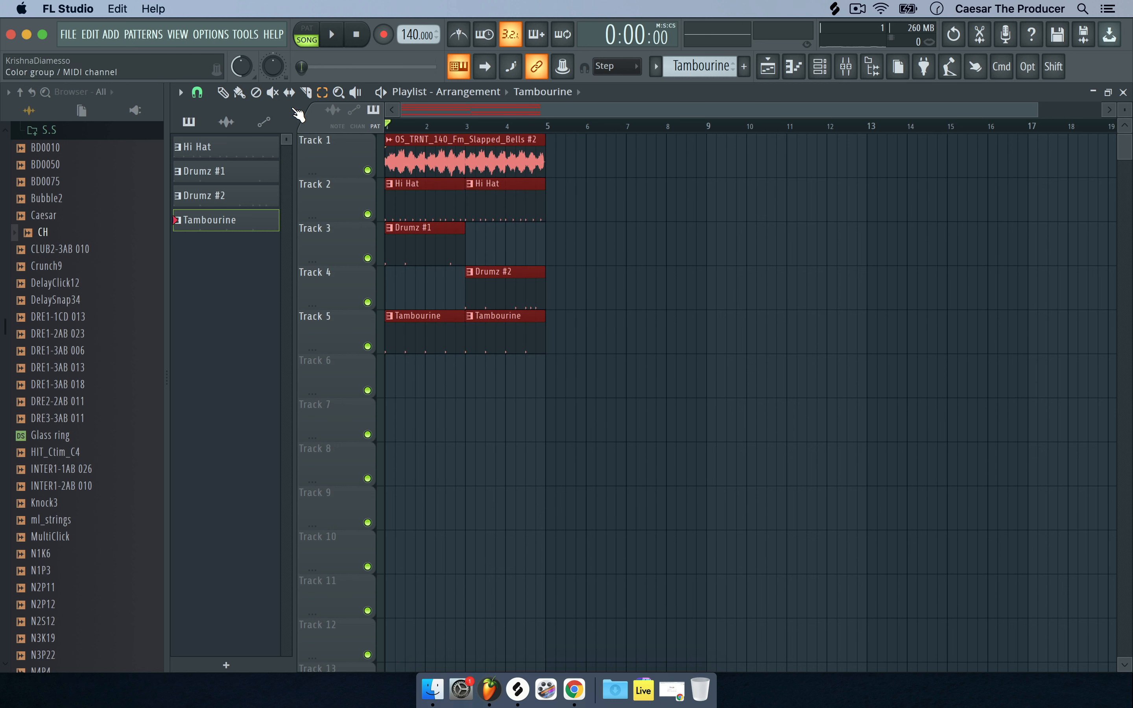
pyautogui.click(225, 94)
pyautogui.click(614, 274)
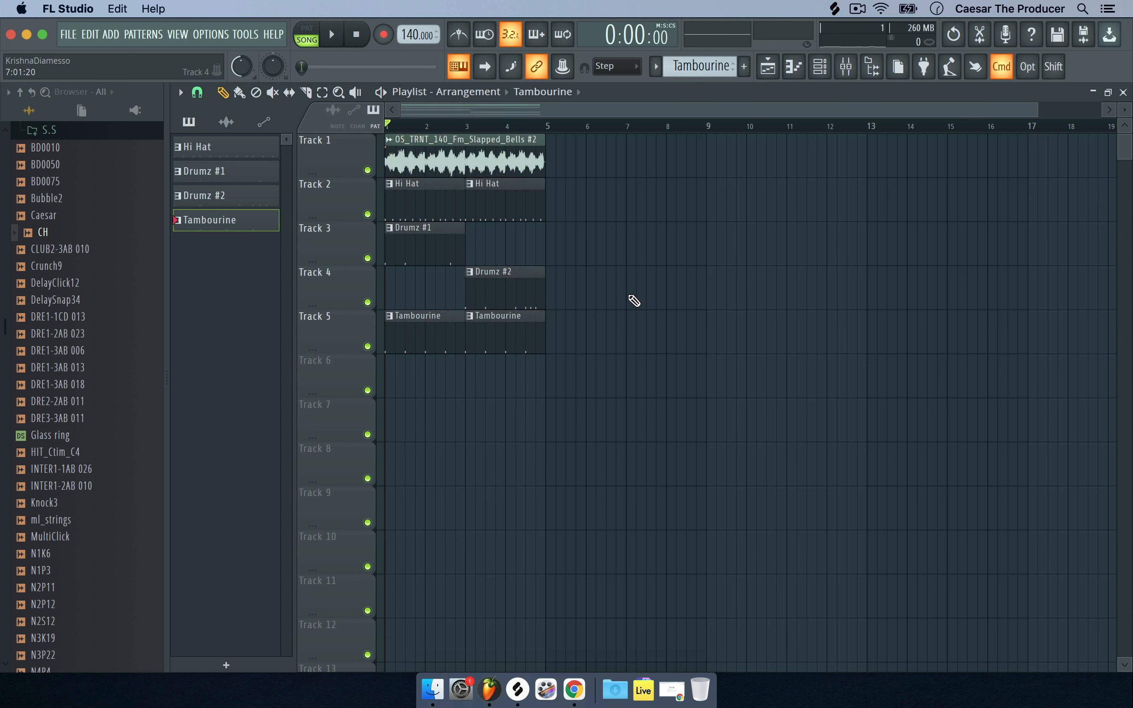
pyautogui.moveTo(636, 397)
pyautogui.mouseDown()
pyautogui.moveTo(595, 312)
pyautogui.moveTo(554, 308)
pyautogui.moveTo(397, 138)
pyautogui.moveTo(463, 141)
pyautogui.moveTo(609, 261)
pyautogui.mouseUp()
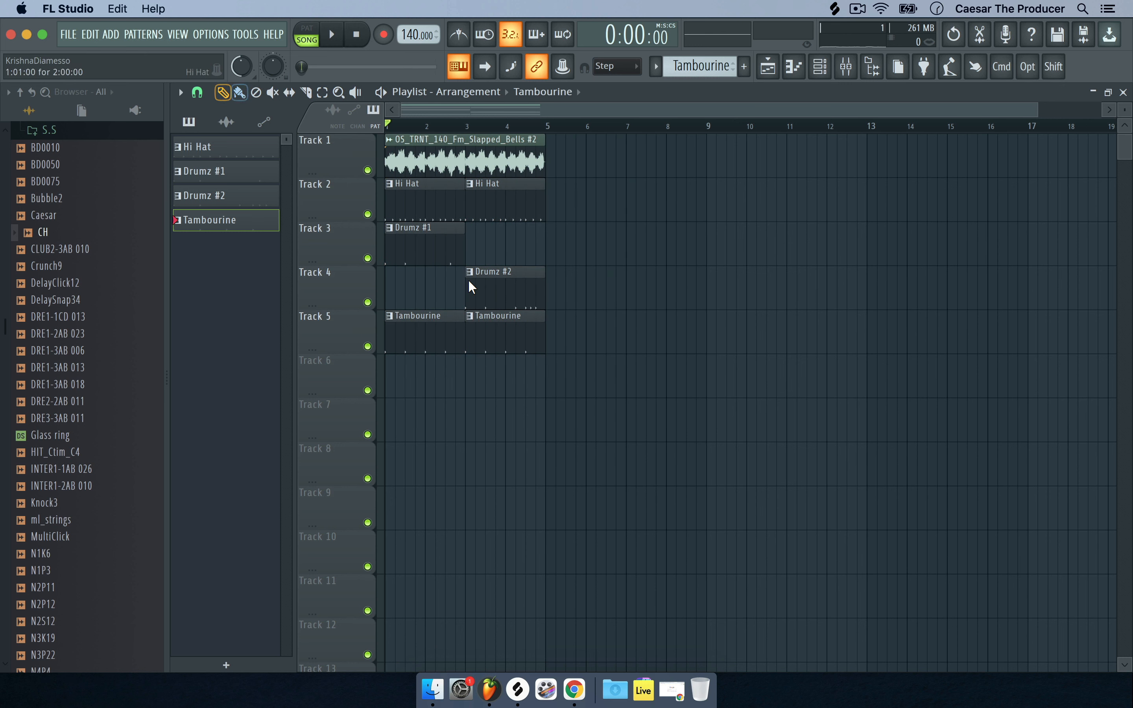
pyautogui.moveTo(607, 397)
pyautogui.mouseDown()
pyautogui.moveTo(469, 311)
pyautogui.moveTo(378, 152)
pyautogui.moveTo(606, 236)
pyautogui.mouseUp()
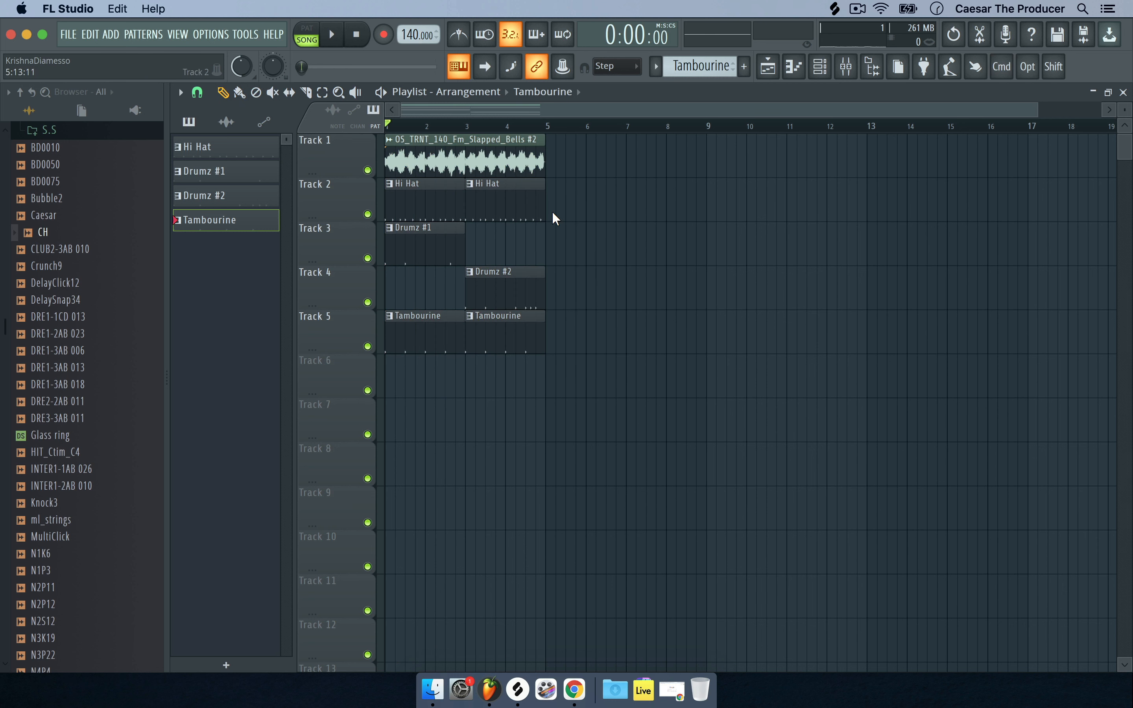
pyautogui.moveTo(676, 442); pyautogui.dragTo(385, 134)
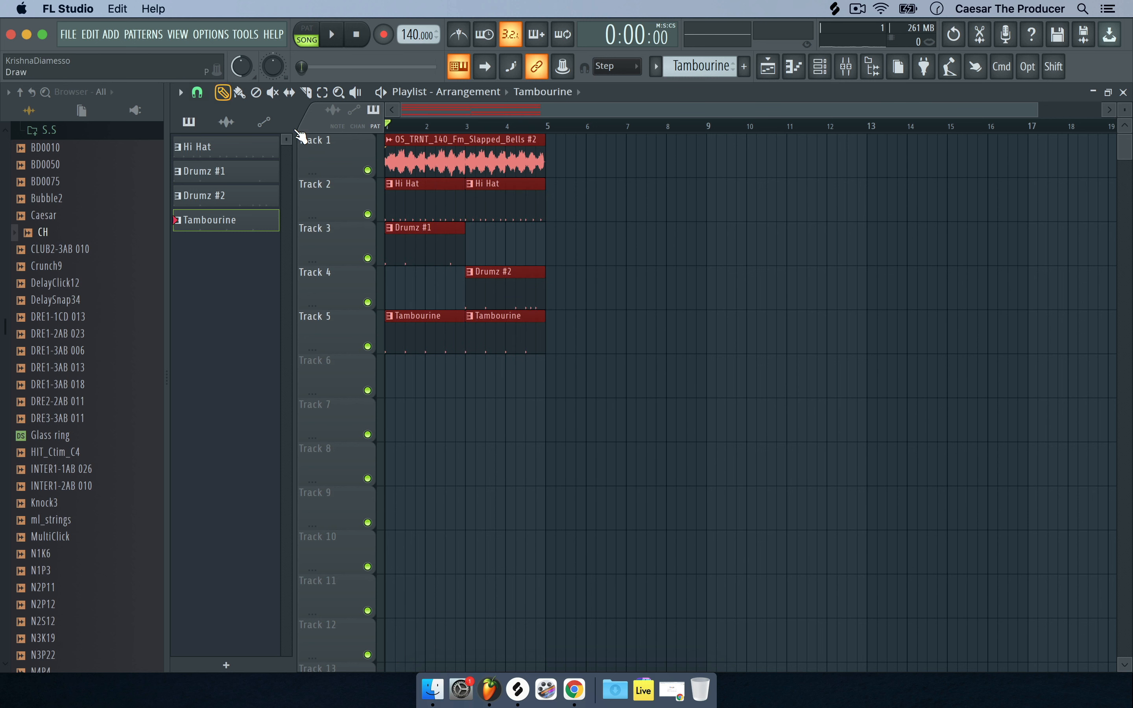
pyautogui.click(623, 367)
pyautogui.rightClick(698, 396)
# Step: Select all clips on Tracks 1 to 5 and duplicate the four-bar section three times, filling the playlist up to bar 17
pyautogui.moveTo(706, 438); pyautogui.dragTo(395, 145)
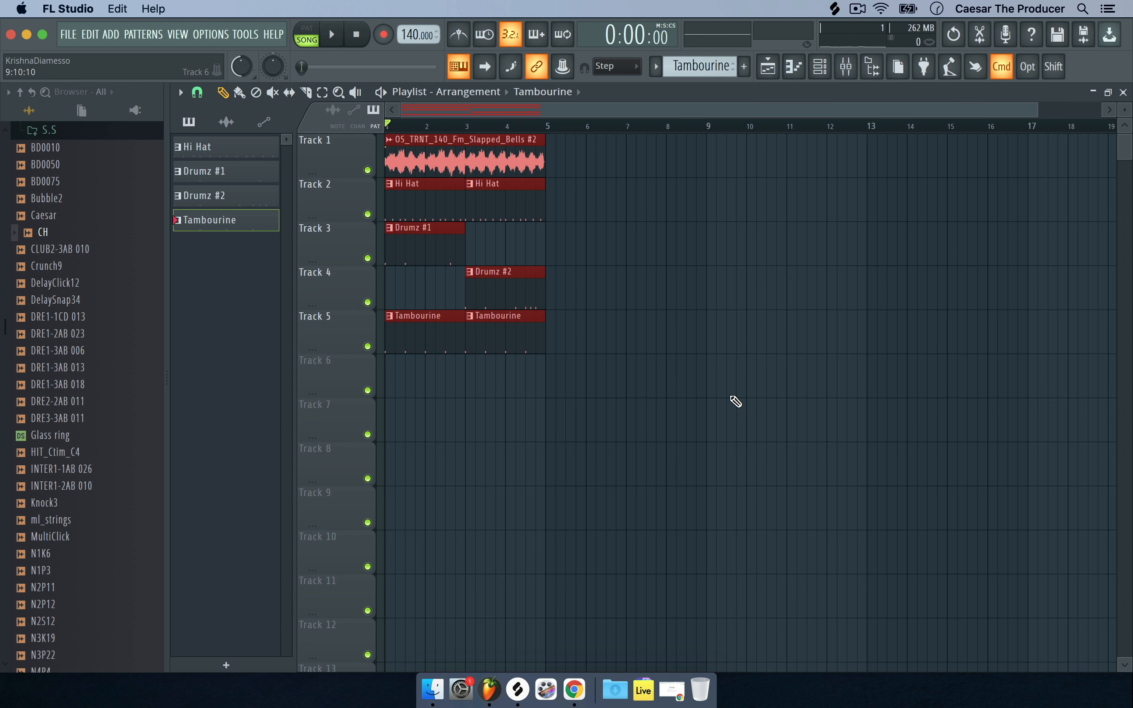
pyautogui.press('super+b')
pyautogui.press('super+b')
pyautogui.press('super+b')
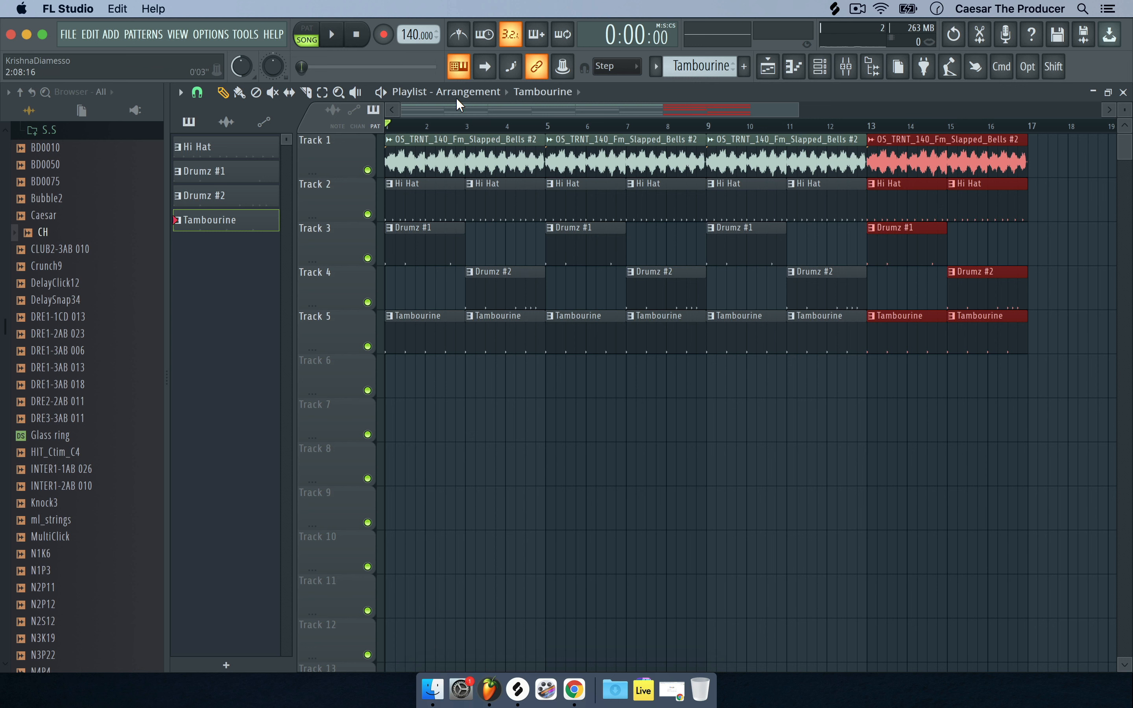
# Step: Play the extended arrangement from bar 1
pyautogui.click(332, 34)
pyautogui.click(357, 34)
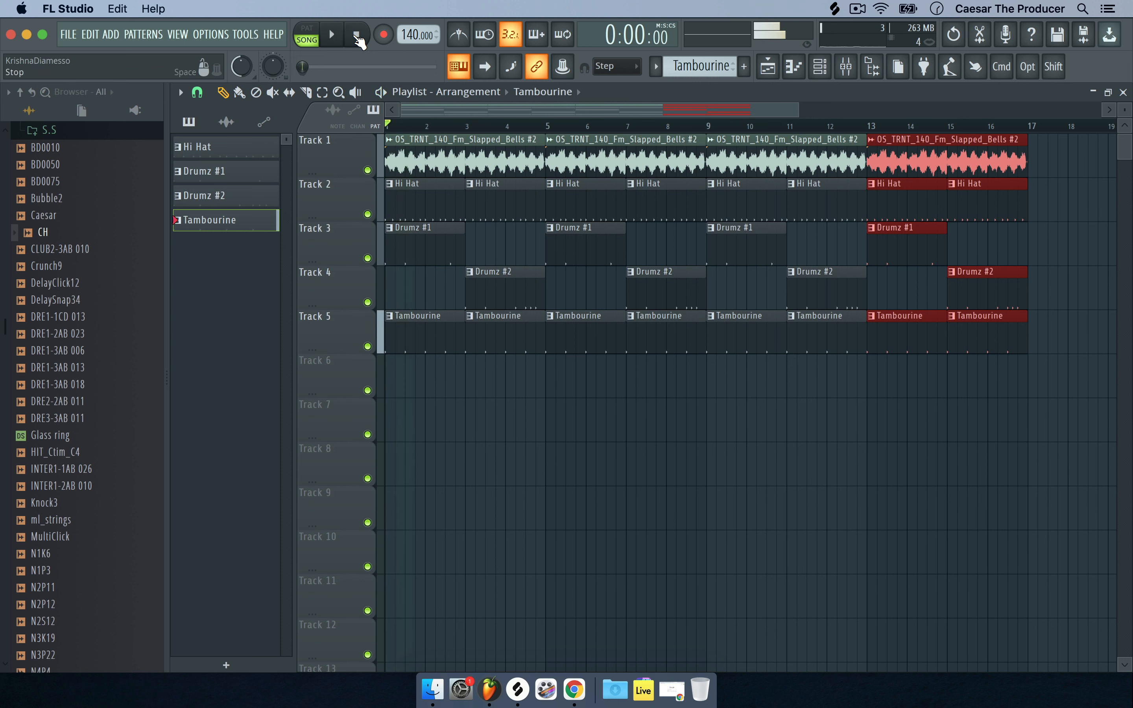
pyautogui.press('space')
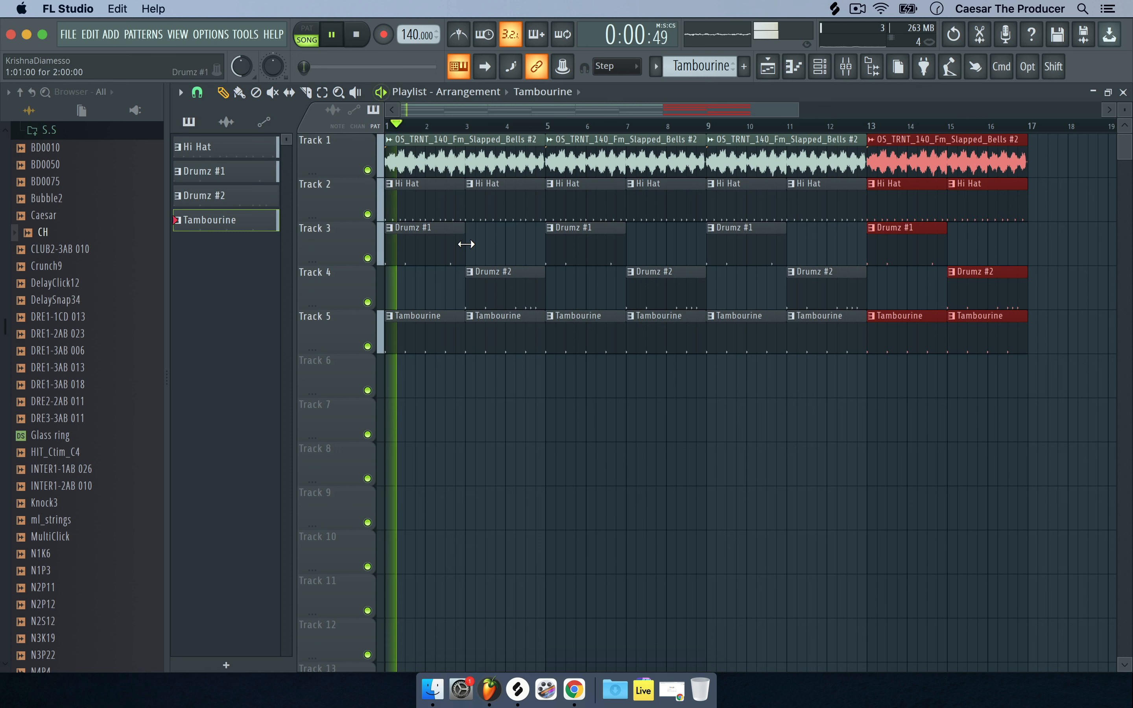
# Step: Delete the four Tambourine clips over bars 1 to 8 and the Hi Hat clip at bar 7, and restore the playlist to its smaller window
pyautogui.rightClick(468, 336)
pyautogui.rightClick(422, 342)
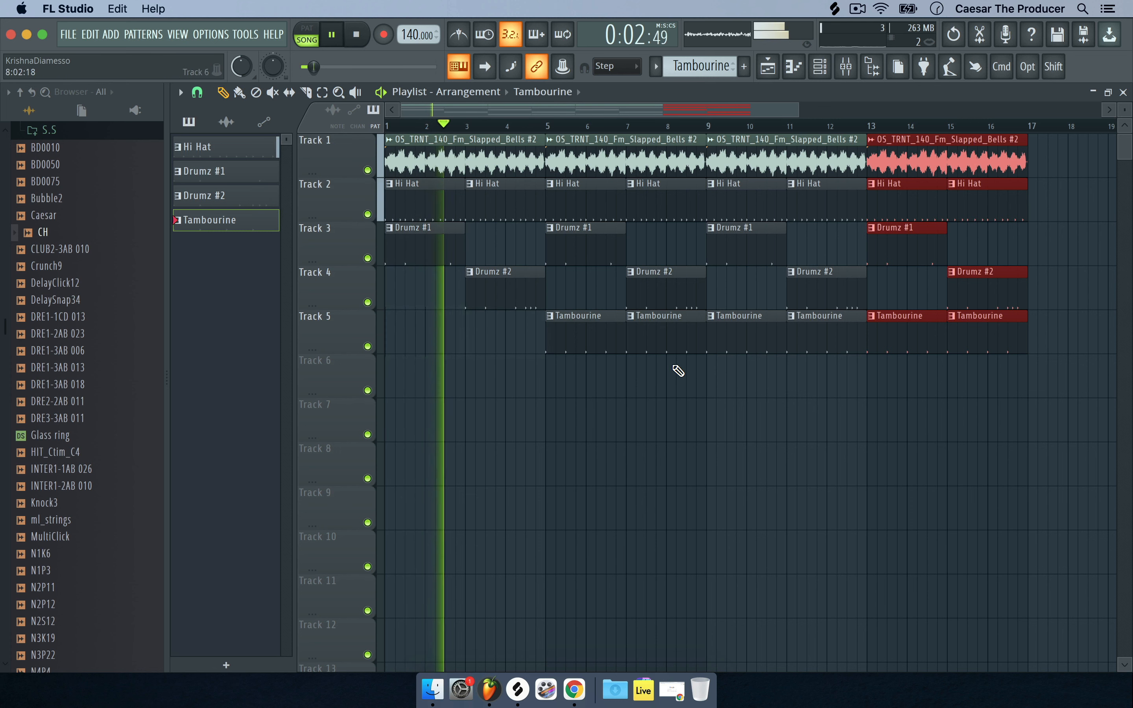
pyautogui.rightClick(673, 347)
pyautogui.rightClick(597, 337)
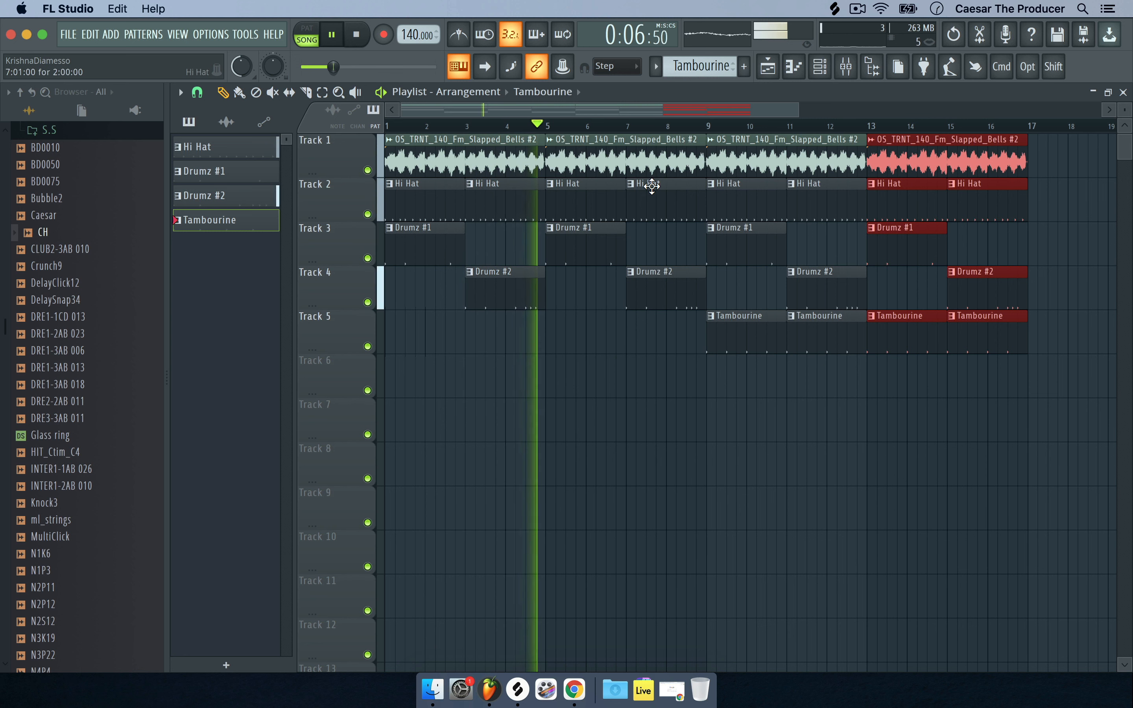
pyautogui.rightClick(662, 196)
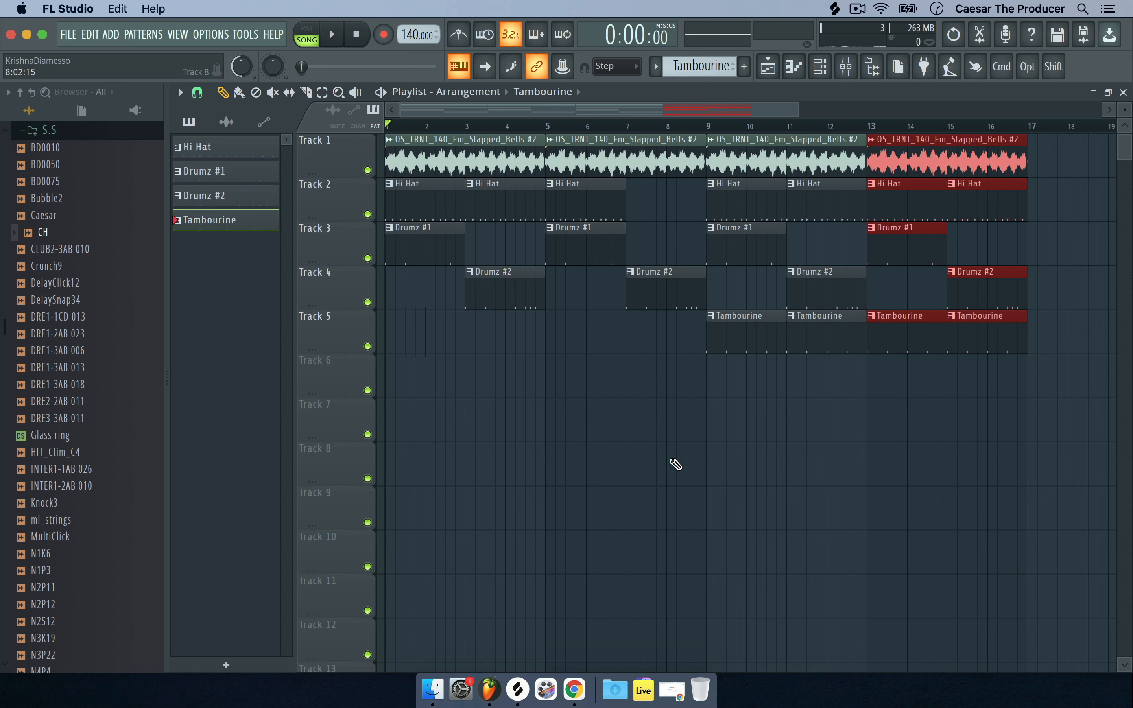
pyautogui.press('Return')
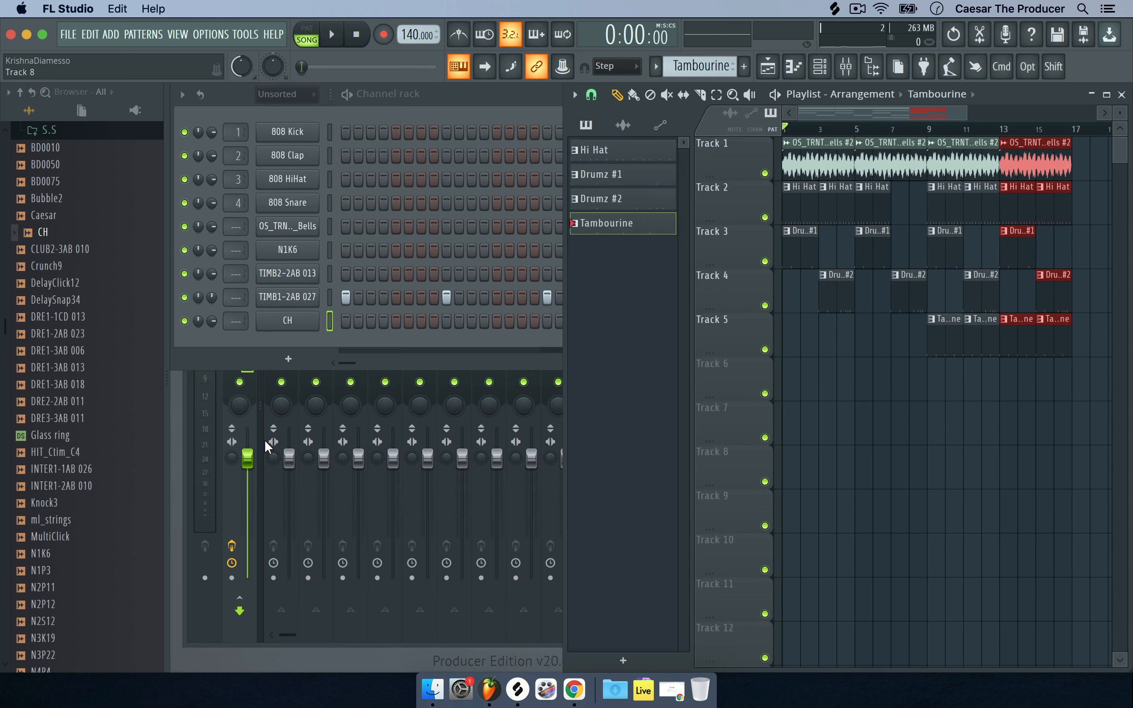